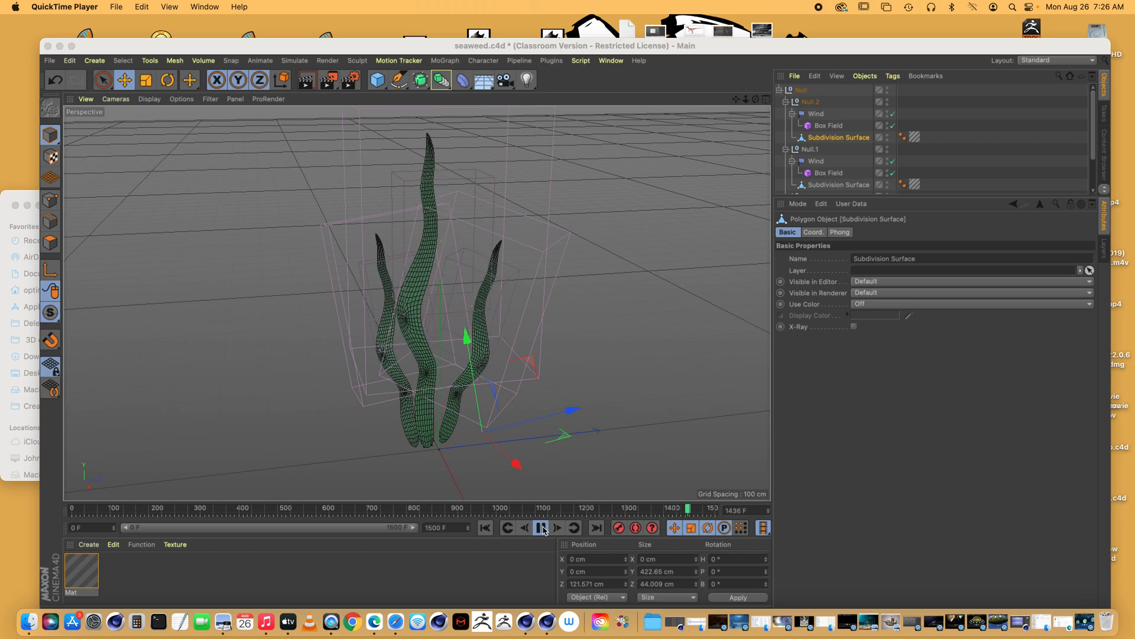
Step: Stop the seaweed animation's playback and create a new empty project
{"action": "left_click", "coordinate": [542, 528]}
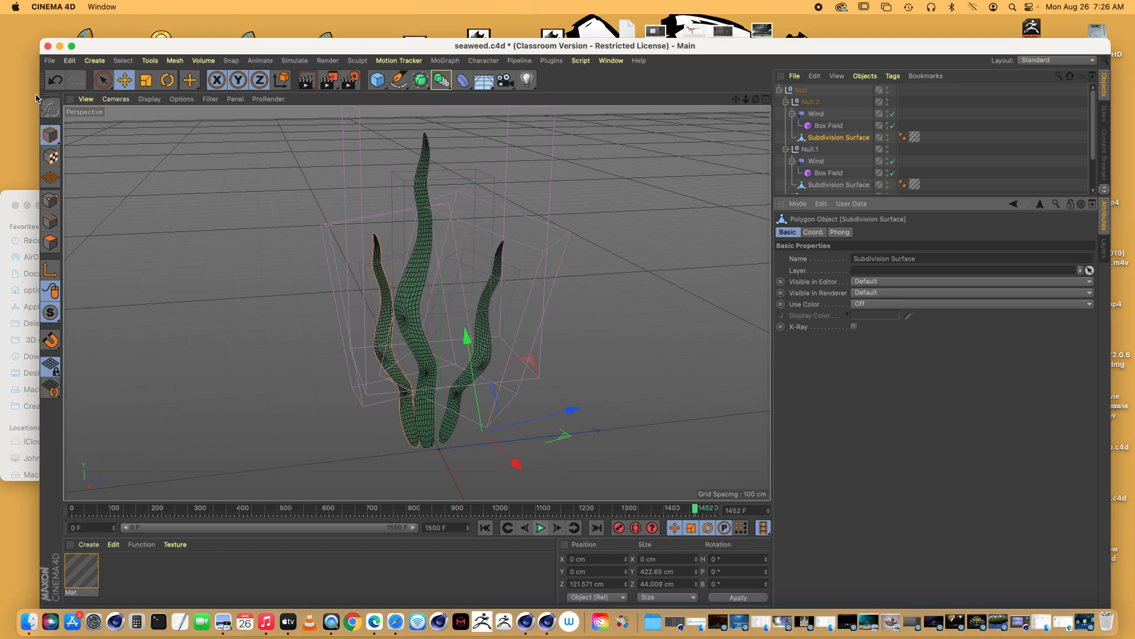
{"action": "left_click", "coordinate": [50, 61]}
{"action": "left_click", "coordinate": [63, 78]}
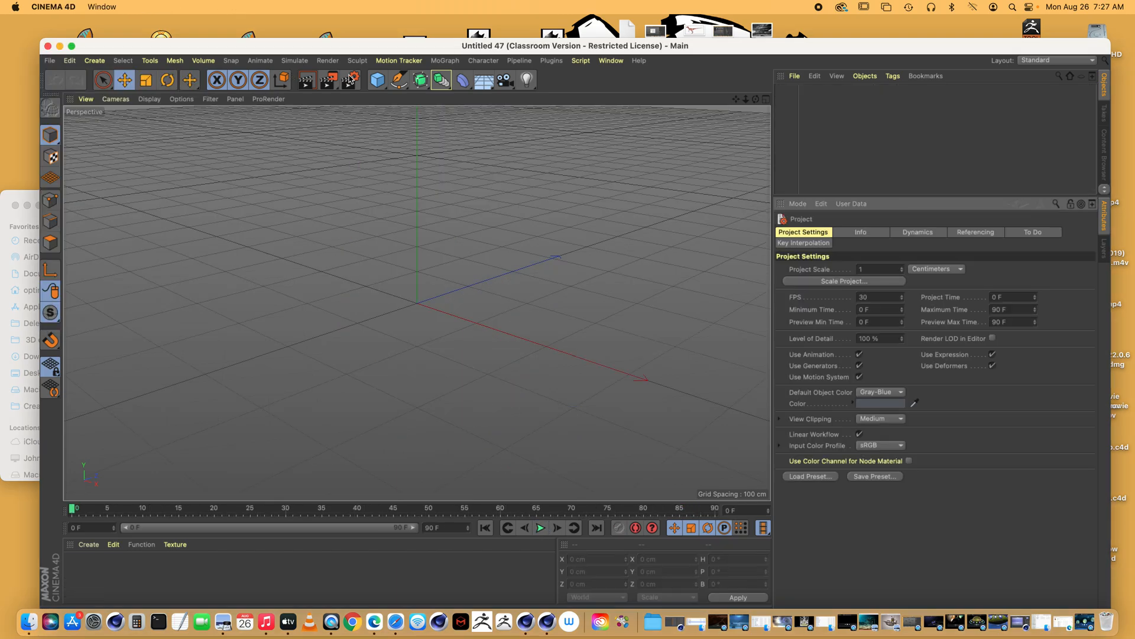
{"action": "left_click", "coordinate": [399, 80]}
{"action": "left_click", "coordinate": [442, 96]}
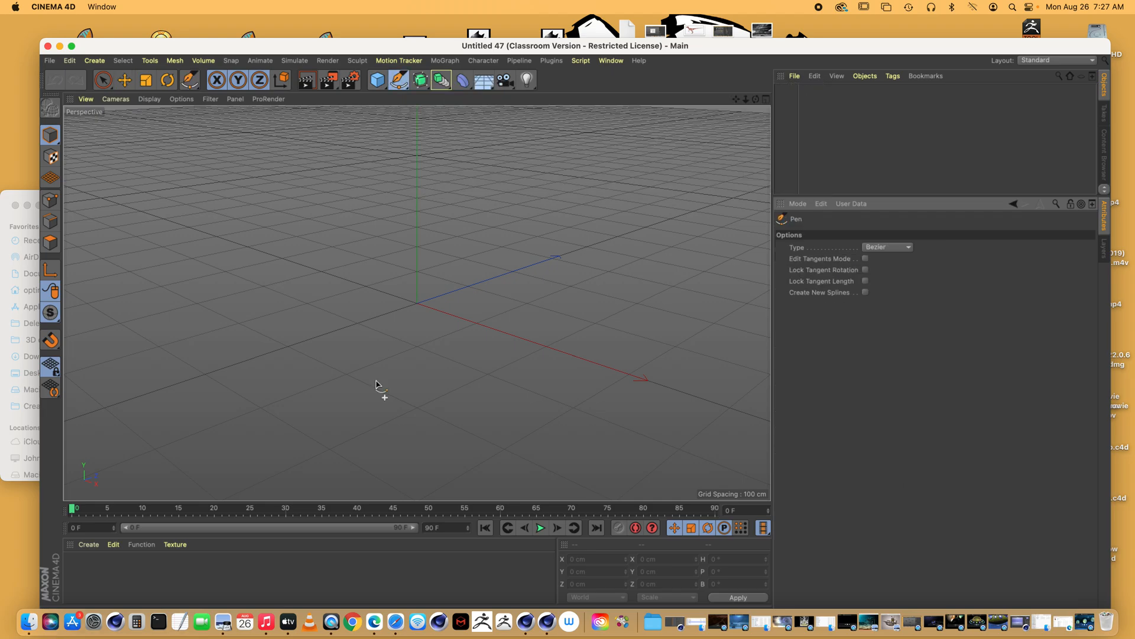
{"action": "left_click", "coordinate": [766, 99]}
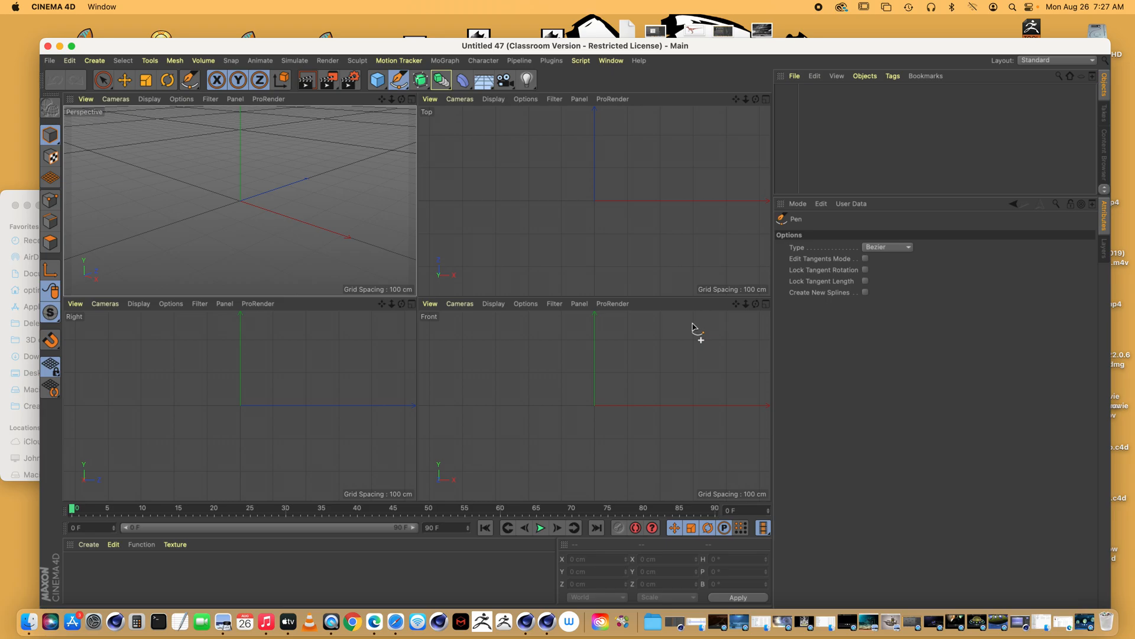
{"action": "left_click", "coordinate": [766, 303]}
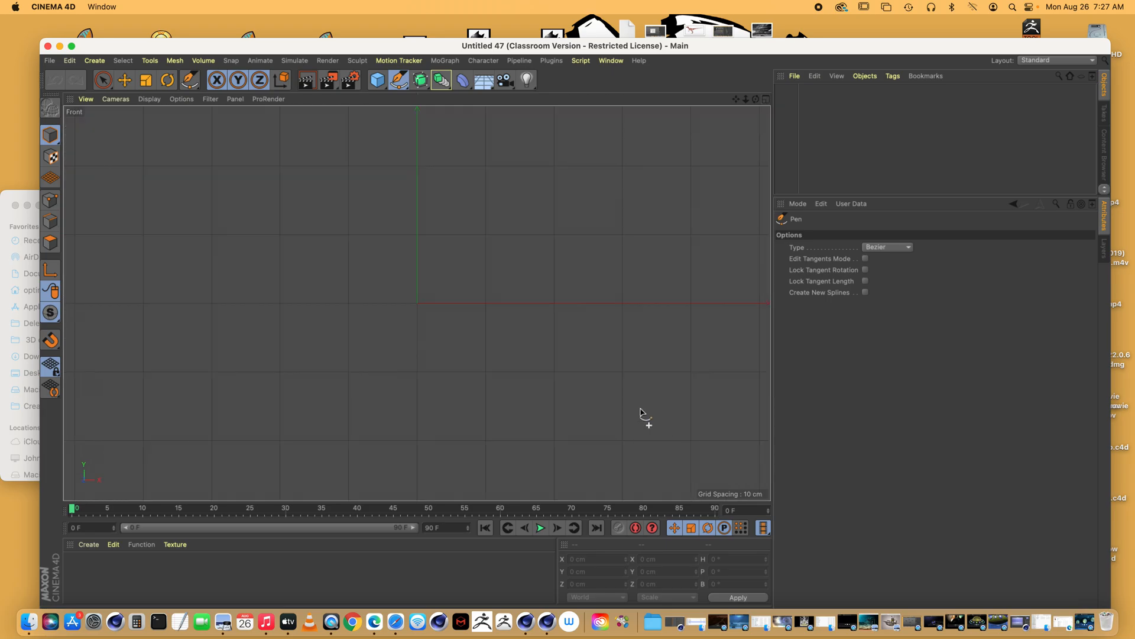
{"action": "left_click_drag", "start_coordinate": [737, 104], "coordinate": [448, 426]}
{"action": "left_click", "coordinate": [439, 426]}
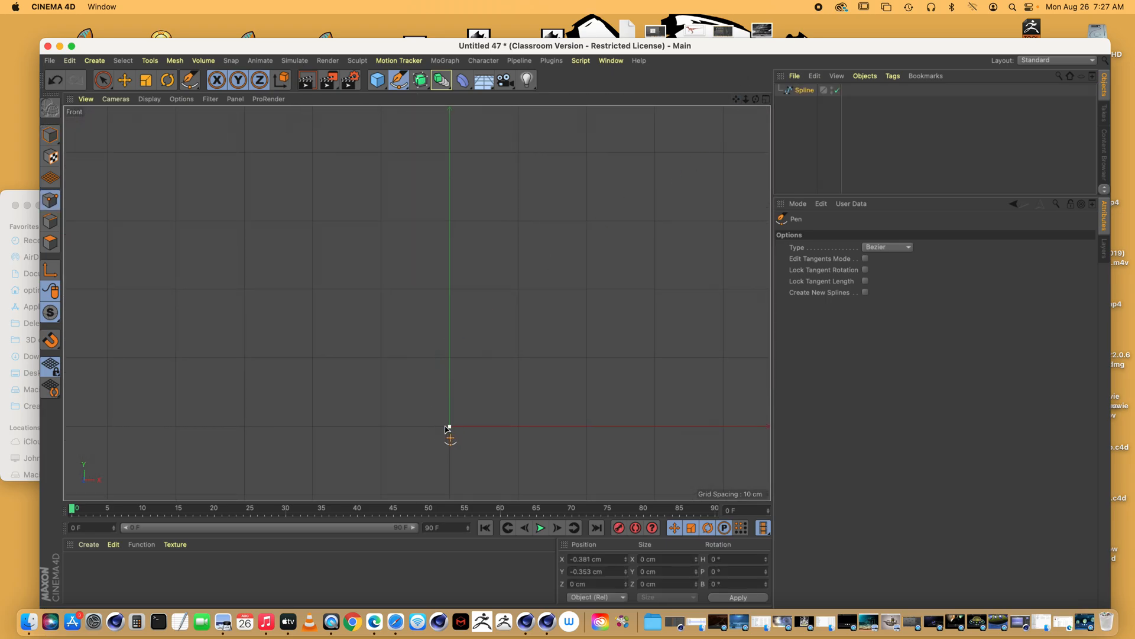
{"action": "left_click", "coordinate": [440, 357]}
{"action": "left_click", "coordinate": [439, 287]}
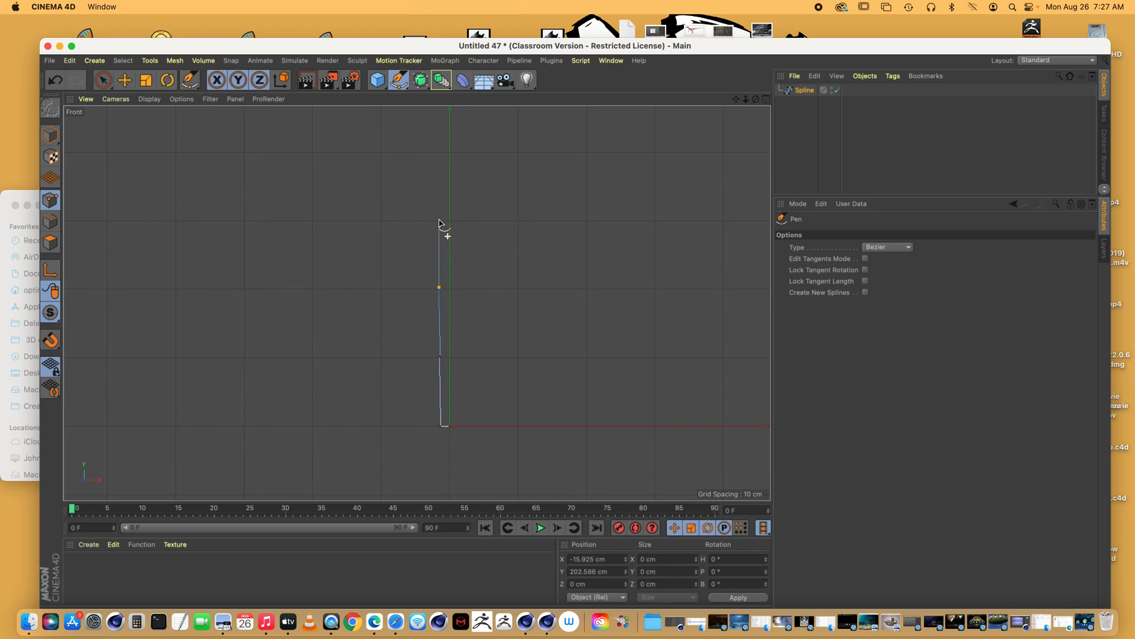
{"action": "left_click", "coordinate": [804, 91]}
{"action": "key", "text": "Delete"}
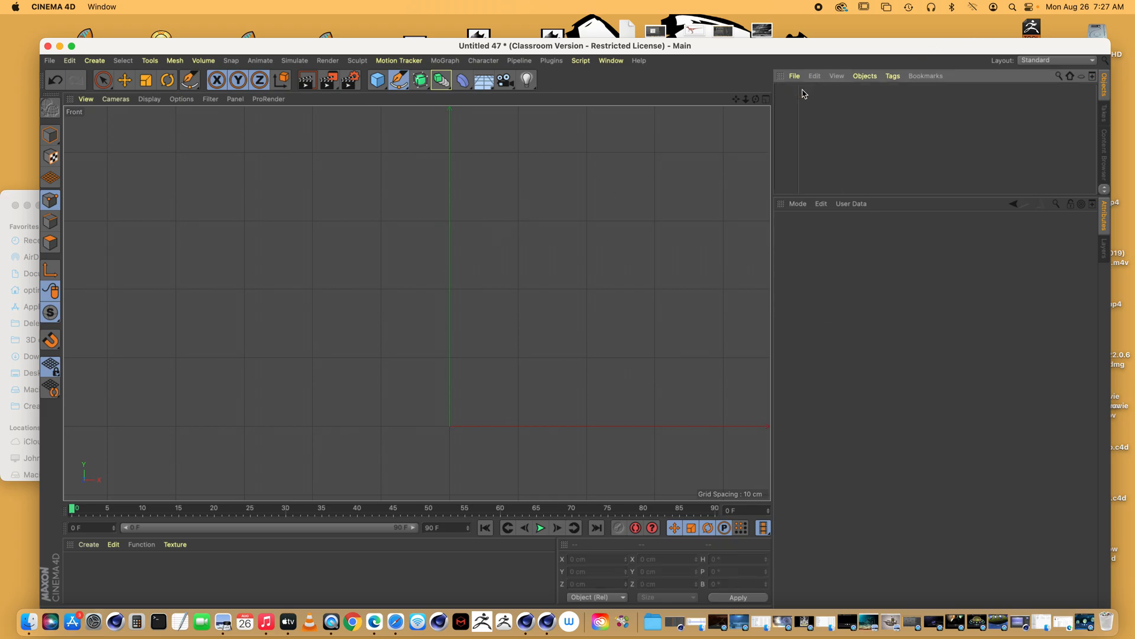
Step: Add a plane primitive in the Top view and display it with Gouraud Shading (Lines)
{"action": "left_click", "coordinate": [377, 80]}
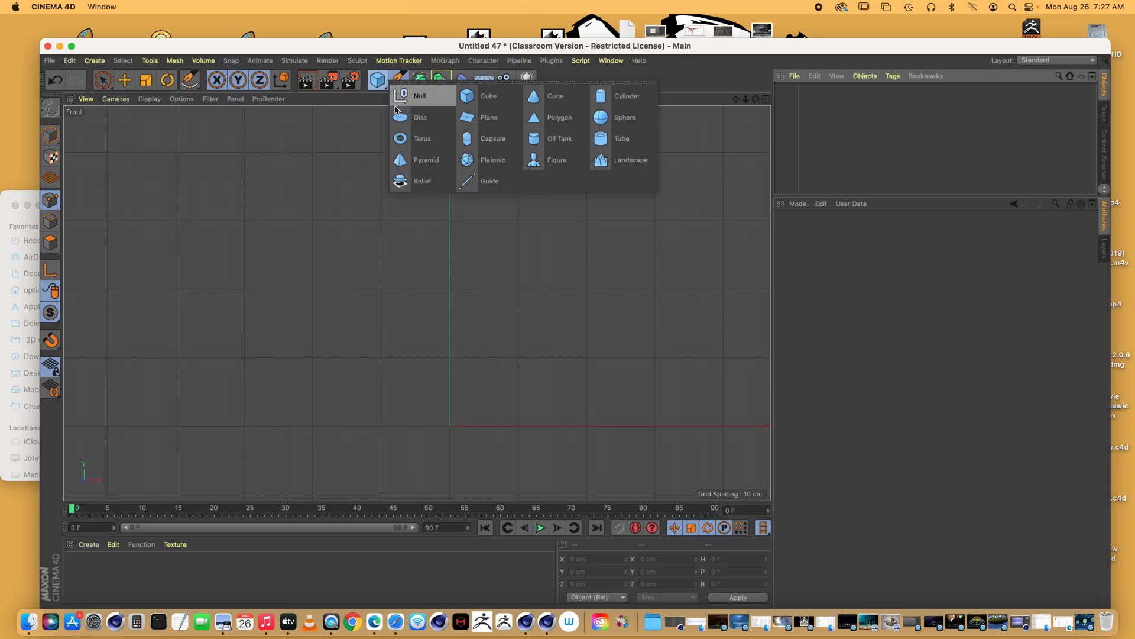
{"action": "left_click", "coordinate": [767, 99]}
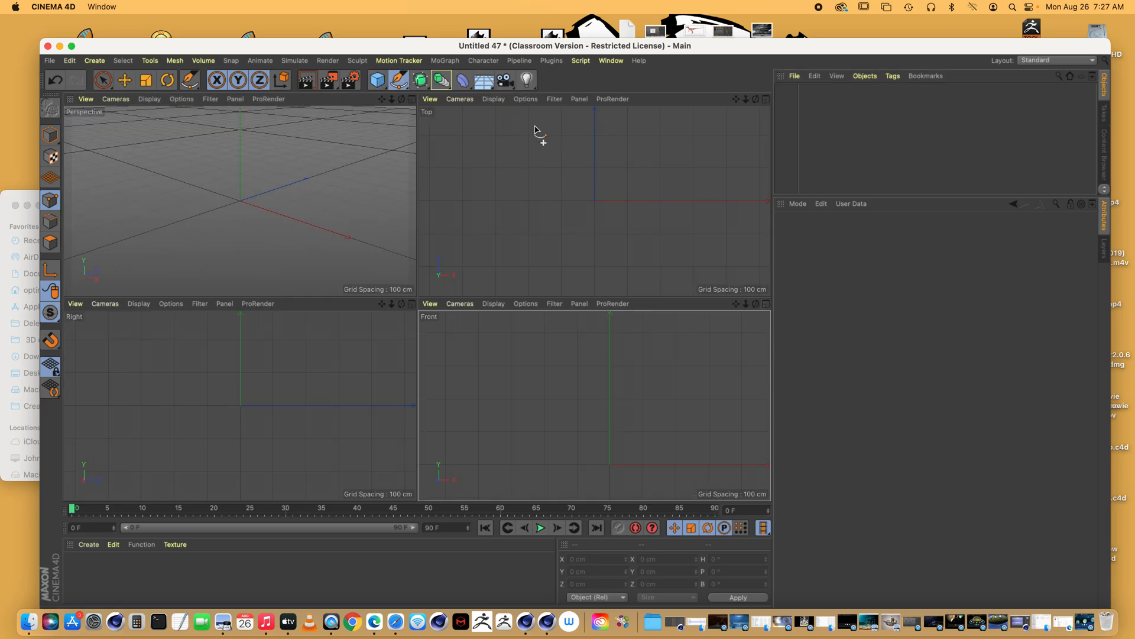
{"action": "left_click", "coordinate": [766, 99]}
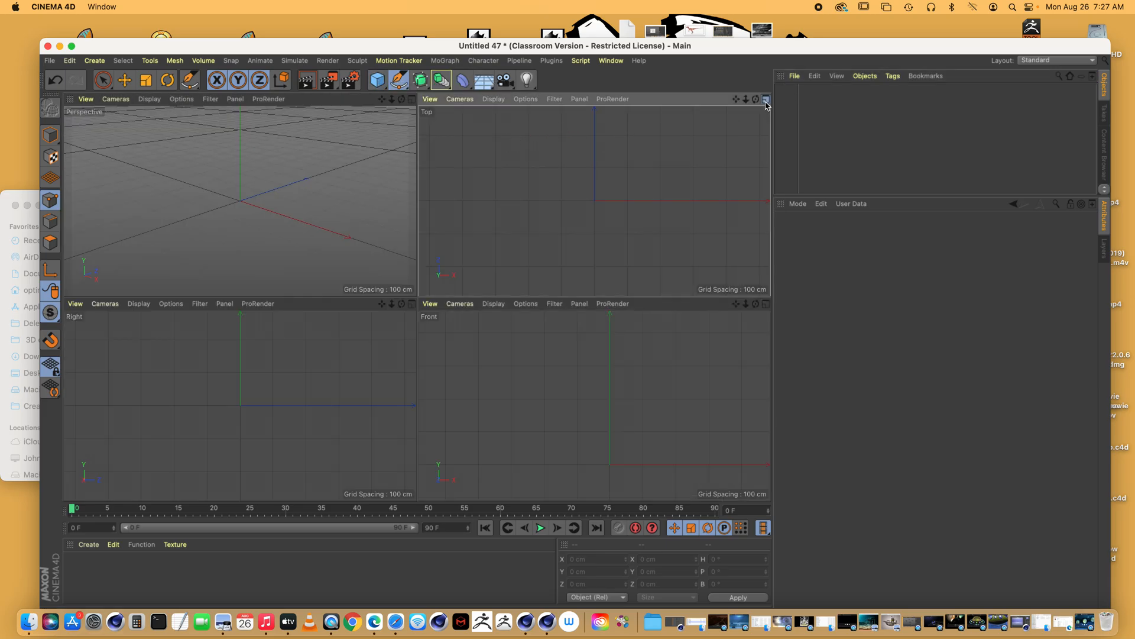
{"action": "left_click", "coordinate": [377, 80]}
{"action": "left_click", "coordinate": [469, 120]}
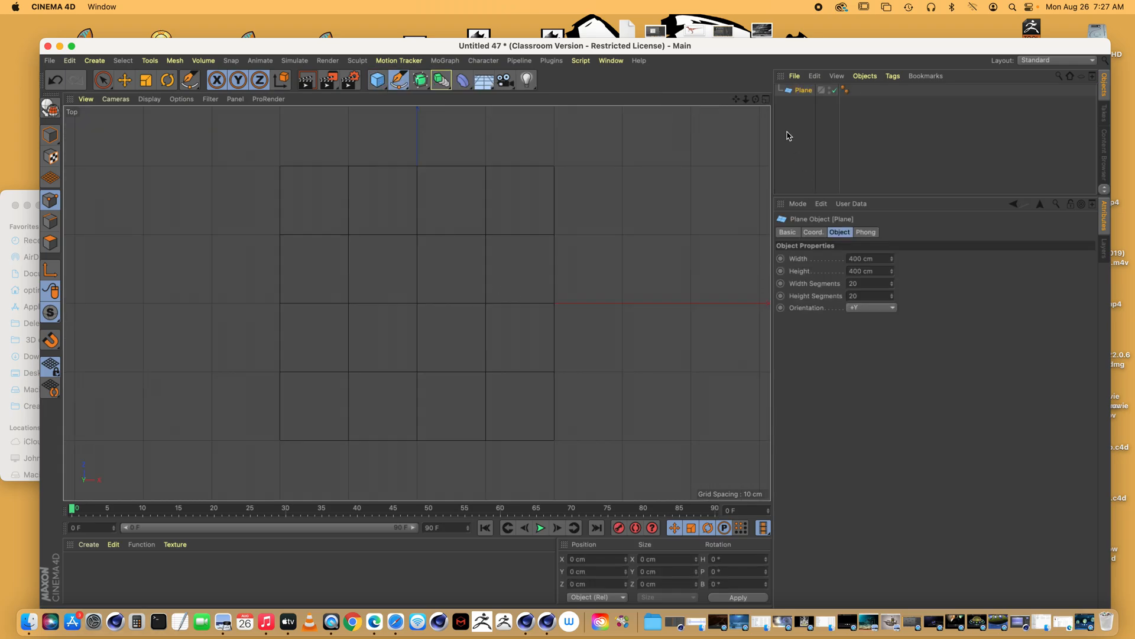
{"action": "left_click", "coordinate": [149, 99]}
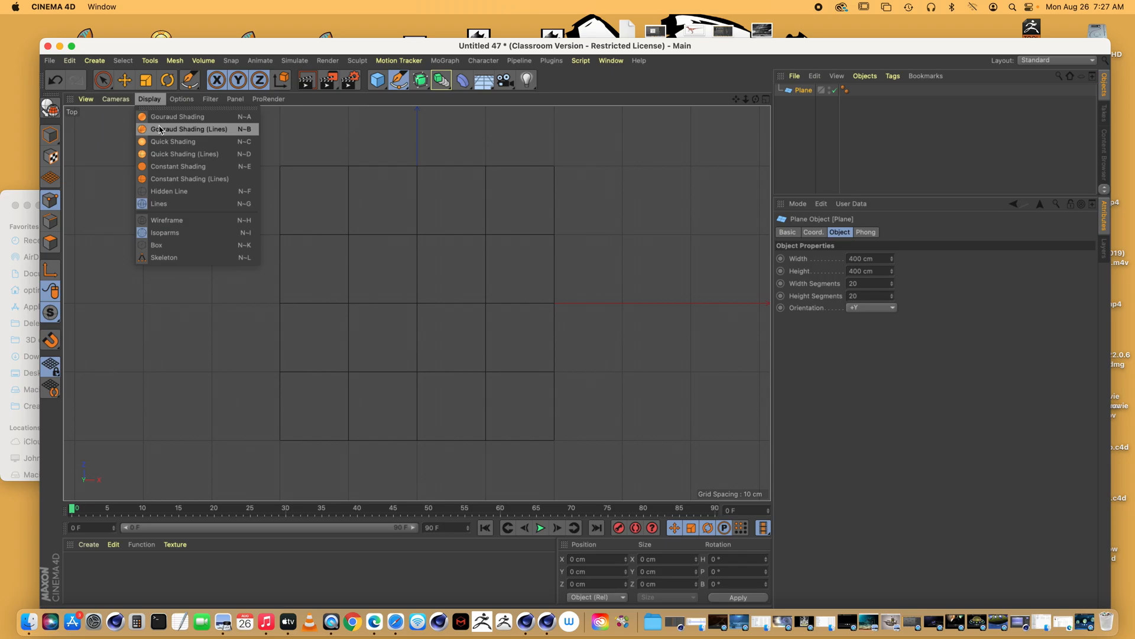
{"action": "left_click", "coordinate": [171, 129]}
Step: Scale the plane along X into a narrow strip about 25 cm wide
{"action": "left_click", "coordinate": [876, 282]}
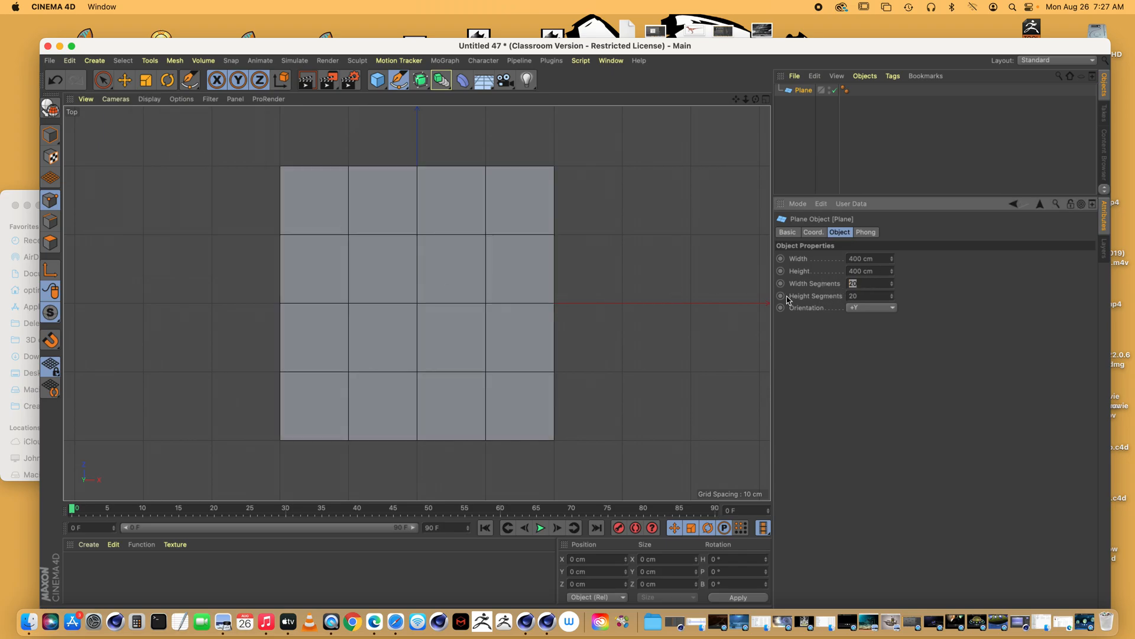
{"action": "left_click", "coordinate": [145, 80]}
{"action": "left_click", "coordinate": [50, 135]}
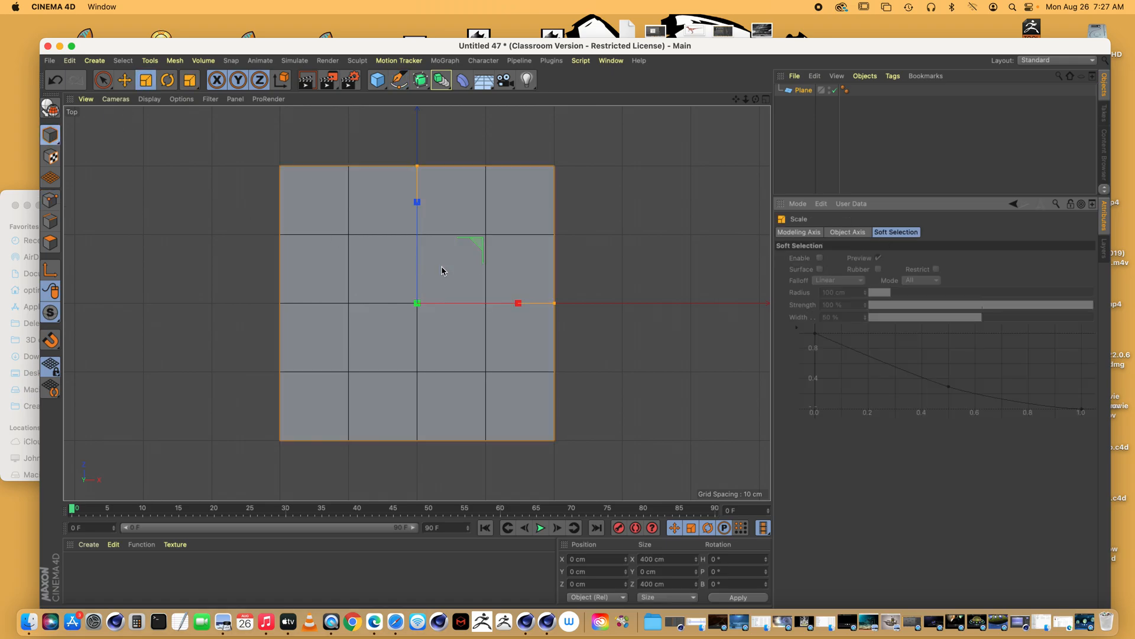
{"action": "left_click_drag", "start_coordinate": [559, 305], "coordinate": [426, 307]}
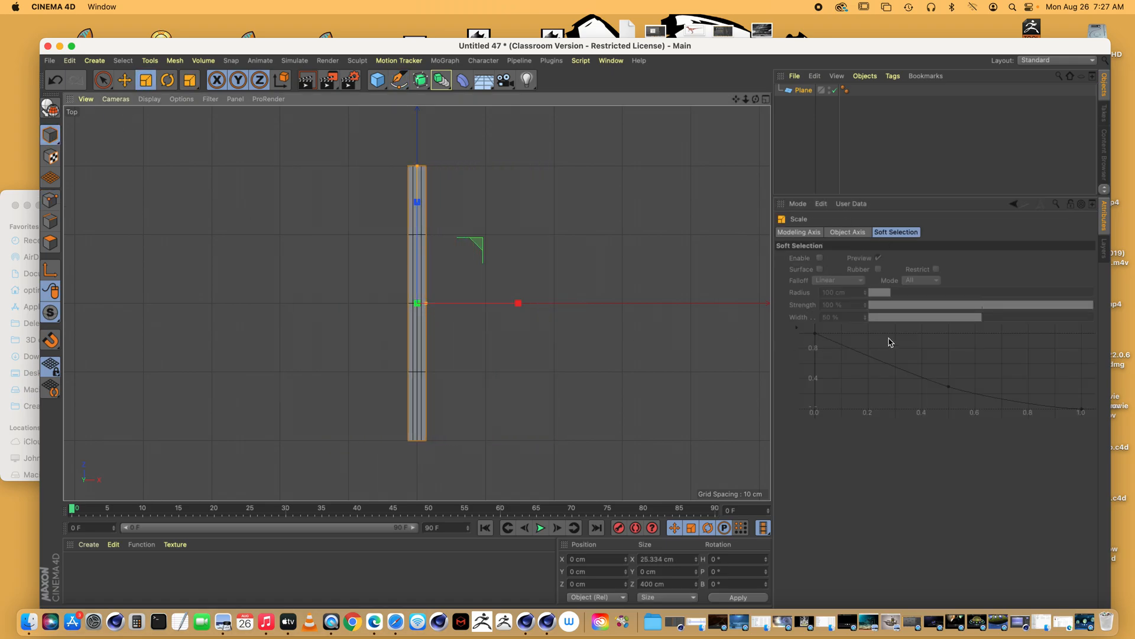
Step: Set both the width segments and the height segments of the plane to 50
{"action": "left_click", "coordinate": [798, 90]}
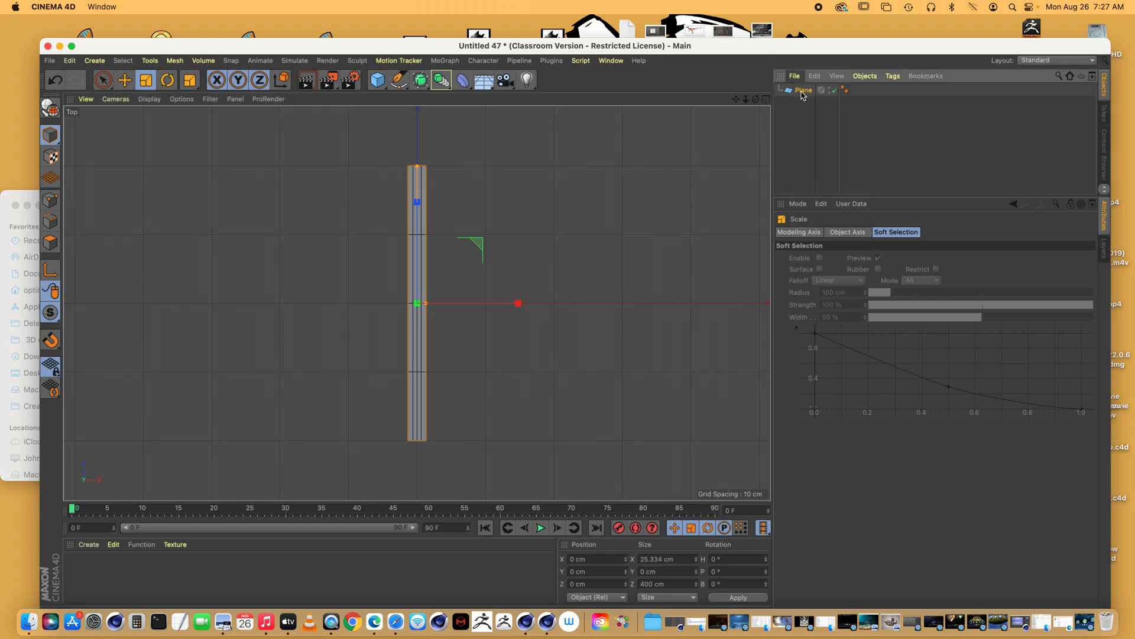
{"action": "left_click", "coordinate": [877, 284]}
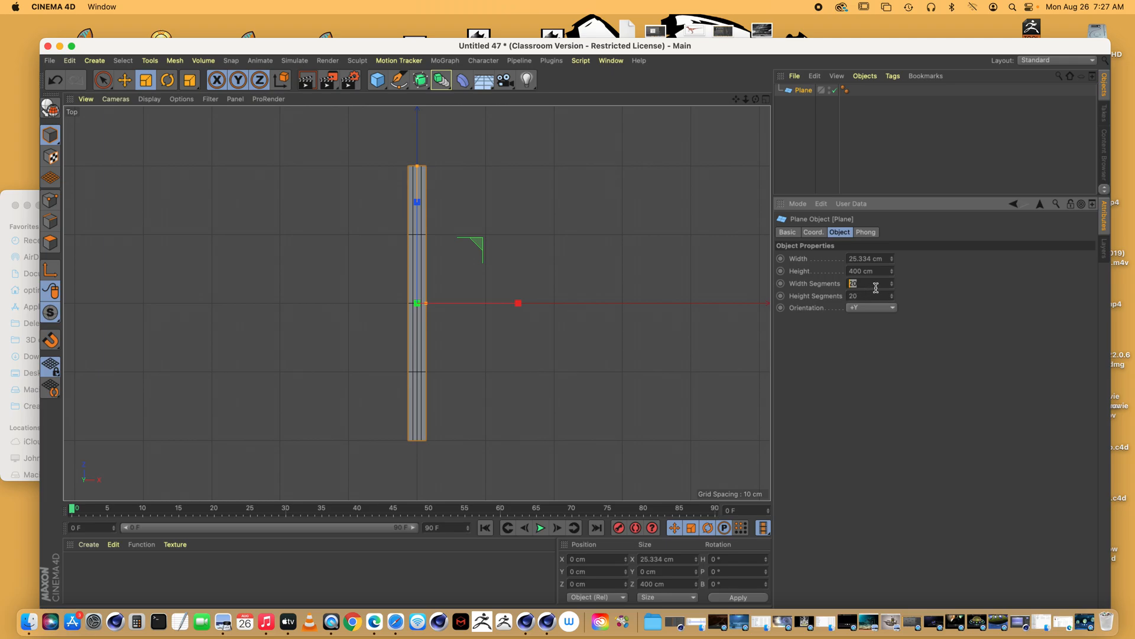
{"action": "left_click", "coordinate": [850, 296]}
Step: Switch to a close Perspective view of the strip and display it with Gouraud Shading (Lines)
{"action": "left_click", "coordinate": [766, 99]}
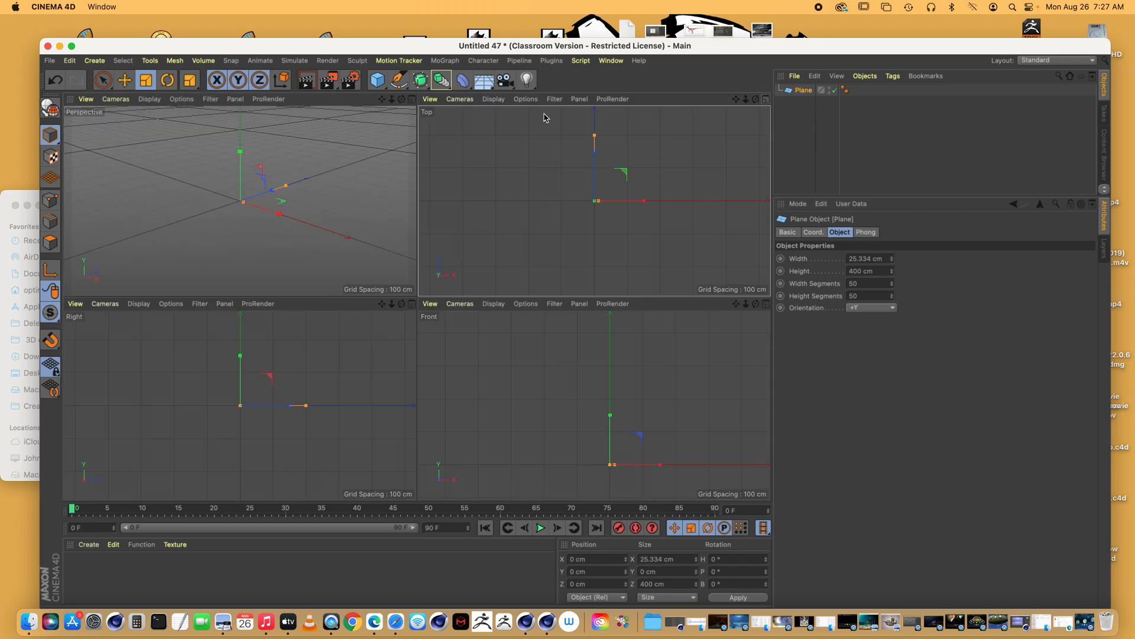
{"action": "left_click", "coordinate": [411, 99]}
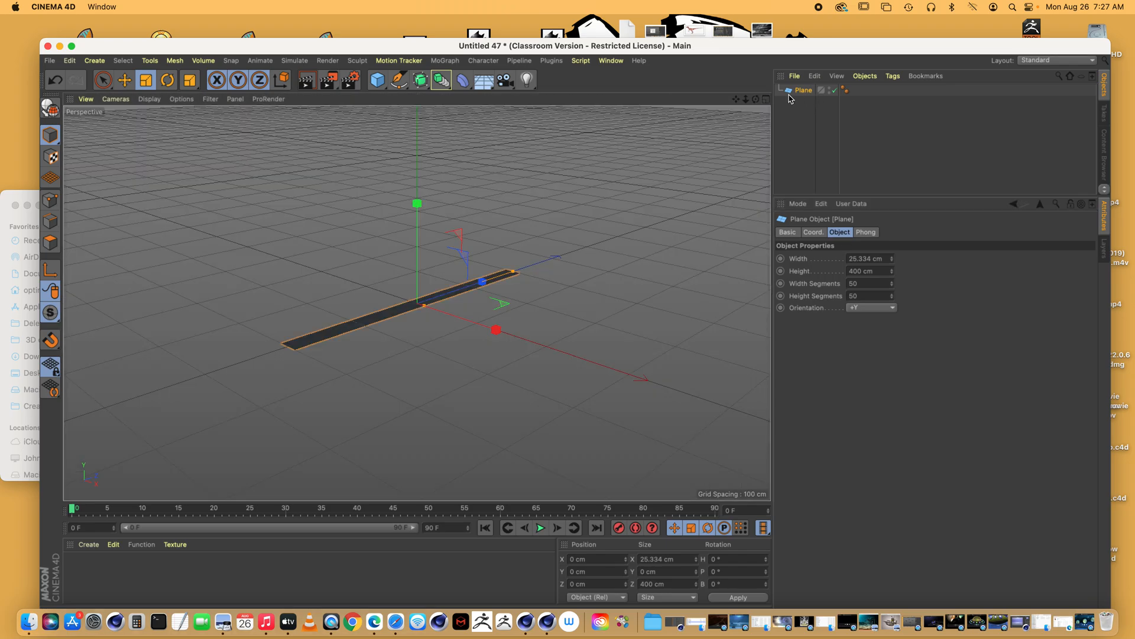
{"action": "left_click_drag", "start_coordinate": [747, 100], "coordinate": [787, 165]}
{"action": "left_click_drag", "start_coordinate": [738, 99], "coordinate": [739, 344]}
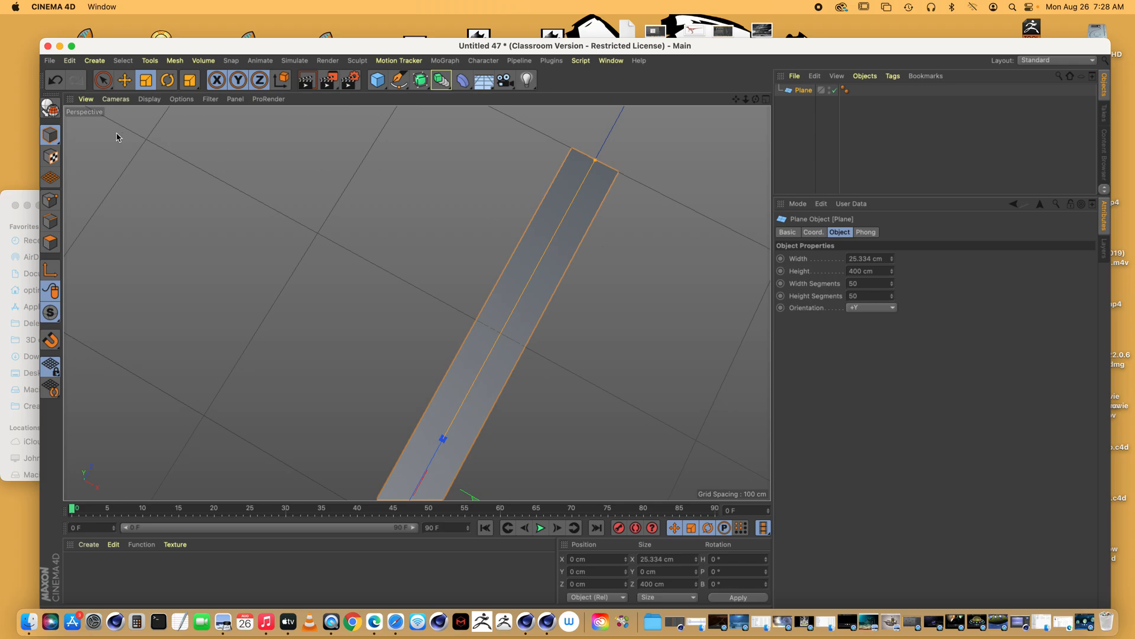
{"action": "left_click", "coordinate": [148, 99]}
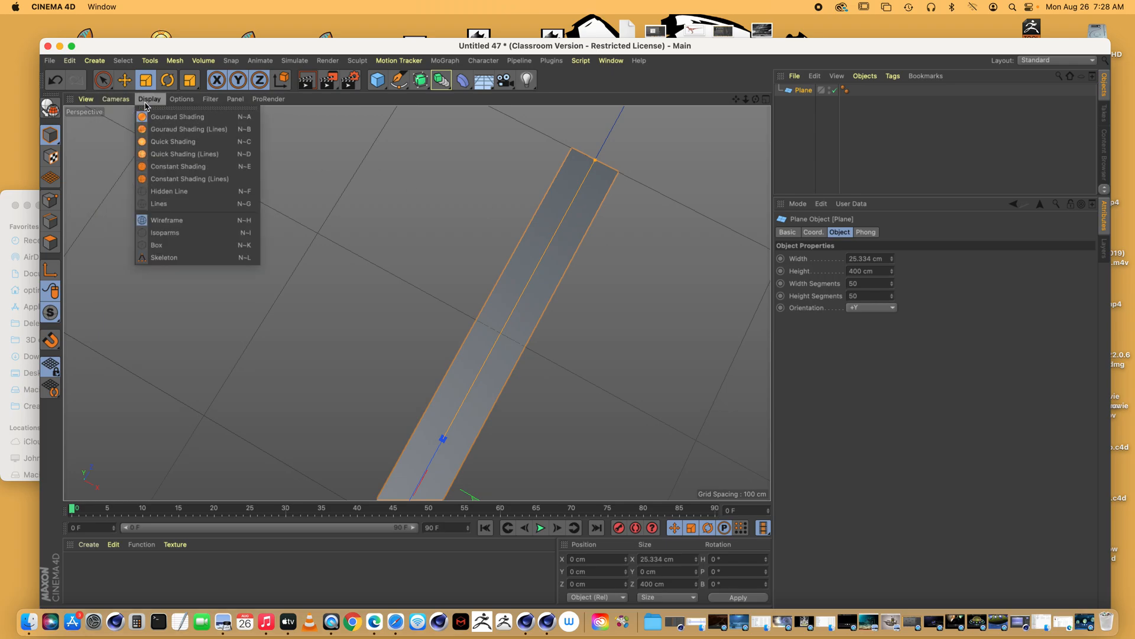
{"action": "left_click", "coordinate": [183, 129]}
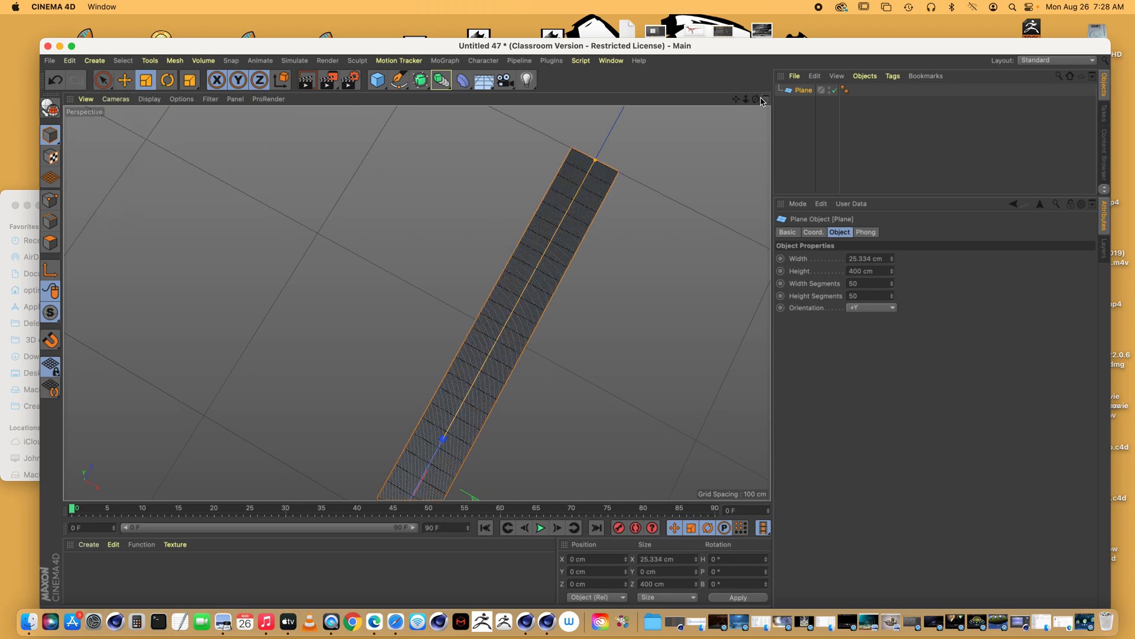
{"action": "left_click_drag", "start_coordinate": [756, 100], "coordinate": [680, 181]}
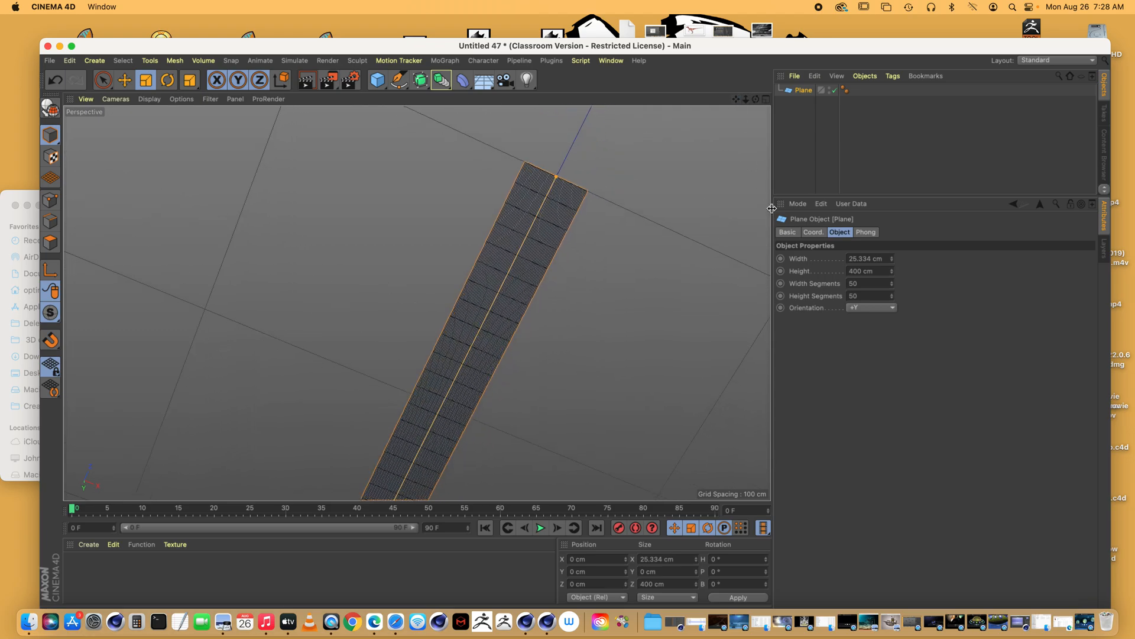
Step: Reduce the plane's width segments to 10, trying 20 first
{"action": "left_click", "coordinate": [847, 283]}
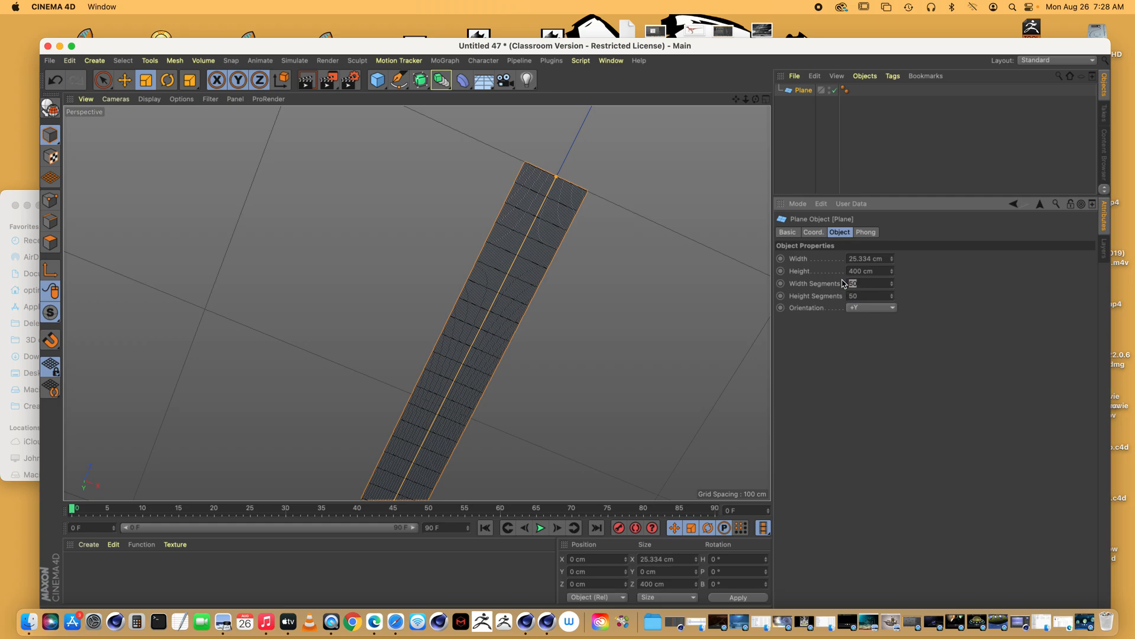
{"action": "key", "text": "Return"}
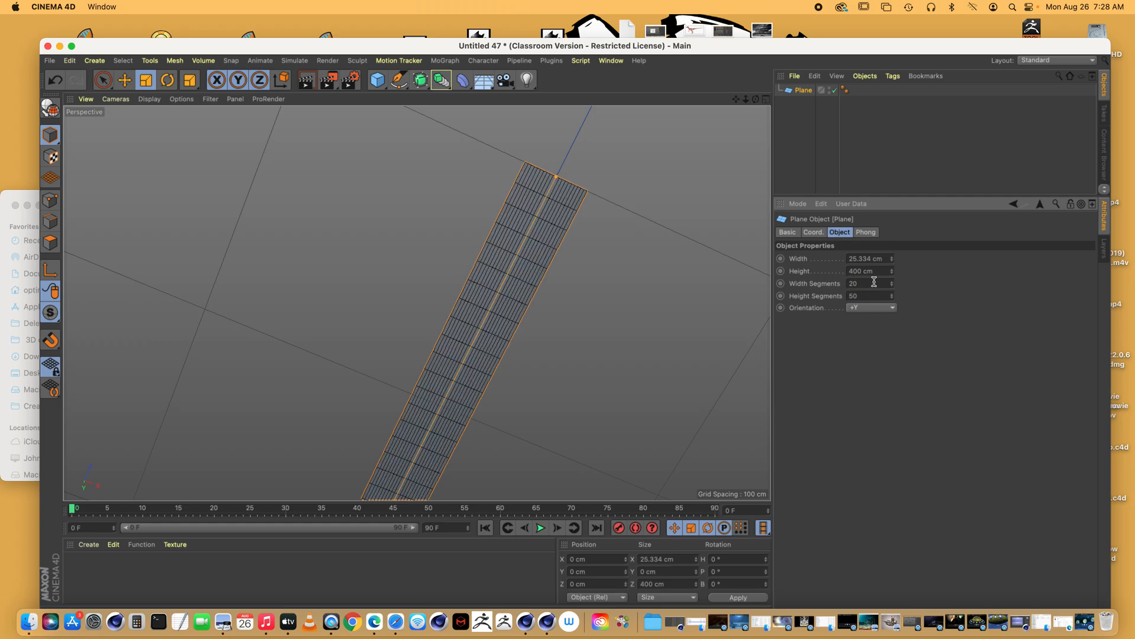
{"action": "left_click", "coordinate": [874, 282]}
{"action": "type", "text": "10"}
{"action": "key", "text": "Return"}
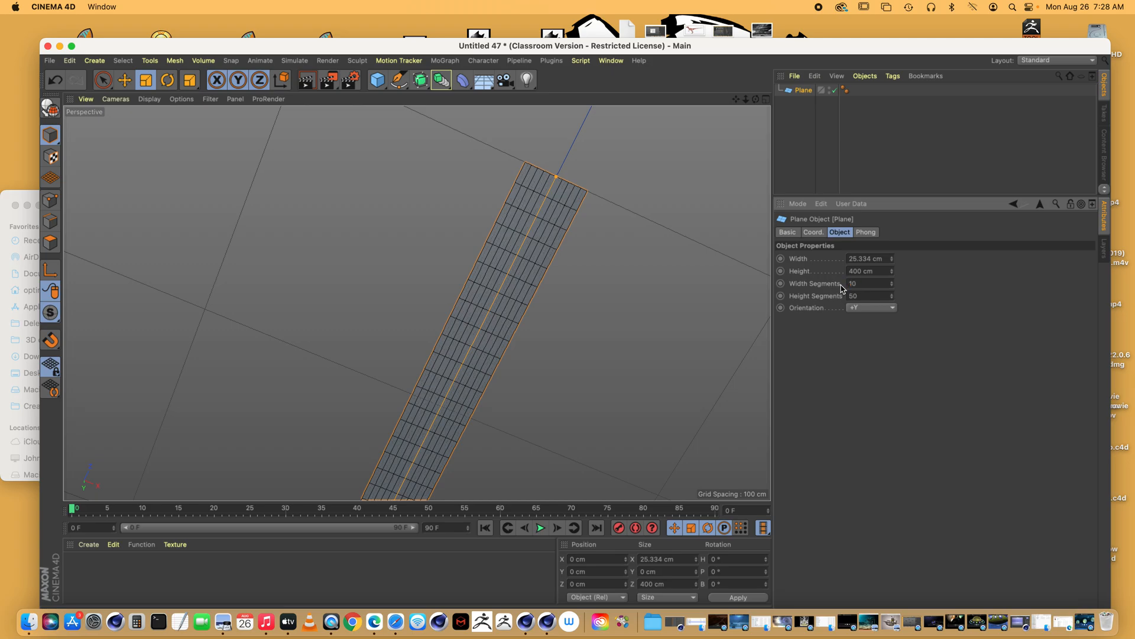
Step: Make the plane an editable polygon object and prepare Live Selection in point mode
{"action": "left_click_drag", "start_coordinate": [756, 99], "coordinate": [738, 120]}
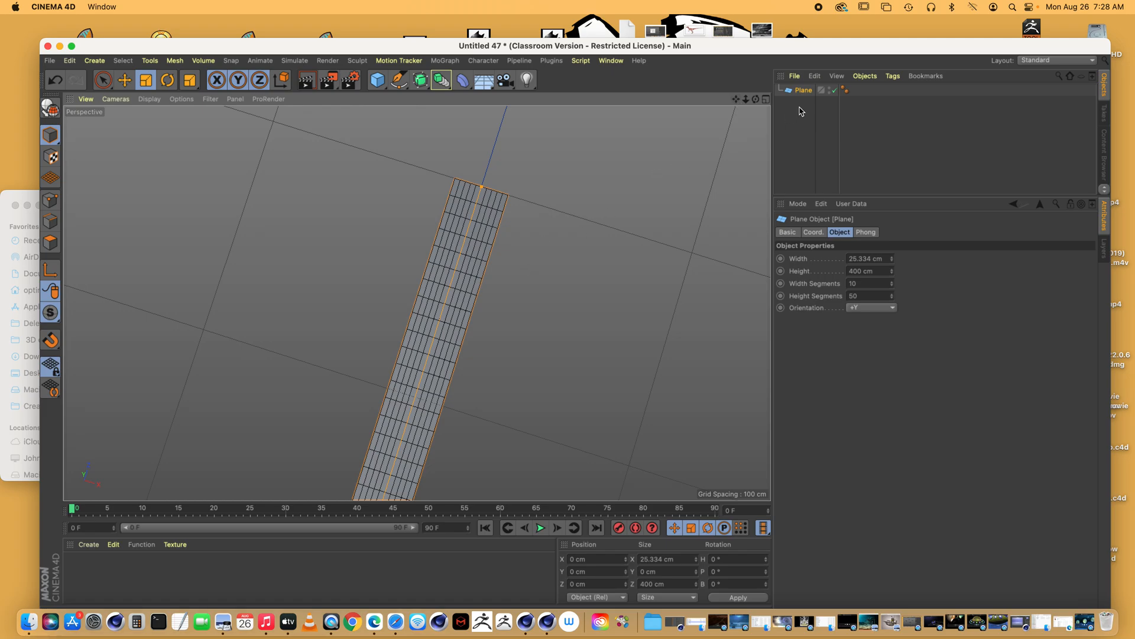
{"action": "left_click", "coordinate": [50, 200]}
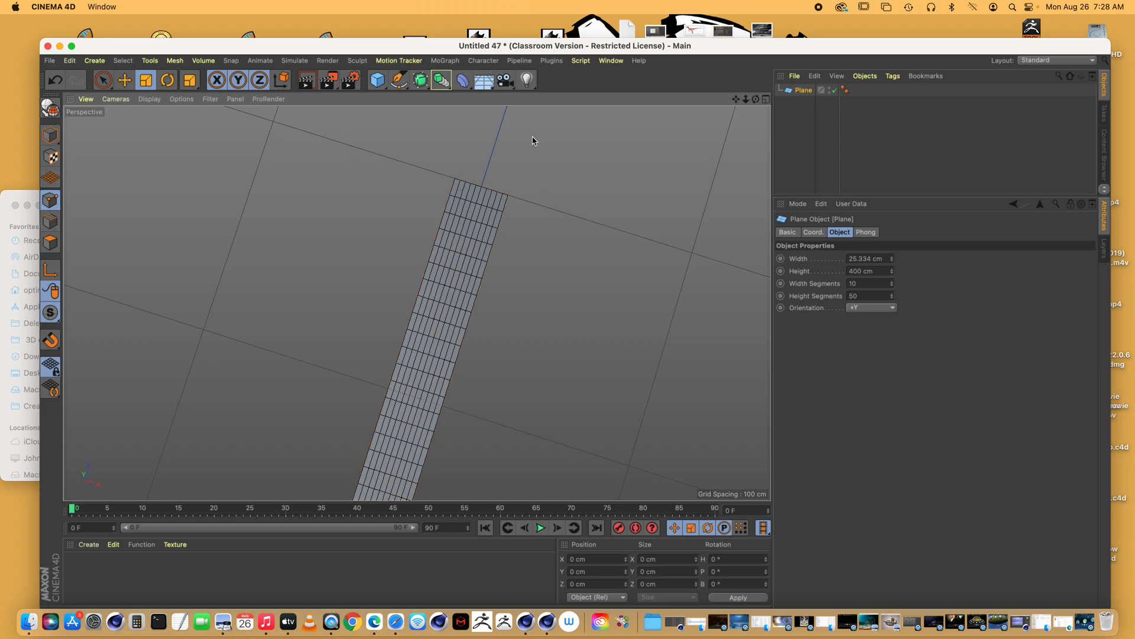
{"action": "scroll", "coordinate": [418, 304], "scroll_direction": "up", "scroll_amount": 5}
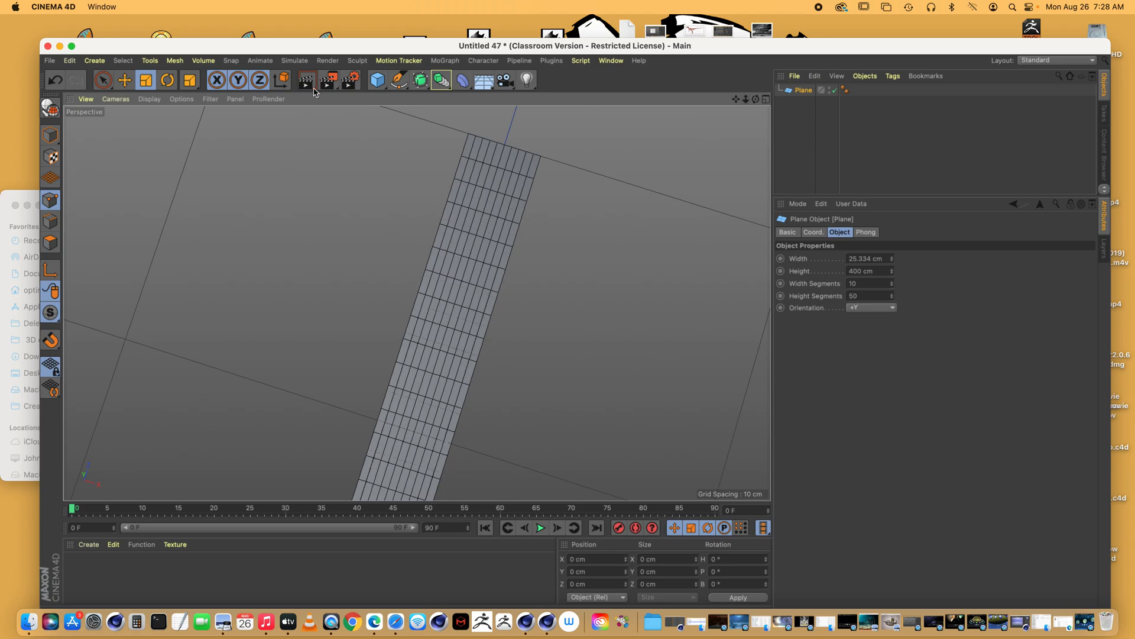
{"action": "left_click", "coordinate": [103, 80]}
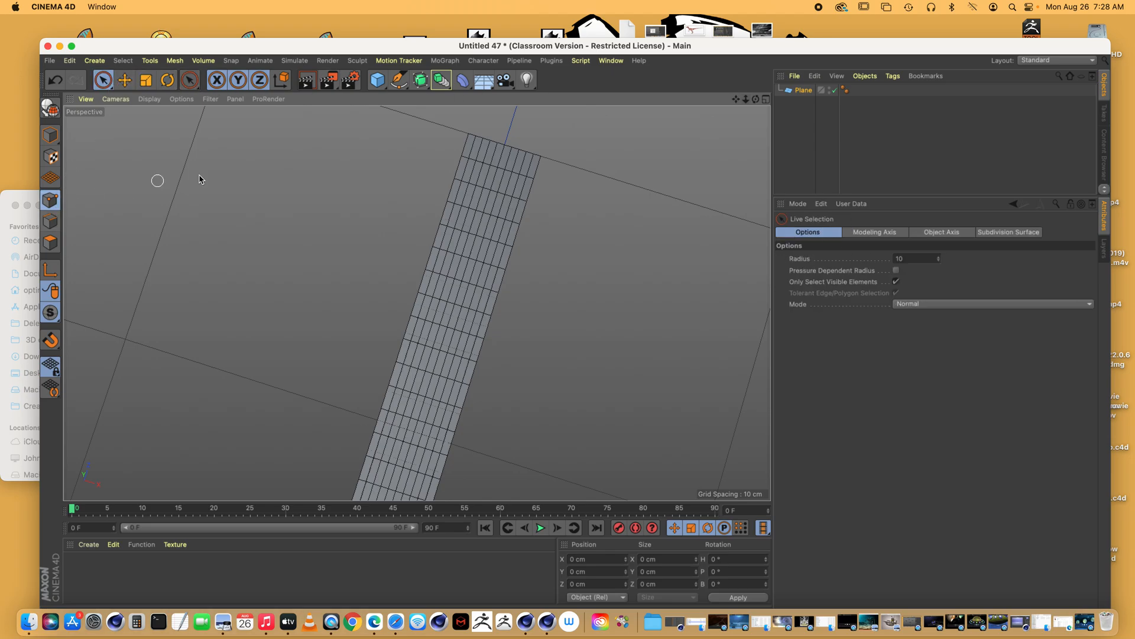
{"action": "left_click", "coordinate": [793, 92]}
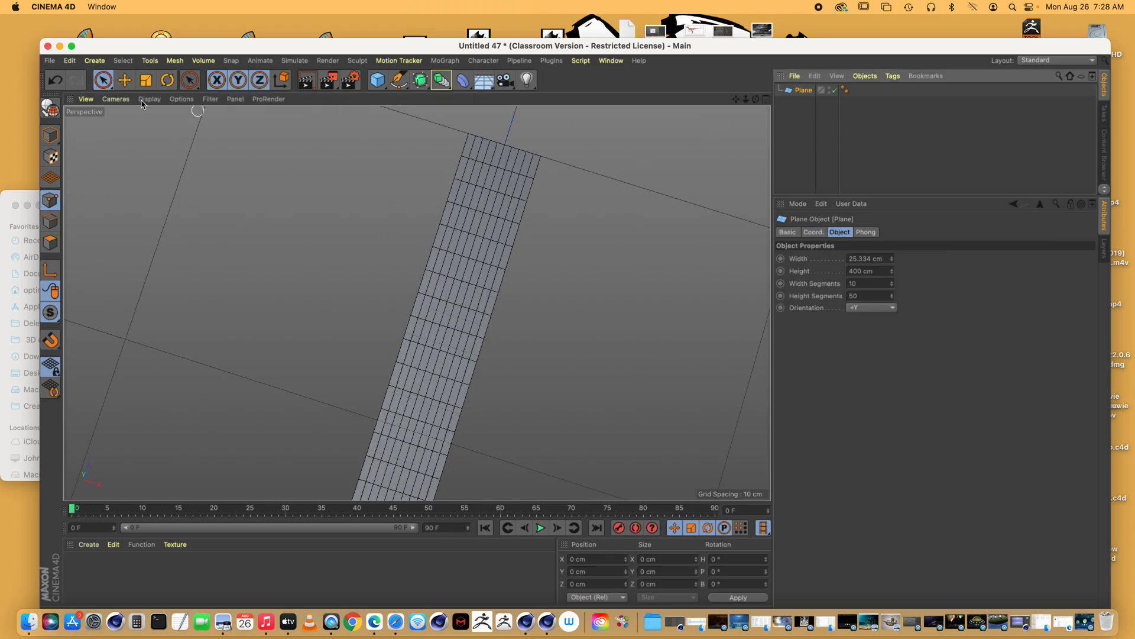
{"action": "left_click", "coordinate": [51, 109]}
Step: Delete rows of edge points along both sides of the strip's far end to rough out a stepped taper
{"action": "mouse_move", "coordinate": [470, 130]}
{"action": "left_mouse_down"}
{"action": "mouse_move", "coordinate": [420, 248]}
{"action": "mouse_move", "coordinate": [481, 122]}
{"action": "mouse_move", "coordinate": [443, 188]}
{"action": "mouse_move", "coordinate": [488, 134]}
{"action": "mouse_move", "coordinate": [392, 305]}
{"action": "mouse_move", "coordinate": [458, 204]}
{"action": "mouse_move", "coordinate": [488, 137]}
{"action": "mouse_move", "coordinate": [361, 353]}
{"action": "mouse_move", "coordinate": [502, 112]}
{"action": "mouse_move", "coordinate": [385, 362]}
{"action": "mouse_move", "coordinate": [489, 135]}
{"action": "mouse_move", "coordinate": [381, 296]}
{"action": "left_mouse_up"}
{"action": "key", "text": "BackSpace"}
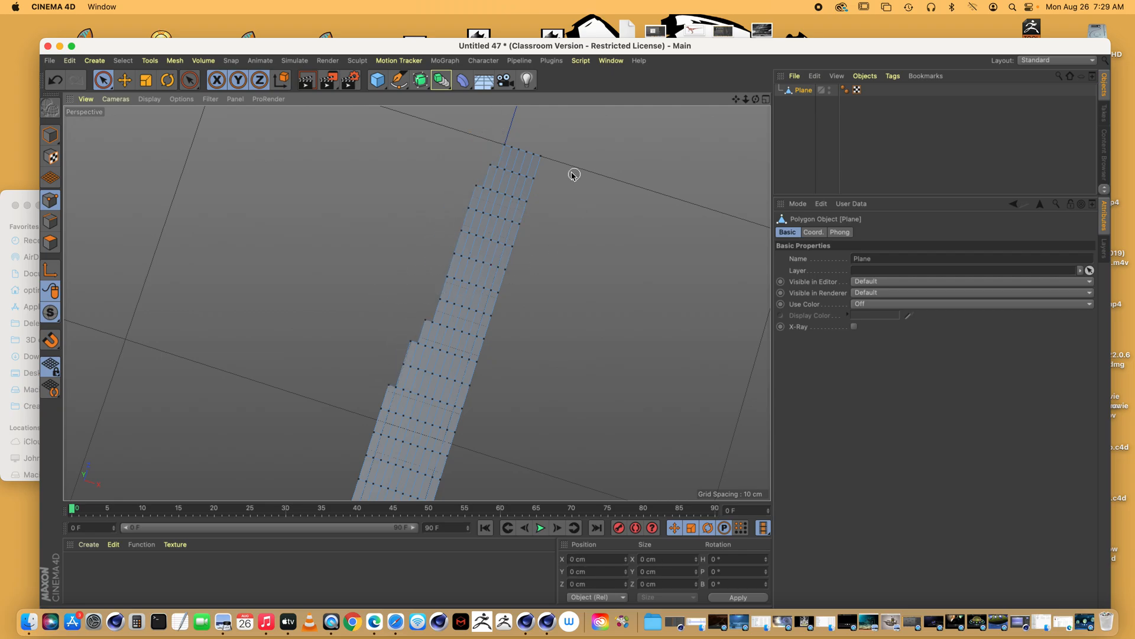
{"action": "mouse_move", "coordinate": [521, 140]}
{"action": "left_mouse_down"}
{"action": "mouse_move", "coordinate": [517, 256]}
{"action": "mouse_move", "coordinate": [461, 460]}
{"action": "mouse_move", "coordinate": [519, 113]}
{"action": "left_mouse_up"}
{"action": "key", "text": "BackSpace"}
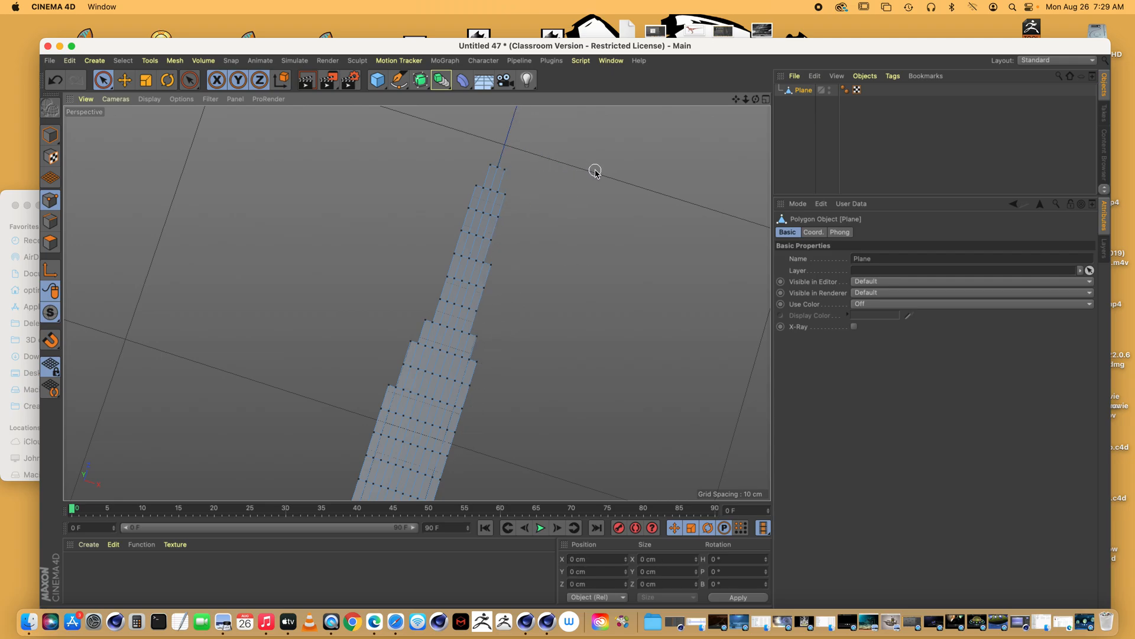
Step: Move the stepped point on the strip's left edge outward and toward the tip, to about X -8.8 cm, Z 132 cm
{"action": "left_click", "coordinate": [491, 264]}
{"action": "scroll", "coordinate": [418, 304], "scroll_direction": "up", "scroll_amount": 5}
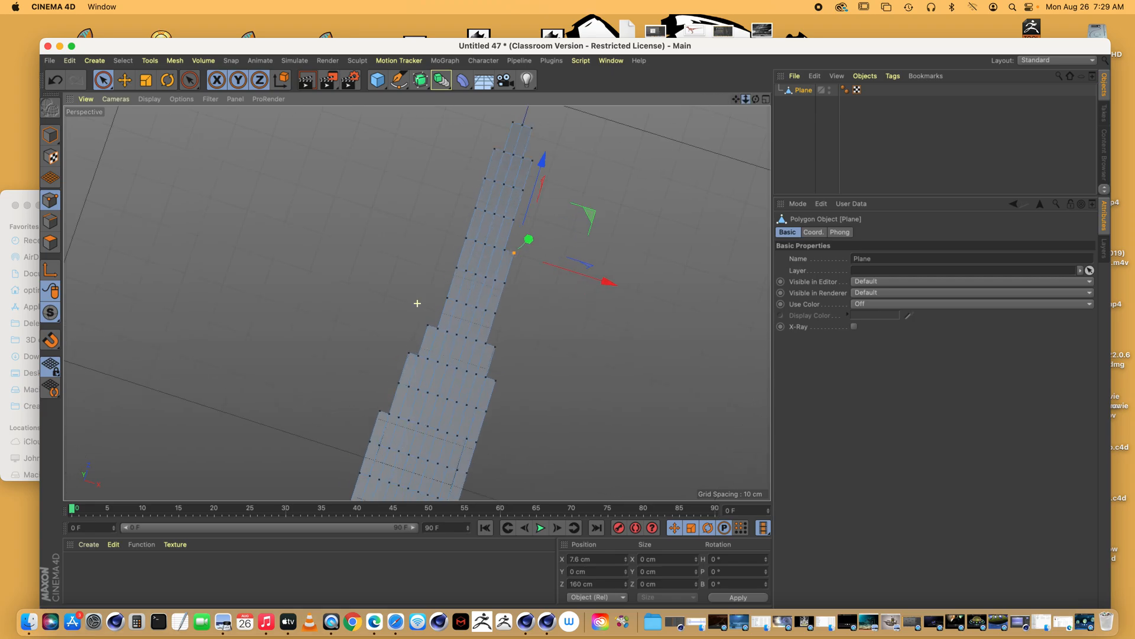
{"action": "left_click", "coordinate": [417, 394]}
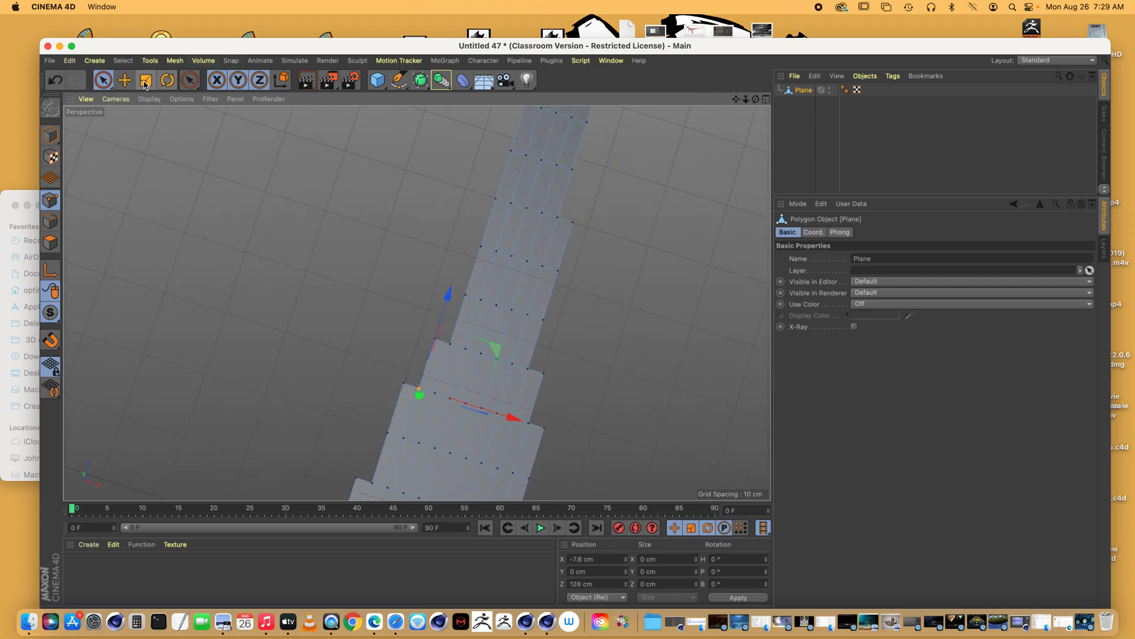
{"action": "left_click", "coordinate": [124, 79]}
{"action": "left_click_drag", "start_coordinate": [517, 421], "coordinate": [502, 416]}
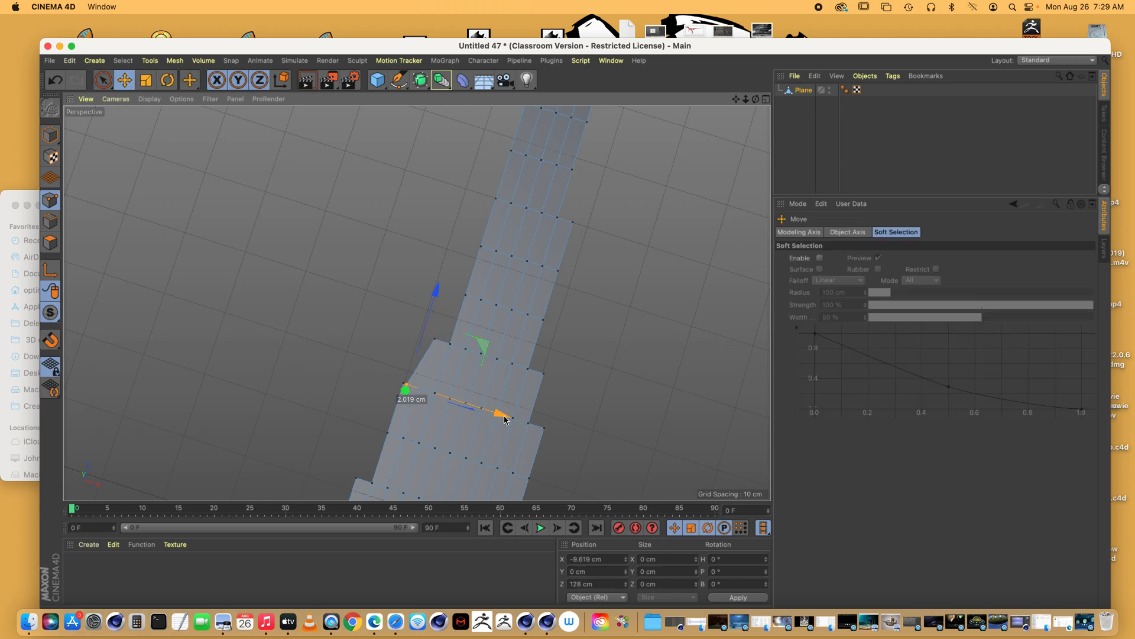
{"action": "left_click_drag", "start_coordinate": [442, 297], "coordinate": [439, 265]}
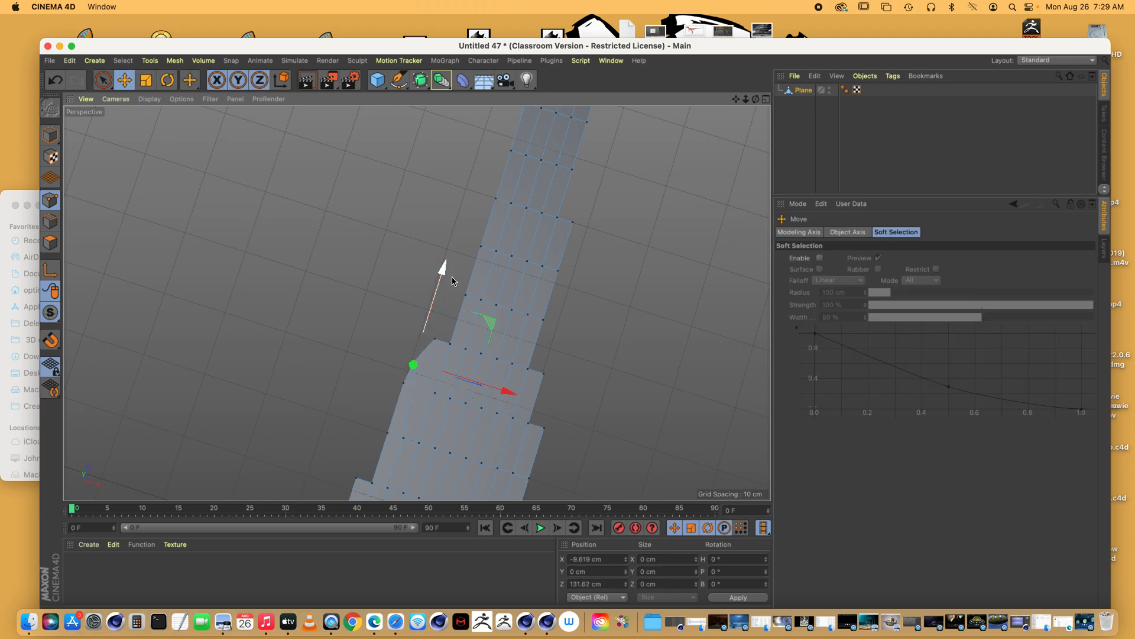
{"action": "left_click_drag", "start_coordinate": [506, 387], "coordinate": [512, 393]}
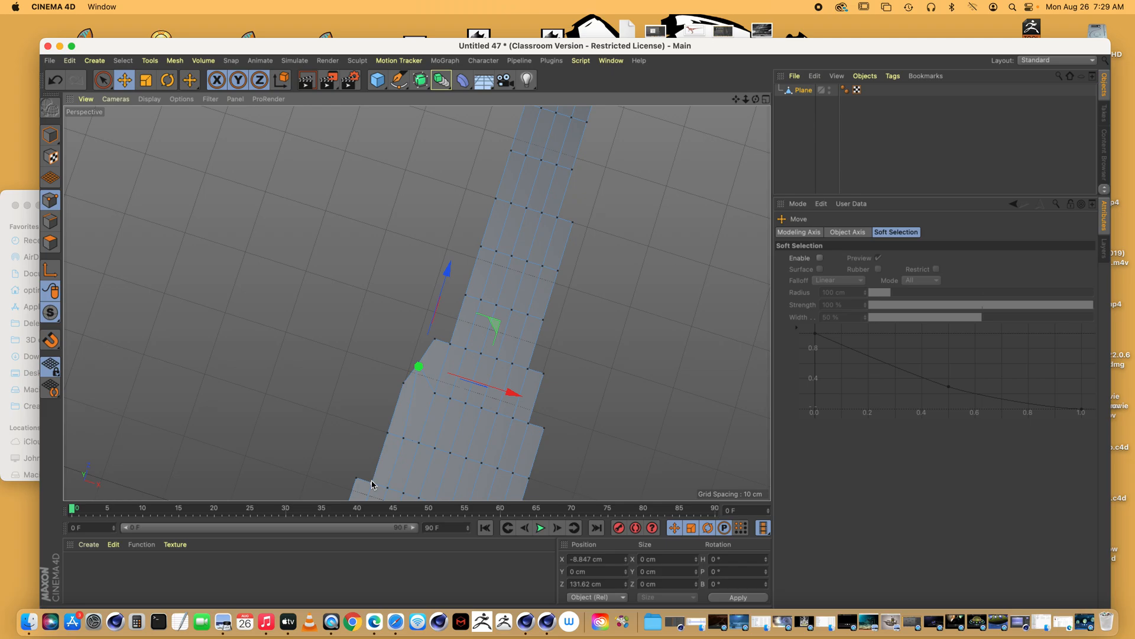
Step: Shift the neighbouring stepped points along the strip's left edge outward and toward the tip to smooth the taper
{"action": "left_click", "coordinate": [358, 479]}
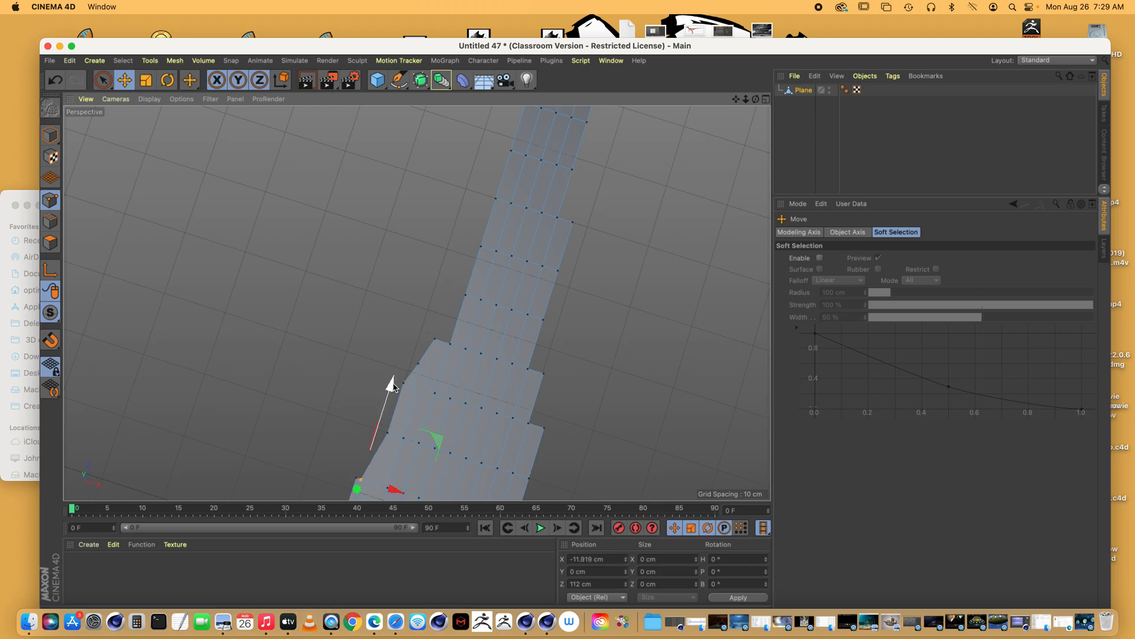
{"action": "left_click_drag", "start_coordinate": [392, 384], "coordinate": [402, 374]}
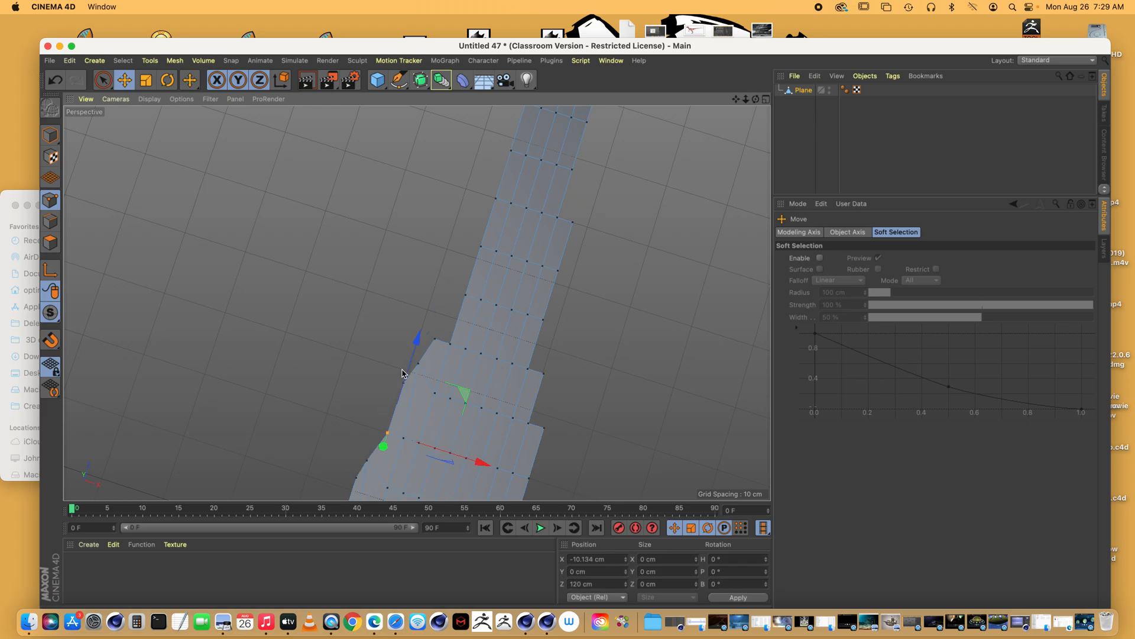
{"action": "left_click_drag", "start_coordinate": [473, 459], "coordinate": [464, 457]}
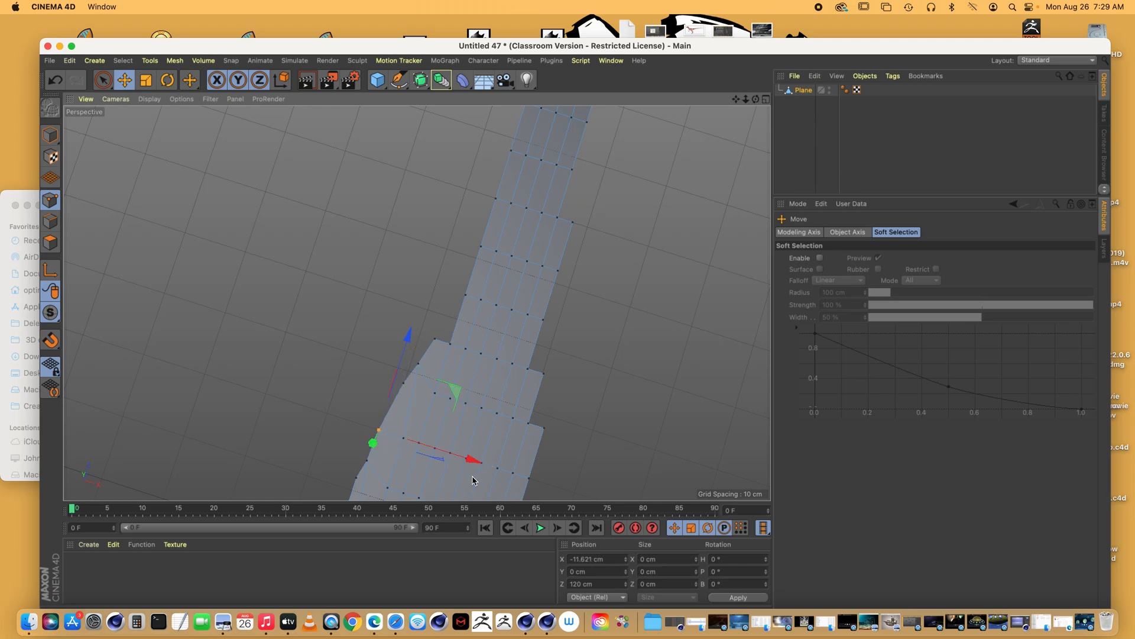
{"action": "left_click", "coordinate": [452, 348]}
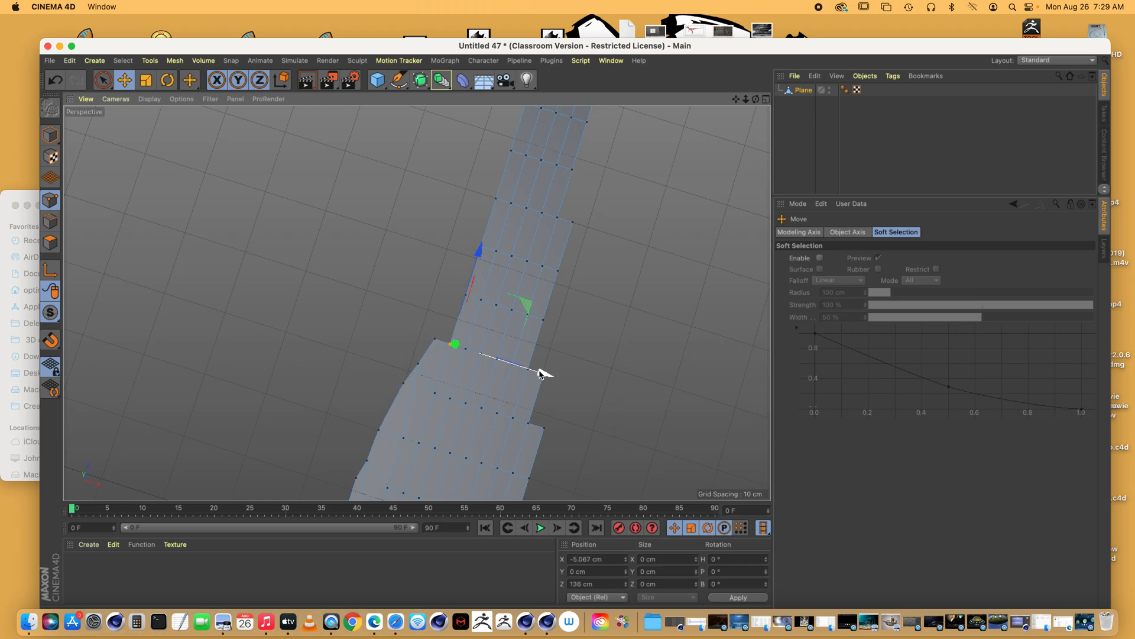
{"action": "left_click_drag", "start_coordinate": [540, 372], "coordinate": [536, 370]}
{"action": "left_click_drag", "start_coordinate": [467, 247], "coordinate": [471, 238]}
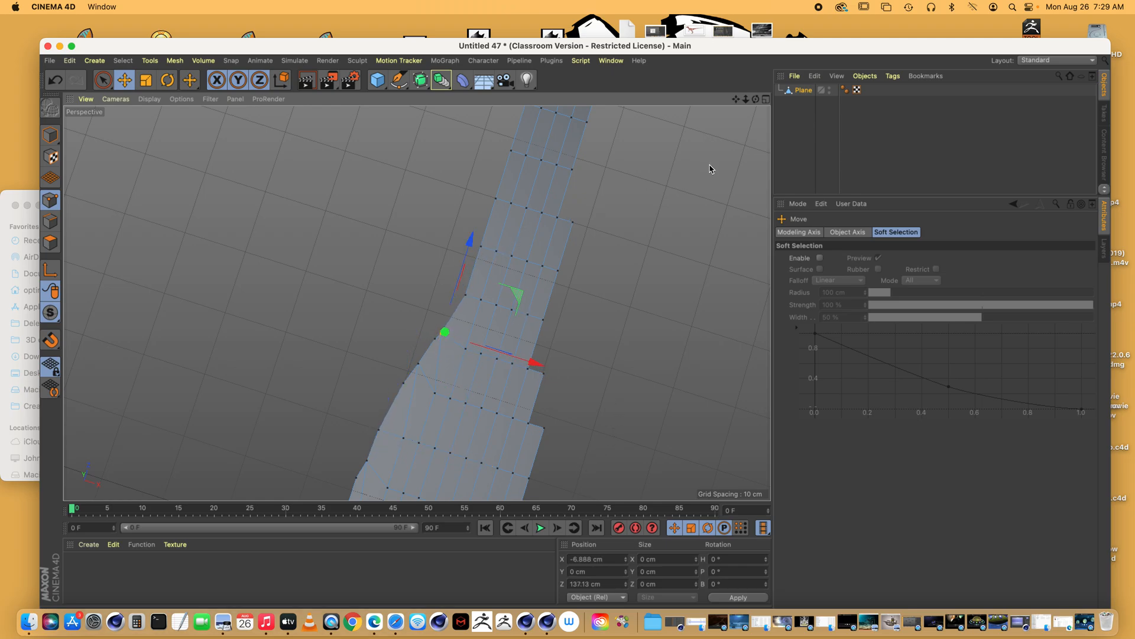
Step: Delete the partly tapered plane from the scene
{"action": "left_click_drag", "start_coordinate": [746, 99], "coordinate": [662, 102]}
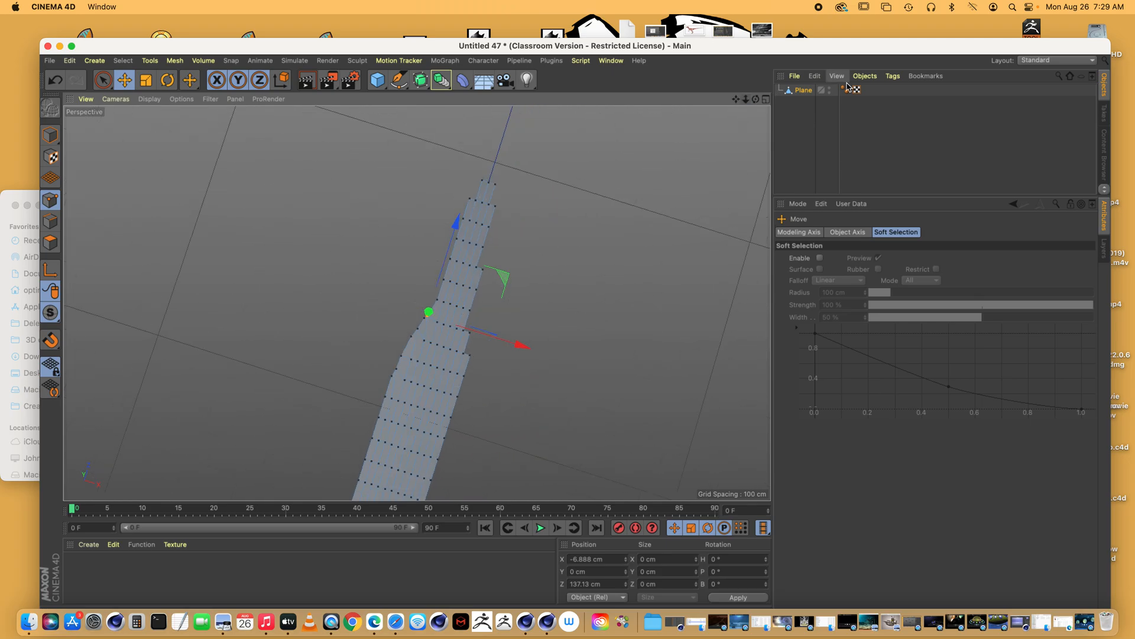
{"action": "left_click", "coordinate": [798, 93]}
{"action": "key", "text": "Delete"}
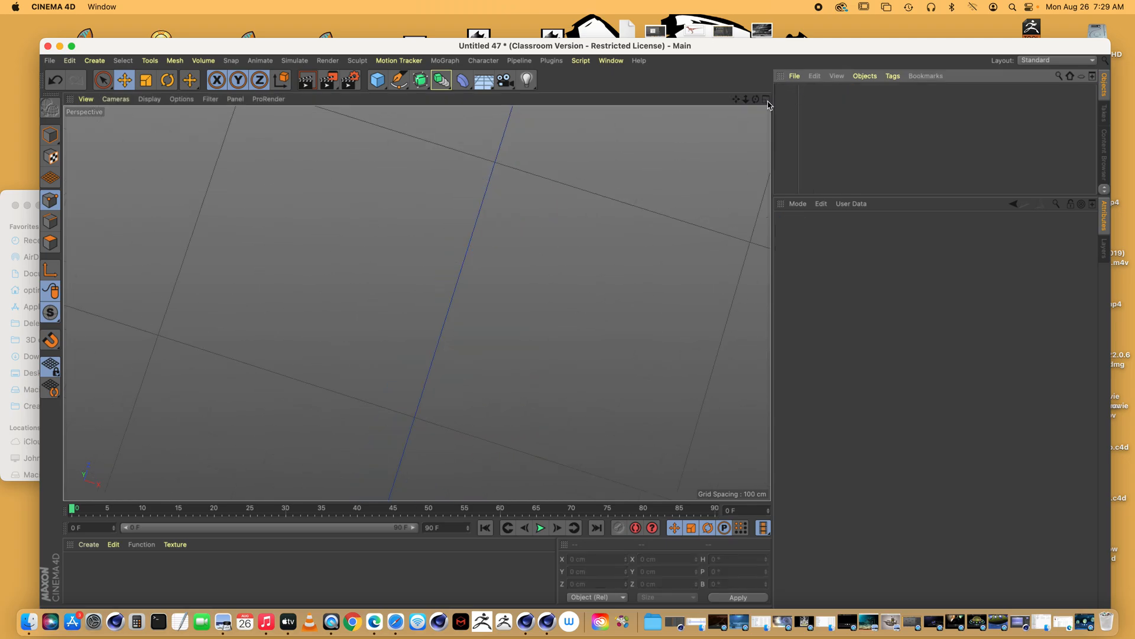
Step: In a full-size Front view, draw a Bezier Pen spline from the origin up the blade's left side to a centred tip about 500 cm high
{"action": "left_click", "coordinate": [766, 99]}
{"action": "left_click", "coordinate": [766, 305]}
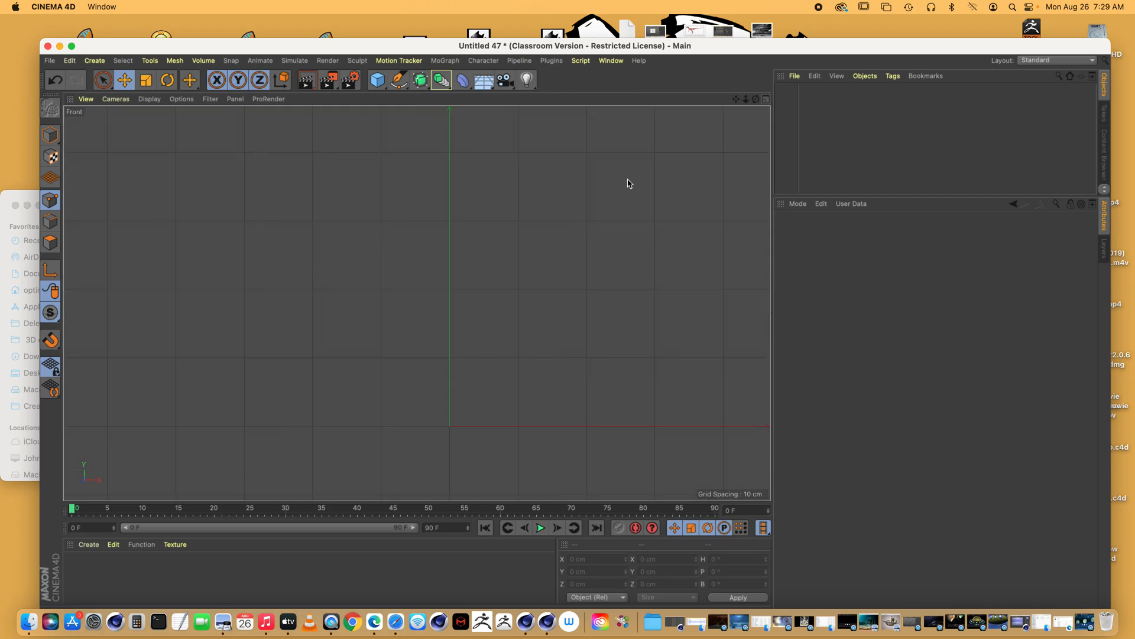
{"action": "left_click_drag", "start_coordinate": [399, 80], "coordinate": [437, 99]}
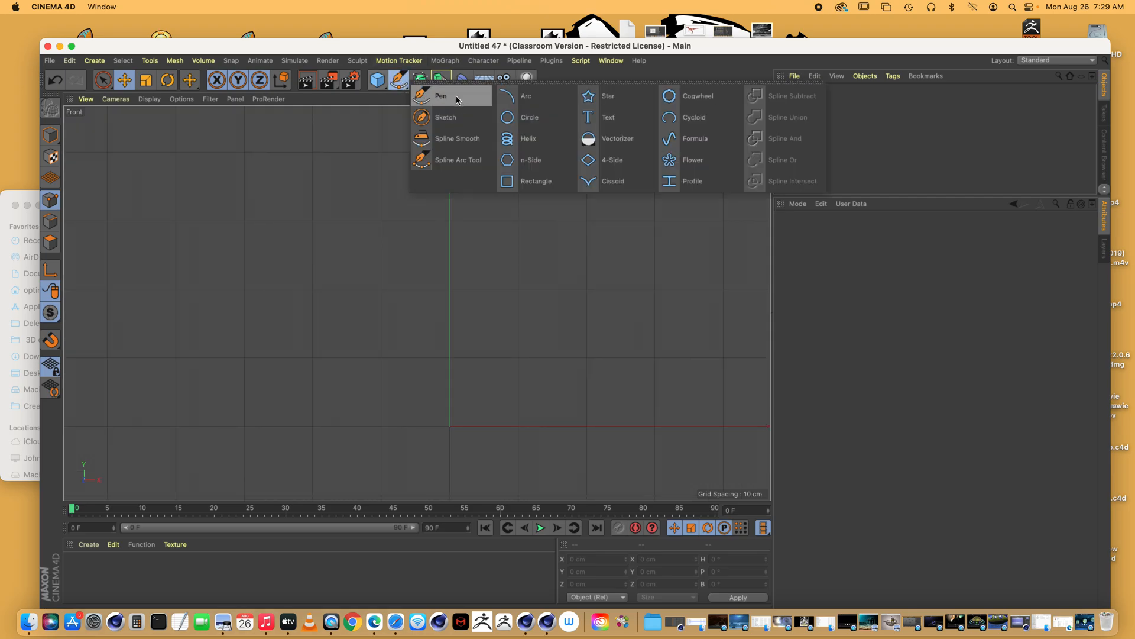
{"action": "left_click", "coordinate": [457, 100]}
{"action": "left_click", "coordinate": [437, 426]}
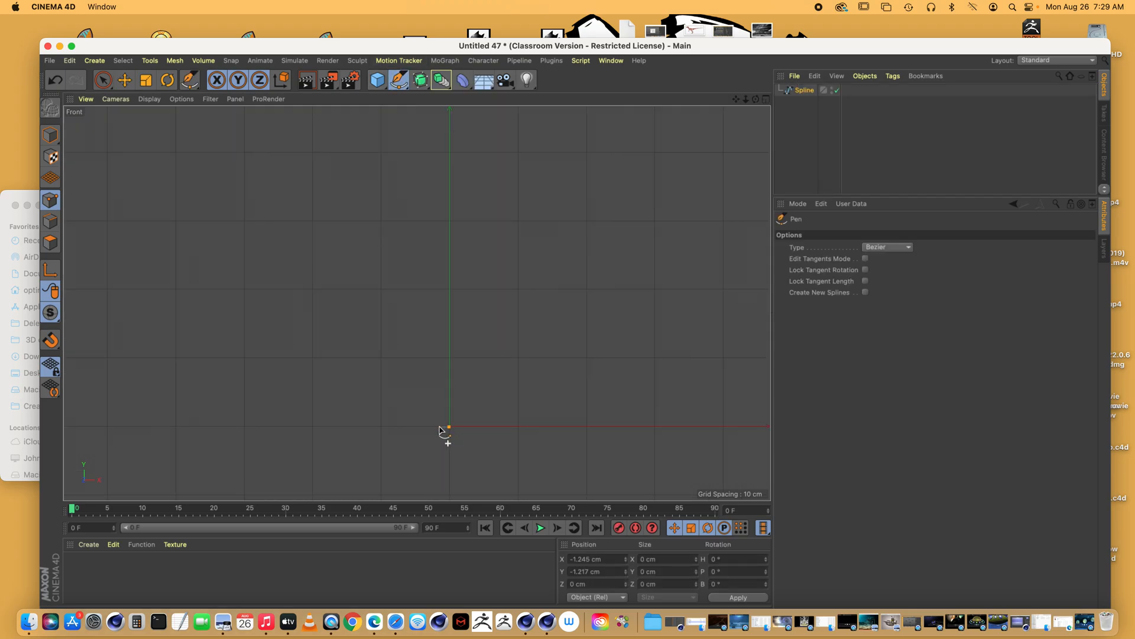
{"action": "left_click", "coordinate": [437, 357]}
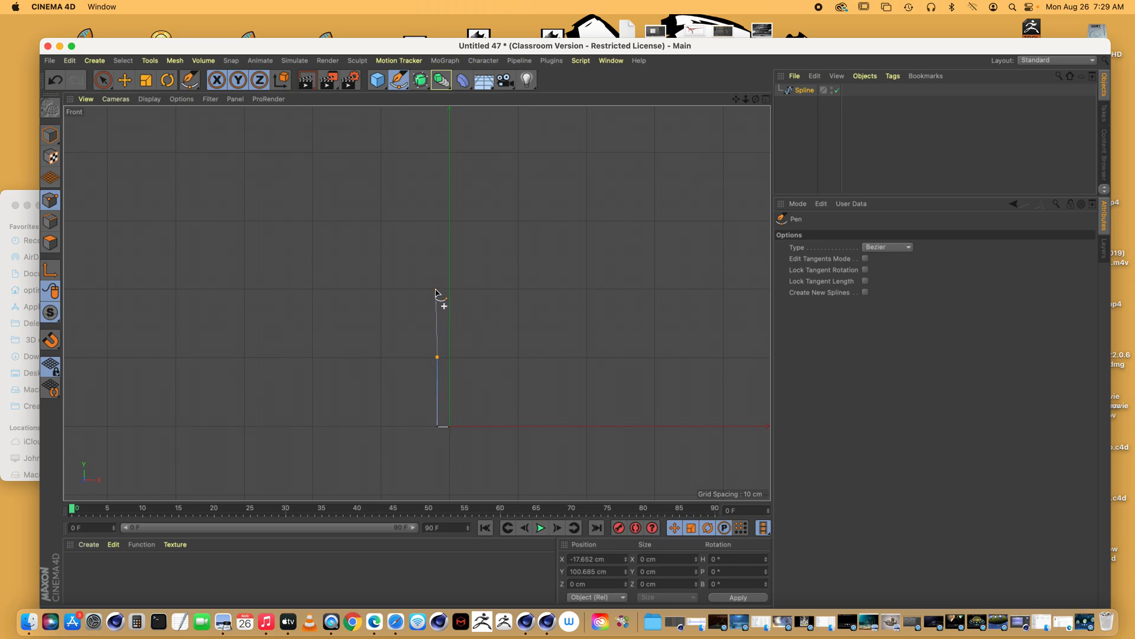
{"action": "left_click", "coordinate": [435, 289]}
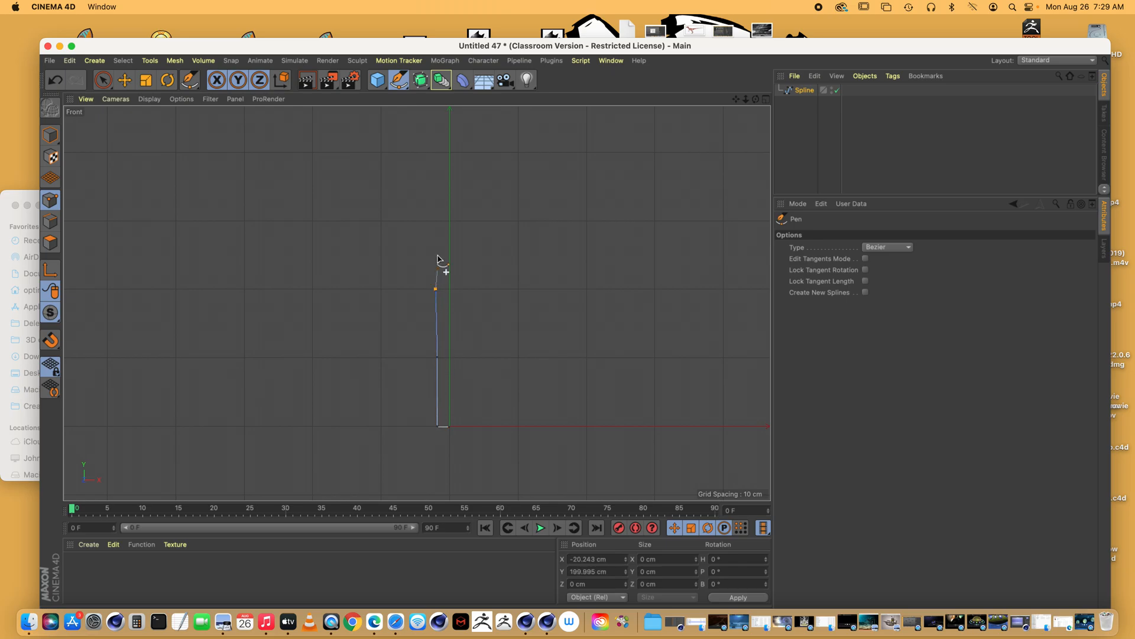
{"action": "left_click", "coordinate": [435, 221]}
{"action": "left_click_drag", "start_coordinate": [735, 101], "coordinate": [738, 219]}
{"action": "left_click", "coordinate": [441, 270]}
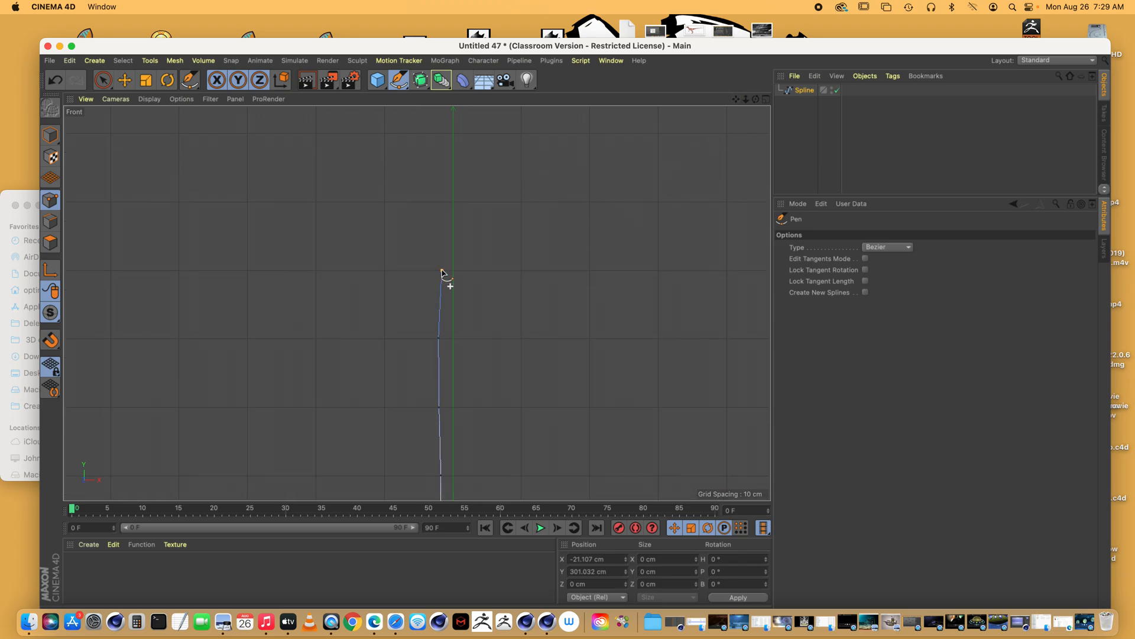
{"action": "left_click", "coordinate": [453, 202]}
Step: Continue the spline down the right side with points about 100 cm apart, mirroring the left, and close it at the origin
{"action": "left_click", "coordinate": [466, 270]}
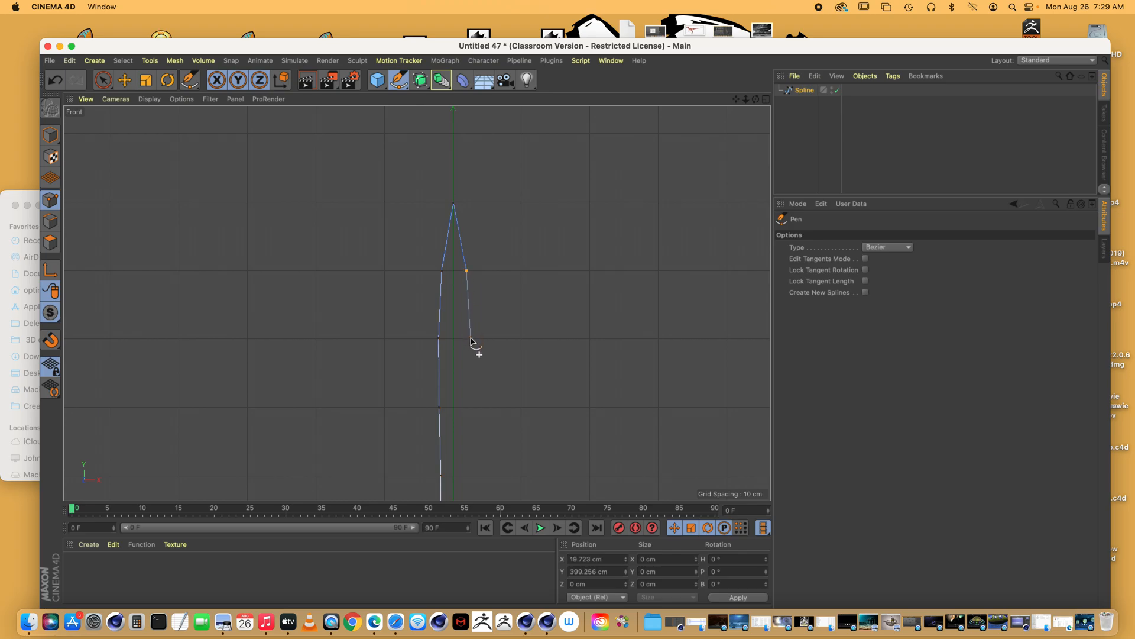
{"action": "left_click", "coordinate": [470, 339]}
{"action": "left_click", "coordinate": [469, 409]}
{"action": "left_click_drag", "start_coordinate": [736, 99], "coordinate": [729, 2]}
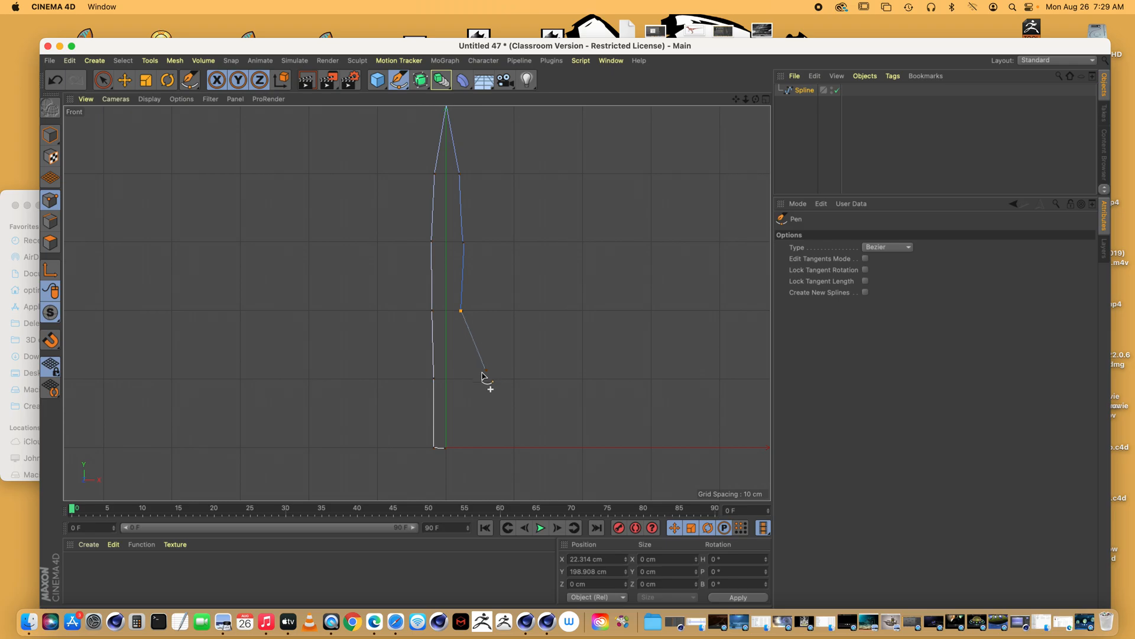
{"action": "left_click", "coordinate": [459, 379]}
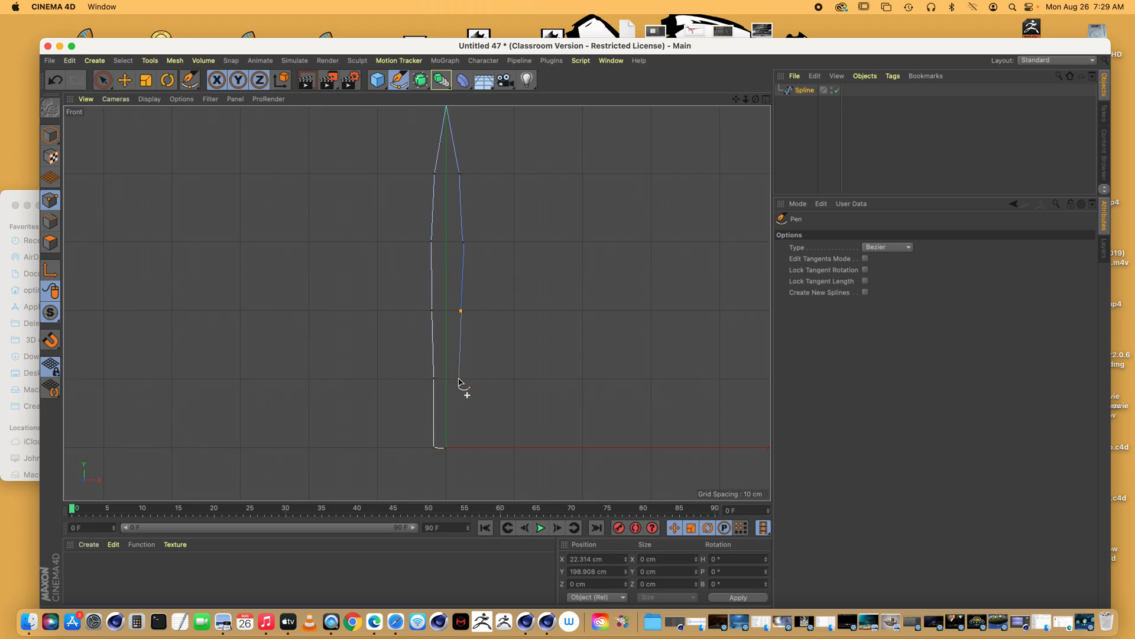
{"action": "left_click", "coordinate": [455, 448]}
{"action": "left_click", "coordinate": [445, 448]}
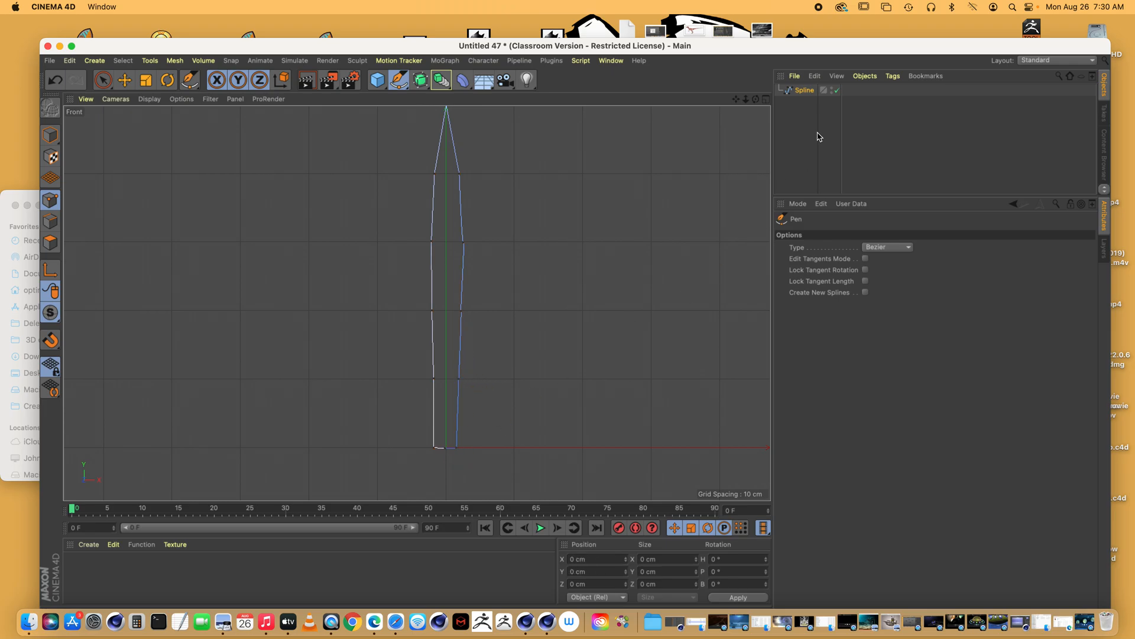
Step: Show the whole blade outline upright in a full-size Perspective view
{"action": "left_click", "coordinate": [766, 101]}
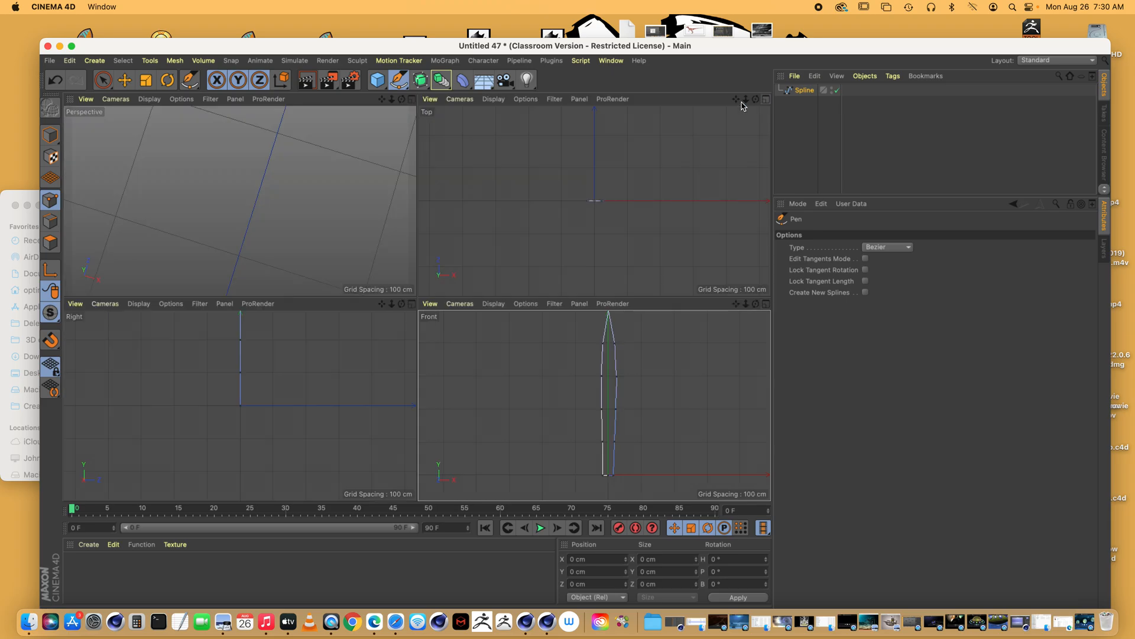
{"action": "left_click", "coordinate": [413, 99]}
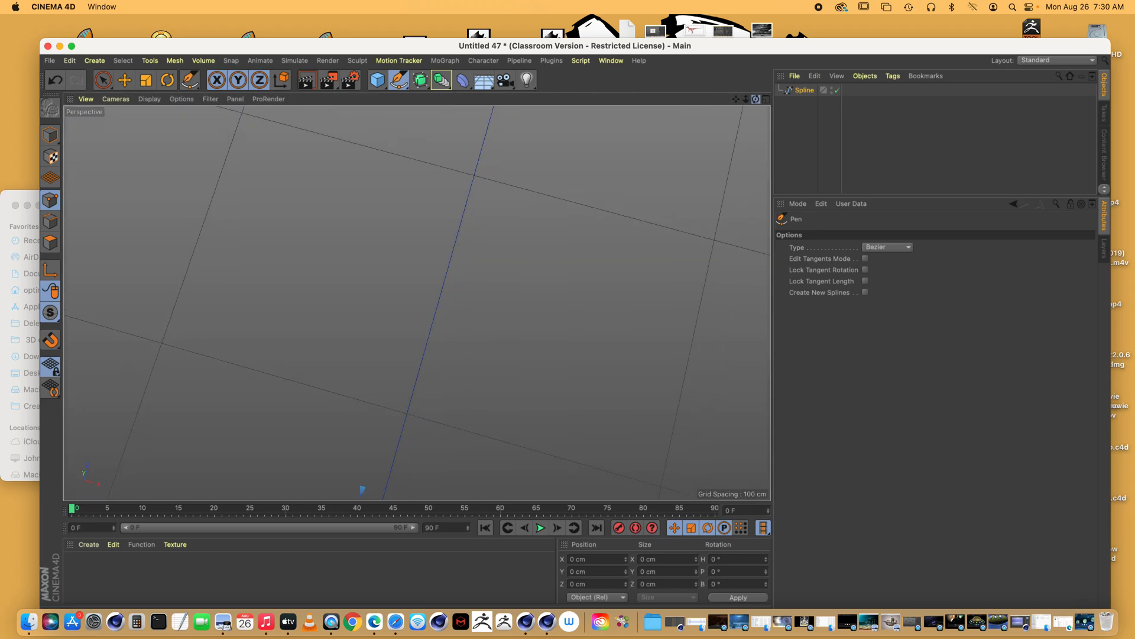
{"action": "left_click_drag", "start_coordinate": [756, 99], "coordinate": [758, 154]}
{"action": "left_click_drag", "start_coordinate": [745, 99], "coordinate": [745, 132]}
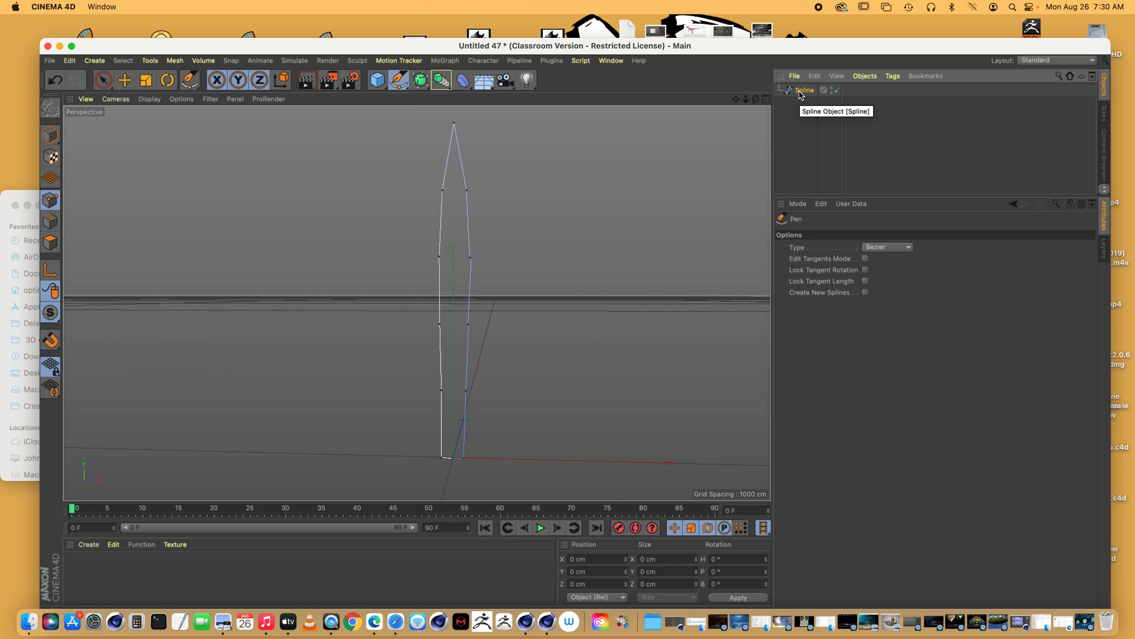
{"action": "left_click", "coordinate": [174, 61]}
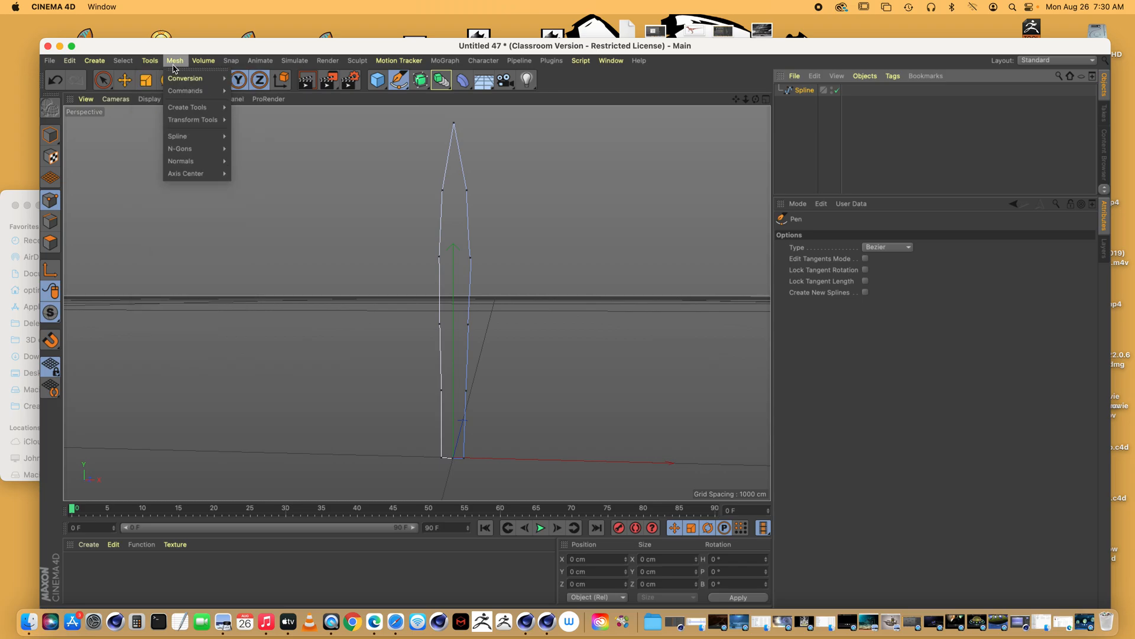
{"action": "mouse_move", "coordinate": [177, 110]}
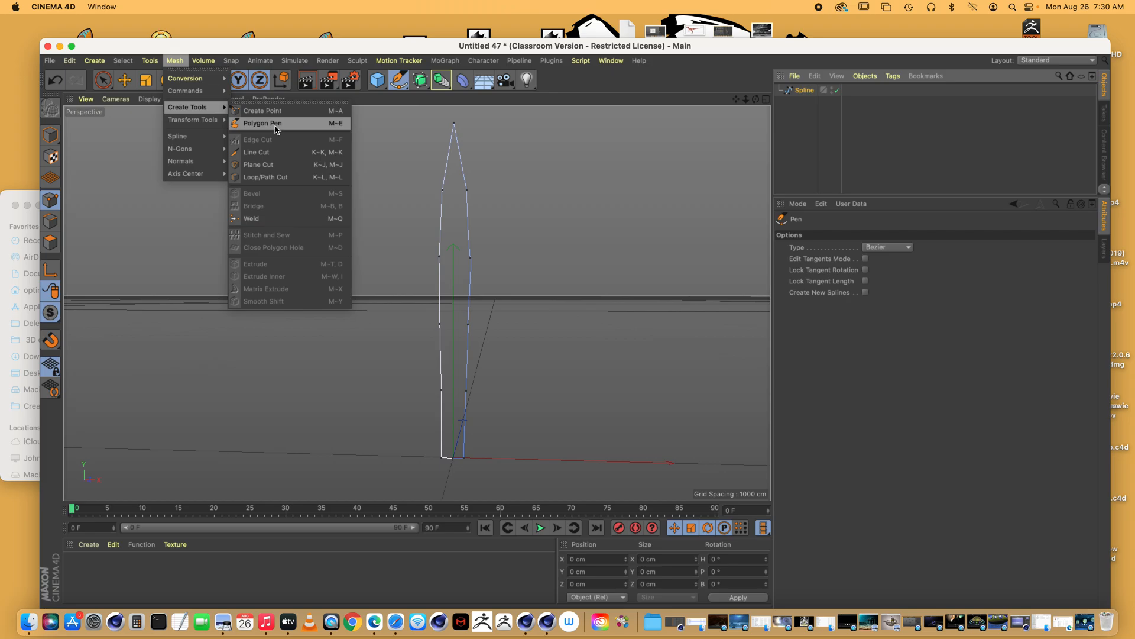
{"action": "left_click", "coordinate": [810, 123]}
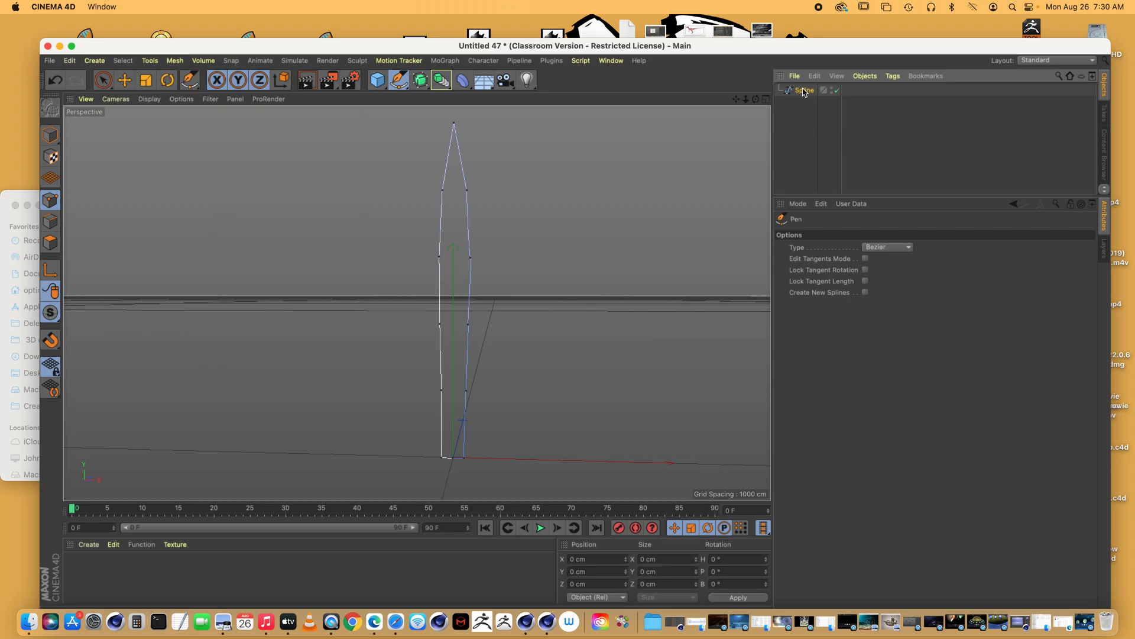
{"action": "left_click", "coordinate": [804, 91]}
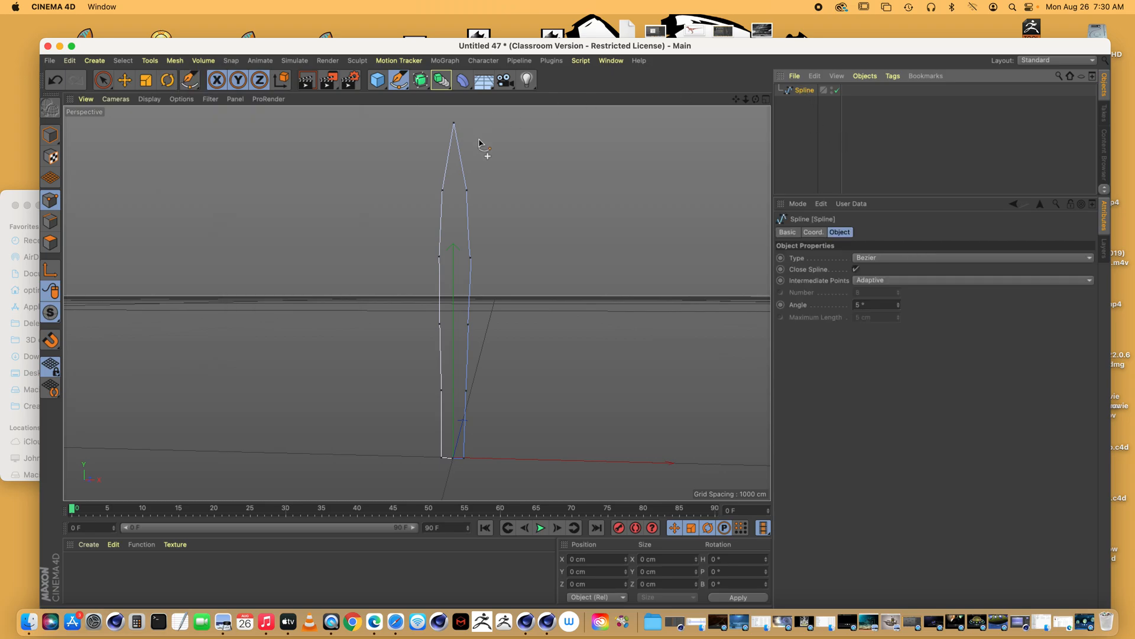
{"action": "left_click", "coordinate": [399, 81]}
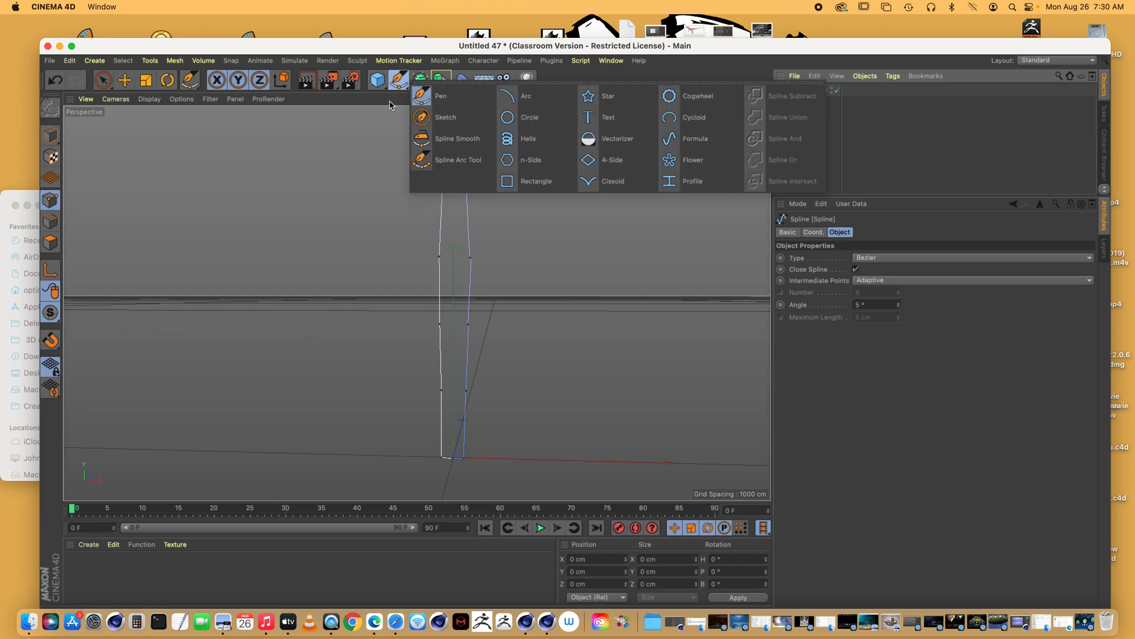
Step: Add an Extrude generator, place the blade spline inside it, and set its Z movement to 1 cm
{"action": "left_click_drag", "start_coordinate": [418, 83], "coordinate": [551, 100]}
{"action": "left_click_drag", "start_coordinate": [808, 104], "coordinate": [724, 121]}
{"action": "left_click", "coordinate": [807, 91]}
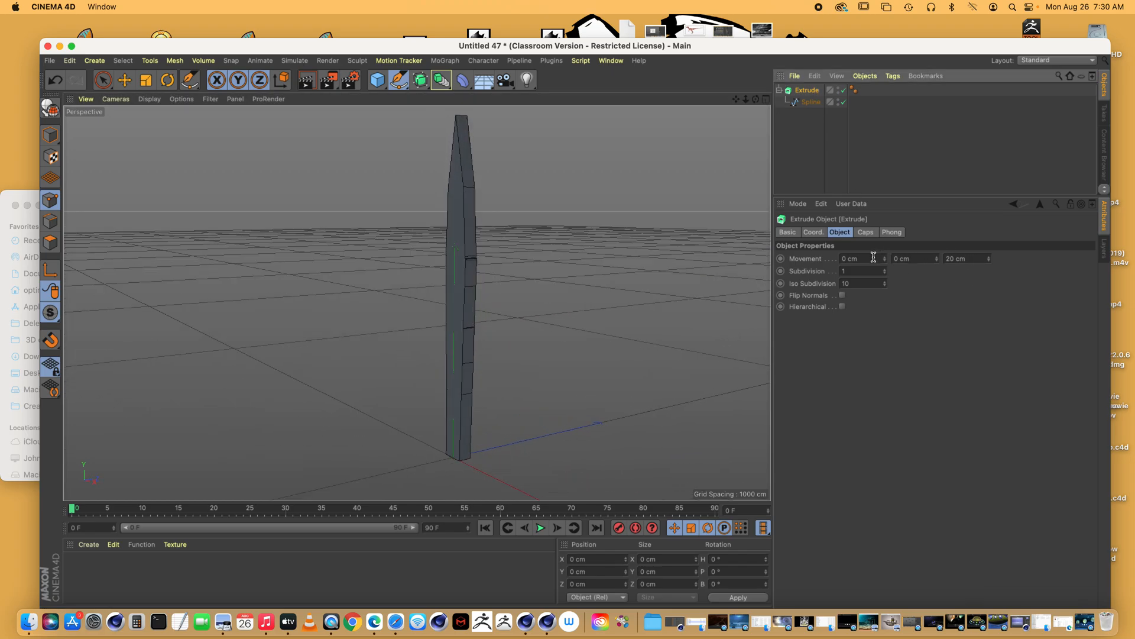
{"action": "left_click", "coordinate": [983, 261]}
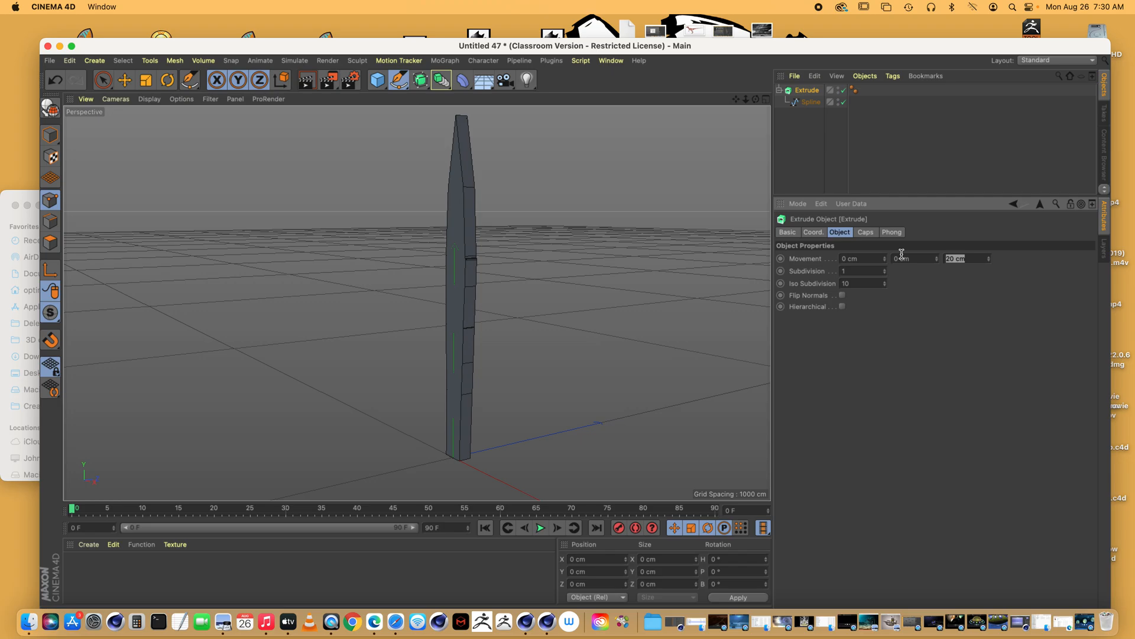
{"action": "type", "text": "1"}
{"action": "key", "text": "Return"}
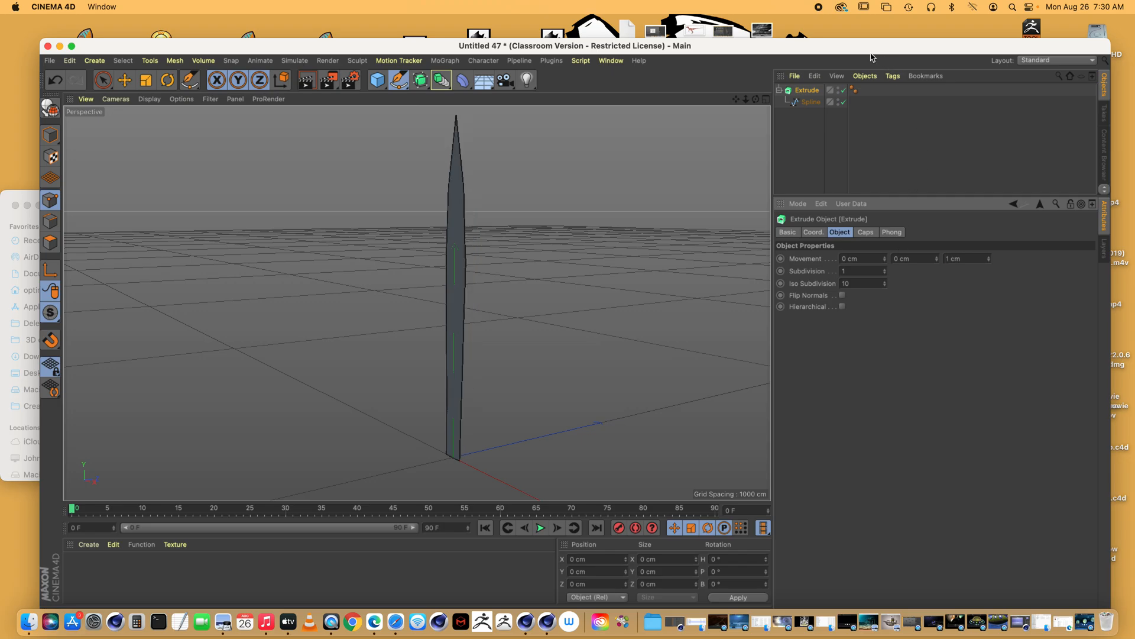
Step: Convert the blade's Extrude generator and its spline to polygon geometry with Current State to Object
{"action": "left_click_drag", "start_coordinate": [756, 99], "coordinate": [831, 112]}
{"action": "left_click", "coordinate": [811, 103], "text": "shift"}
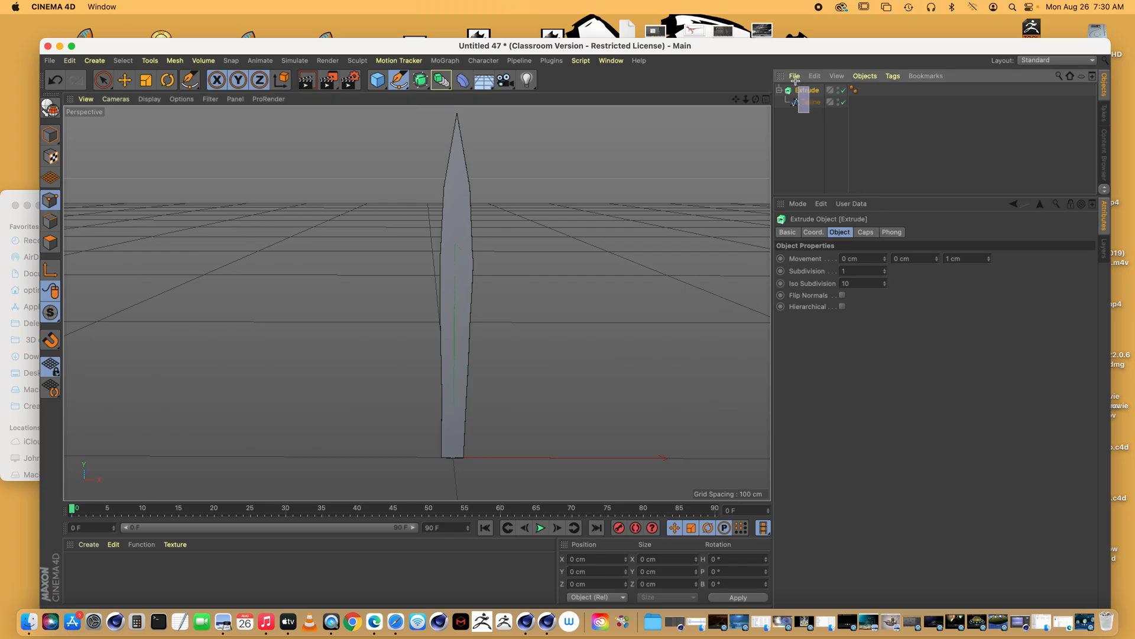
{"action": "left_click", "coordinate": [204, 62]}
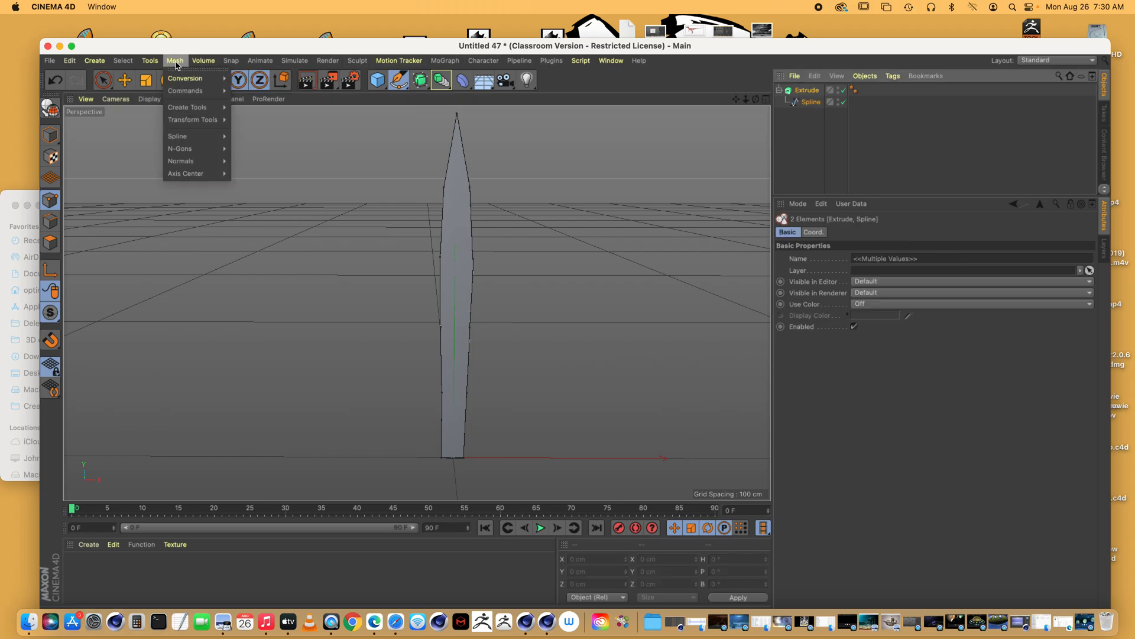
{"action": "mouse_move", "coordinate": [185, 78]}
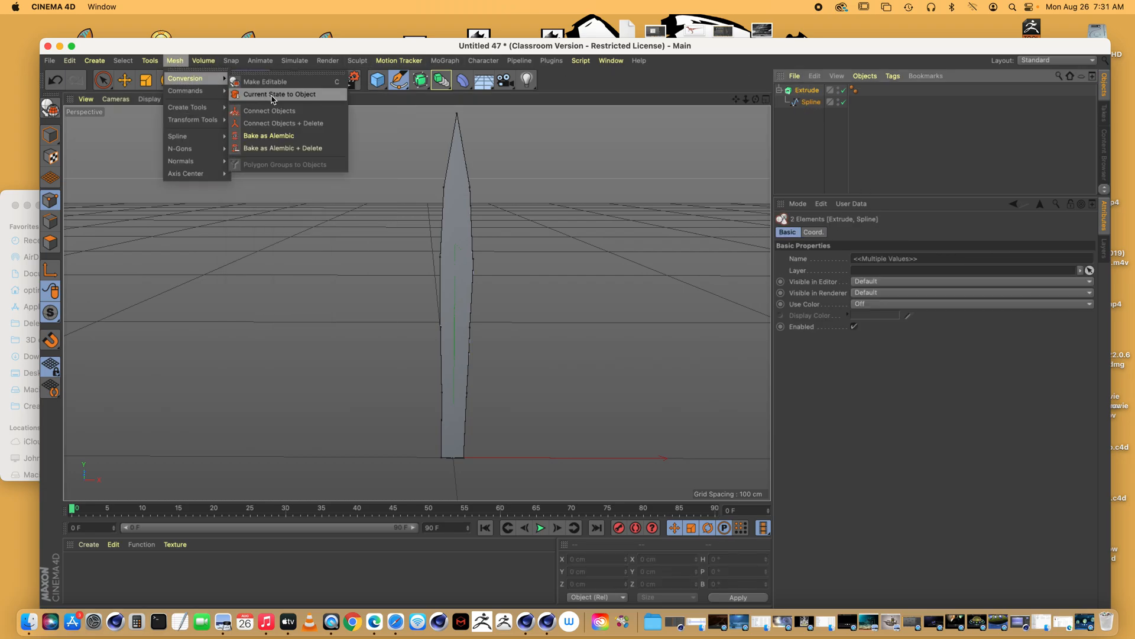
{"action": "left_click", "coordinate": [272, 95]}
Step: Merge the converted blade body and its two caps into a single mesh with Connect Objects + Delete
{"action": "left_click", "coordinate": [780, 113]}
{"action": "left_click_drag", "start_coordinate": [814, 161], "coordinate": [789, 115]}
{"action": "left_click", "coordinate": [149, 60]}
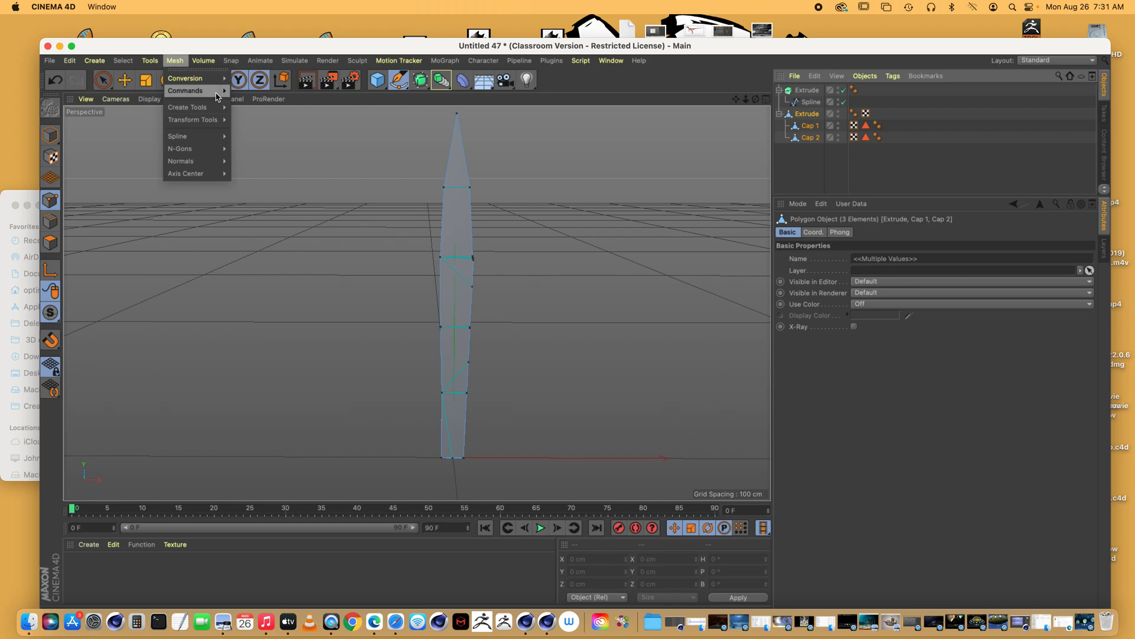
{"action": "mouse_move", "coordinate": [180, 82]}
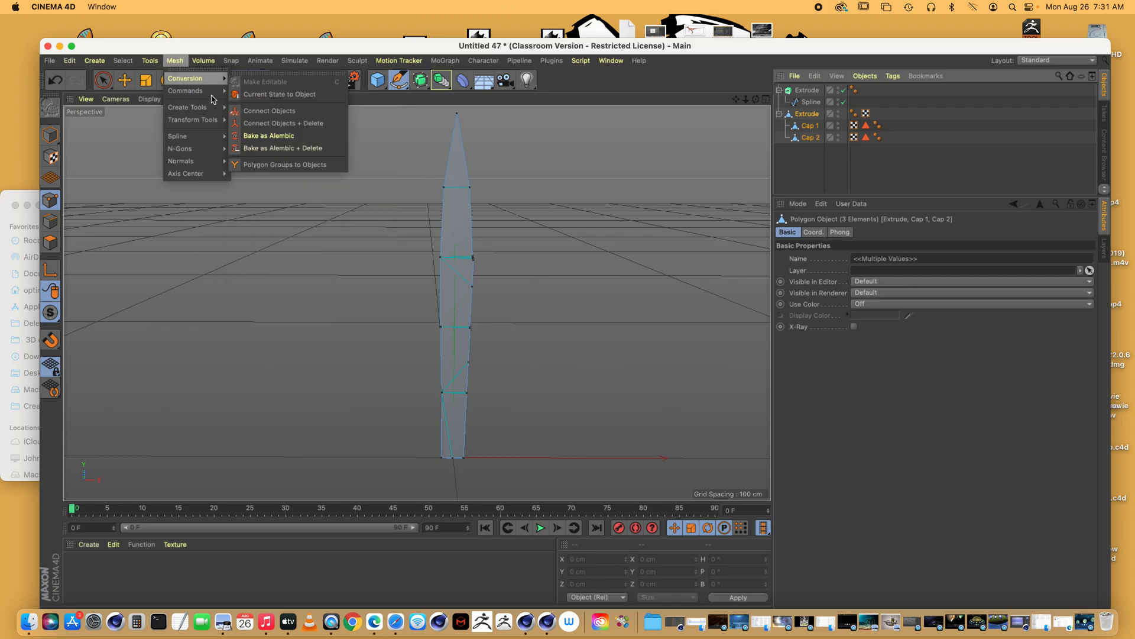
{"action": "left_click", "coordinate": [268, 124]}
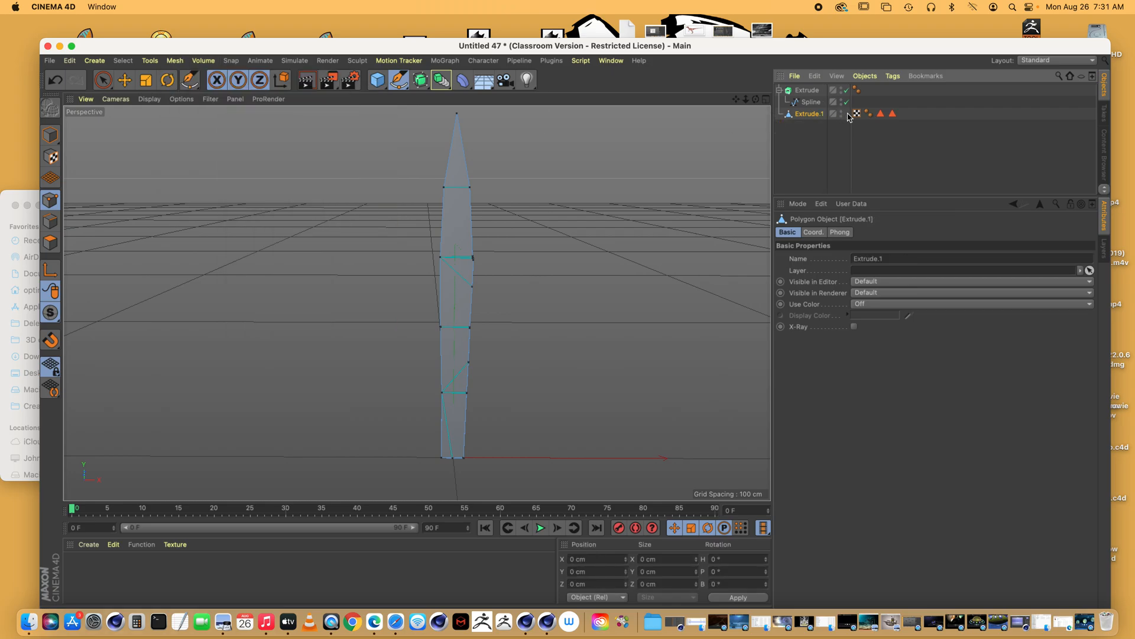
Step: Delete the original Extrude generator with its spline and select the merged blade mesh
{"action": "left_click", "coordinate": [808, 90]}
{"action": "key", "text": "Delete"}
{"action": "left_click", "coordinate": [807, 90]}
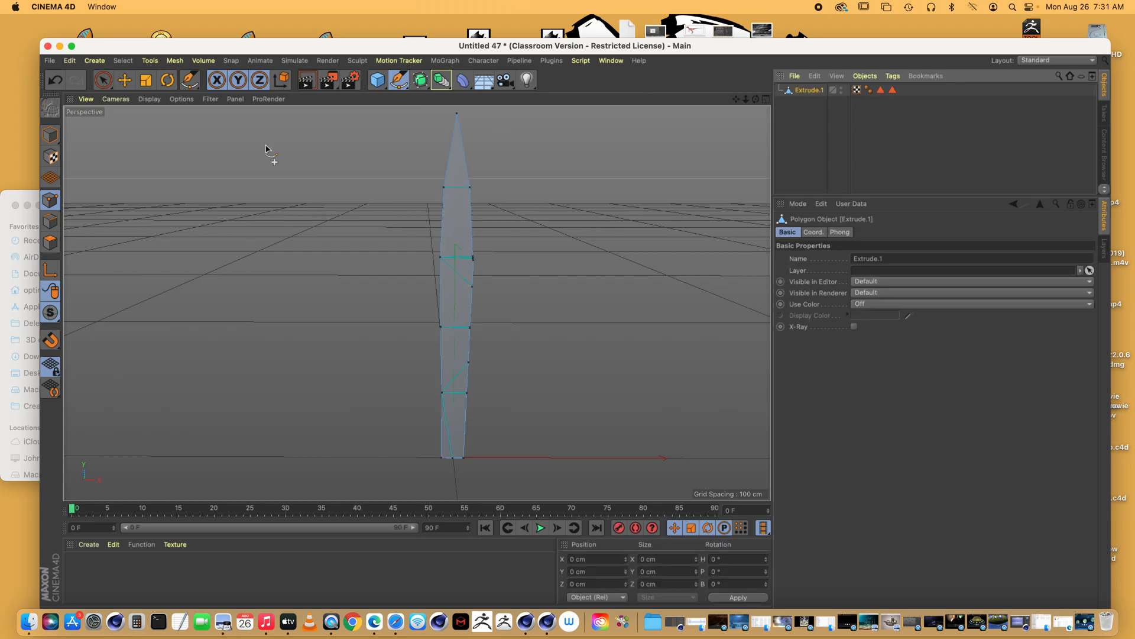
Step: Subdivide the merged blade mesh in polygon mode
{"action": "left_click", "coordinate": [51, 243]}
{"action": "left_click", "coordinate": [181, 99]}
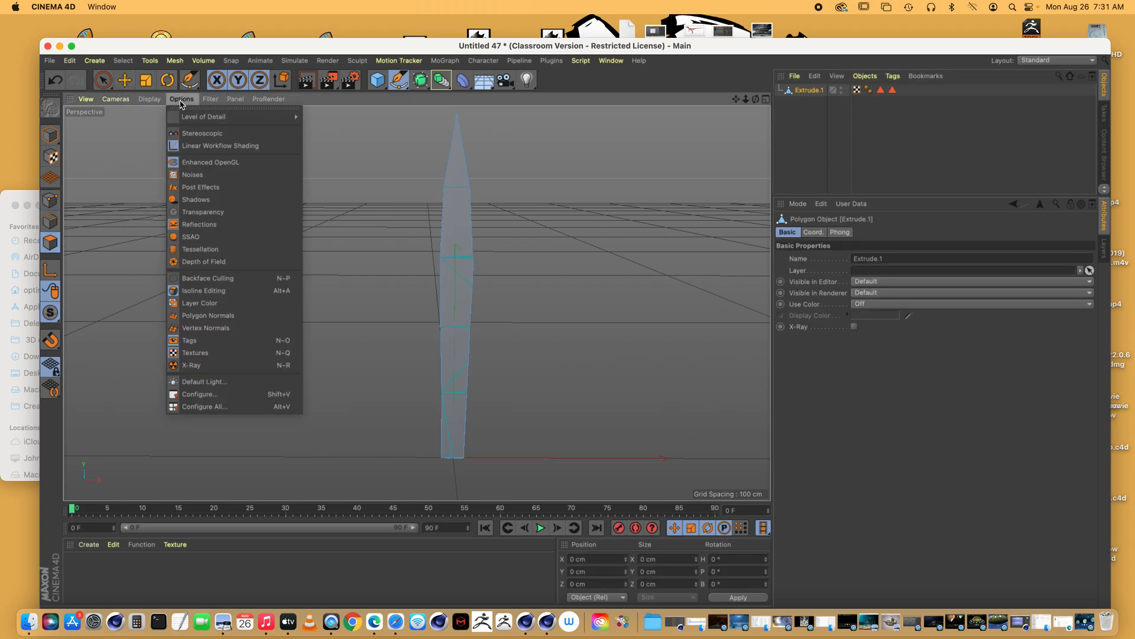
{"action": "mouse_move", "coordinate": [157, 104]}
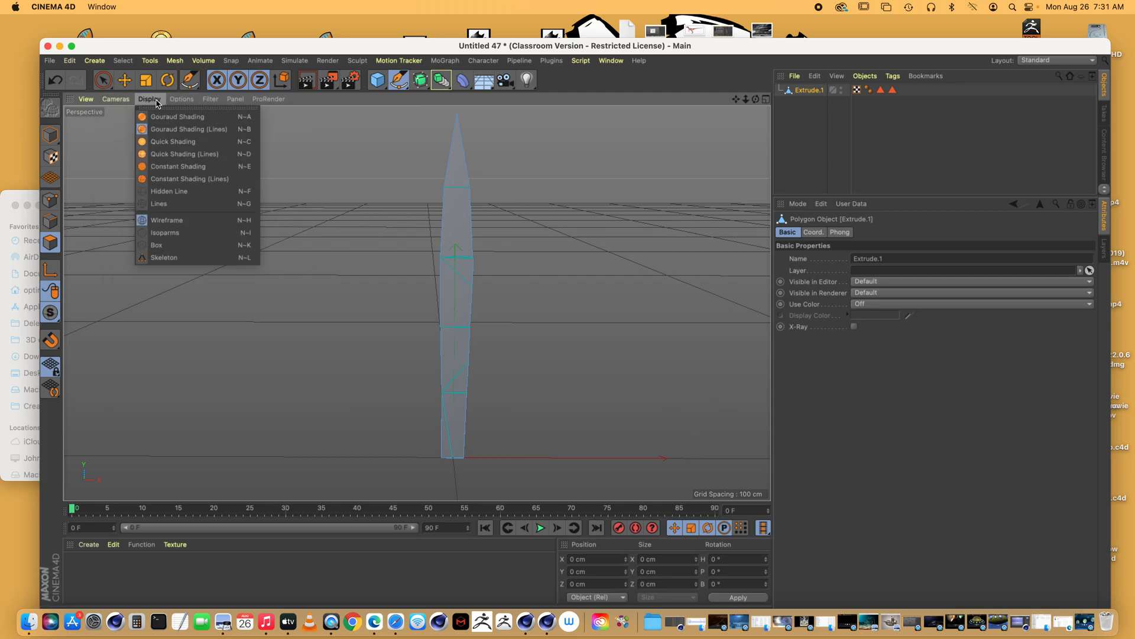
{"action": "left_click", "coordinate": [809, 132]}
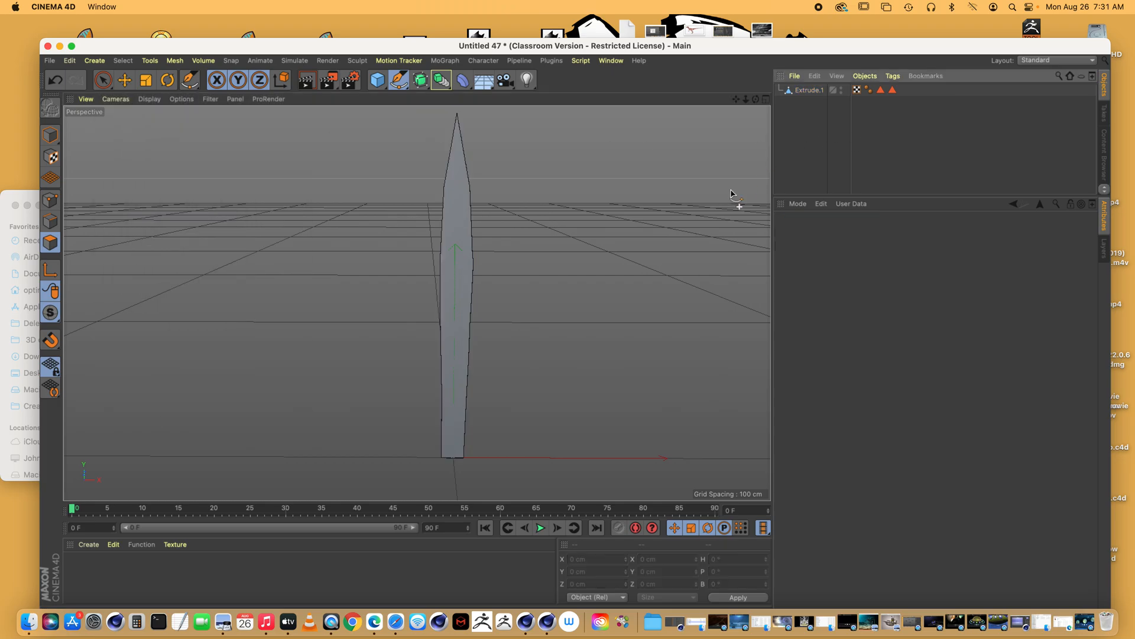
{"action": "left_click_drag", "start_coordinate": [756, 99], "coordinate": [791, 104]}
{"action": "left_click", "coordinate": [807, 90]}
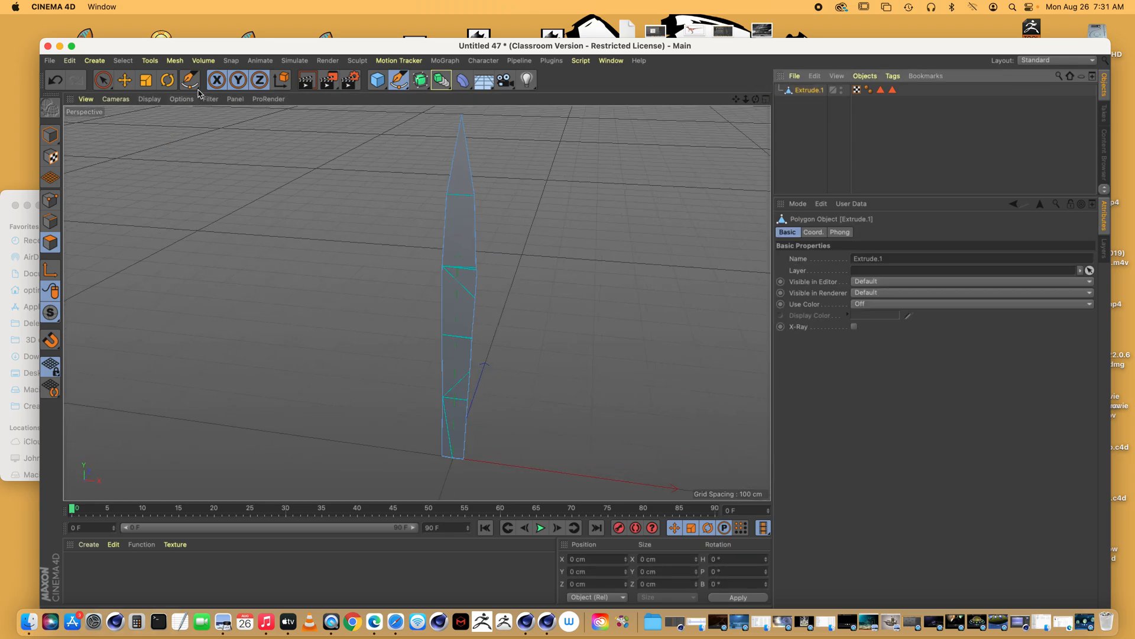
{"action": "left_click", "coordinate": [175, 60]}
{"action": "mouse_move", "coordinate": [183, 110]}
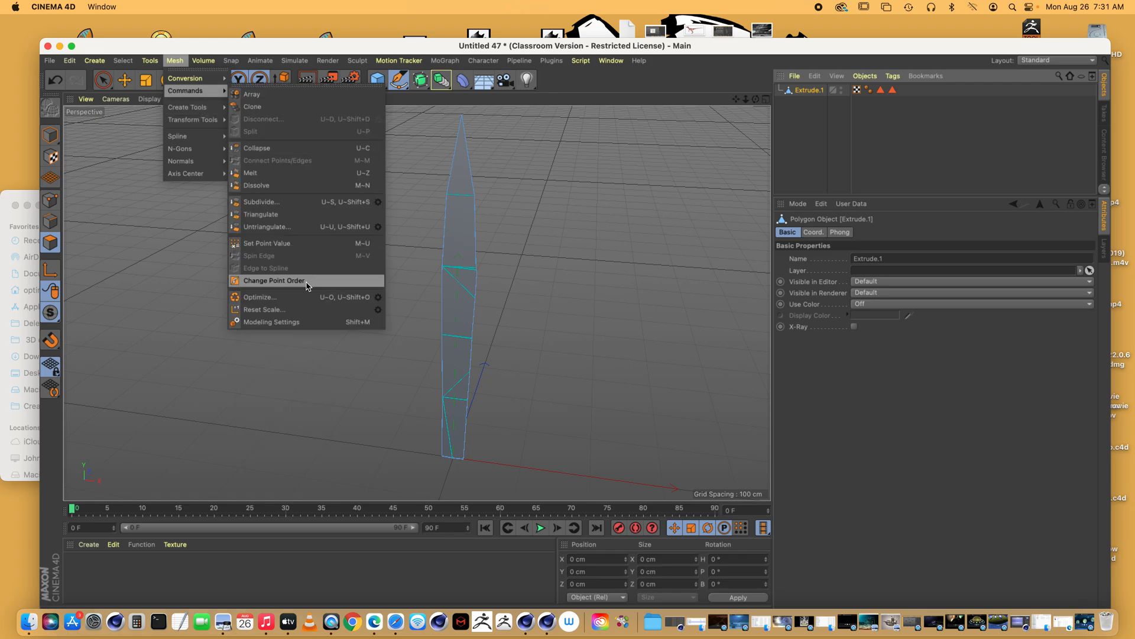
{"action": "left_click", "coordinate": [281, 201]}
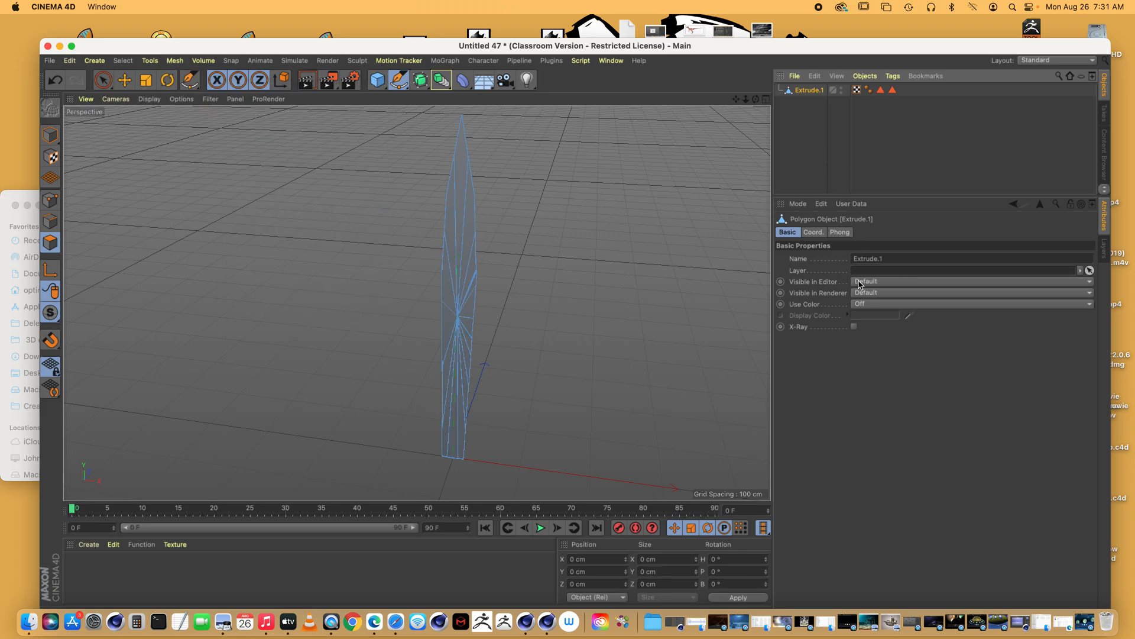
Step: Add a Subdivision Surface generator and place the blade mesh inside it
{"action": "left_click", "coordinate": [153, 62]}
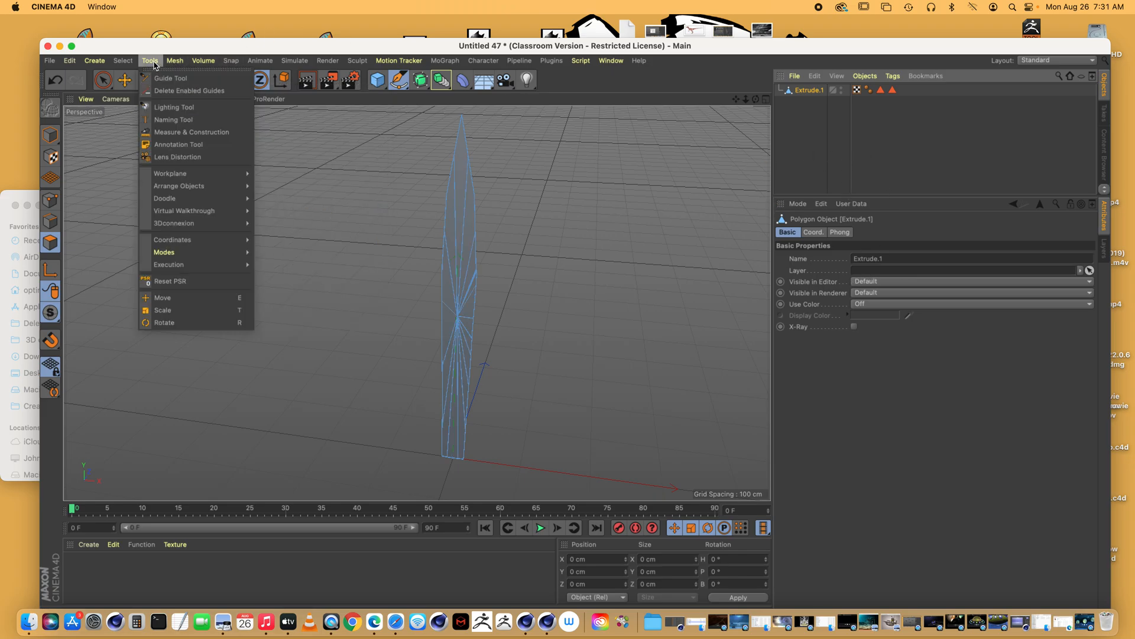
{"action": "mouse_move", "coordinate": [180, 64]}
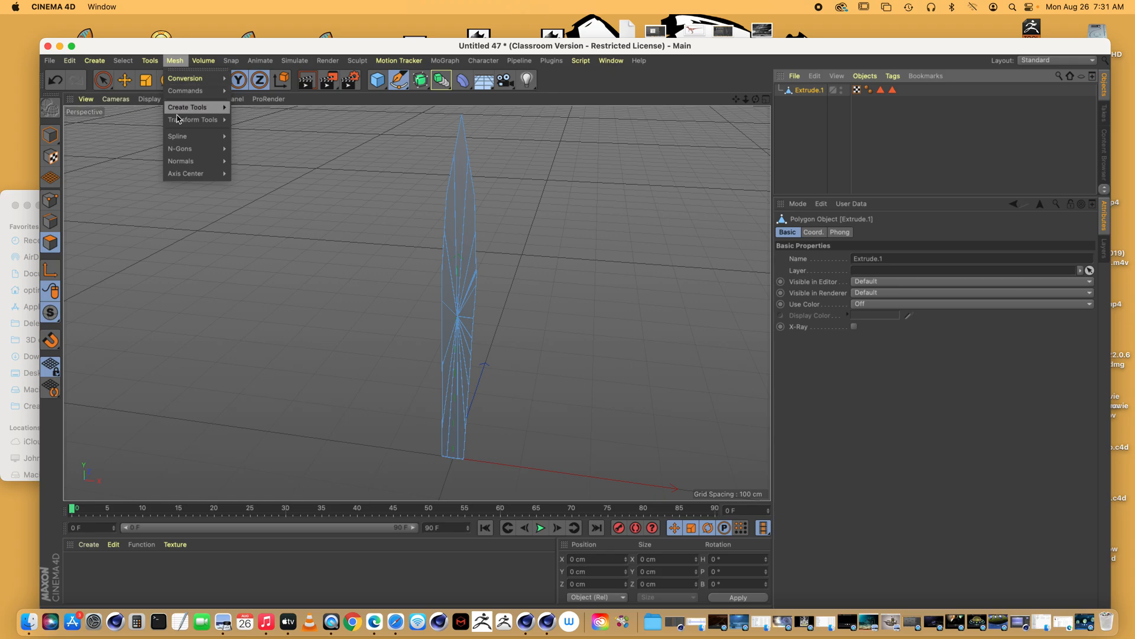
{"action": "left_click", "coordinate": [534, 125]}
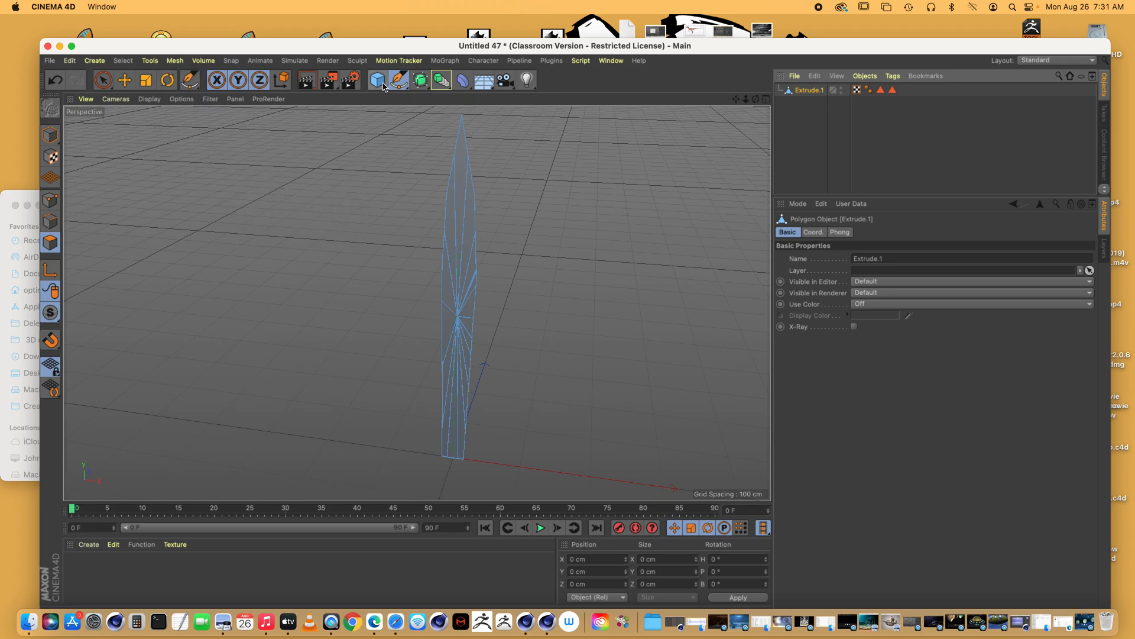
{"action": "left_click", "coordinate": [419, 84]}
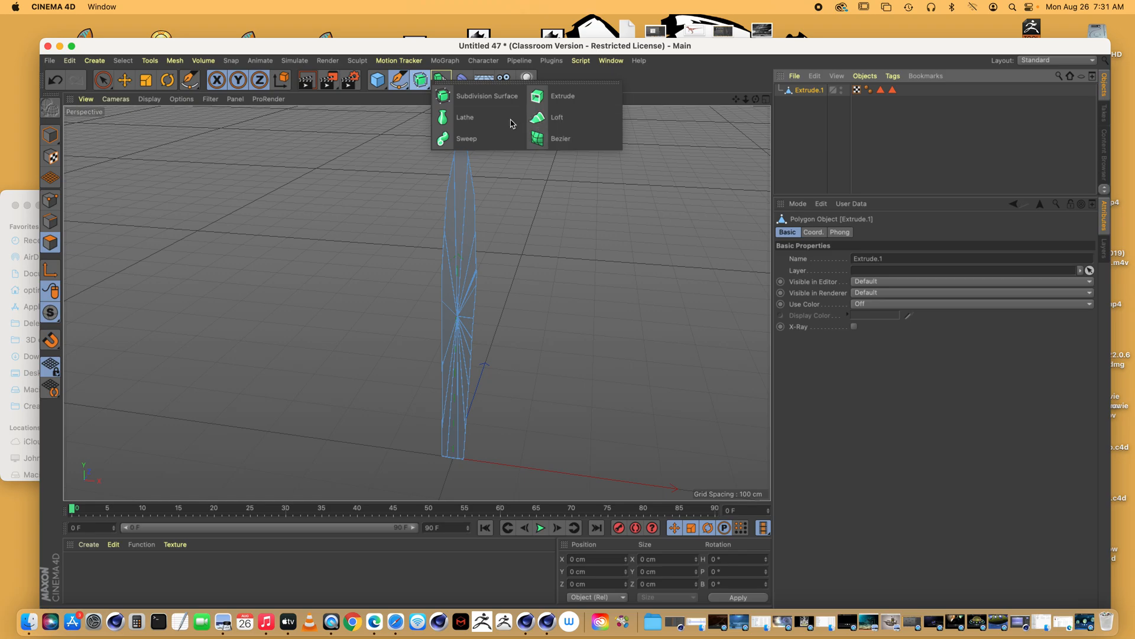
{"action": "left_click", "coordinate": [479, 96]}
{"action": "left_click_drag", "start_coordinate": [811, 102], "coordinate": [817, 93]}
{"action": "left_click", "coordinate": [805, 144]}
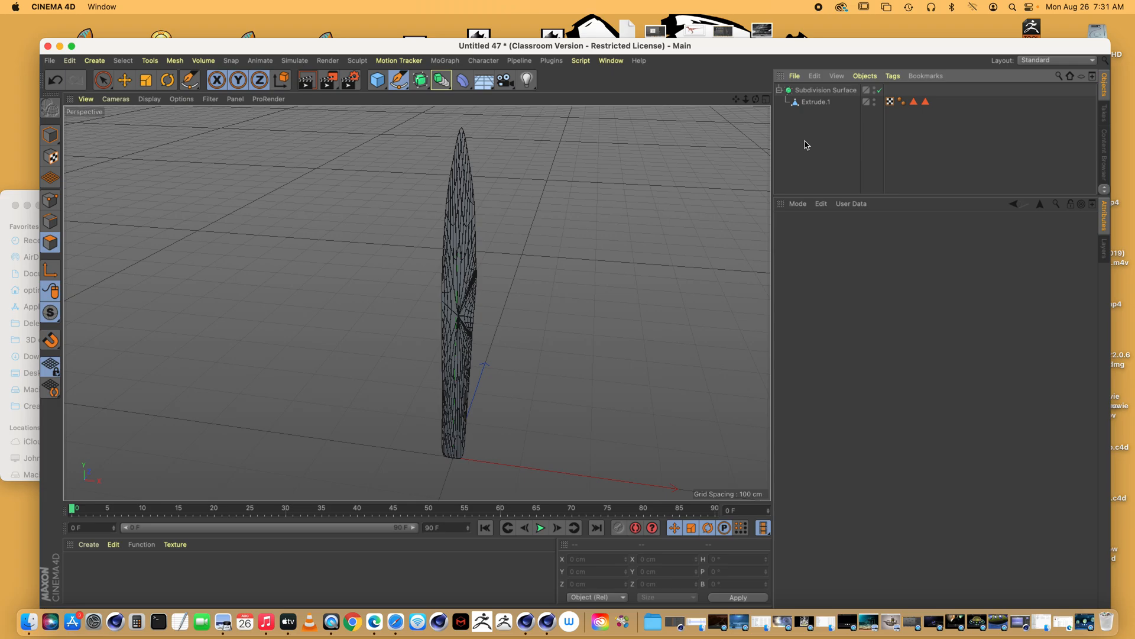
Step: Examine the smoothed blade's topology, and delete the Subdivision Surface together with the blade mesh
{"action": "mouse_move", "coordinate": [747, 102]}
{"action": "left_mouse_down"}
{"action": "mouse_move", "coordinate": [418, 304]}
{"action": "mouse_move", "coordinate": [757, 102]}
{"action": "left_mouse_up"}
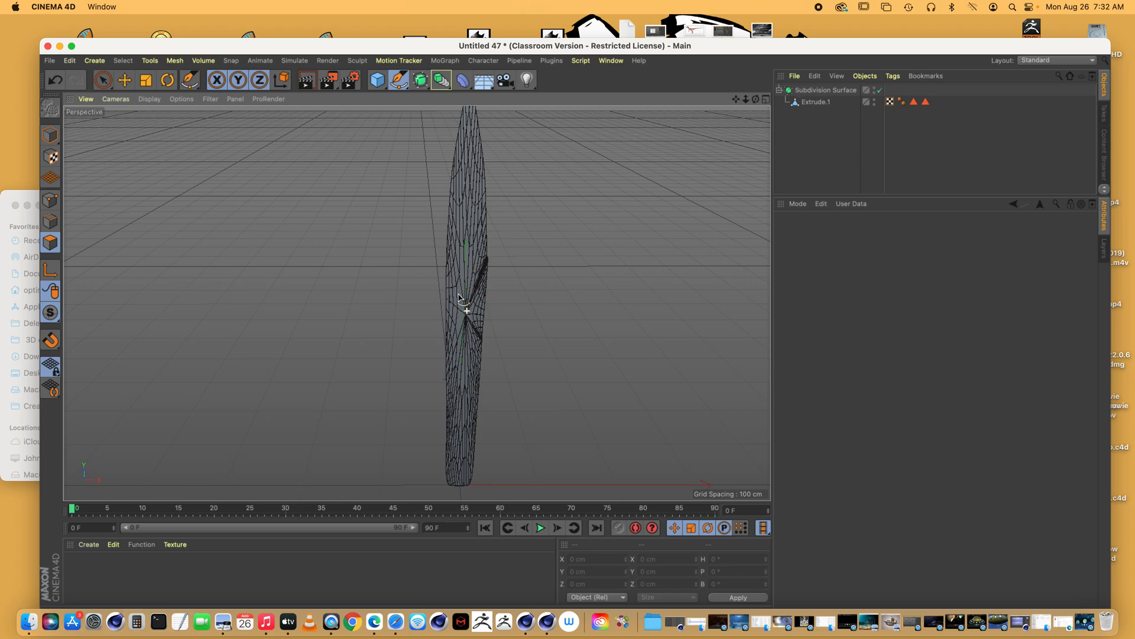
{"action": "left_click", "coordinate": [840, 92]}
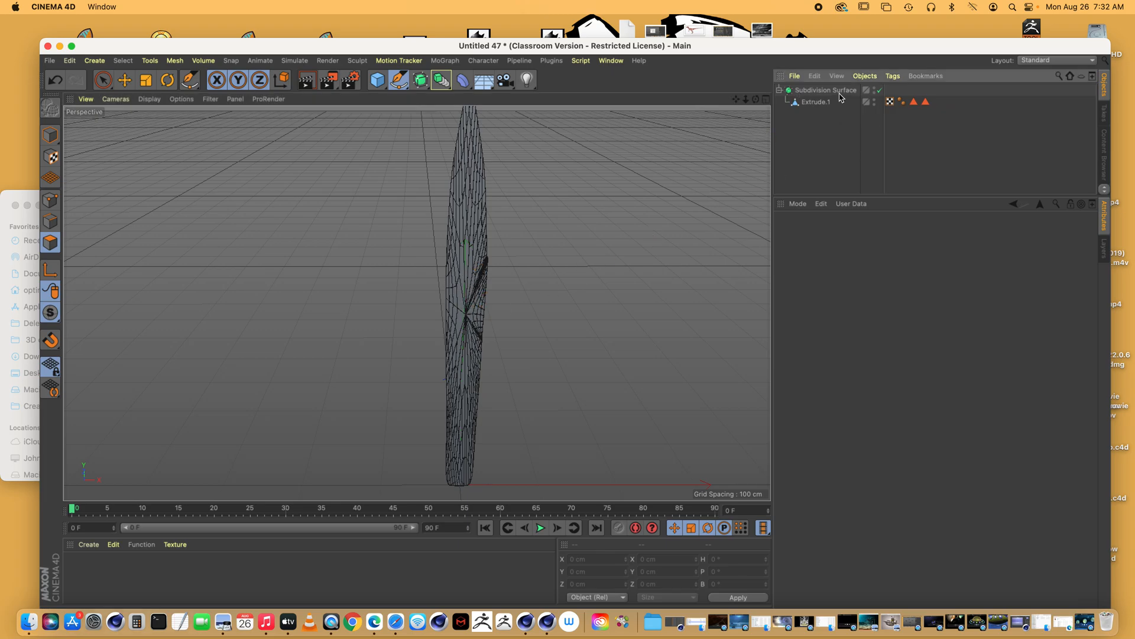
{"action": "key", "text": "Delete"}
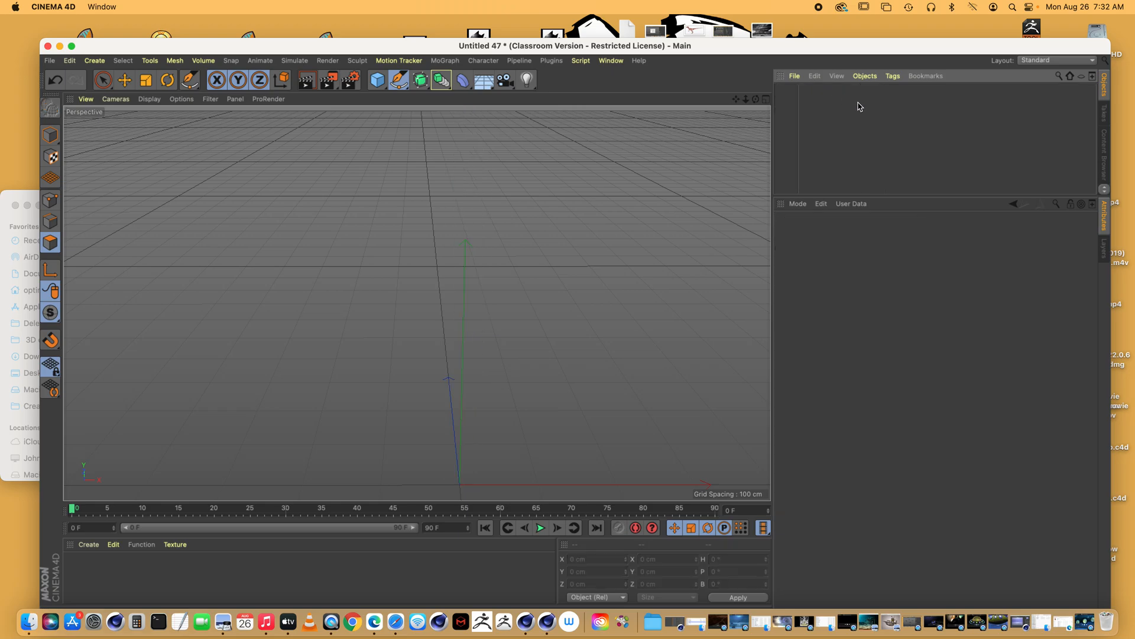
Step: Show the Front view full size and activate the Polygon Pen in point mode
{"action": "left_click", "coordinate": [766, 99]}
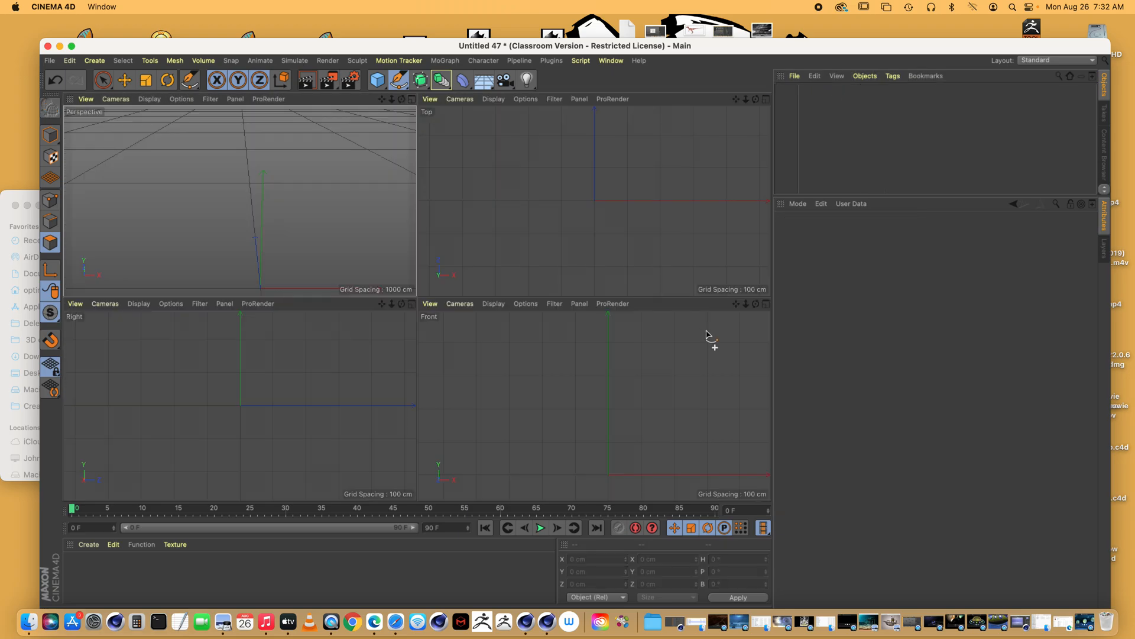
{"action": "left_click", "coordinate": [766, 304]}
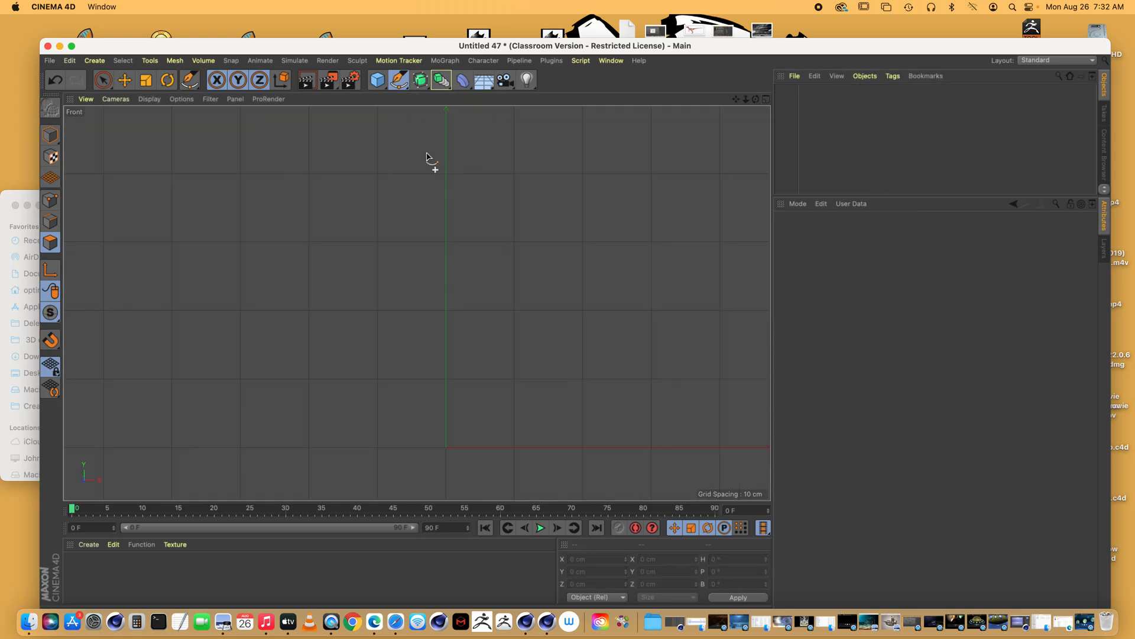
{"action": "left_click", "coordinate": [195, 81]}
{"action": "left_click", "coordinate": [175, 60]}
{"action": "mouse_move", "coordinate": [177, 81]}
{"action": "mouse_move", "coordinate": [187, 109]}
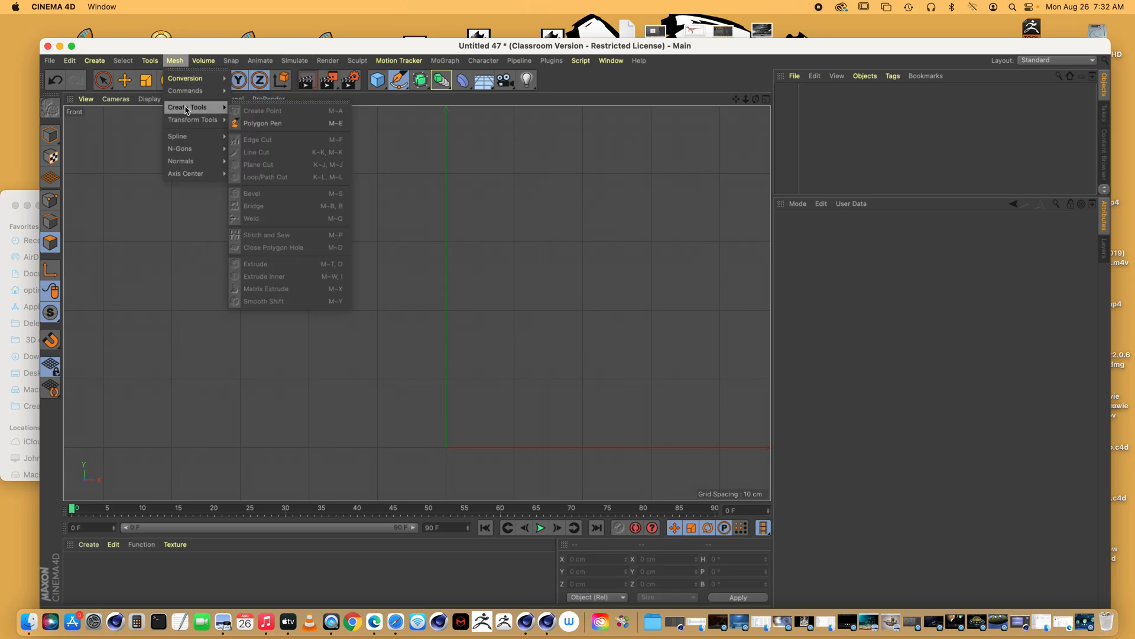
{"action": "left_click", "coordinate": [52, 200]}
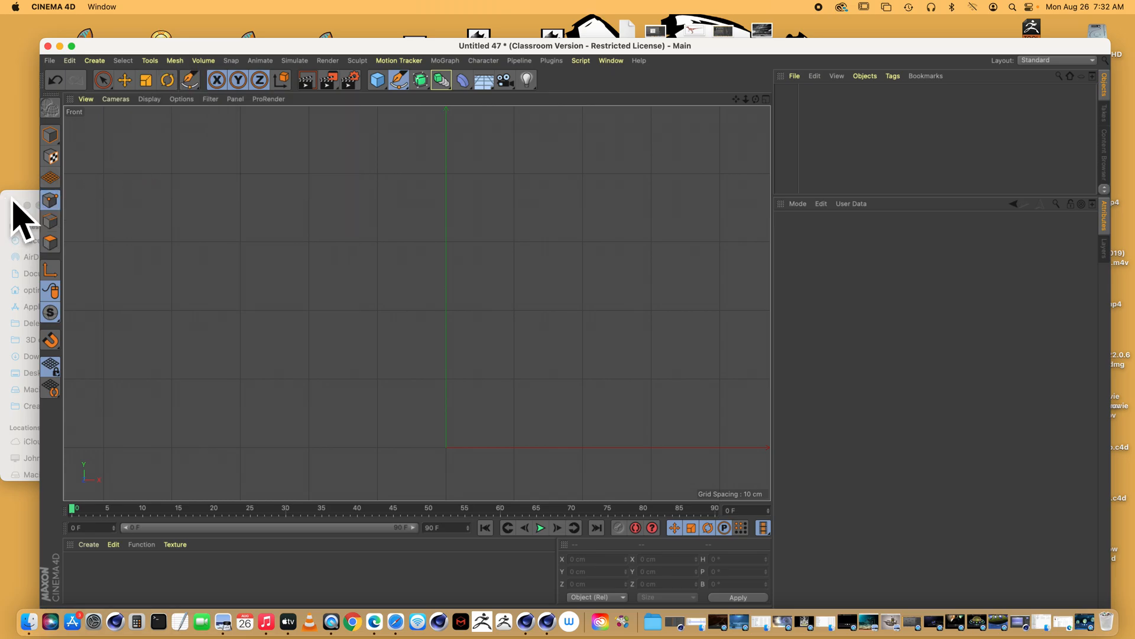
{"action": "left_click", "coordinate": [175, 62]}
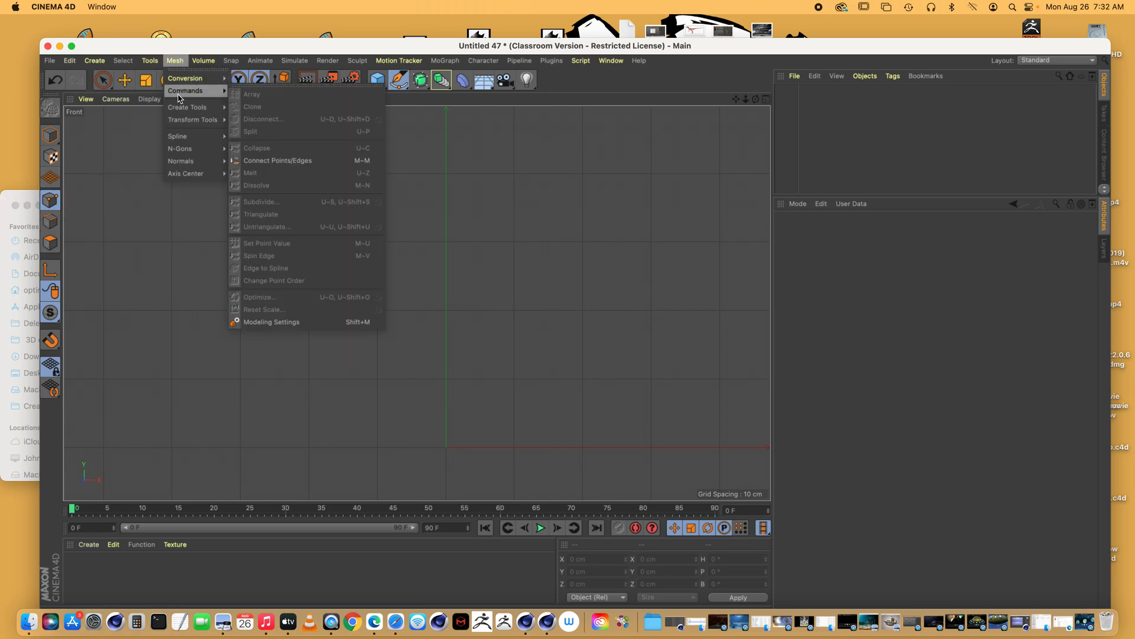
{"action": "mouse_move", "coordinate": [186, 107]}
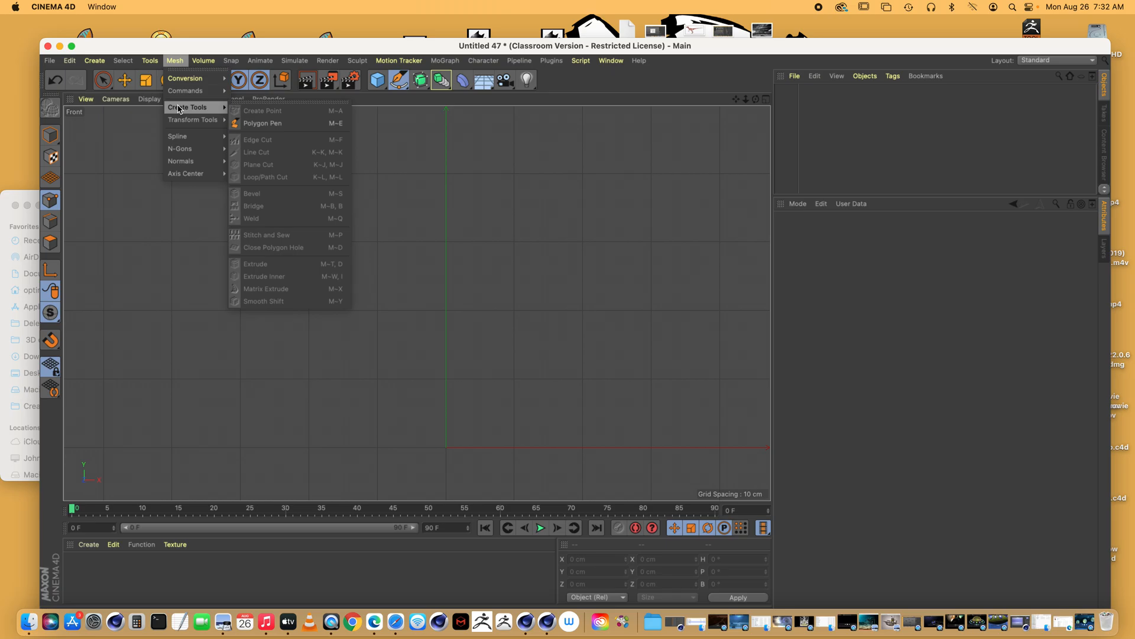
{"action": "left_click", "coordinate": [248, 124]}
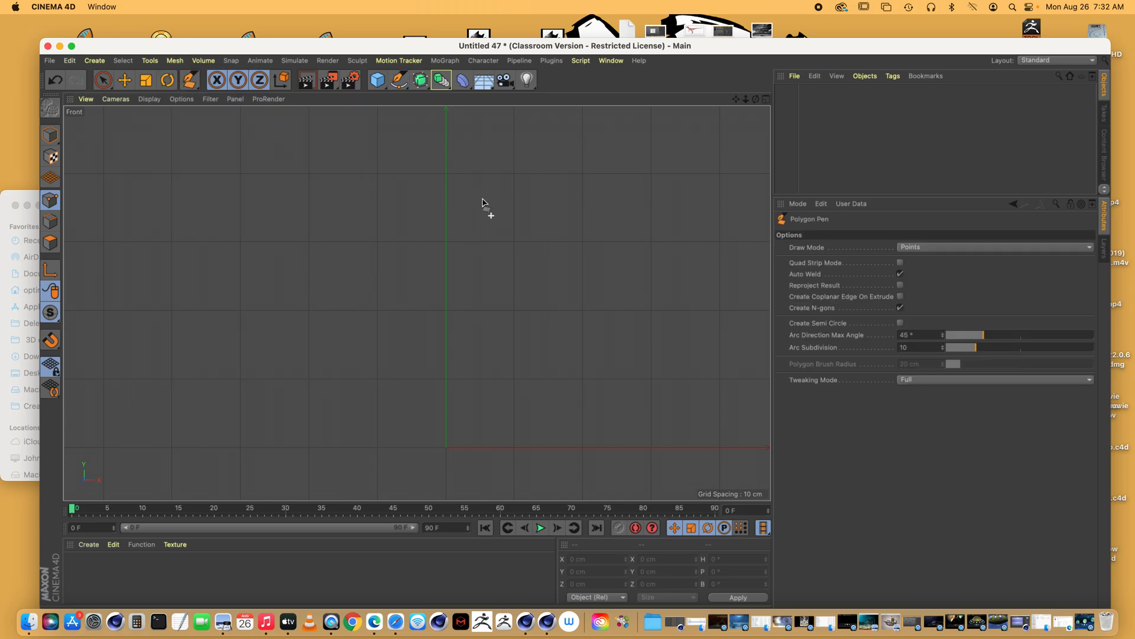
Step: Draw the blade's left edge as polygon points from a tip on the Y axis four grid squares up to just below the origin
{"action": "left_click", "coordinate": [445, 174]}
{"action": "left_click", "coordinate": [434, 215]}
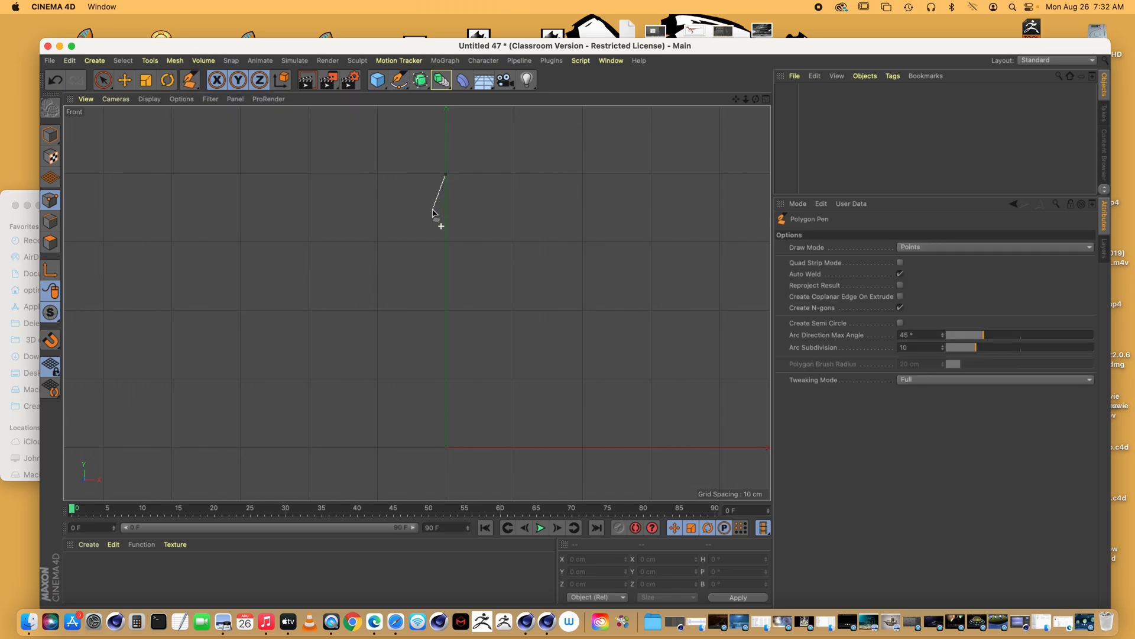
{"action": "left_click", "coordinate": [429, 252]}
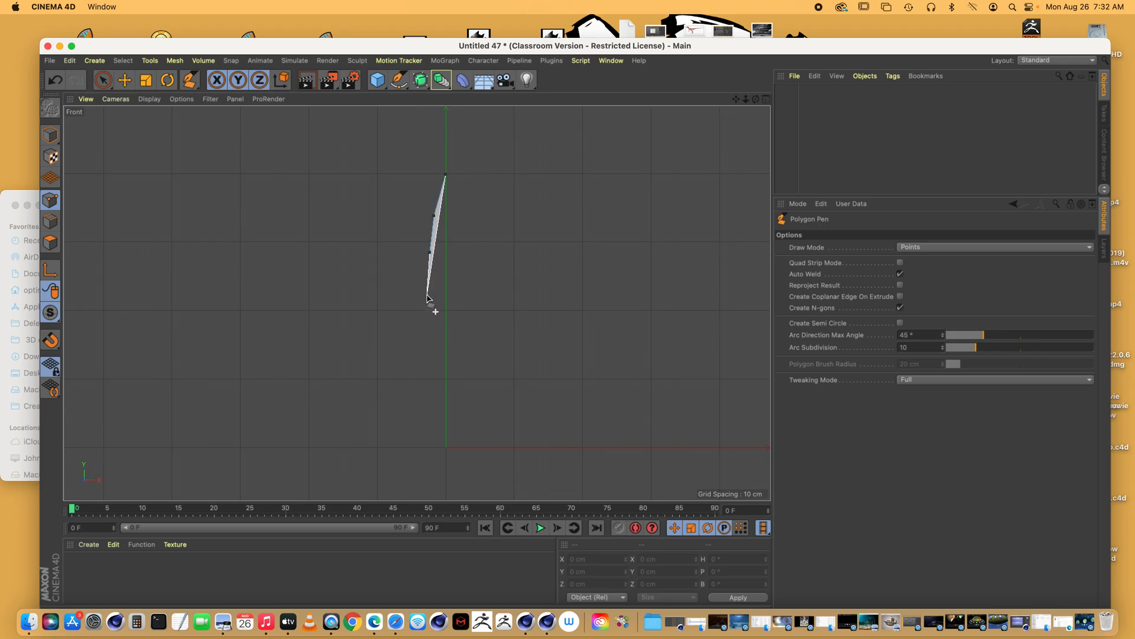
{"action": "left_click", "coordinate": [429, 296]}
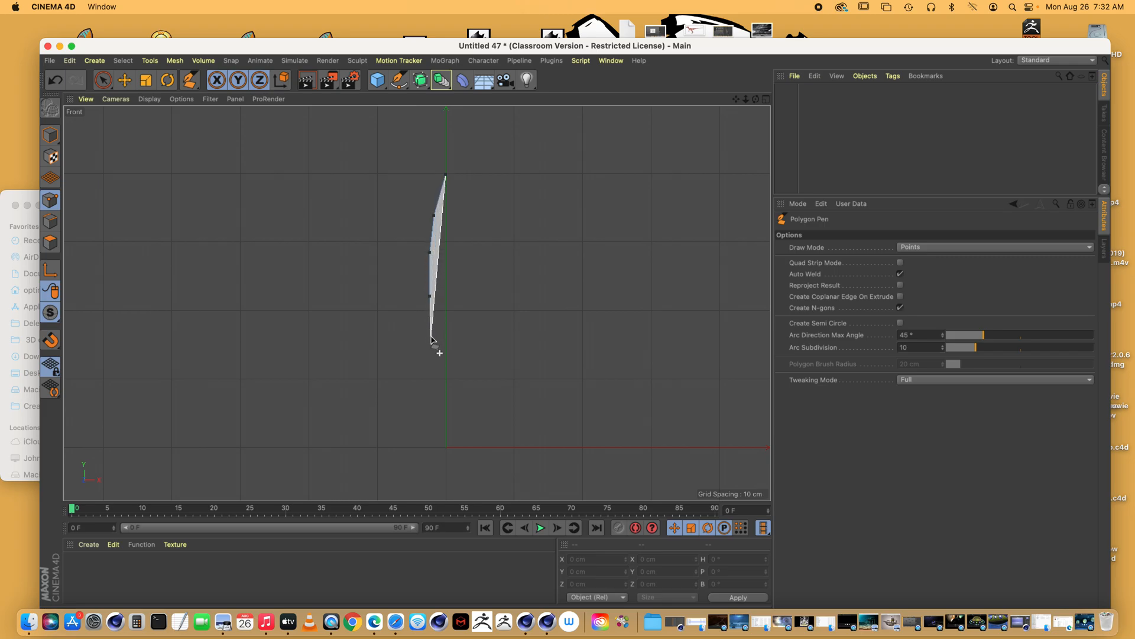
{"action": "left_click", "coordinate": [430, 336]}
{"action": "left_click", "coordinate": [436, 404]}
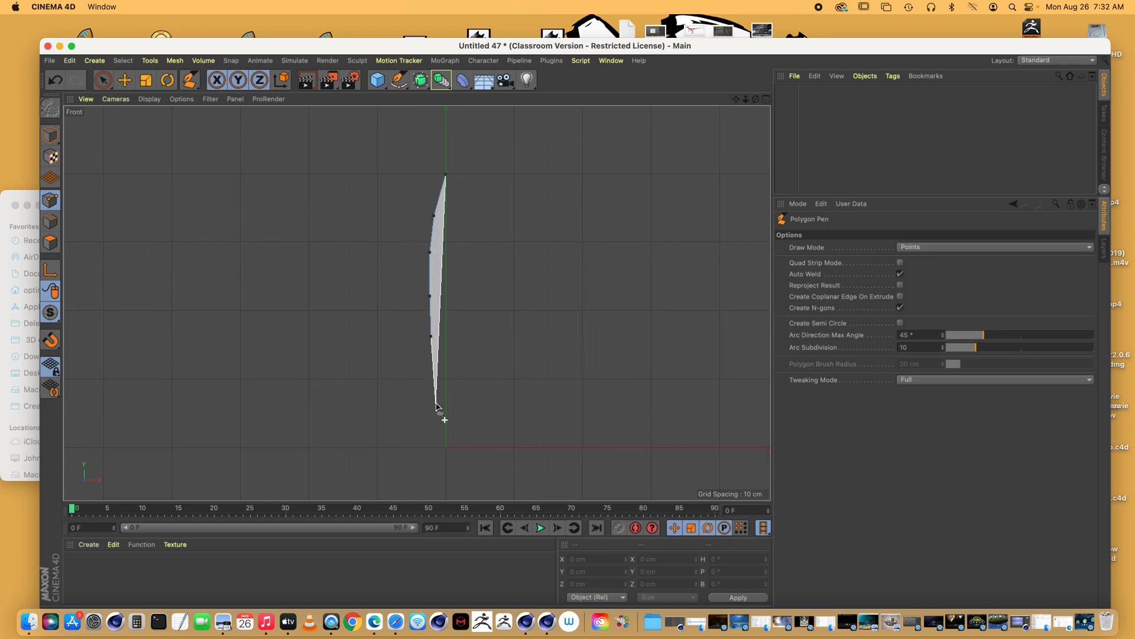
{"action": "left_click", "coordinate": [436, 472]}
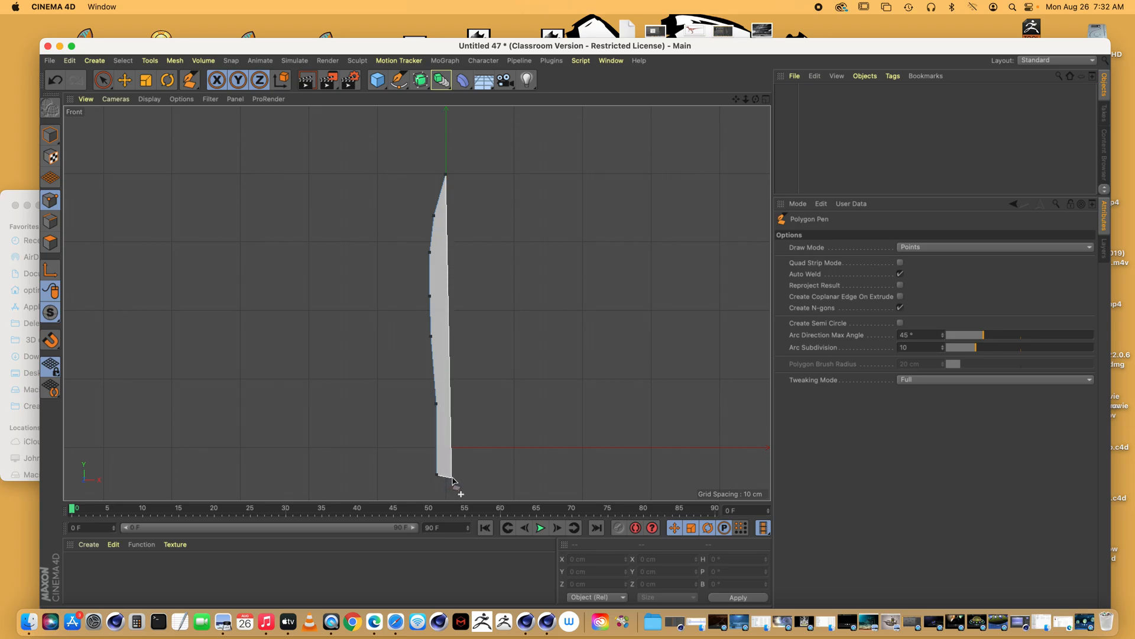
Step: Draw the blade's right edge as points mirroring the left edge from base to tip, and close the polygon at the starting point
{"action": "left_click", "coordinate": [460, 473]}
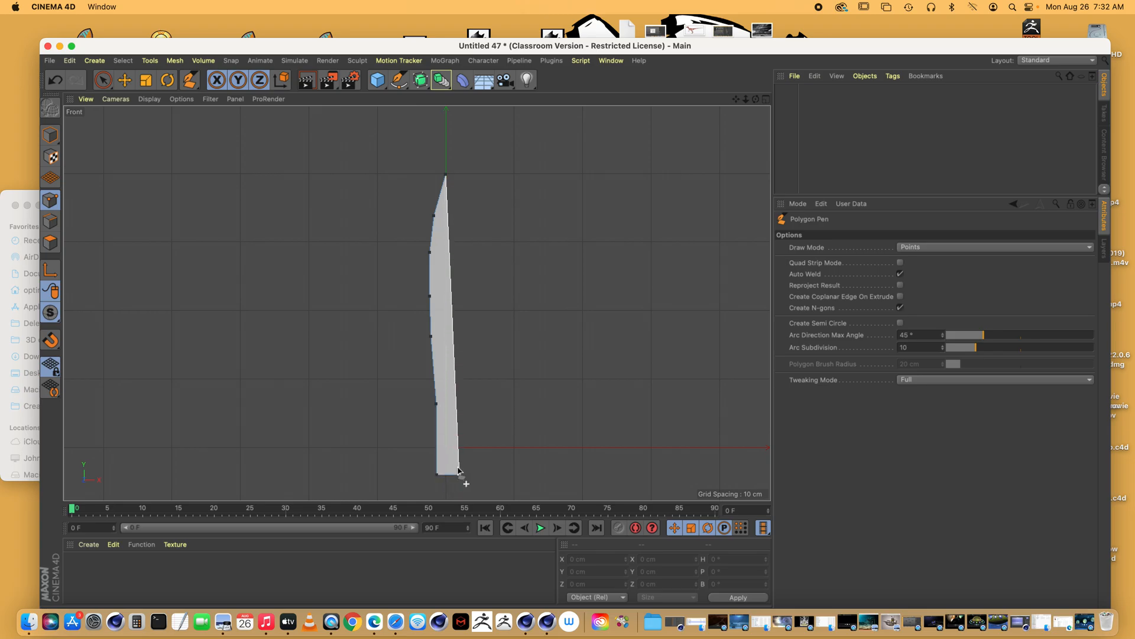
{"action": "left_click", "coordinate": [459, 403]}
{"action": "left_click", "coordinate": [464, 336]}
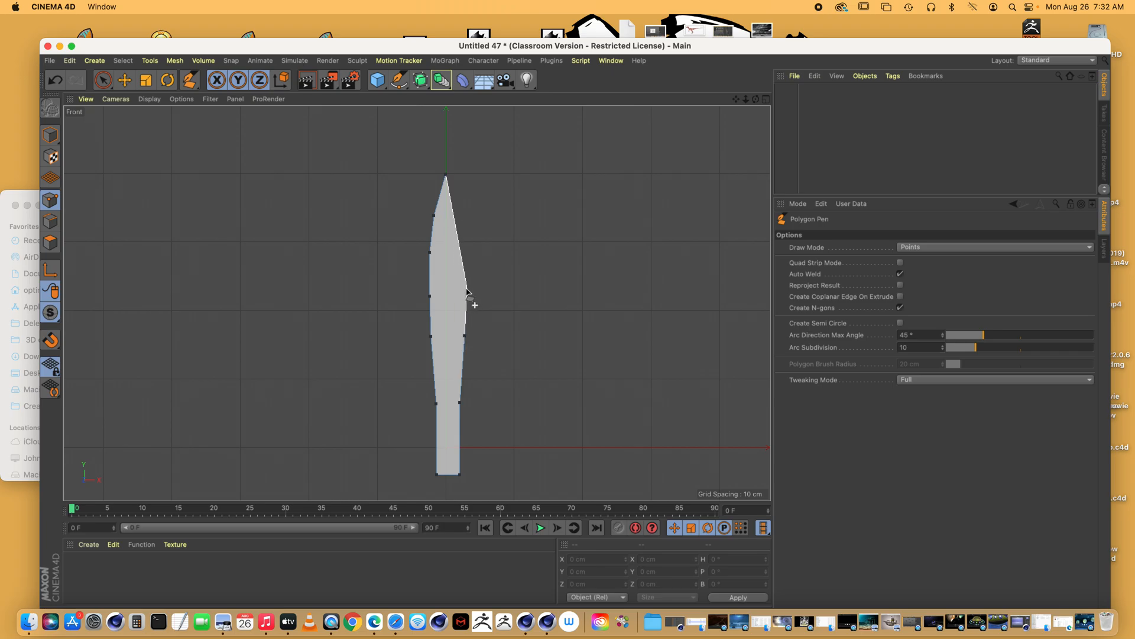
{"action": "left_click", "coordinate": [465, 290]}
{"action": "left_click", "coordinate": [463, 251]}
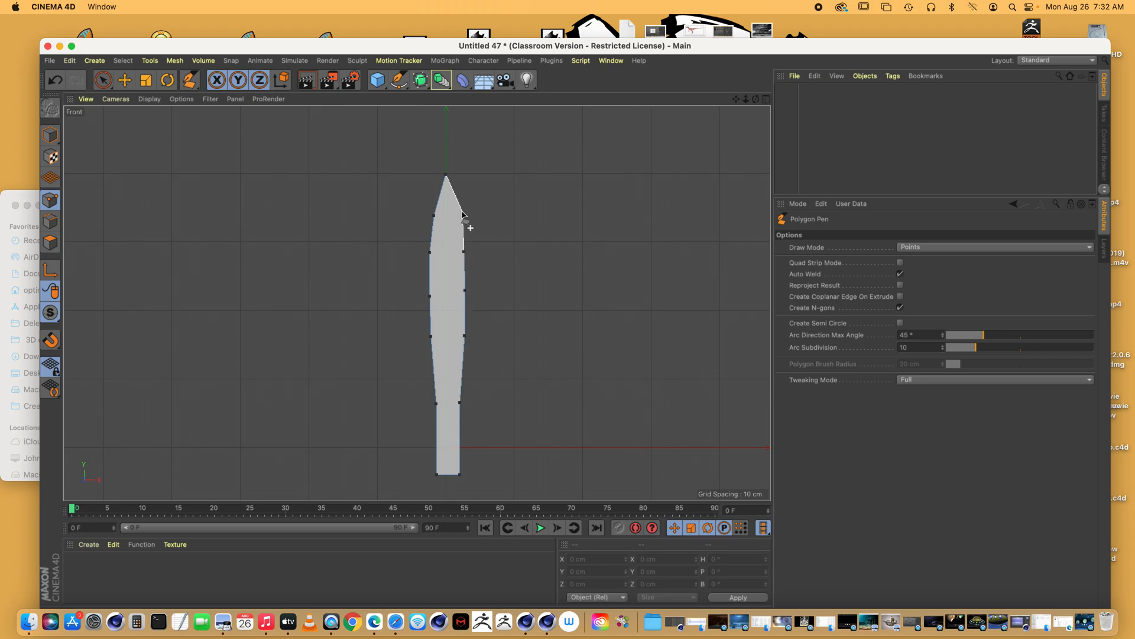
{"action": "left_click", "coordinate": [457, 214]}
{"action": "left_click", "coordinate": [446, 176]}
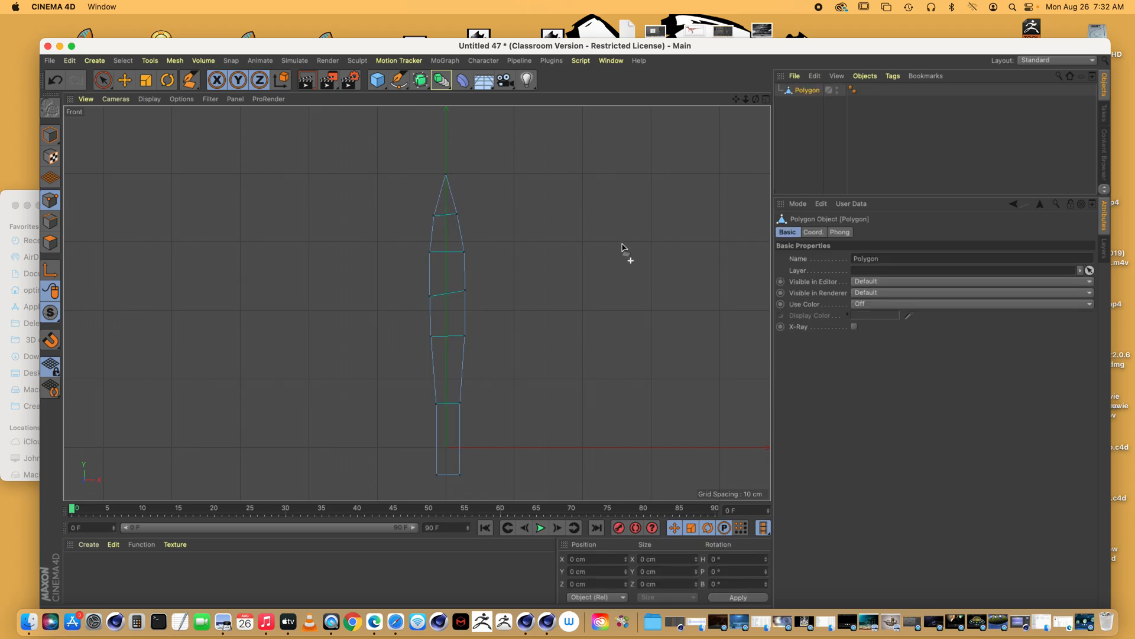
Step: In the full-size Perspective view, level the blade's cross rows by moving the third row's left point and the first row's right point vertically
{"action": "left_click", "coordinate": [766, 99]}
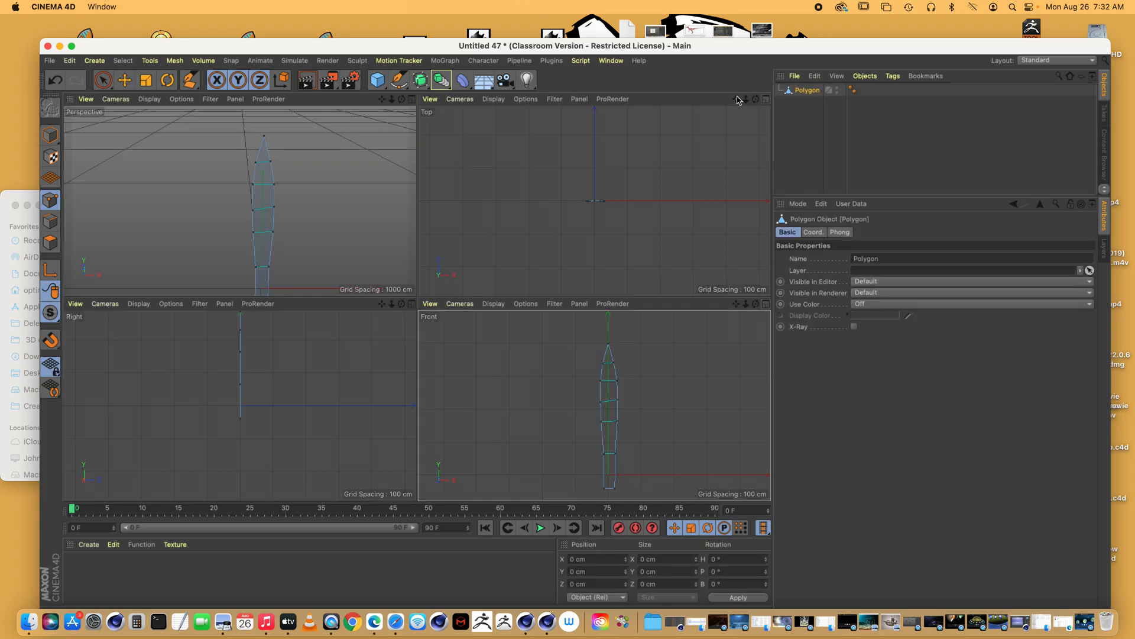
{"action": "left_click", "coordinate": [411, 98]}
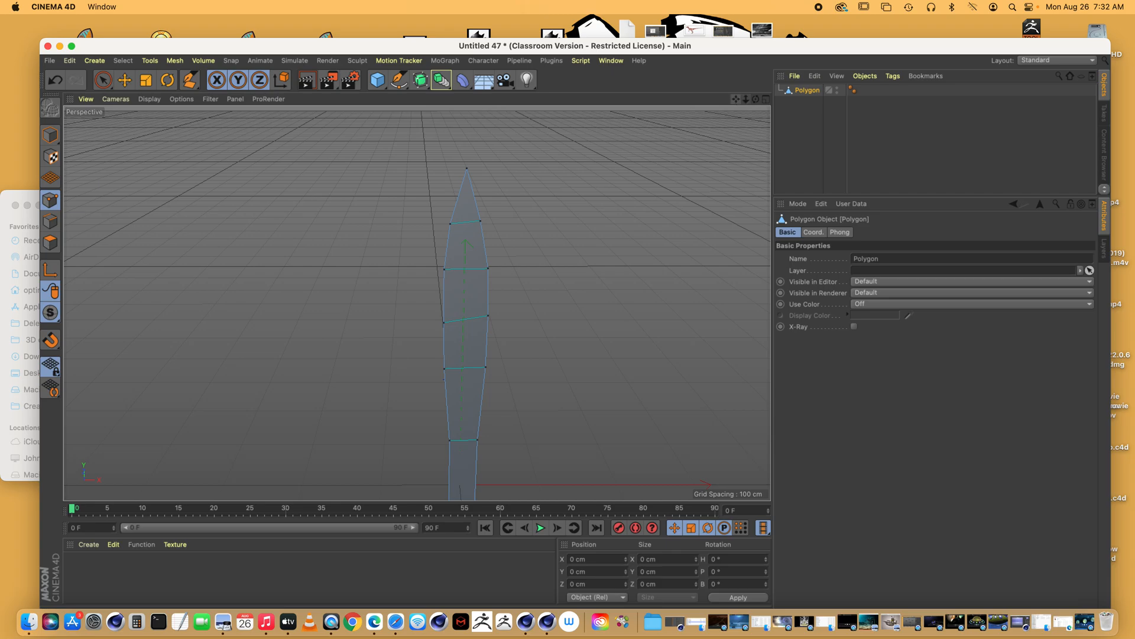
{"action": "left_click_drag", "start_coordinate": [736, 99], "coordinate": [705, 39]}
{"action": "left_click", "coordinate": [125, 81]}
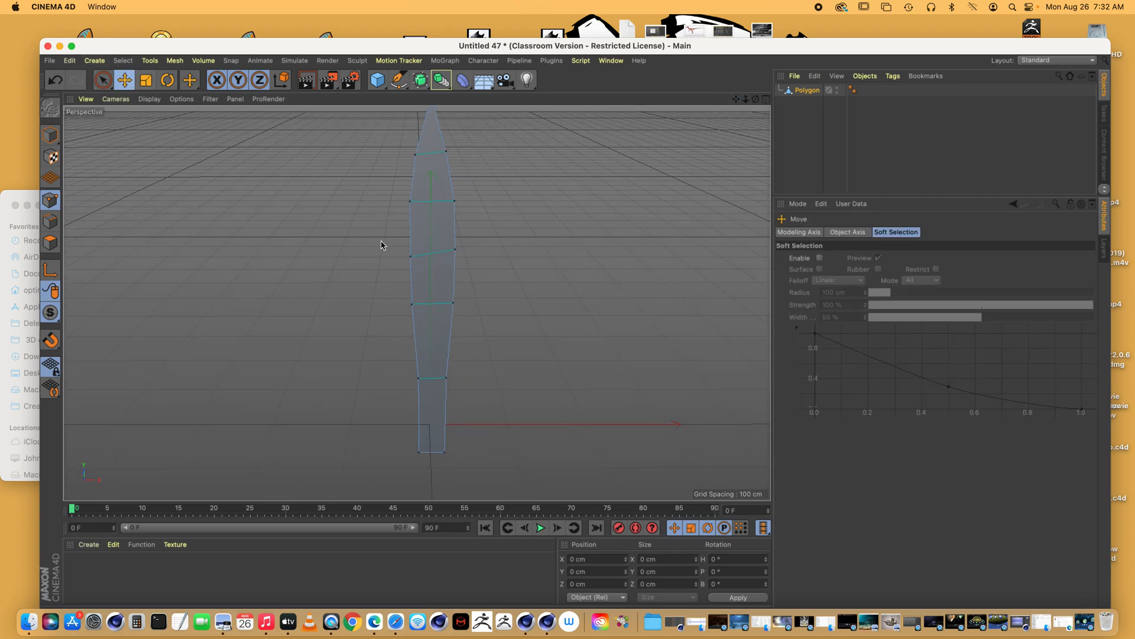
{"action": "left_click", "coordinate": [410, 255]}
{"action": "left_click_drag", "start_coordinate": [409, 164], "coordinate": [446, 131]}
{"action": "left_click", "coordinate": [446, 152]}
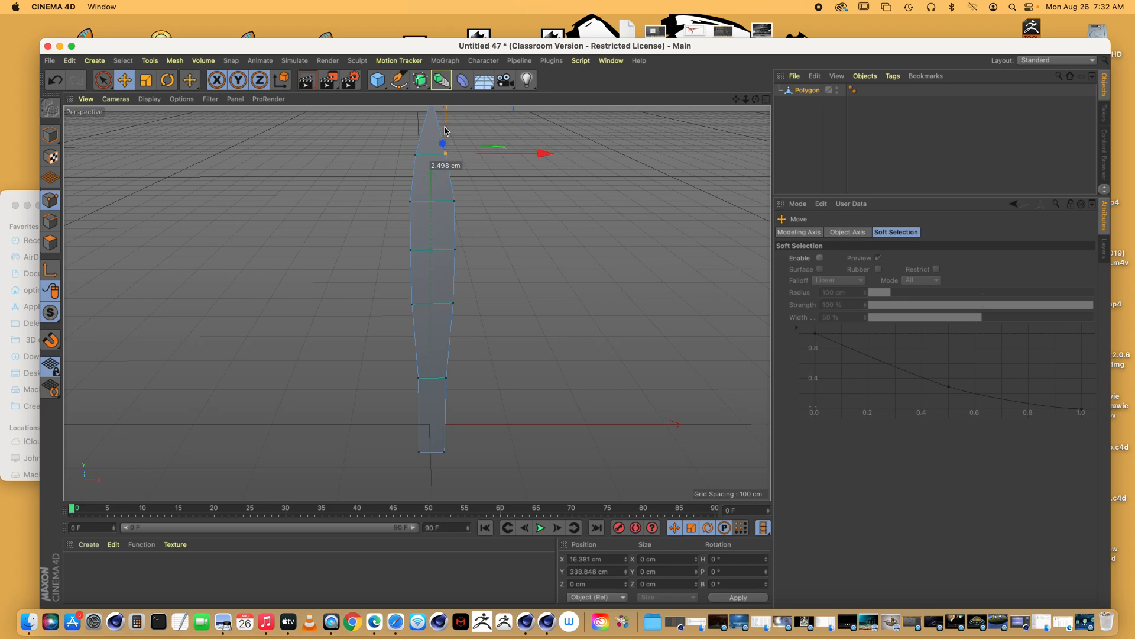
Step: Add a Subdivision Surface generator and place the new blade polygon inside it
{"action": "left_click", "coordinate": [808, 89]}
{"action": "left_click", "coordinate": [441, 80]}
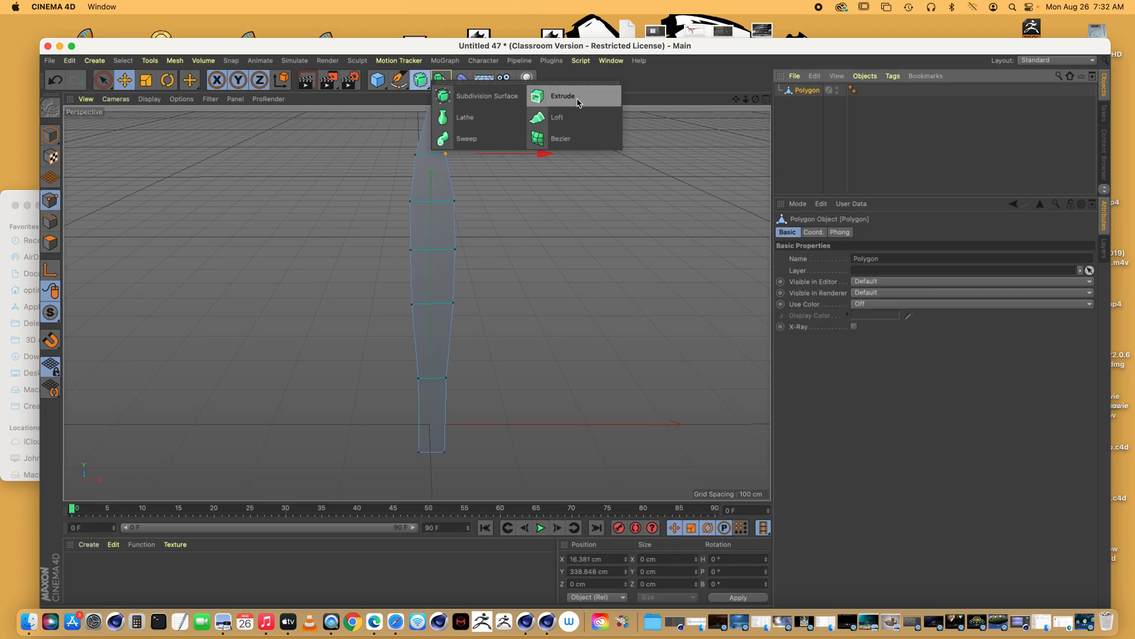
{"action": "left_click", "coordinate": [482, 95], "text": "alt"}
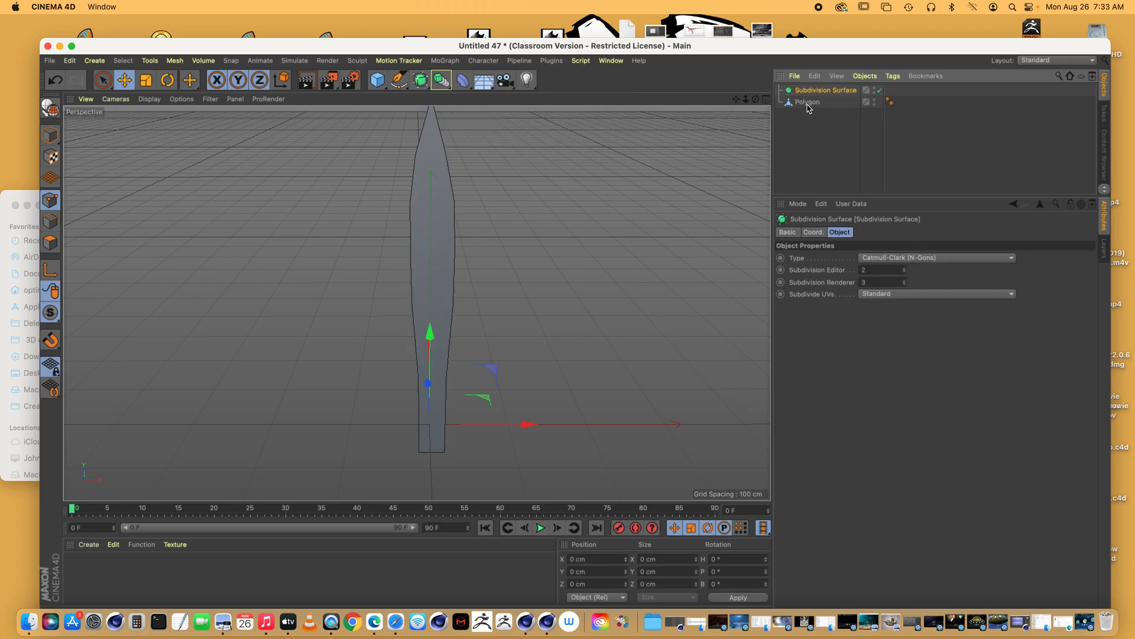
{"action": "left_click", "coordinate": [814, 100]}
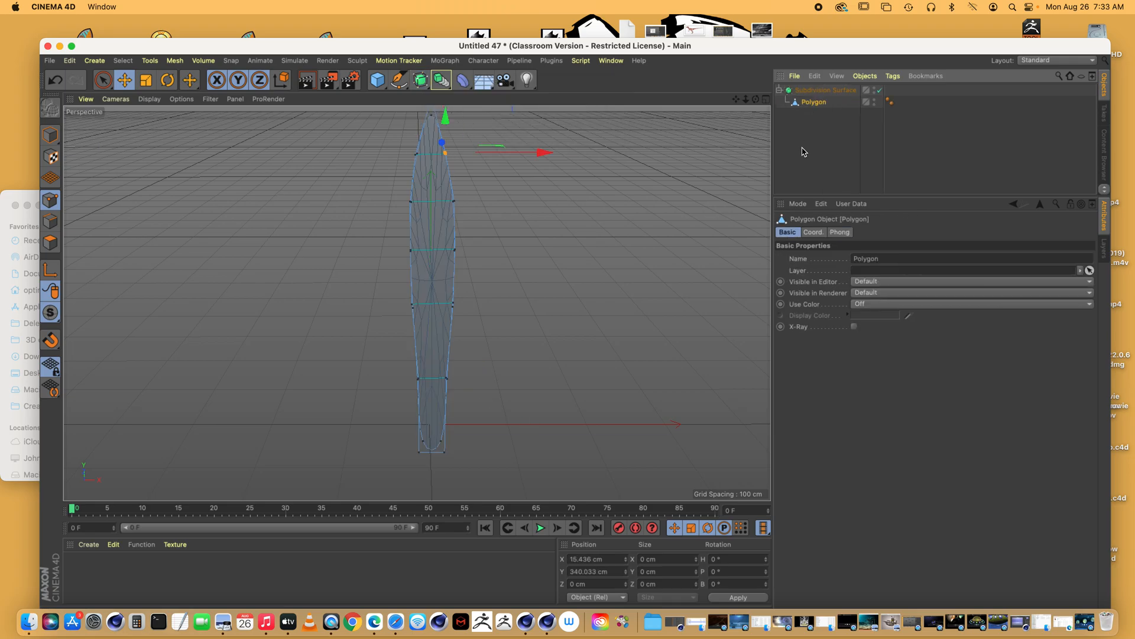
{"action": "left_click", "coordinate": [789, 131]}
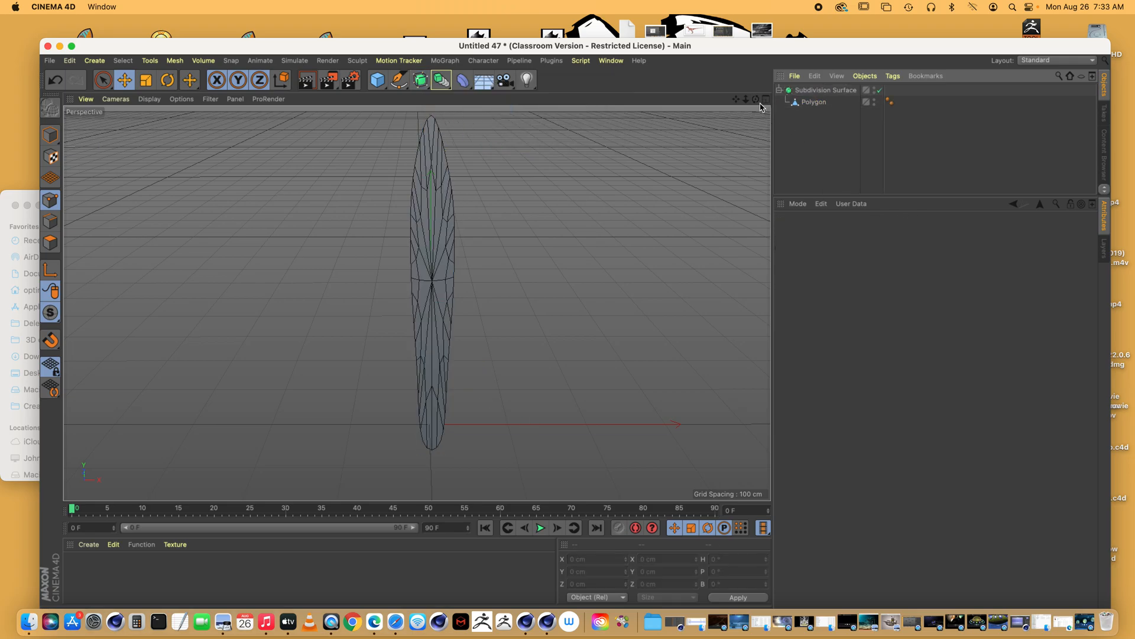
Step: Take the blade polygon out of the Subdivision Surface and delete the generator
{"action": "left_click_drag", "start_coordinate": [746, 100], "coordinate": [417, 304]}
{"action": "left_click_drag", "start_coordinate": [817, 107], "coordinate": [819, 89]}
{"action": "left_click", "coordinate": [815, 103]}
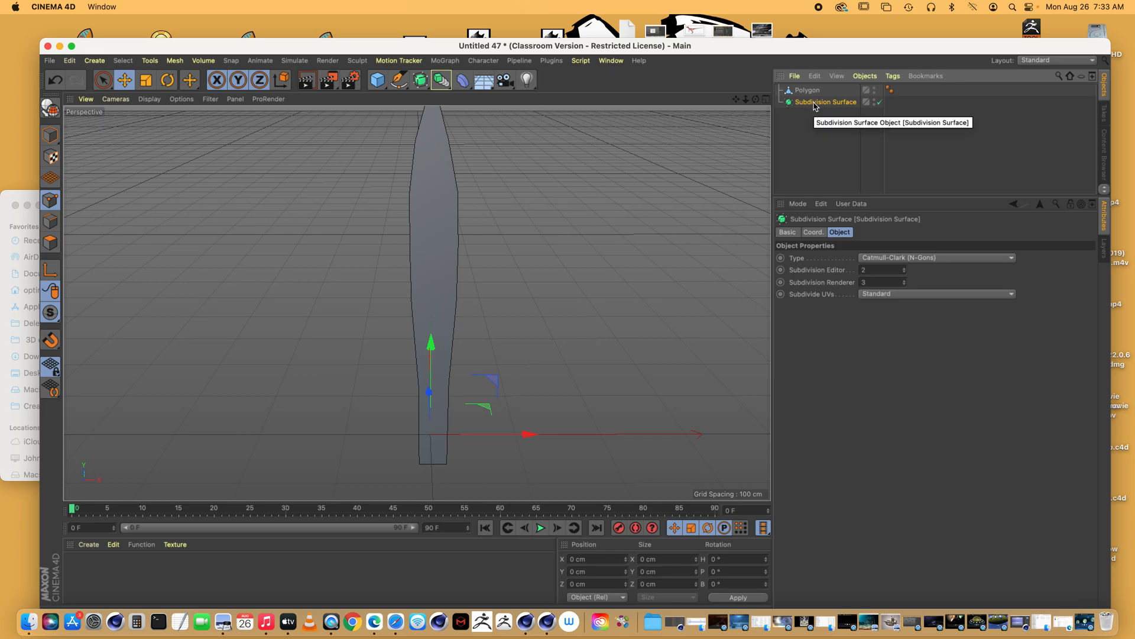
{"action": "key", "text": "Delete"}
Step: Subdivide the blade polygon's own mesh once with the Subdivide command
{"action": "left_click", "coordinate": [808, 90]}
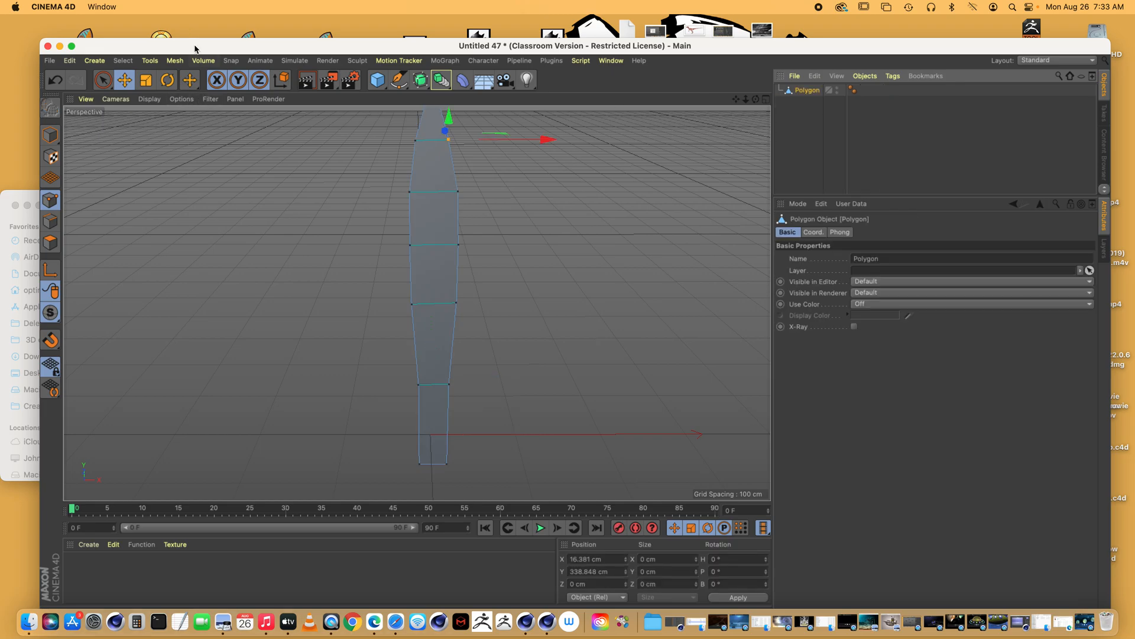
{"action": "left_click", "coordinate": [181, 62]}
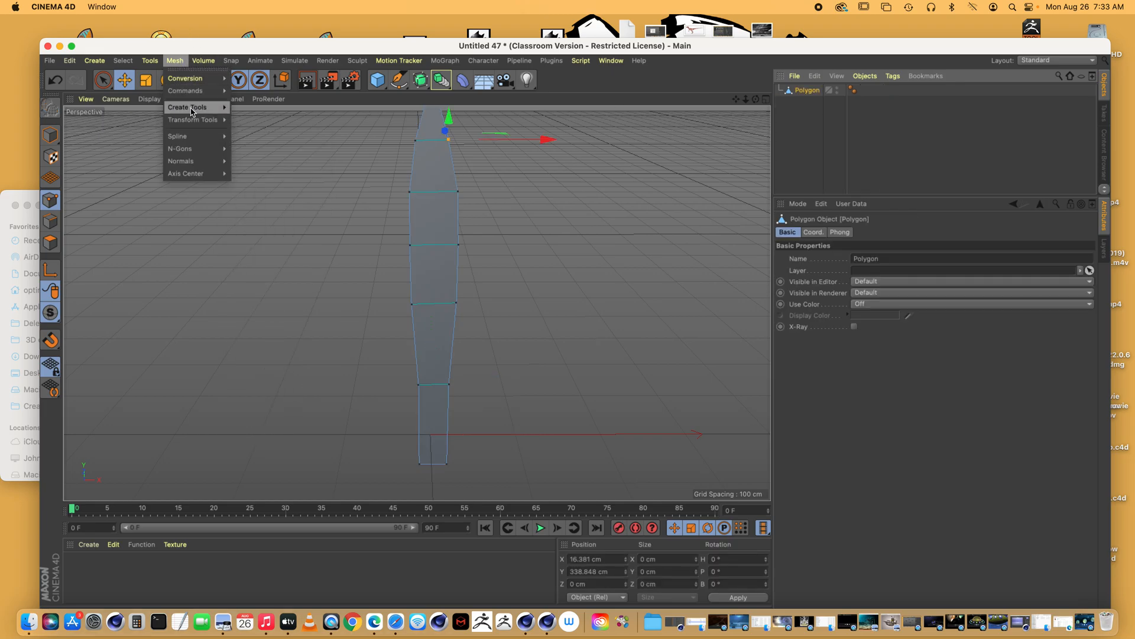
{"action": "mouse_move", "coordinate": [191, 112]}
{"action": "mouse_move", "coordinate": [189, 92]}
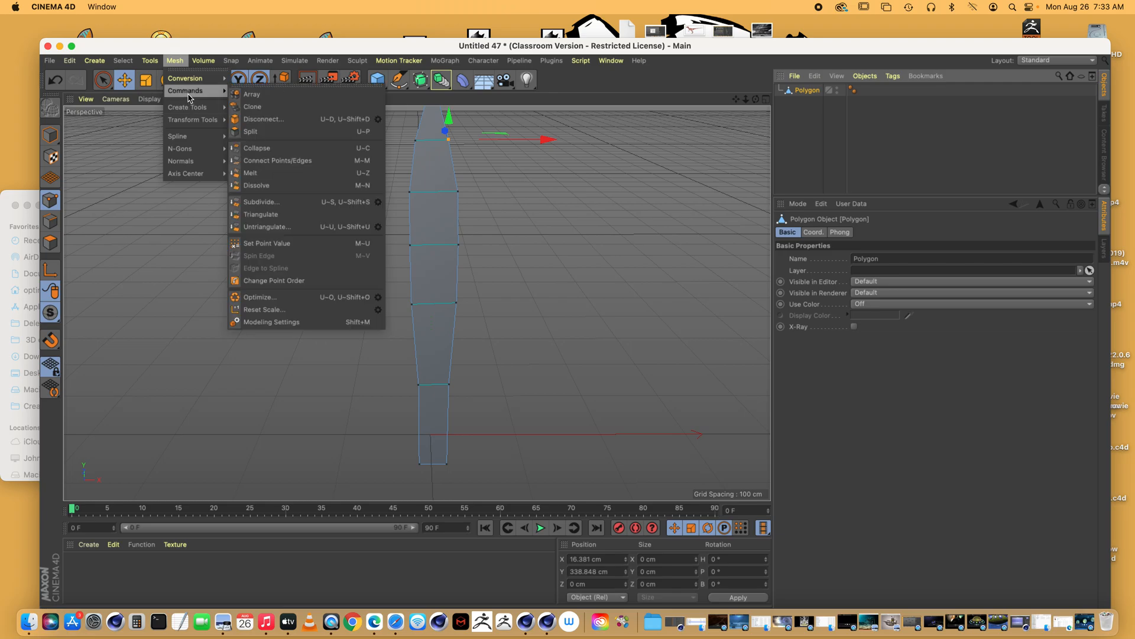
{"action": "left_click", "coordinate": [280, 206]}
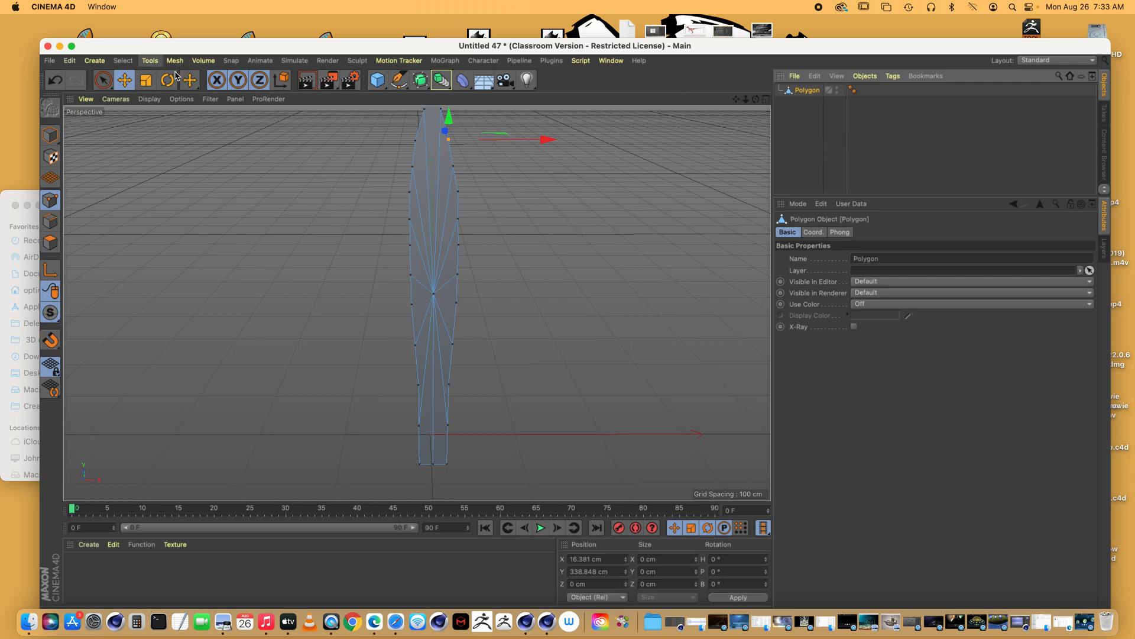
Step: Subdivide the blade mesh three more times to make it dense
{"action": "left_click", "coordinate": [190, 81]}
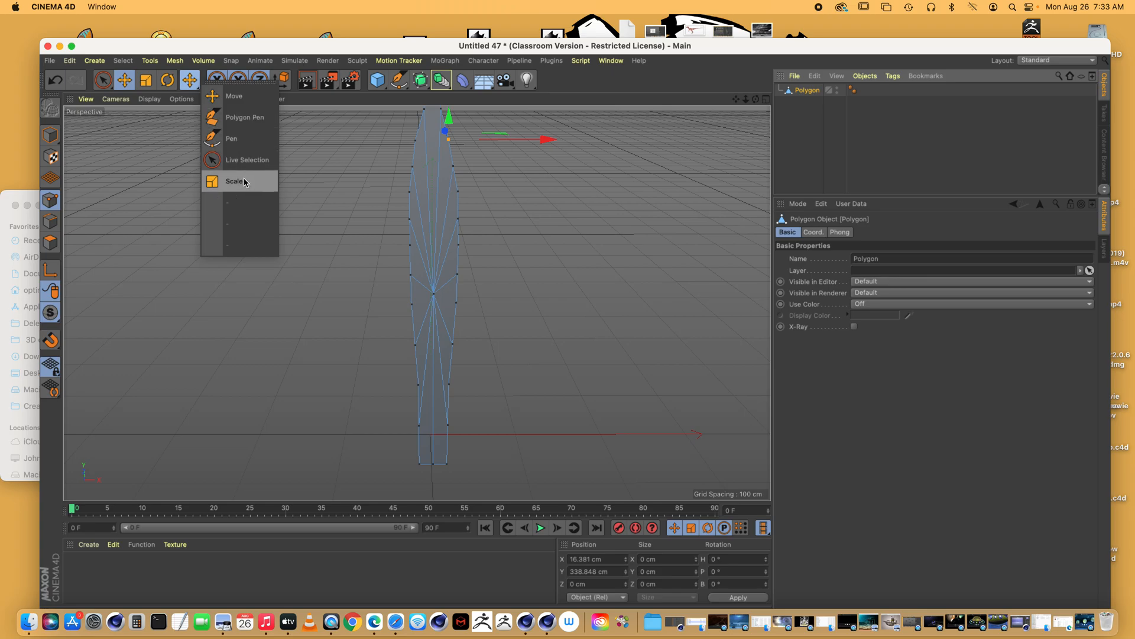
{"action": "left_click", "coordinate": [175, 61]}
{"action": "left_click", "coordinate": [174, 61]}
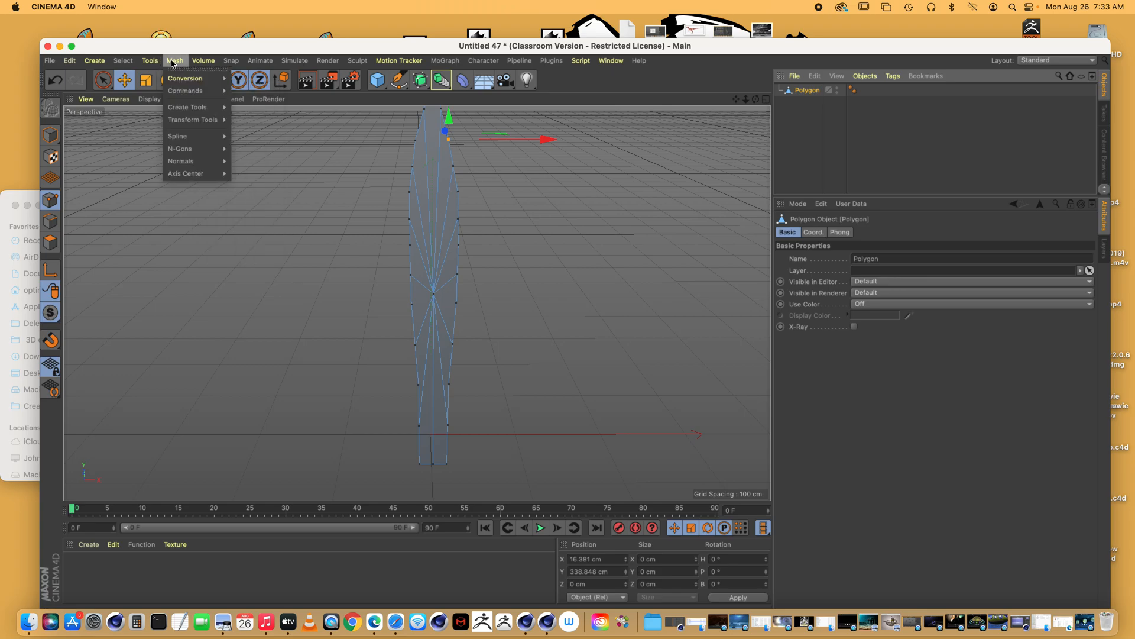
{"action": "mouse_move", "coordinate": [181, 111]}
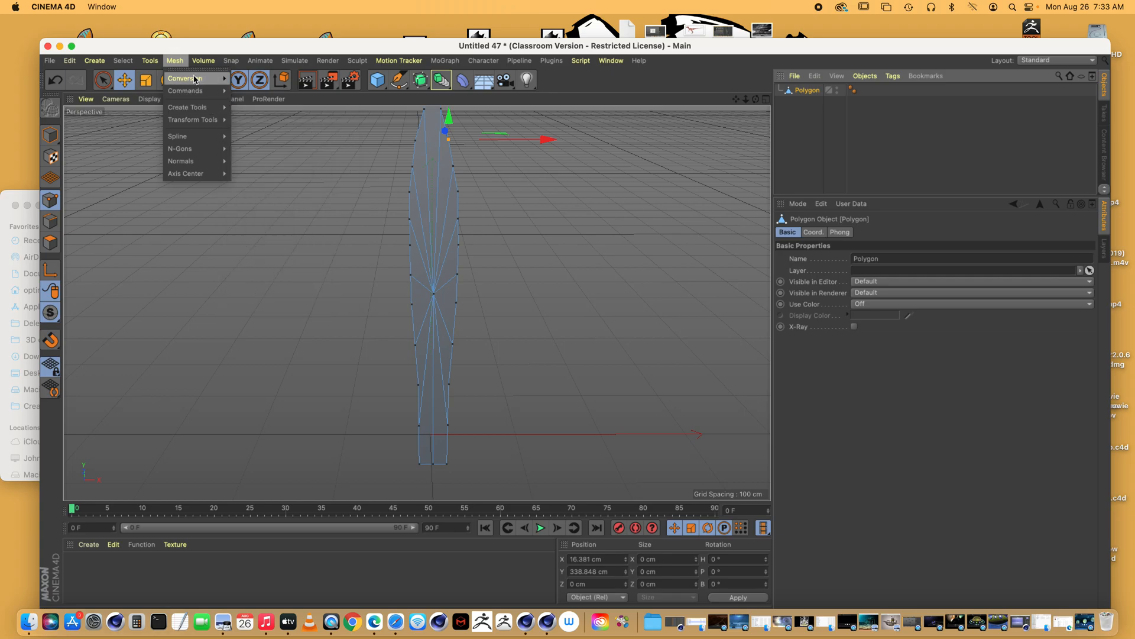
{"action": "mouse_move", "coordinate": [194, 76]}
{"action": "mouse_move", "coordinate": [149, 66]}
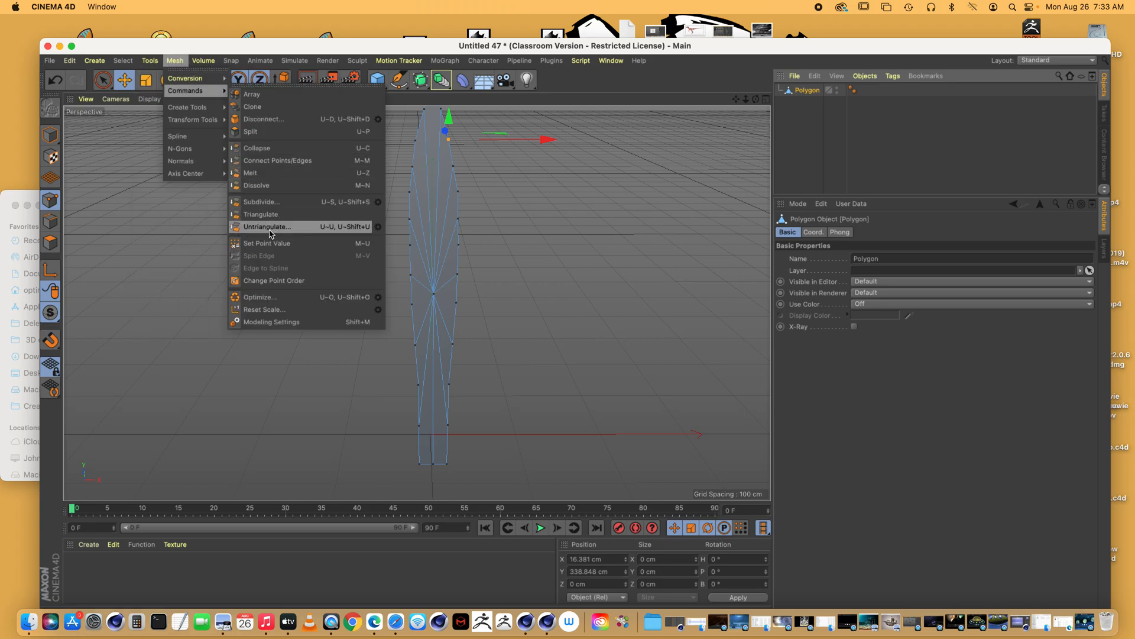
{"action": "left_click", "coordinate": [270, 203]}
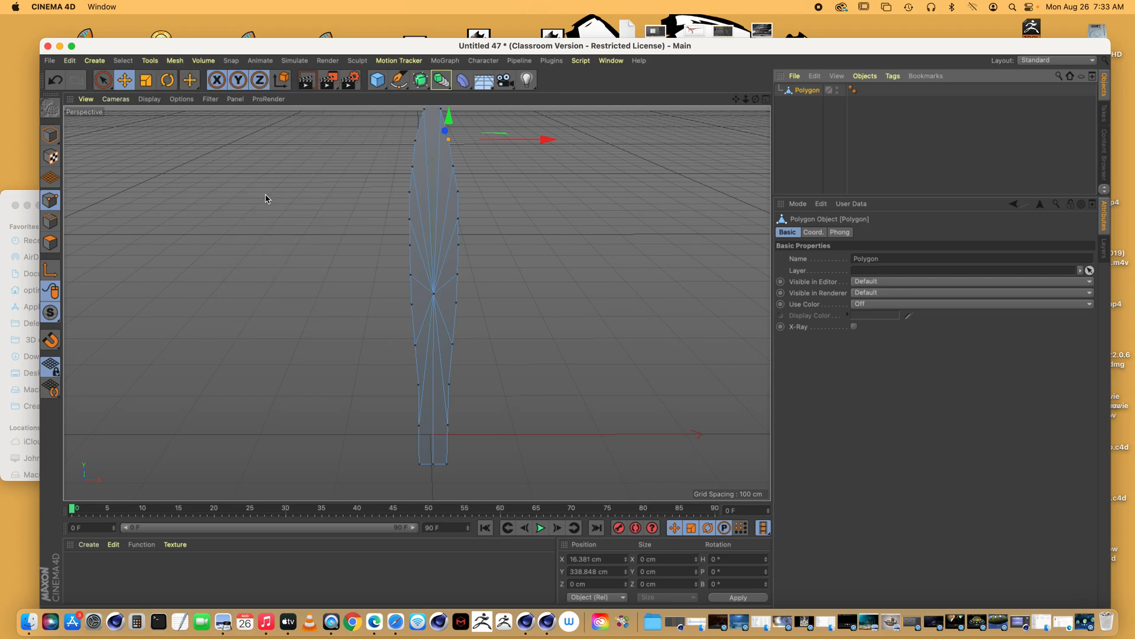
{"action": "left_click", "coordinate": [175, 60]}
{"action": "mouse_move", "coordinate": [192, 136]}
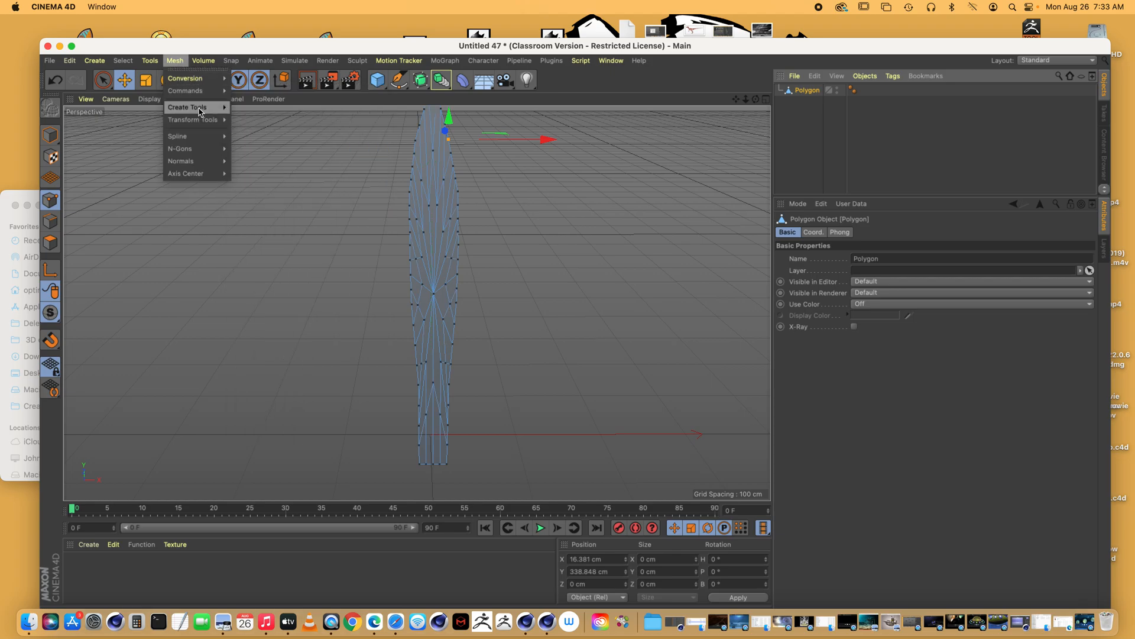
{"action": "mouse_move", "coordinate": [187, 90]}
{"action": "left_click", "coordinate": [259, 203]}
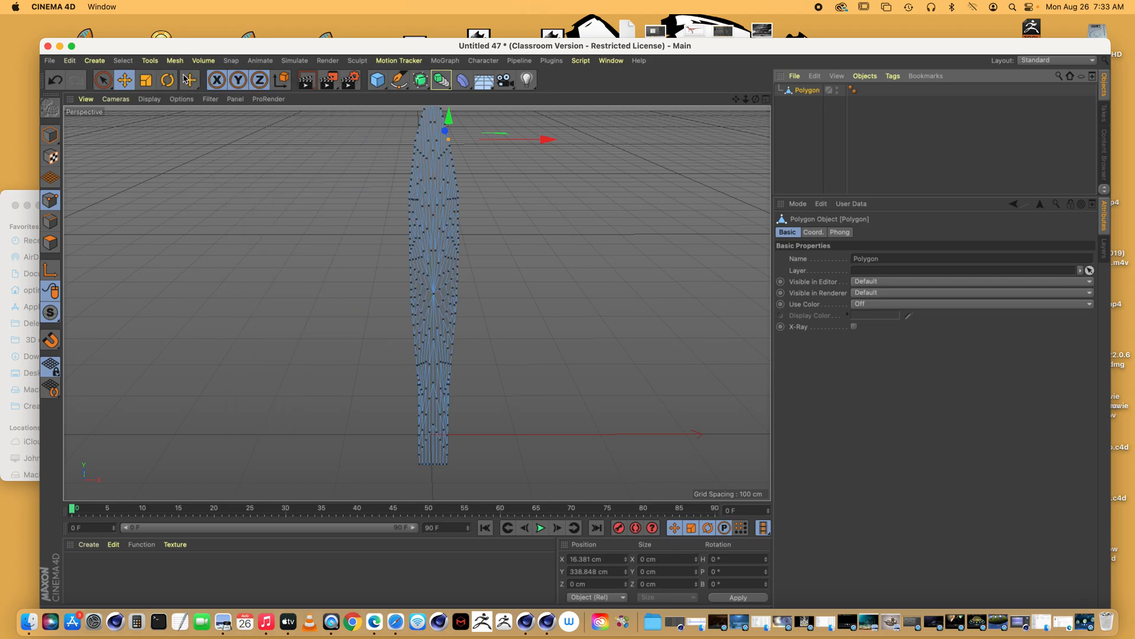
{"action": "left_click", "coordinate": [175, 60]}
{"action": "mouse_move", "coordinate": [180, 91]}
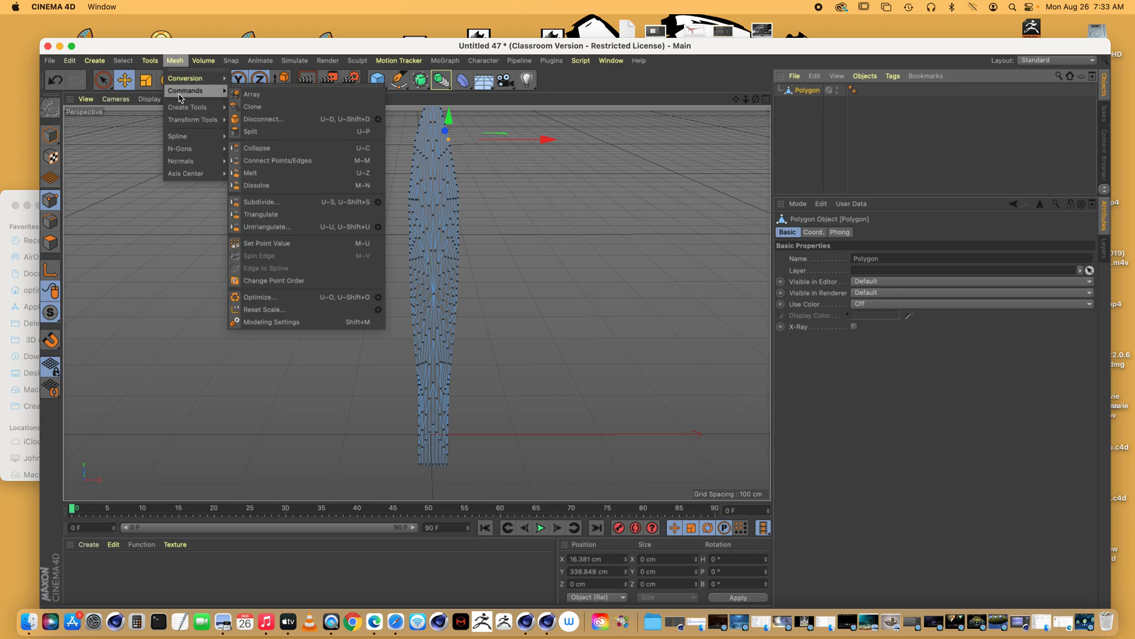
{"action": "left_click", "coordinate": [282, 204]}
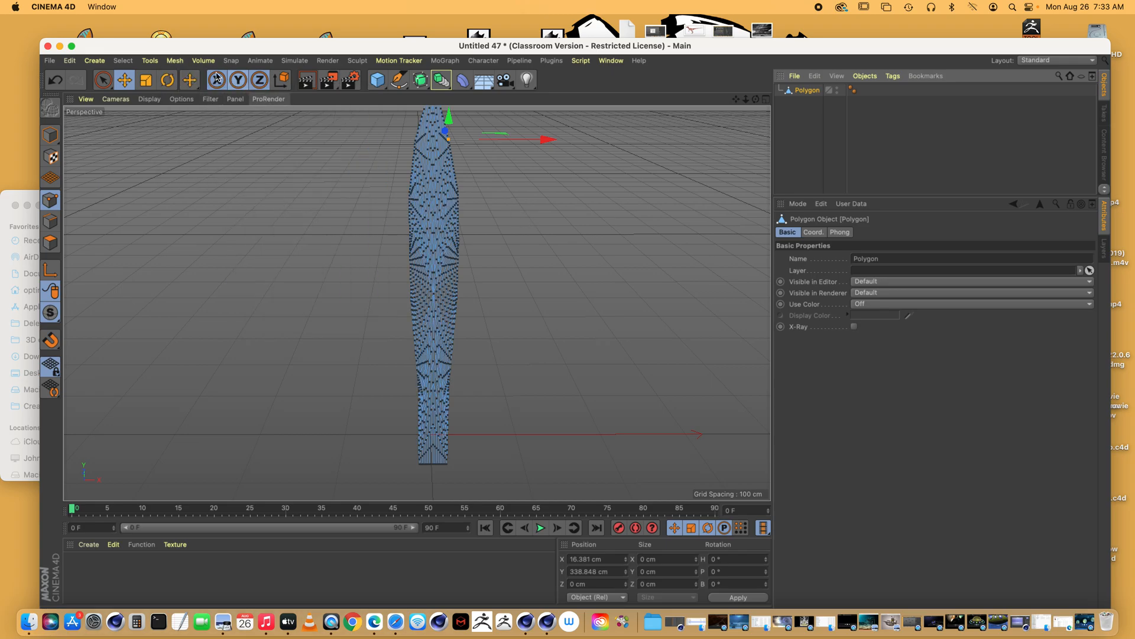
Step: Triangulate the blade mesh and examine its wireframe with the object deselected
{"action": "left_click", "coordinate": [173, 61]}
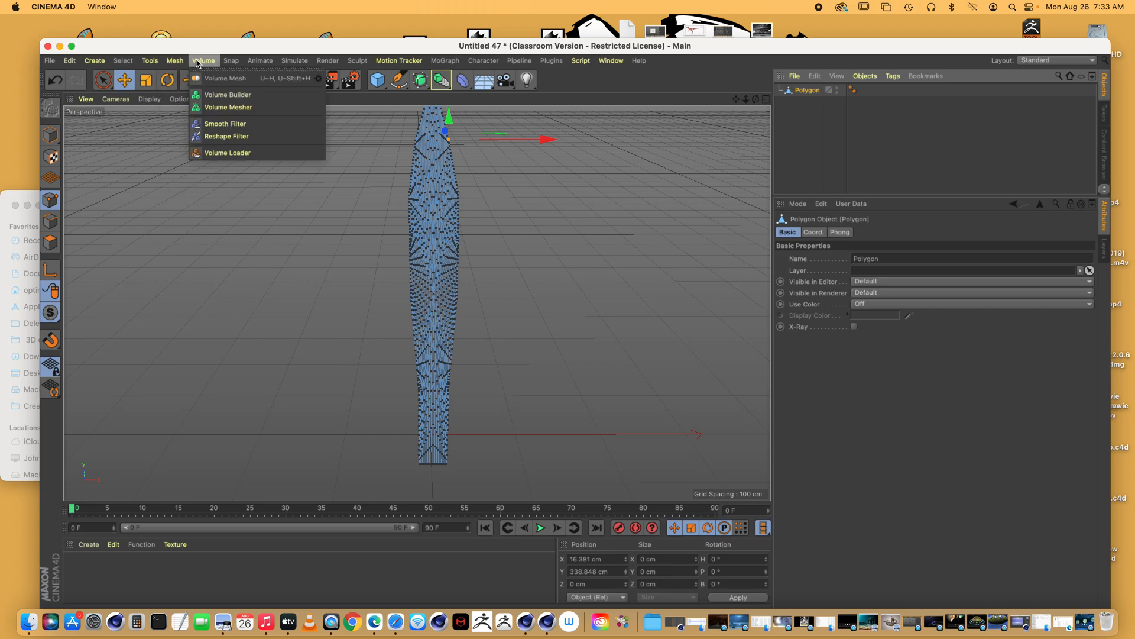
{"action": "mouse_move", "coordinate": [188, 90]}
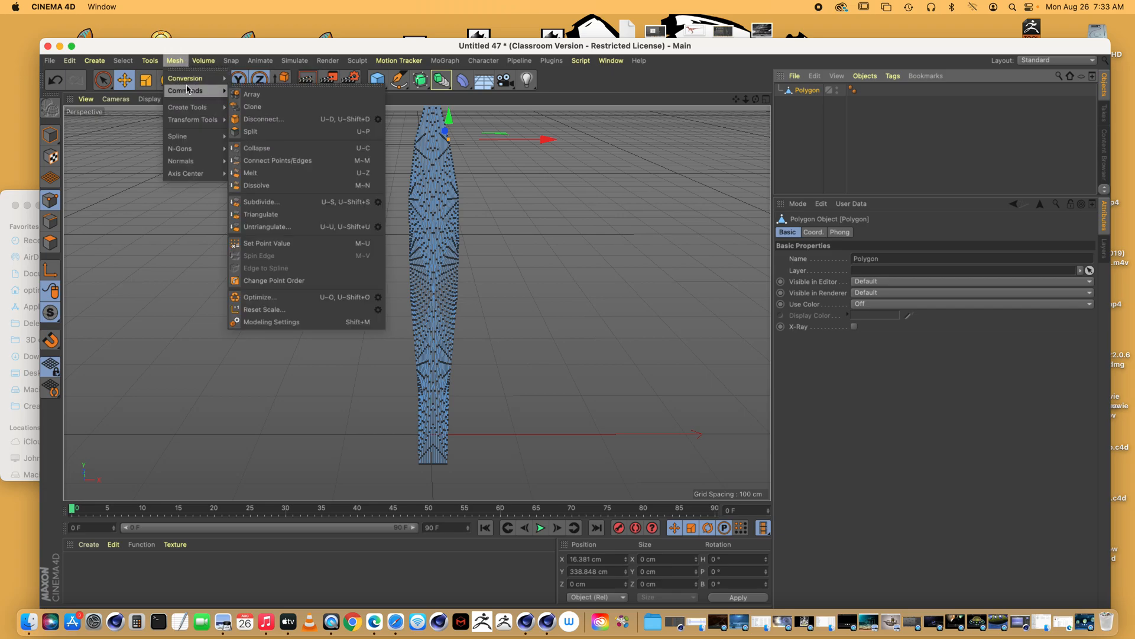
{"action": "left_click", "coordinate": [267, 217]}
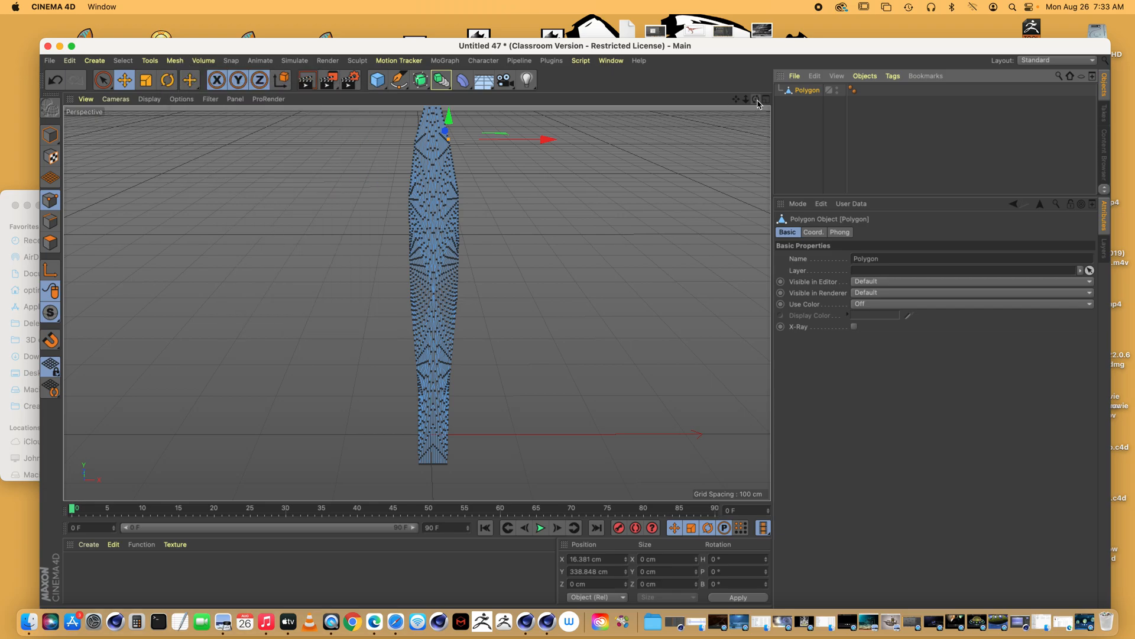
{"action": "mouse_move", "coordinate": [756, 99]}
{"action": "left_mouse_down"}
{"action": "mouse_move", "coordinate": [730, 101]}
{"action": "mouse_move", "coordinate": [777, 99]}
{"action": "left_mouse_up"}
{"action": "left_click", "coordinate": [792, 132]}
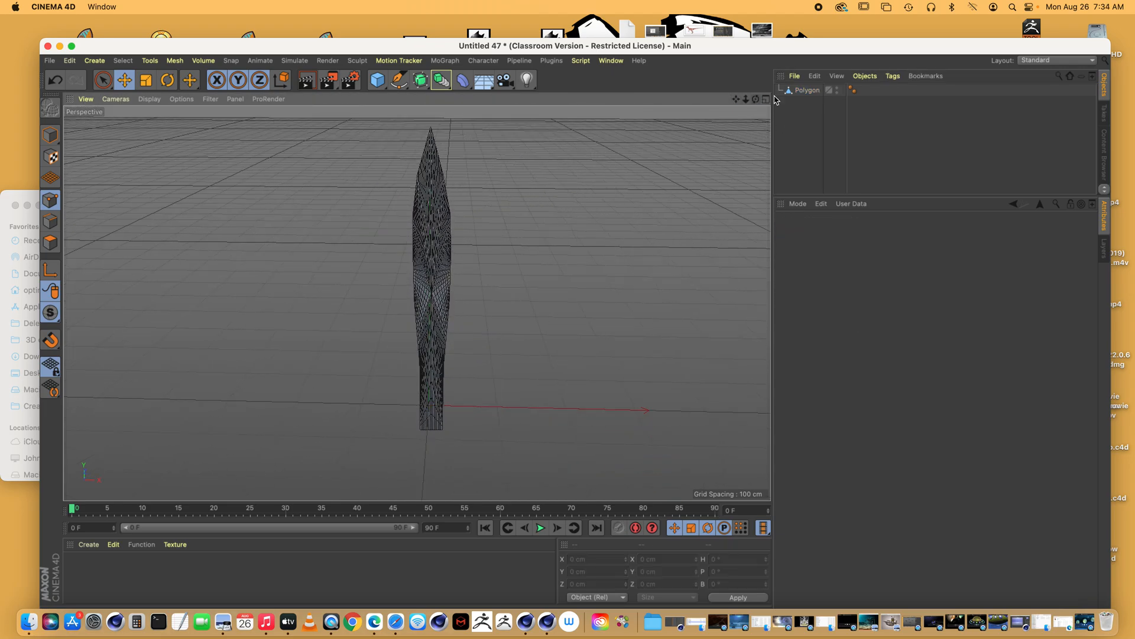
Step: Stretch the whole blade along its Y axis to about 654 cm tall, working in model mode
{"action": "left_click", "coordinate": [806, 91]}
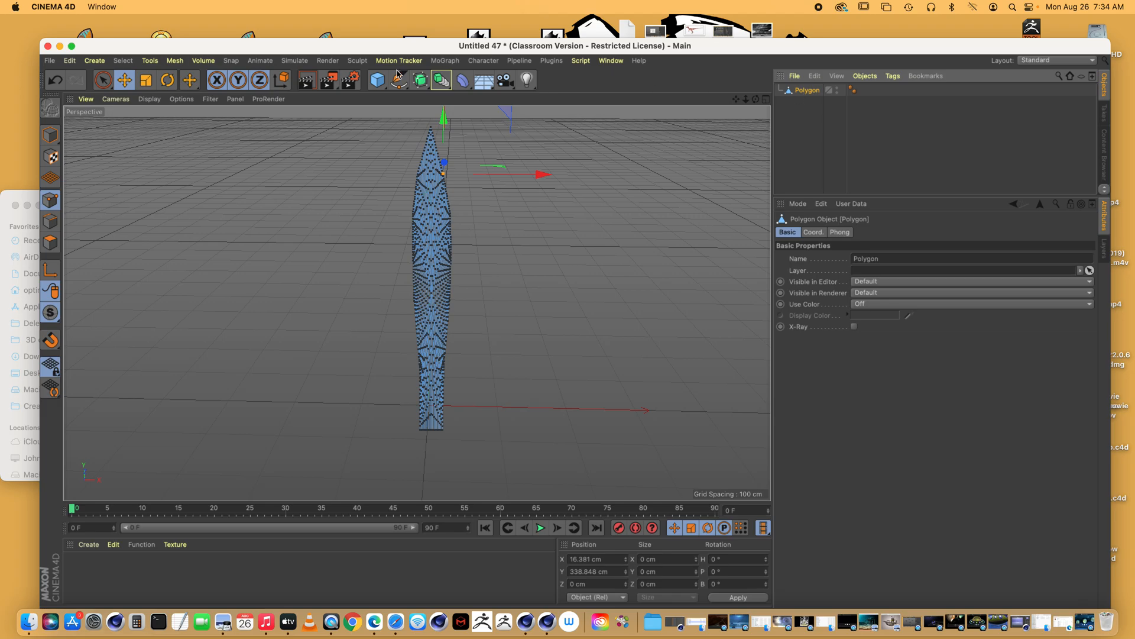
{"action": "left_click", "coordinate": [51, 135]}
{"action": "left_click", "coordinate": [145, 80]}
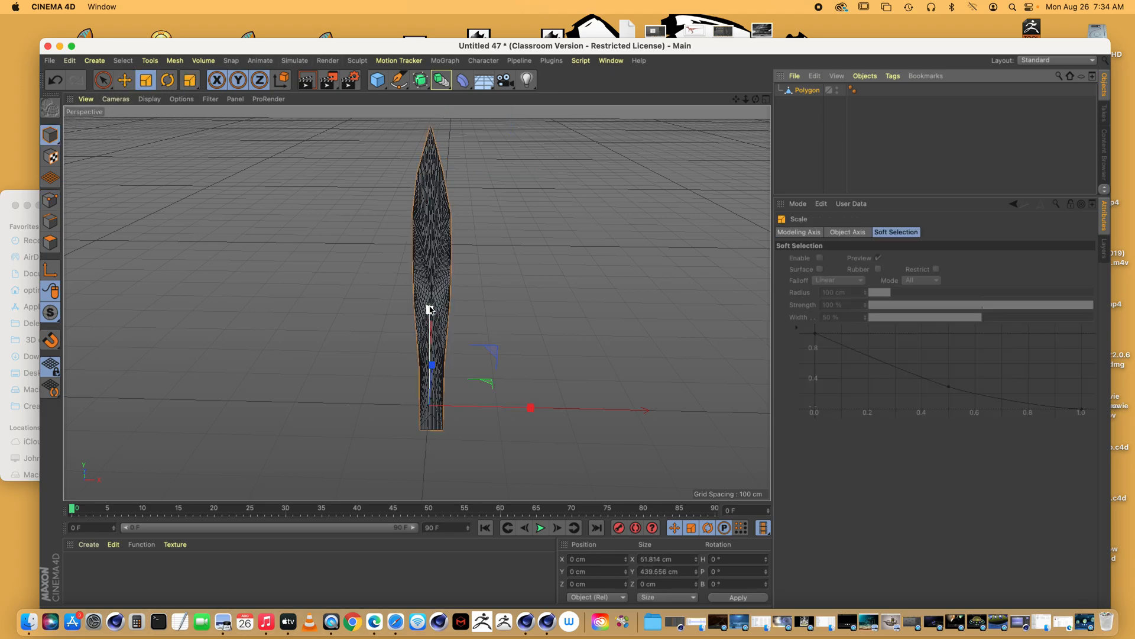
{"action": "left_click_drag", "start_coordinate": [430, 308], "coordinate": [431, 248]}
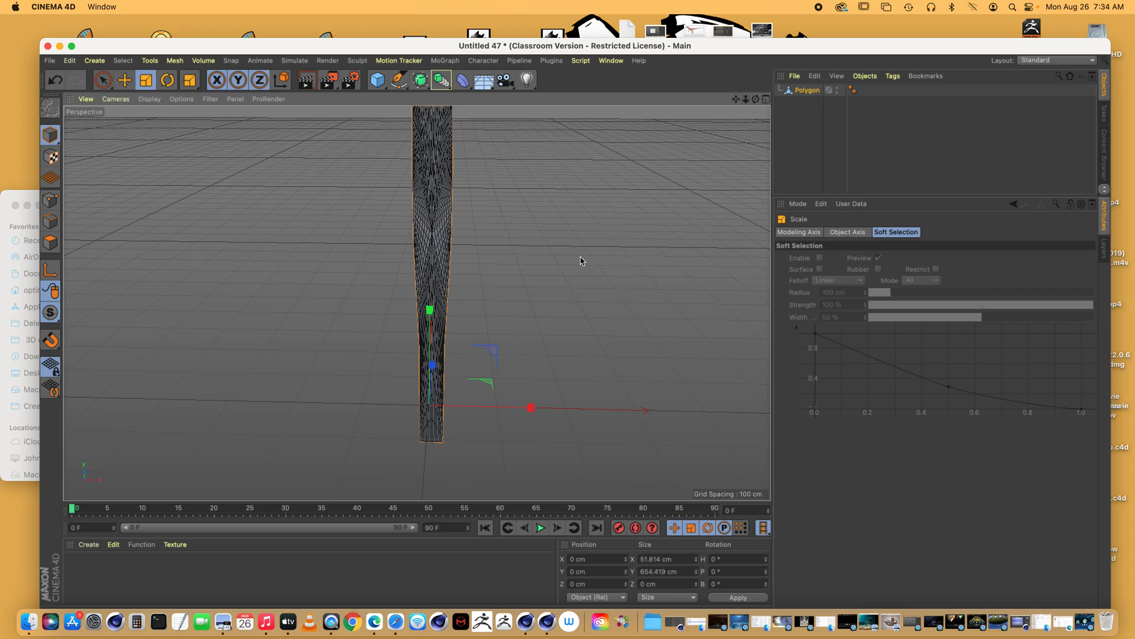
Step: Scale the blade down uniformly to about 28 cm wide, lengthen it along Y, and deselect it
{"action": "left_click_drag", "start_coordinate": [580, 260], "coordinate": [357, 301]}
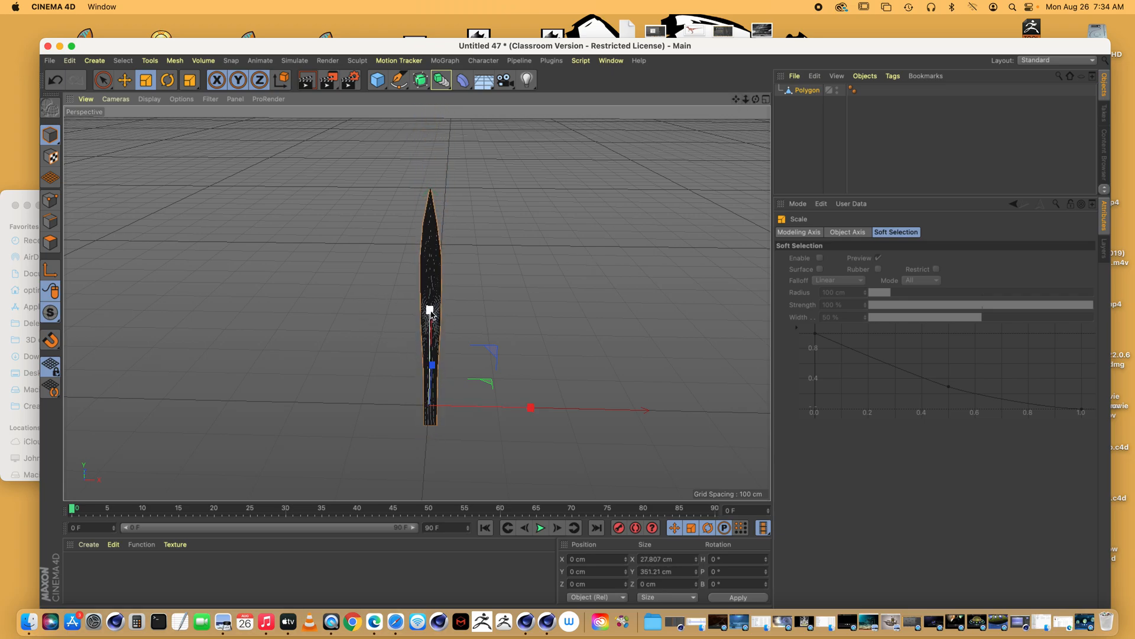
{"action": "mouse_move", "coordinate": [431, 313]}
{"action": "left_mouse_down"}
{"action": "mouse_move", "coordinate": [431, 264]}
{"action": "mouse_move", "coordinate": [431, 291]}
{"action": "left_mouse_up"}
{"action": "left_click", "coordinate": [809, 167]}
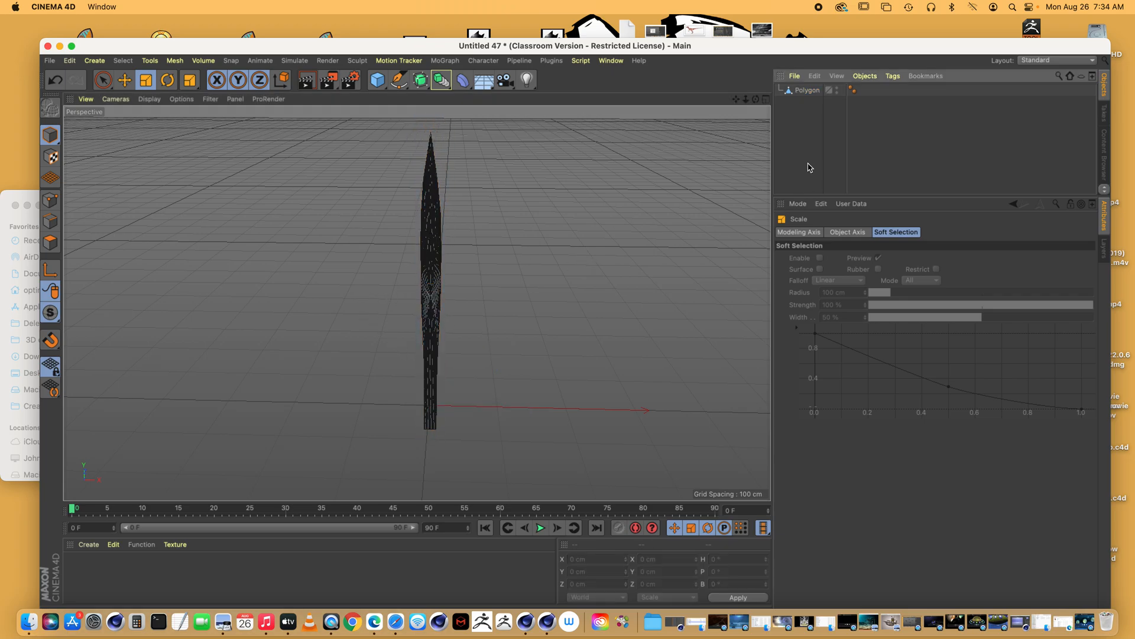
Step: Switch the viewport display to Gouraud Shading to show the blade as a shaded surface
{"action": "left_click", "coordinate": [149, 99]}
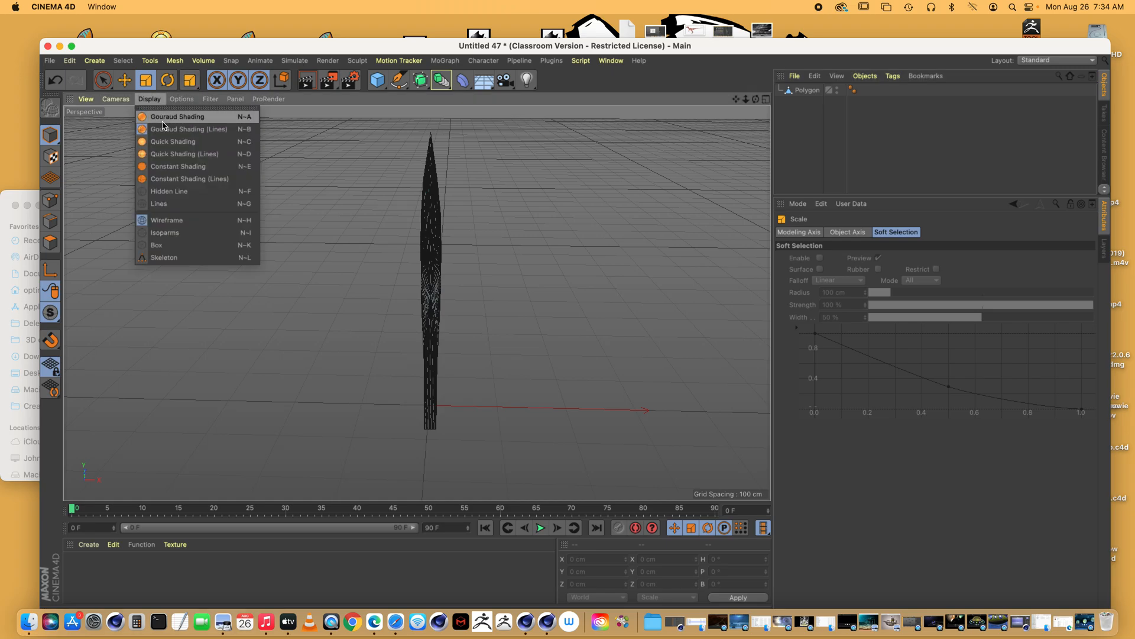
{"action": "left_click", "coordinate": [163, 121]}
{"action": "mouse_move", "coordinate": [755, 100]}
{"action": "left_mouse_down"}
{"action": "mouse_move", "coordinate": [730, 109]}
{"action": "mouse_move", "coordinate": [780, 109]}
{"action": "mouse_move", "coordinate": [783, 89]}
{"action": "mouse_move", "coordinate": [762, 90]}
{"action": "left_mouse_up"}
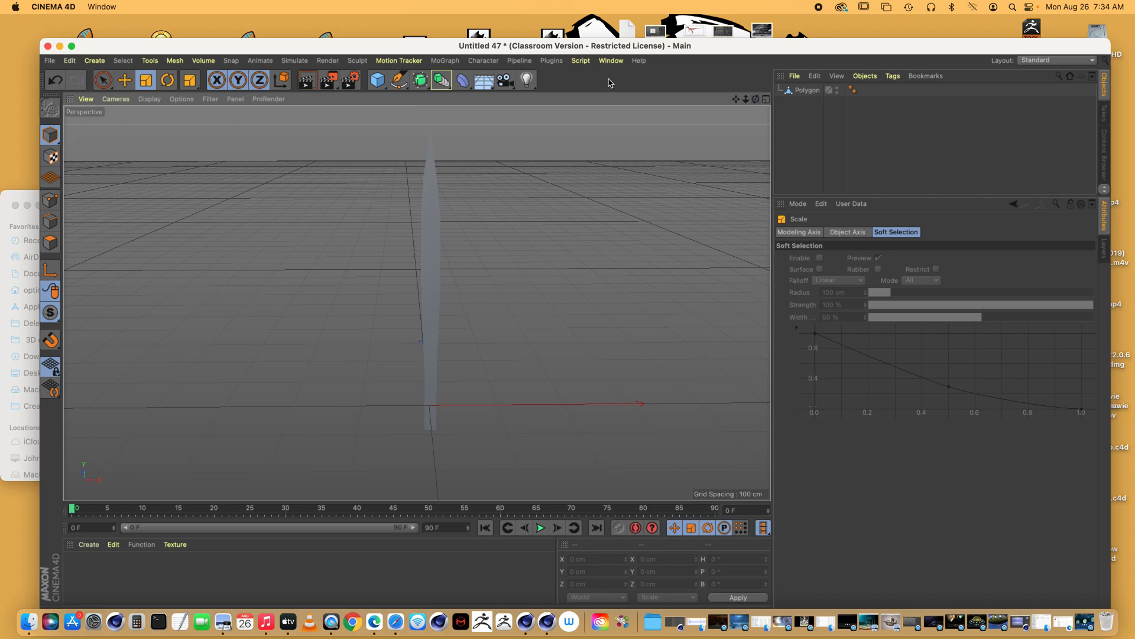
Step: Add a Wind deformer and make it a child of the blade's Polygon object
{"action": "left_click", "coordinate": [463, 80]}
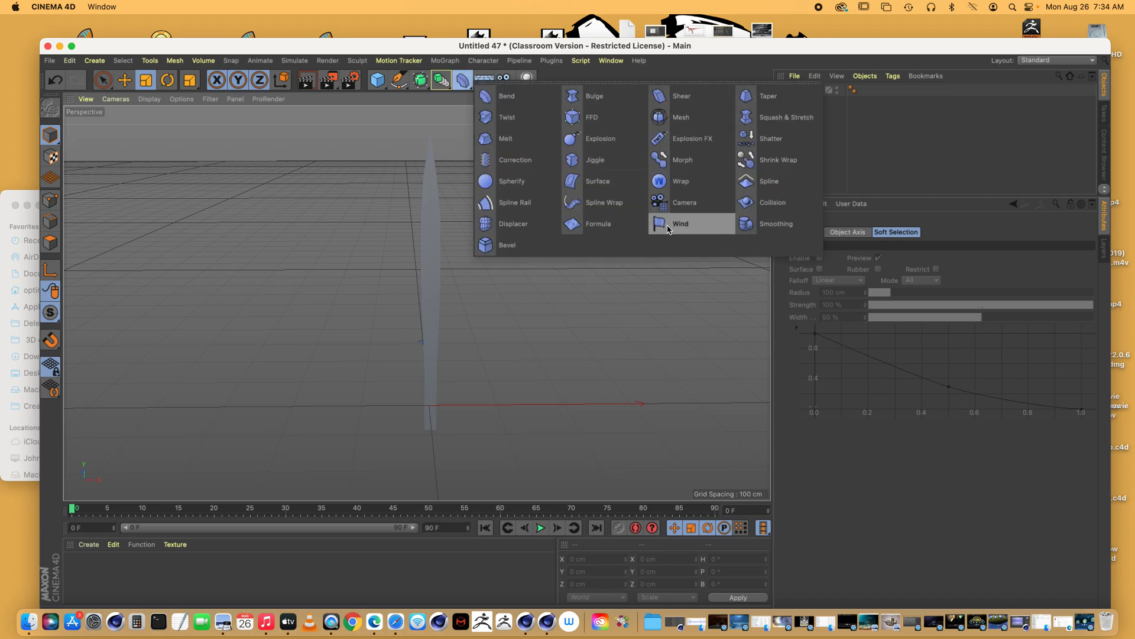
{"action": "left_click", "coordinate": [667, 229]}
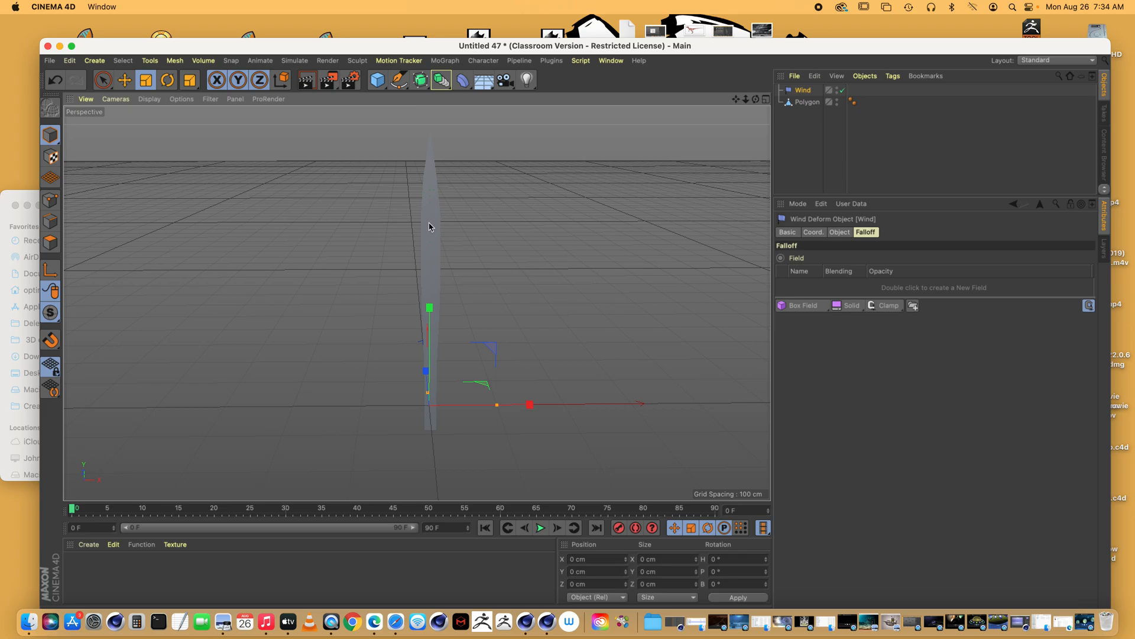
{"action": "key", "text": "r"}
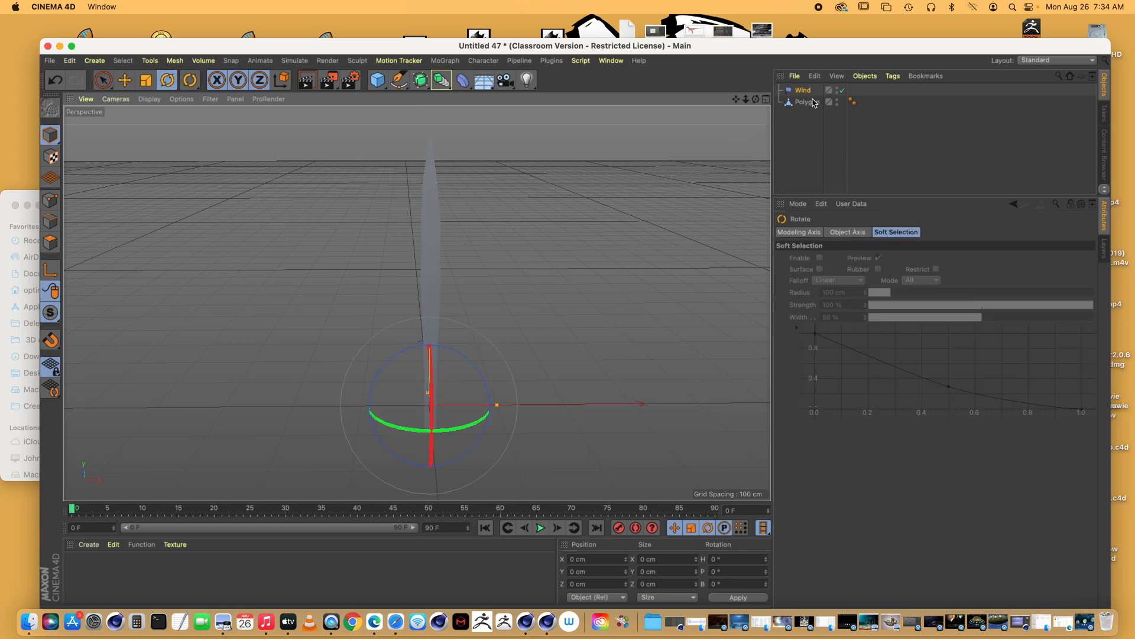
{"action": "left_click_drag", "start_coordinate": [809, 105], "coordinate": [808, 105]}
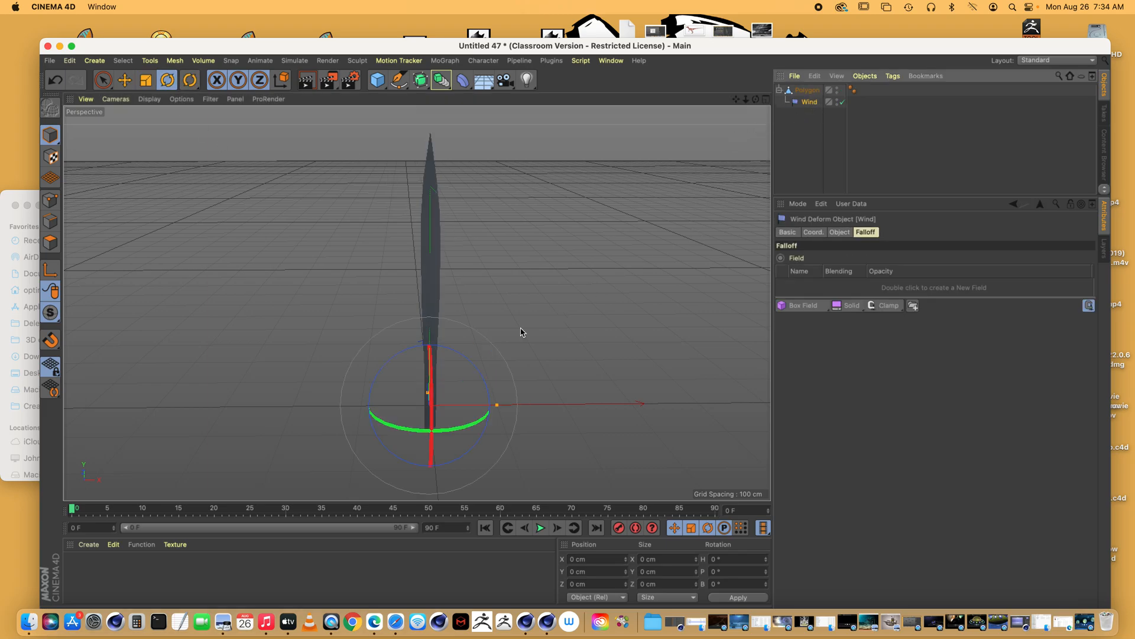
Step: Rotate the Wind deformer to about H 89.3° and B -84.4° so the blade bends in a sideways wave
{"action": "left_click_drag", "start_coordinate": [460, 355], "coordinate": [278, 341]}
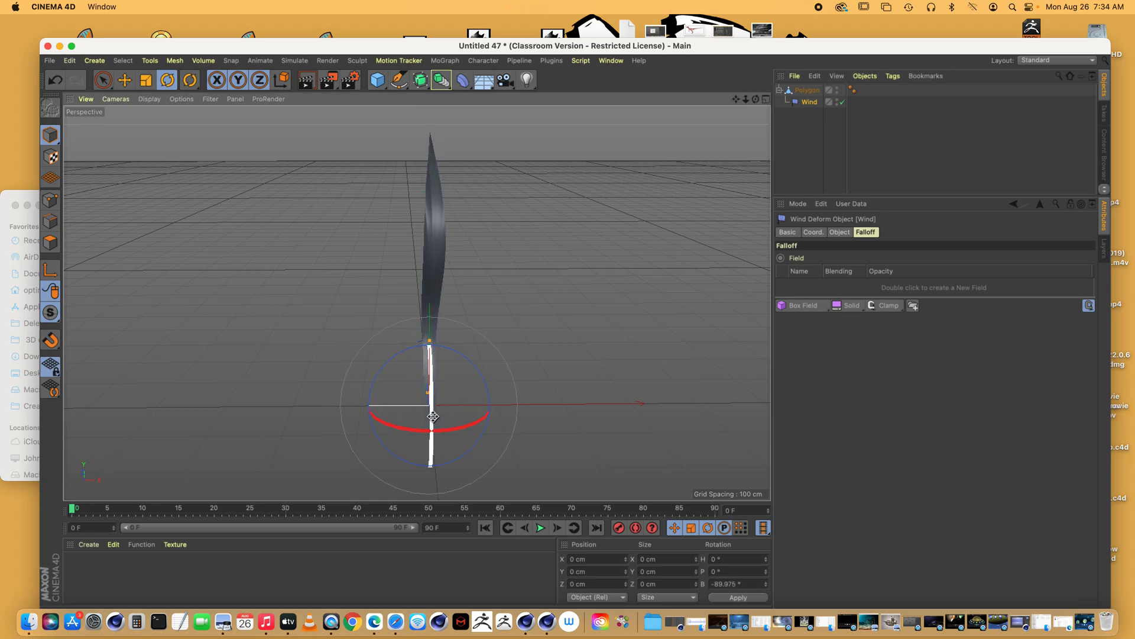
{"action": "left_click_drag", "start_coordinate": [432, 437], "coordinate": [415, 303]}
{"action": "left_click_drag", "start_coordinate": [755, 100], "coordinate": [710, 148]}
{"action": "left_click_drag", "start_coordinate": [461, 374], "coordinate": [452, 432]}
{"action": "left_click_drag", "start_coordinate": [758, 102], "coordinate": [701, 177]}
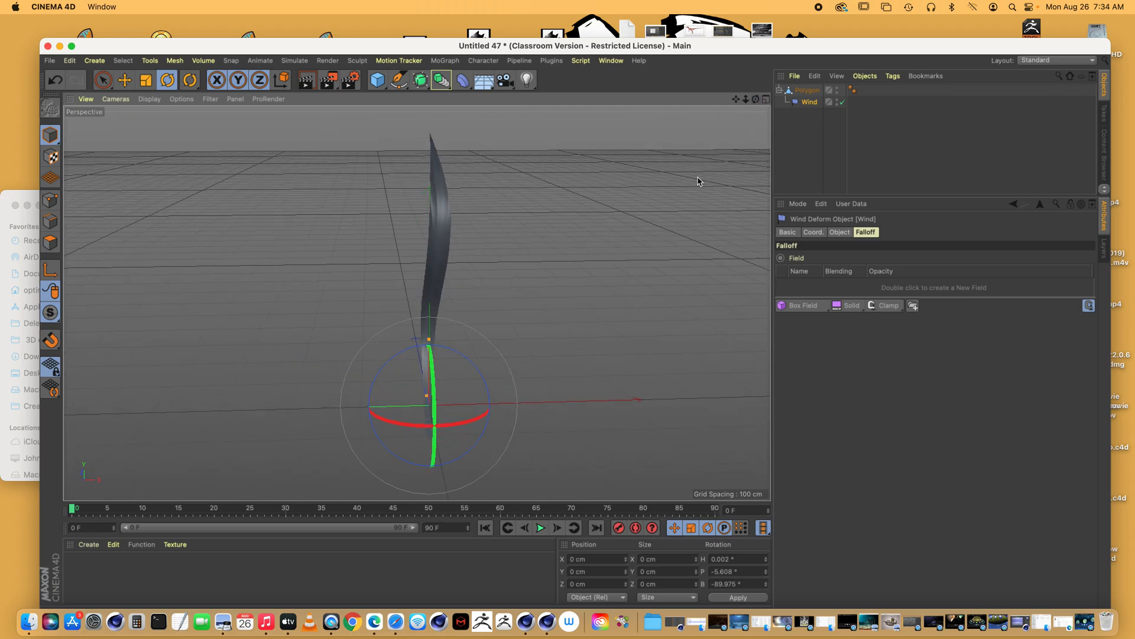
{"action": "left_click_drag", "start_coordinate": [402, 427], "coordinate": [491, 417]}
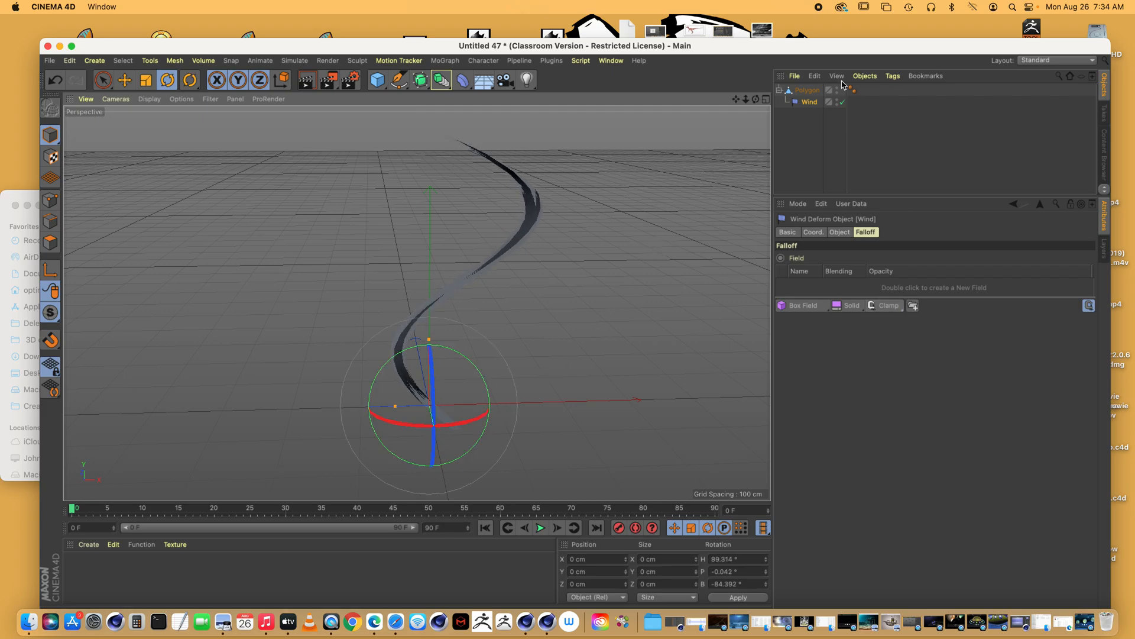
Step: Switch to the seaweed.c4d document and examine how its Wind deformers, Box Fields and meshes are grouped
{"action": "left_click", "coordinate": [611, 60]}
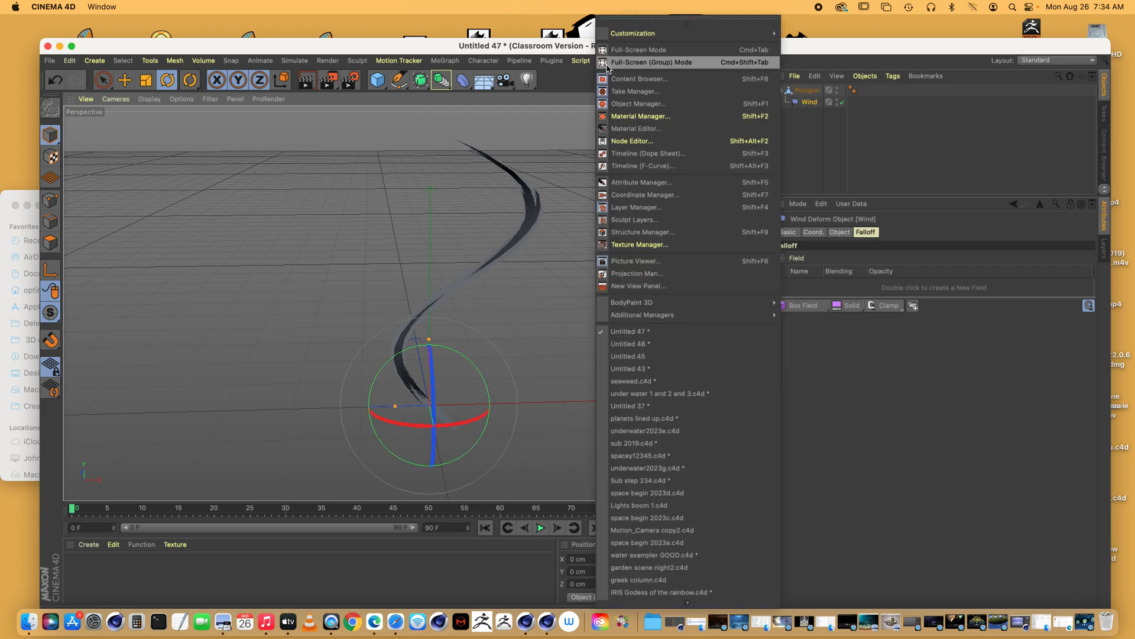
{"action": "left_click", "coordinate": [633, 381]}
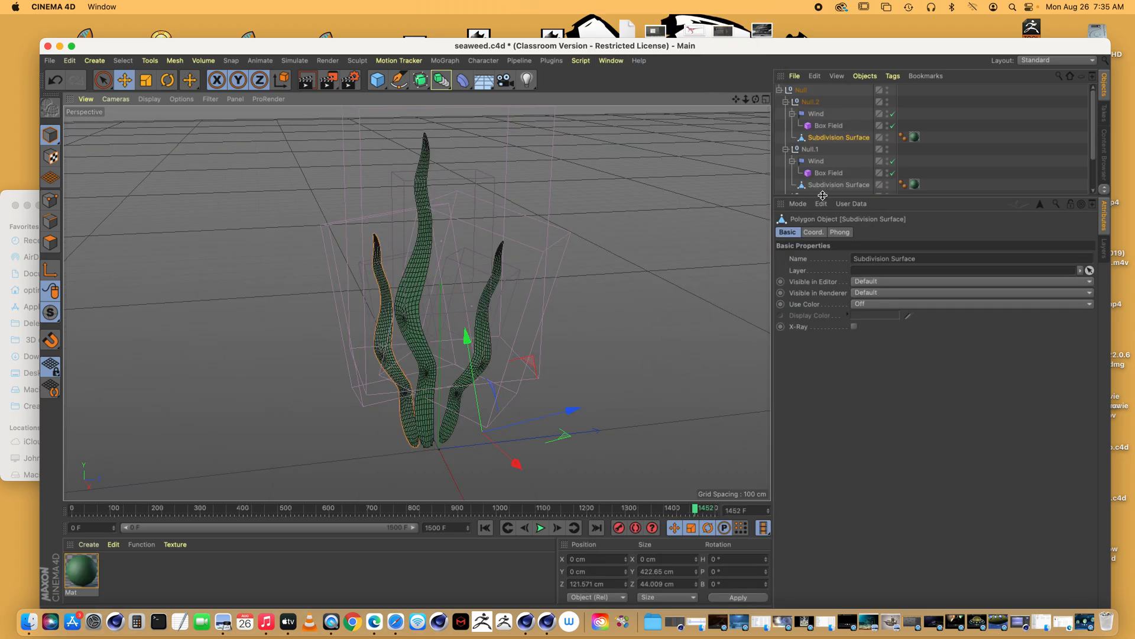
{"action": "left_click_drag", "start_coordinate": [821, 196], "coordinate": [828, 278]}
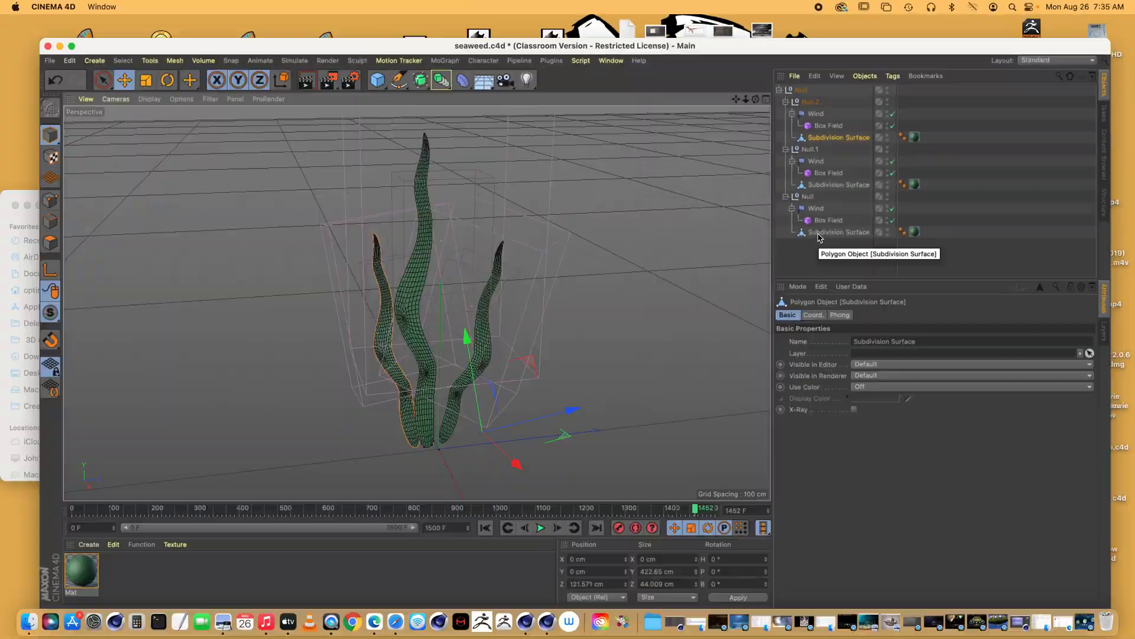
{"action": "mouse_move", "coordinate": [746, 101]}
{"action": "left_mouse_down"}
{"action": "mouse_move", "coordinate": [417, 303]}
{"action": "mouse_move", "coordinate": [747, 102]}
{"action": "mouse_move", "coordinate": [486, 439]}
{"action": "mouse_move", "coordinate": [755, 101]}
{"action": "left_mouse_up"}
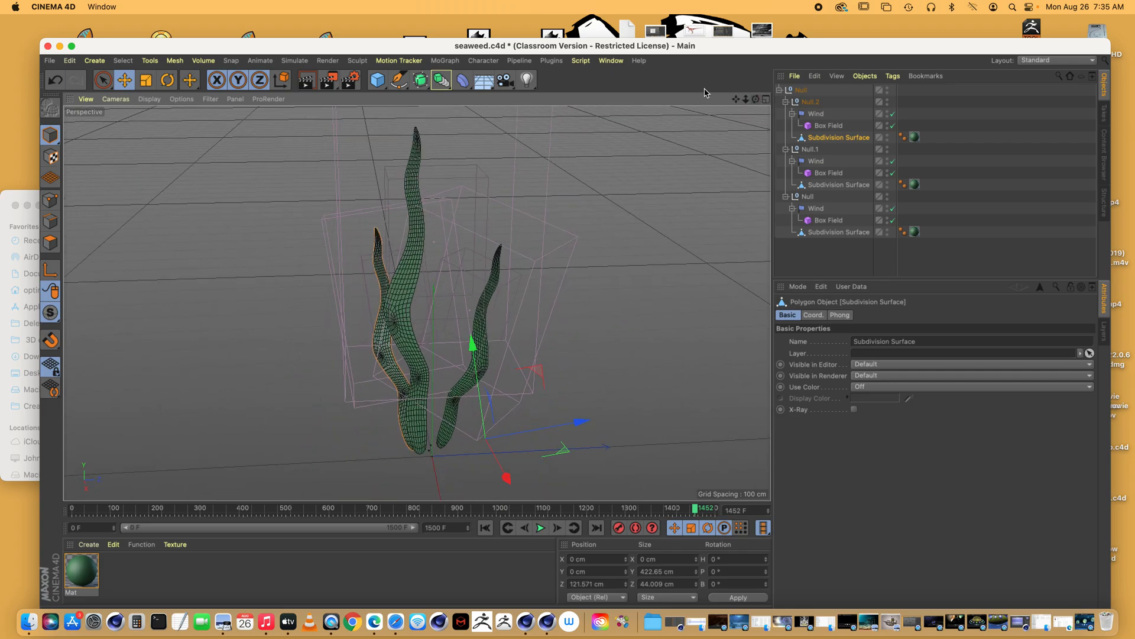
{"action": "left_click", "coordinate": [612, 61]}
{"action": "left_click", "coordinate": [977, 210]}
Step: Return to the Untitled 47 document and move the Wind deformer out of the Polygon object
{"action": "left_click", "coordinate": [610, 61]}
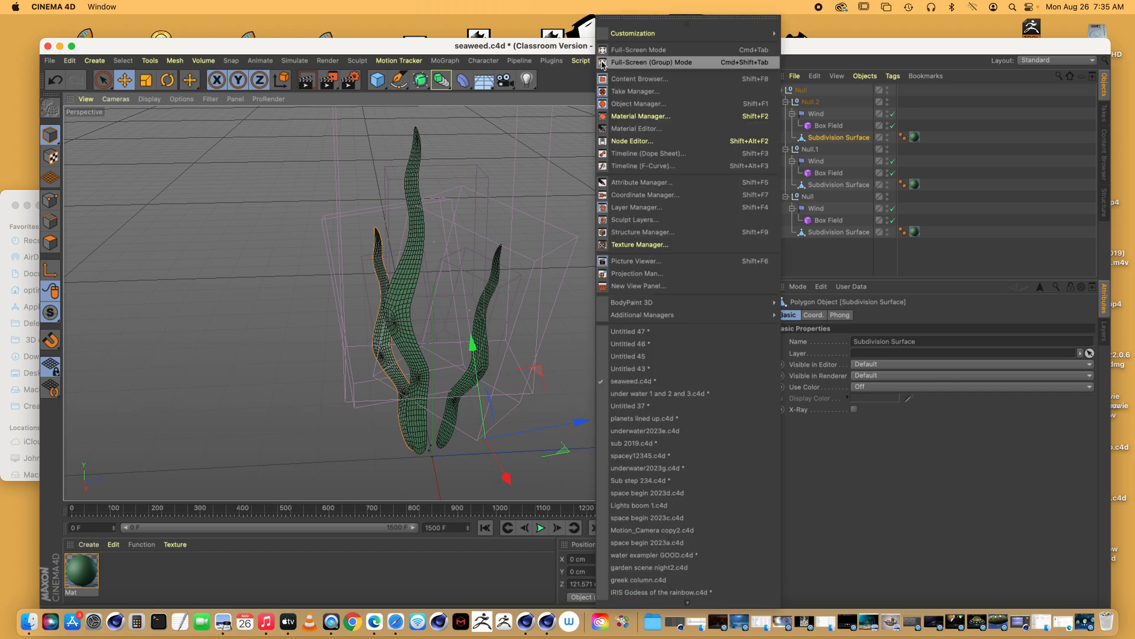
{"action": "left_click", "coordinate": [641, 330]}
{"action": "left_click_drag", "start_coordinate": [802, 104], "coordinate": [808, 89]}
{"action": "left_click", "coordinate": [811, 78]}
{"action": "left_click", "coordinate": [809, 79]}
{"action": "left_click", "coordinate": [808, 103]}
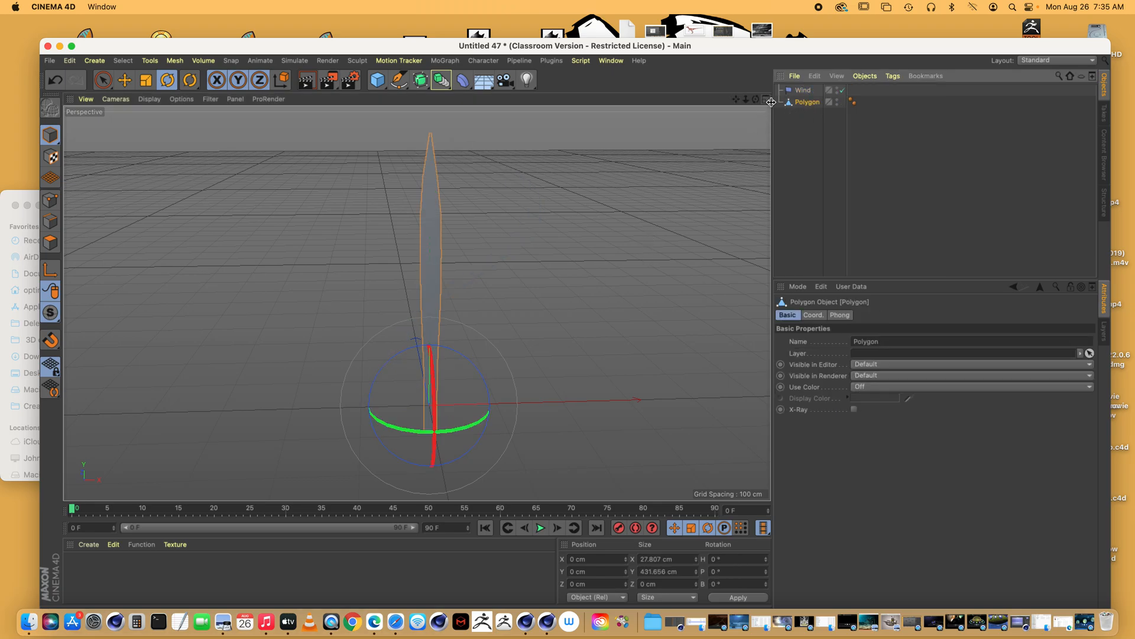
Step: Add a Subdivision Surface, nest the blade Polygon under it, and set the viewport to Gouraud Shading
{"action": "left_click_drag", "start_coordinate": [420, 81], "coordinate": [489, 95]}
{"action": "left_click_drag", "start_coordinate": [804, 118], "coordinate": [810, 94]}
{"action": "left_click", "coordinate": [149, 98]}
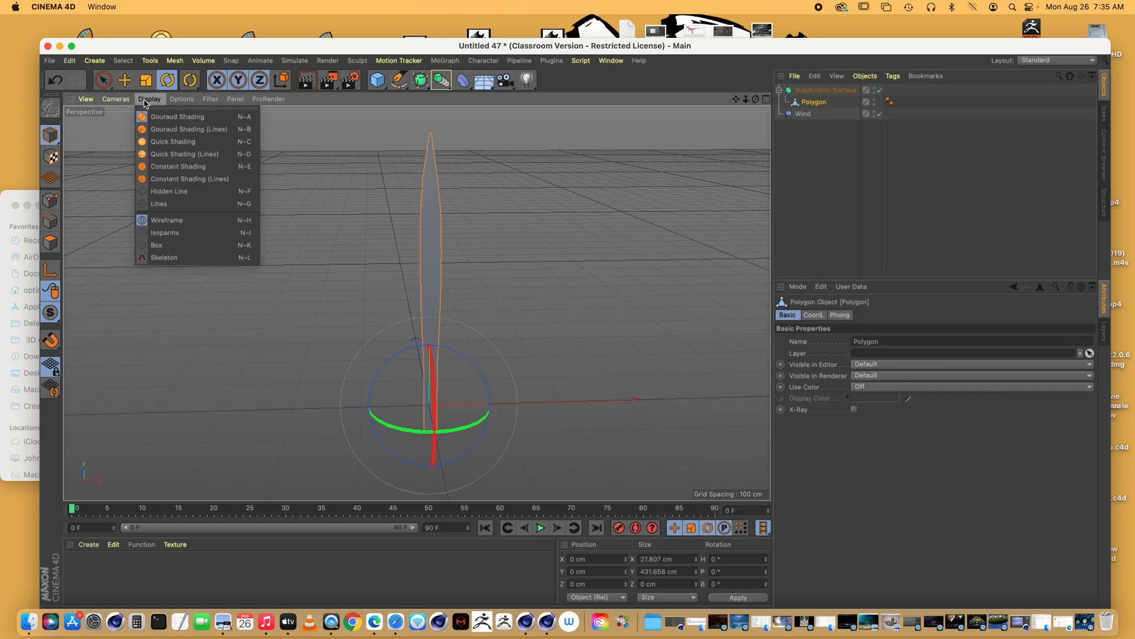
{"action": "left_click", "coordinate": [166, 117]}
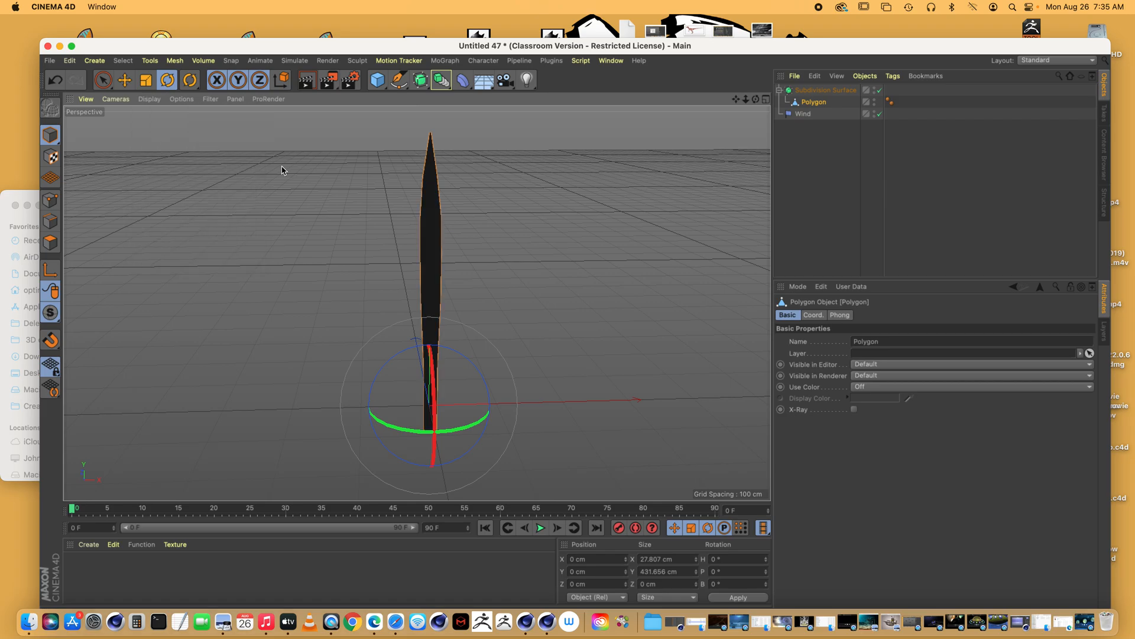
Step: Convert the Subdivision Surface to a mesh with Current State to Object and delete the original generator
{"action": "left_click", "coordinate": [815, 91]}
{"action": "left_click", "coordinate": [175, 60]}
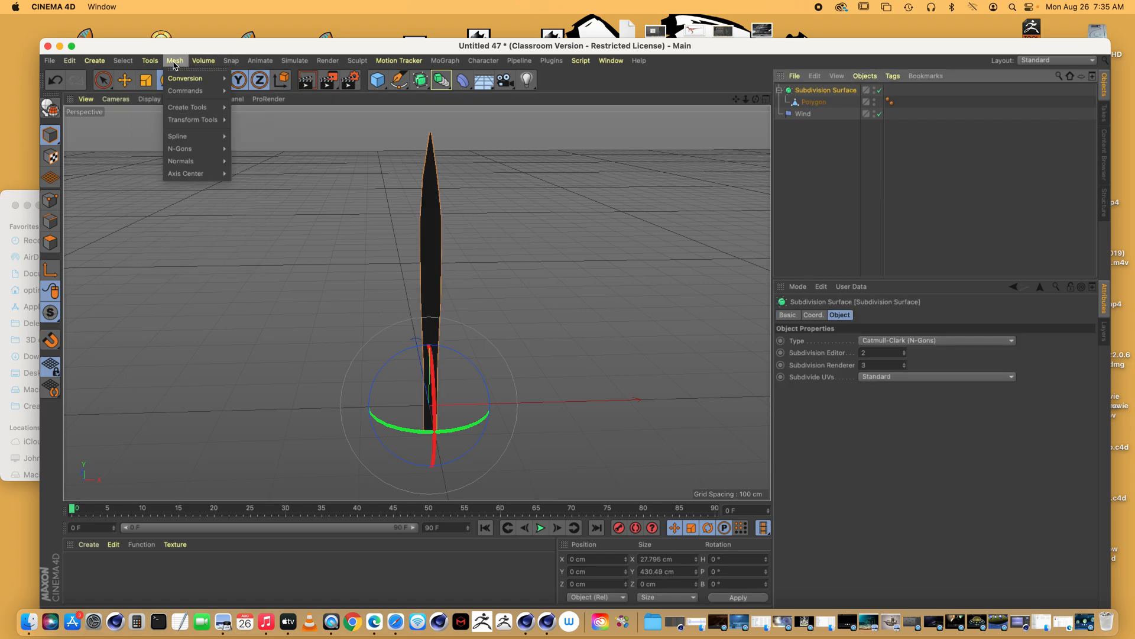
{"action": "mouse_move", "coordinate": [189, 78]}
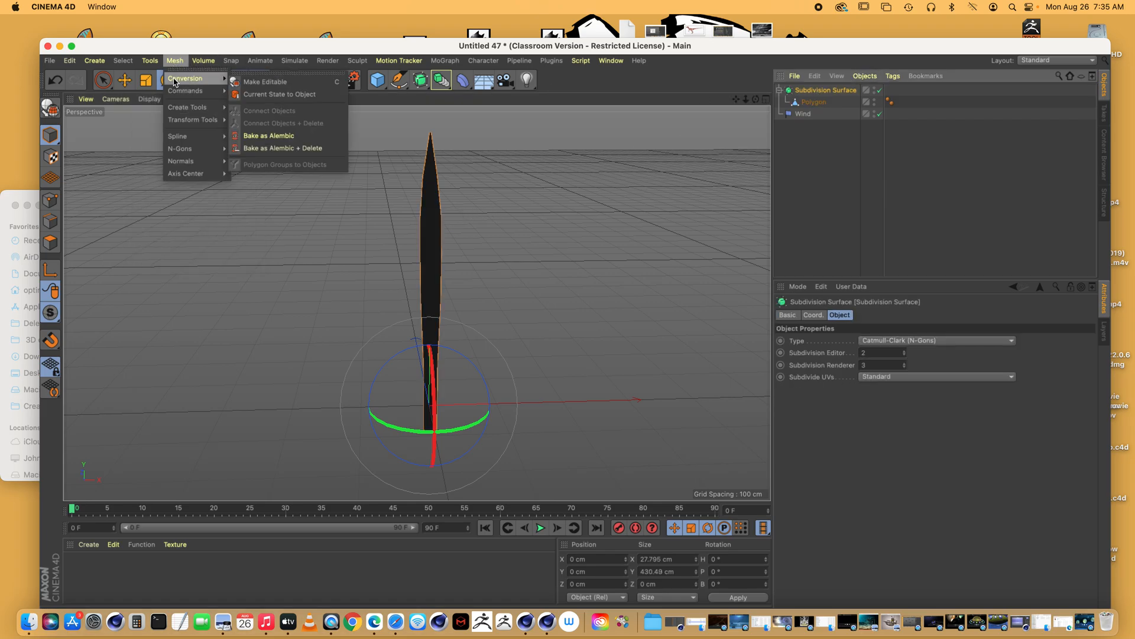
{"action": "left_click", "coordinate": [273, 94]}
{"action": "left_click", "coordinate": [805, 126]}
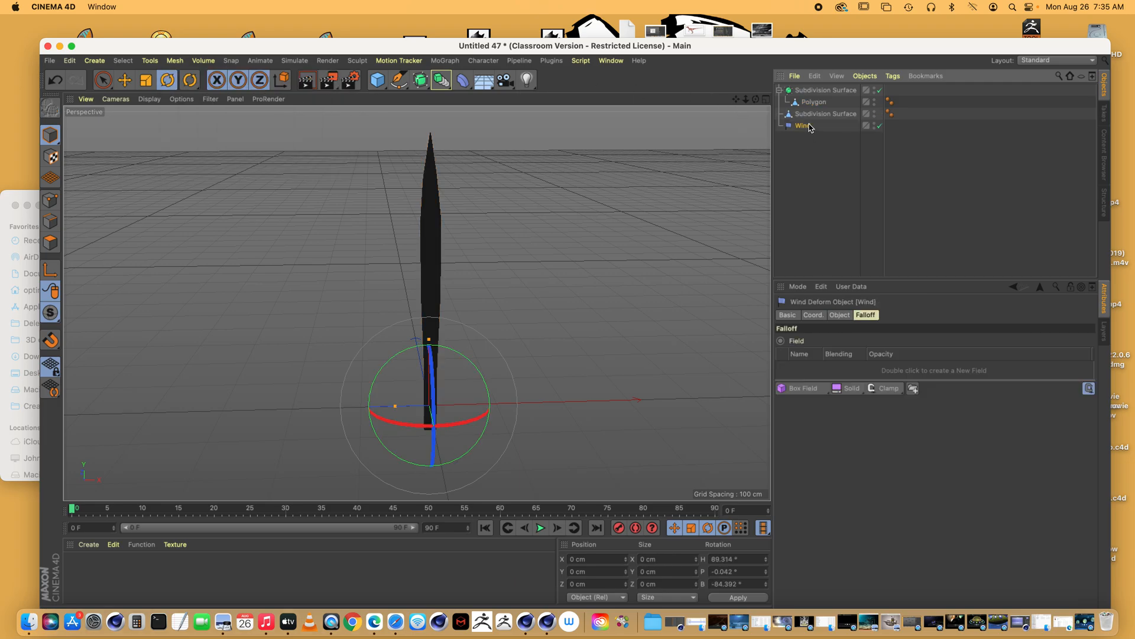
{"action": "left_click", "coordinate": [812, 89]}
{"action": "key", "text": "Delete"}
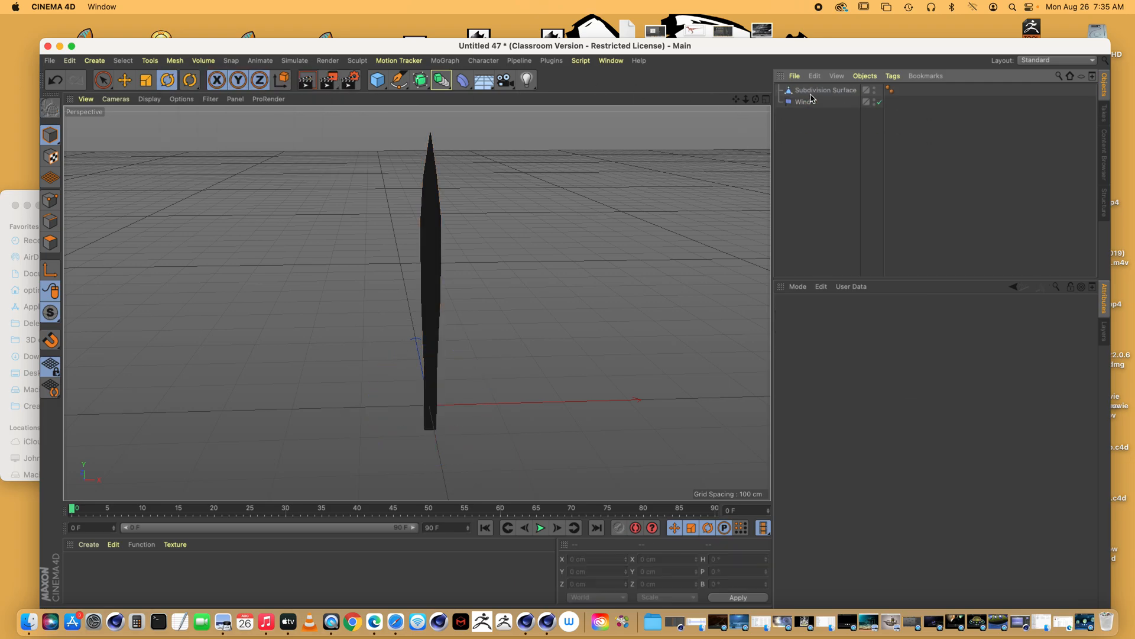
Step: Make the Wind deformer a child of the converted Subdivision Surface mesh
{"action": "left_click", "coordinate": [811, 93]}
{"action": "scroll", "coordinate": [417, 303], "scroll_direction": "up", "scroll_amount": 8}
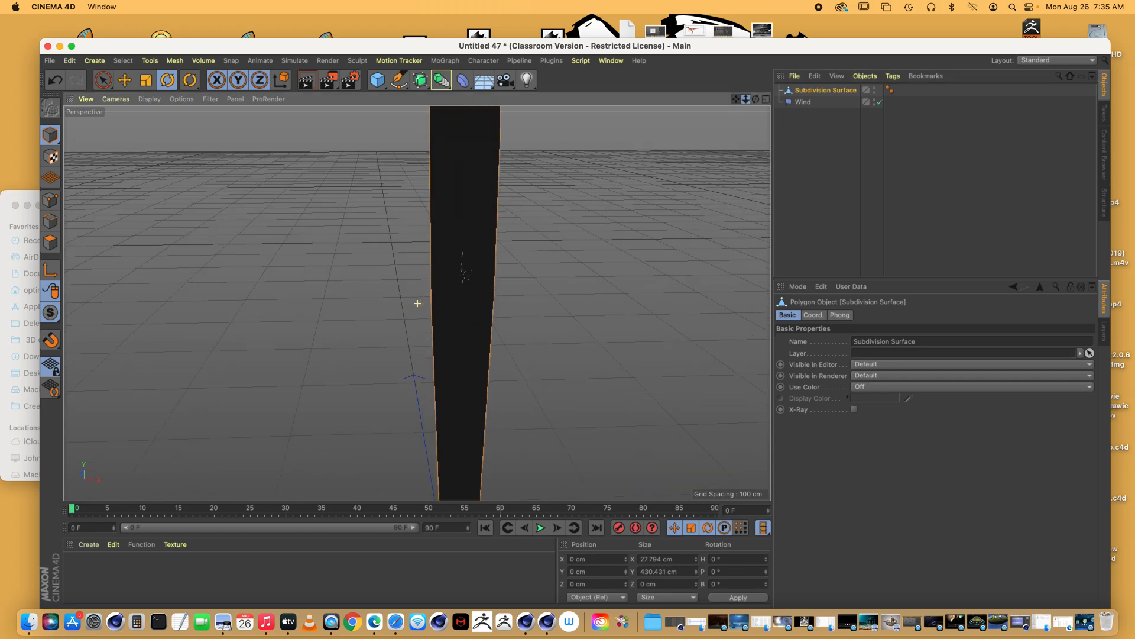
{"action": "scroll", "coordinate": [417, 303], "scroll_direction": "down", "scroll_amount": 6}
{"action": "scroll", "coordinate": [417, 303], "scroll_direction": "down", "scroll_amount": 1}
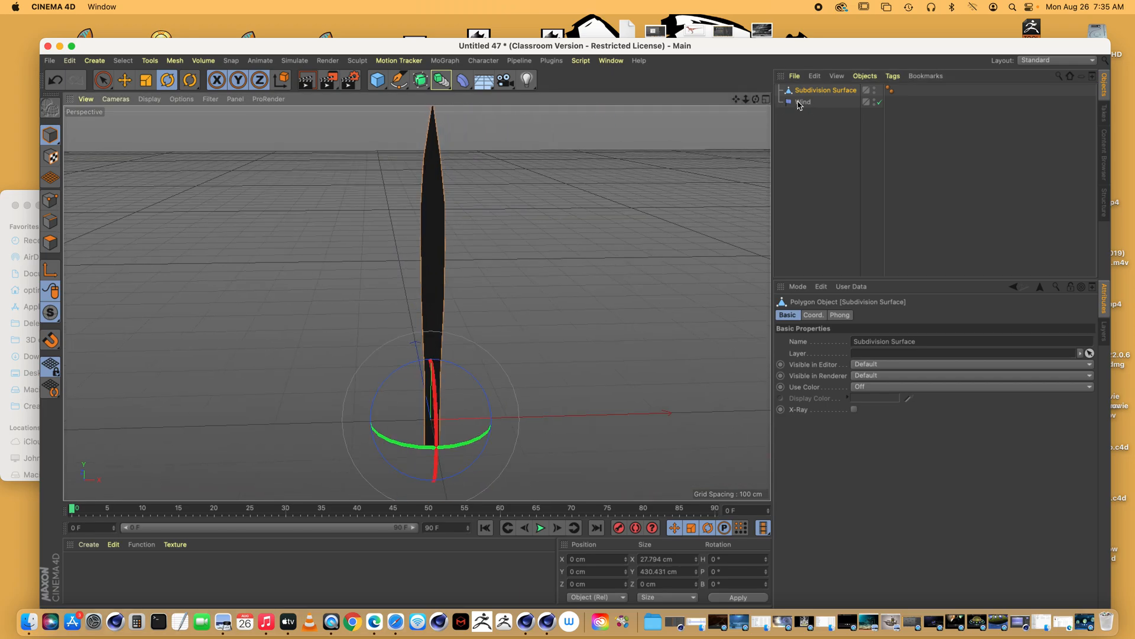
{"action": "left_click_drag", "start_coordinate": [800, 104], "coordinate": [820, 92]}
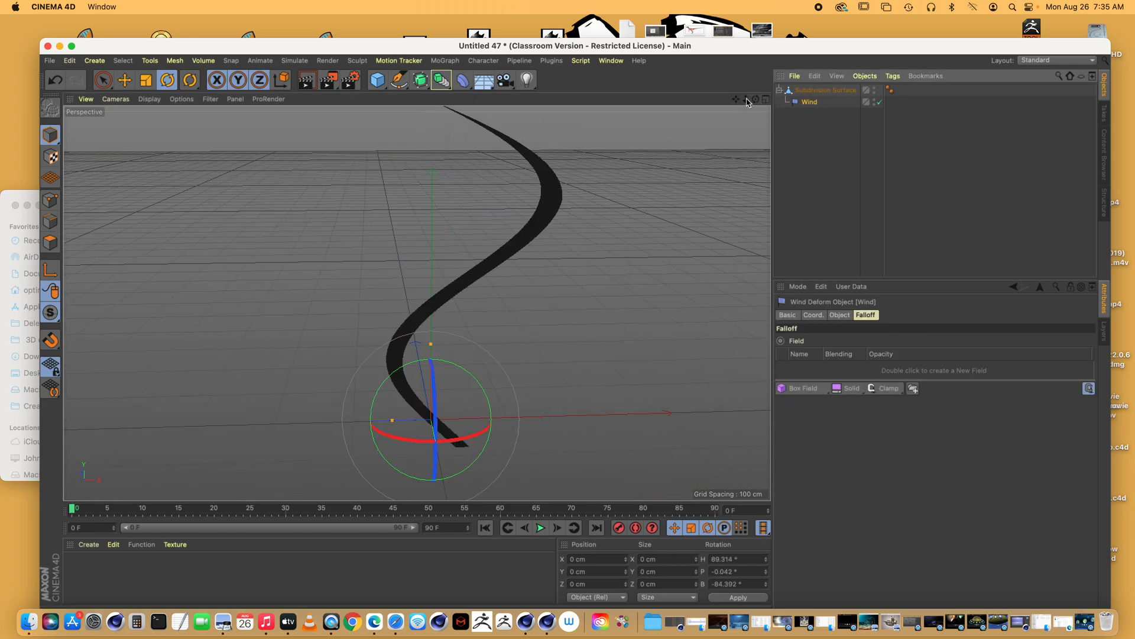
Step: Rotate the Wind deformer slightly to about H 89.2° and P 1.2°
{"action": "left_click_drag", "start_coordinate": [747, 100], "coordinate": [694, 128]}
{"action": "left_click", "coordinate": [806, 106]}
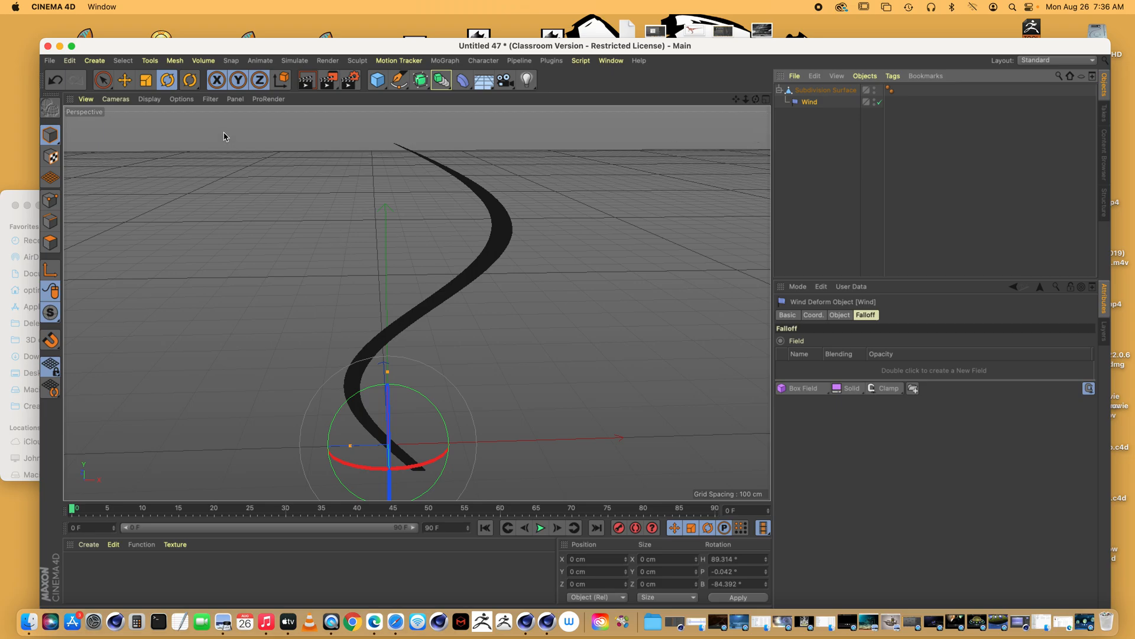
{"action": "left_click", "coordinate": [167, 80]}
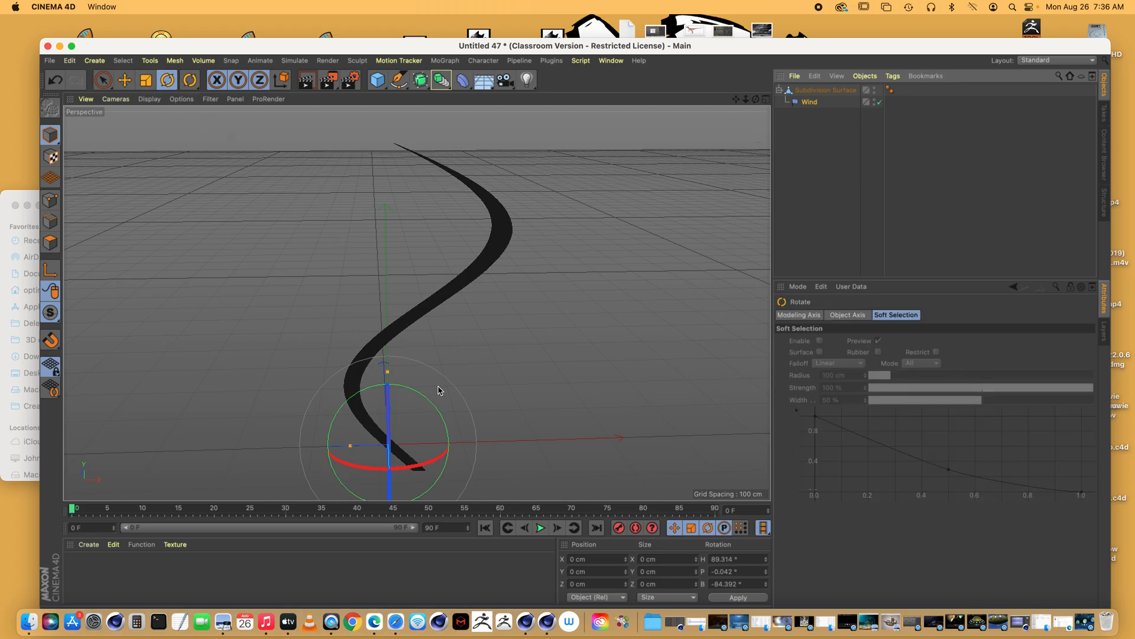
{"action": "left_click_drag", "start_coordinate": [757, 98], "coordinate": [824, 95]}
{"action": "left_click_drag", "start_coordinate": [377, 390], "coordinate": [364, 473]}
{"action": "left_click_drag", "start_coordinate": [756, 102], "coordinate": [727, 136]}
{"action": "left_click_drag", "start_coordinate": [349, 407], "coordinate": [425, 396]}
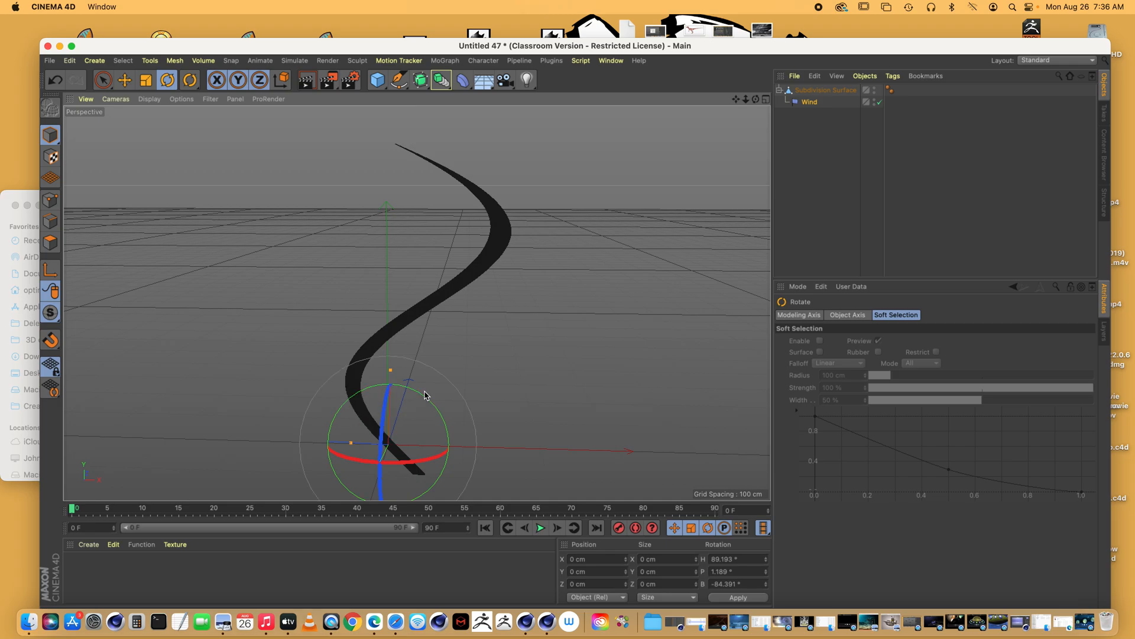
Step: Add a Box Field to the Wind deformer's falloff
{"action": "left_click", "coordinate": [805, 91]}
{"action": "left_click", "coordinate": [809, 101]}
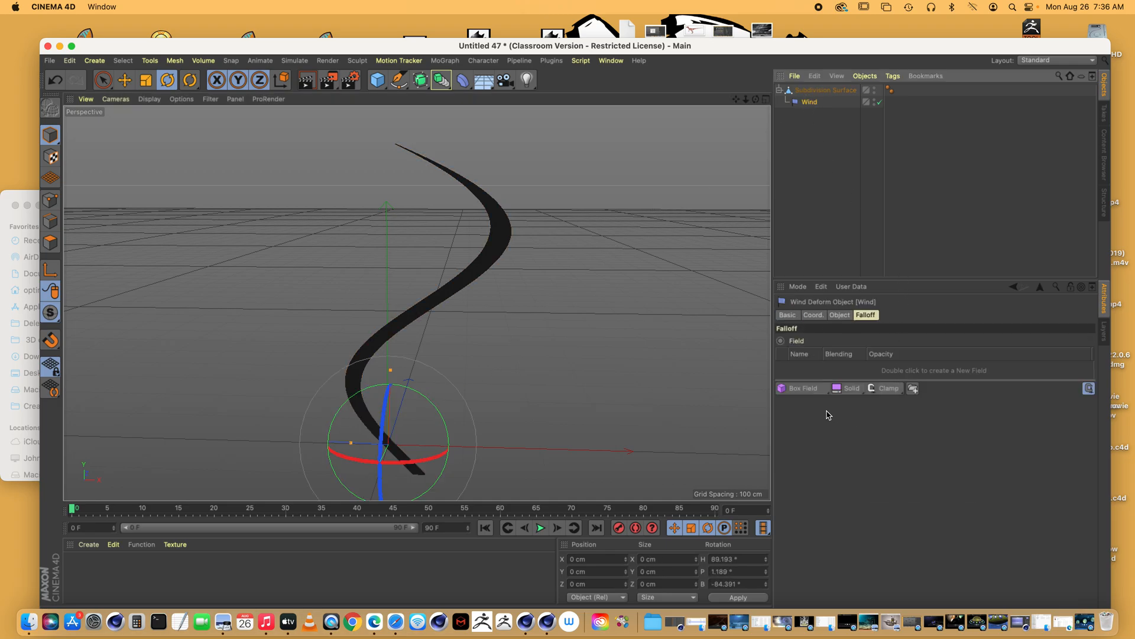
{"action": "left_click", "coordinate": [802, 390]}
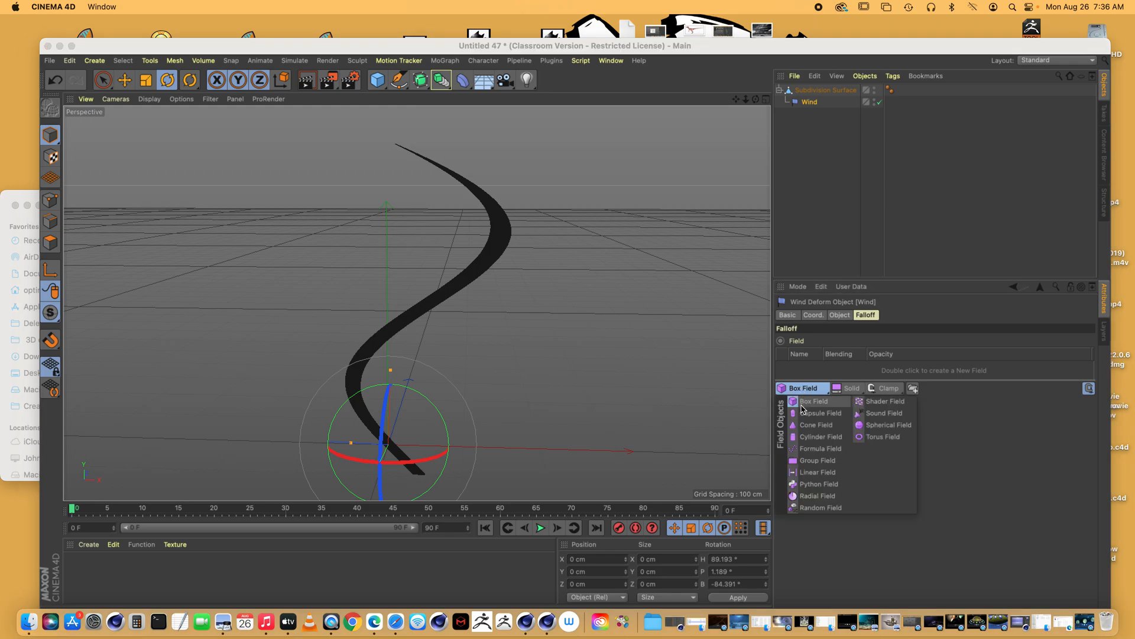
{"action": "left_click", "coordinate": [756, 338]}
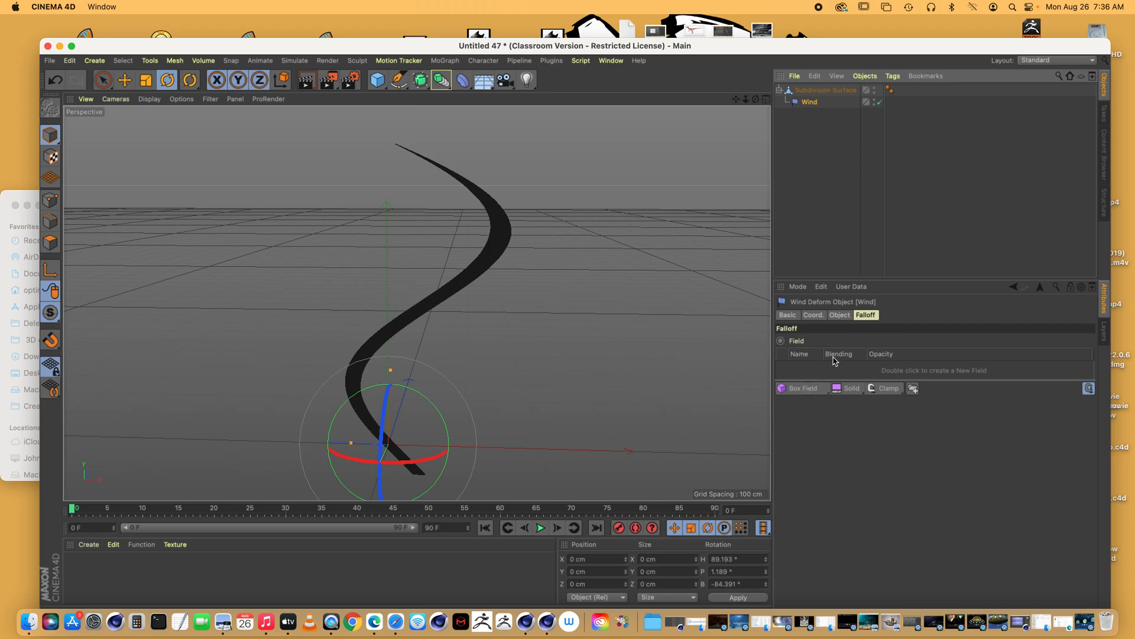
{"action": "left_click", "coordinate": [810, 389]}
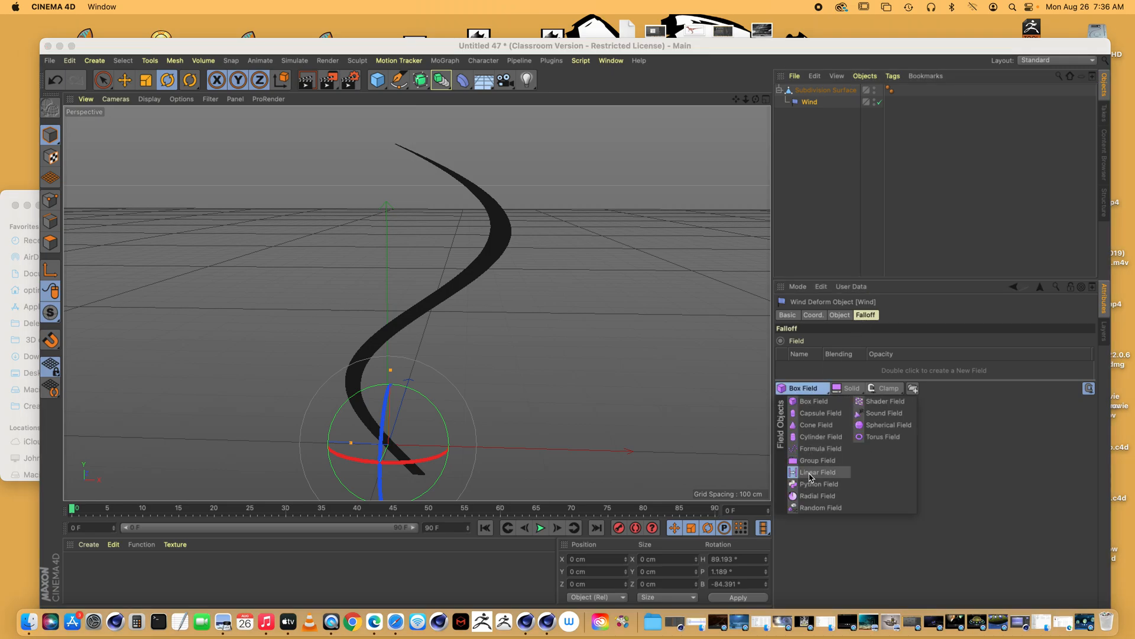
{"action": "left_click", "coordinate": [812, 406]}
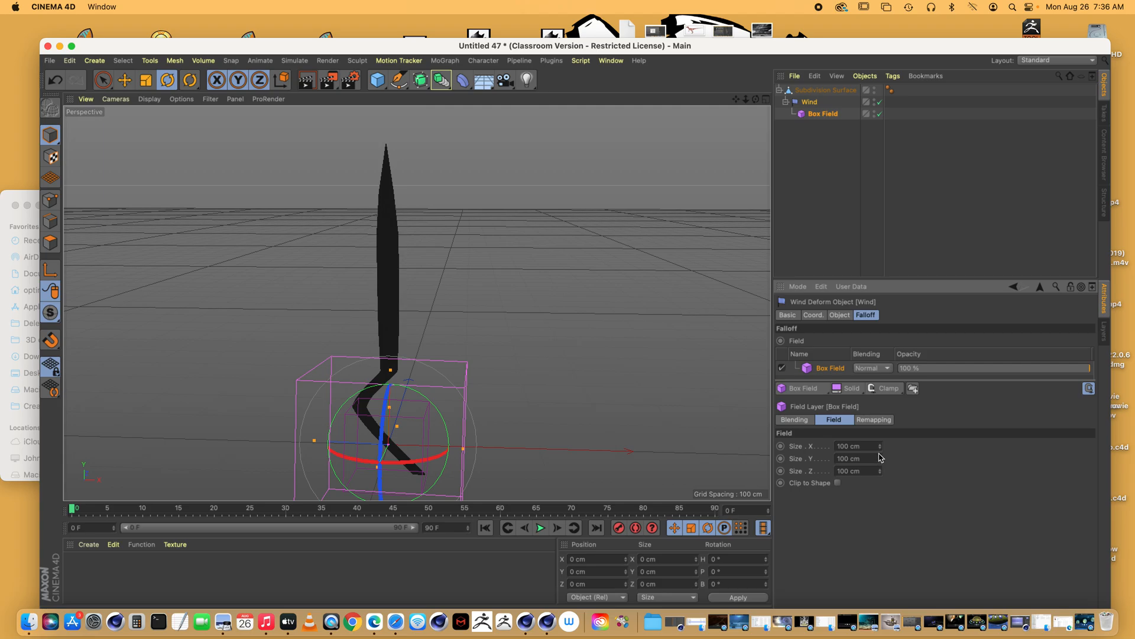
Step: Size the Box Field to X 396 cm, Y 43 cm and Z 50 cm, and lower its opacity to about 37%
{"action": "left_click_drag", "start_coordinate": [881, 449], "coordinate": [880, 474]}
{"action": "left_click_drag", "start_coordinate": [944, 375], "coordinate": [970, 377]}
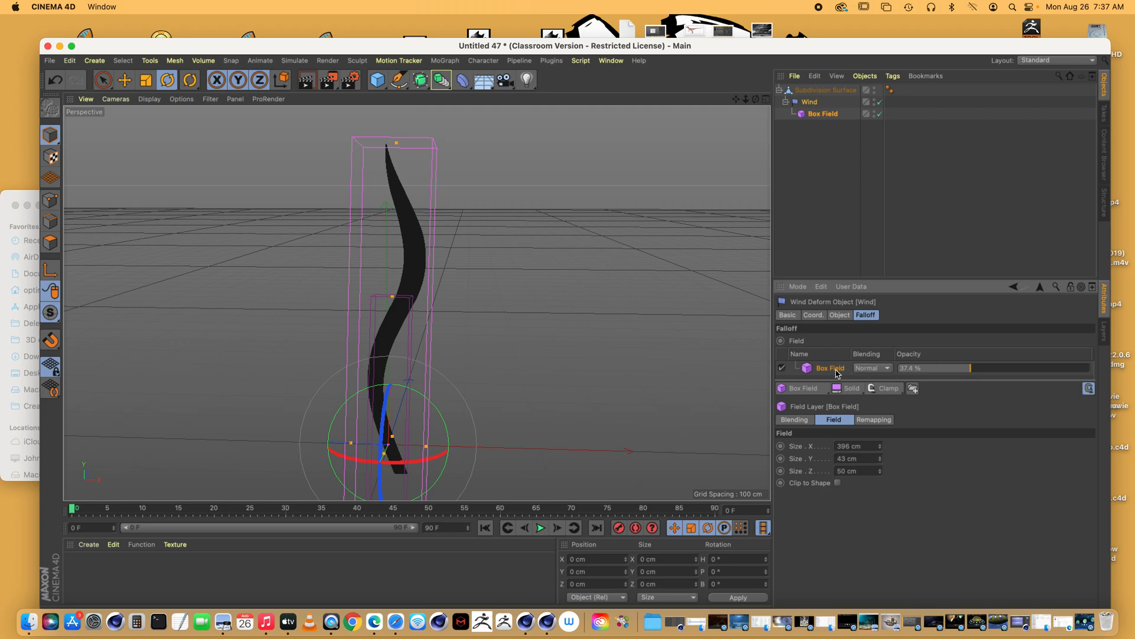
{"action": "left_click", "coordinate": [873, 368]}
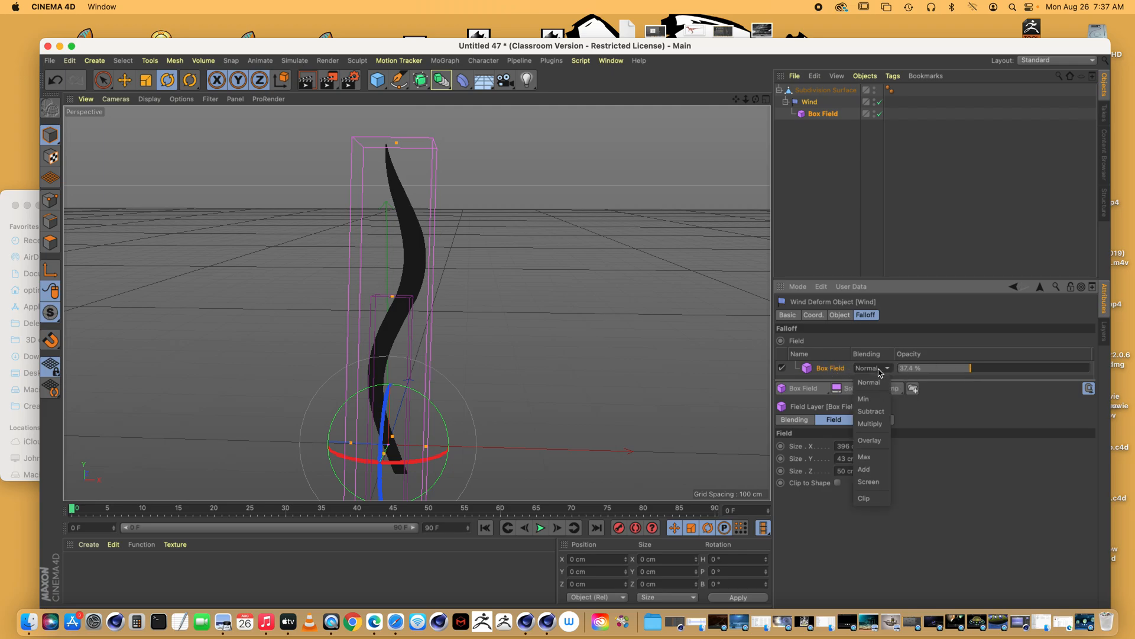
{"action": "left_click", "coordinate": [893, 322]}
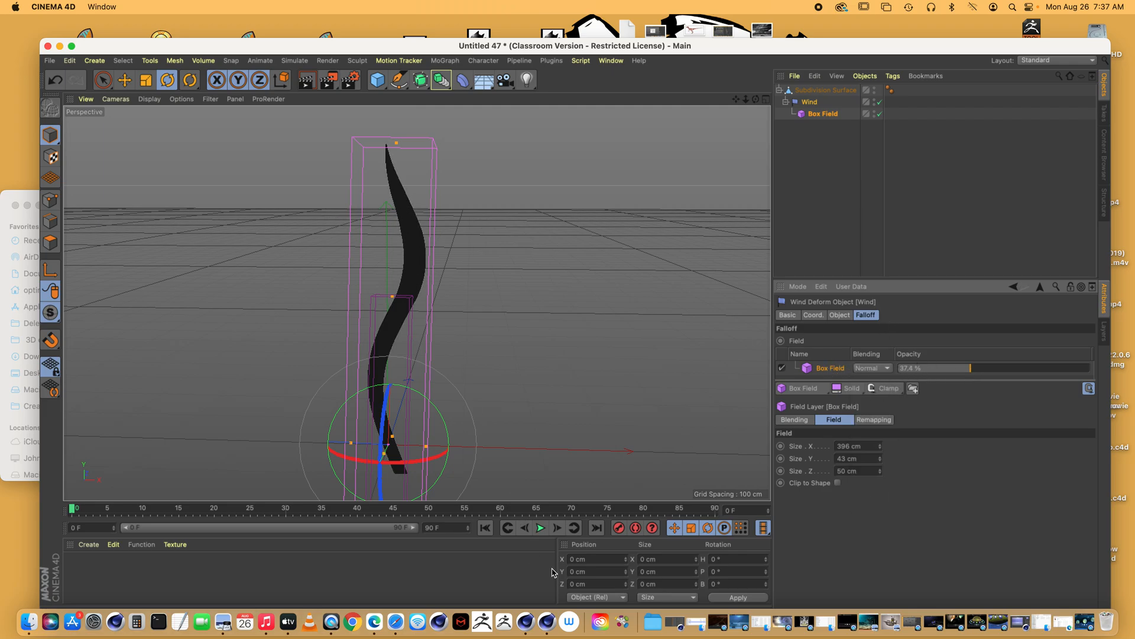
Step: Extend the timeline and its preview range to 5000 frames and play the animation with Gouraud Shading in the viewport
{"action": "left_click_drag", "start_coordinate": [453, 527], "coordinate": [387, 528]}
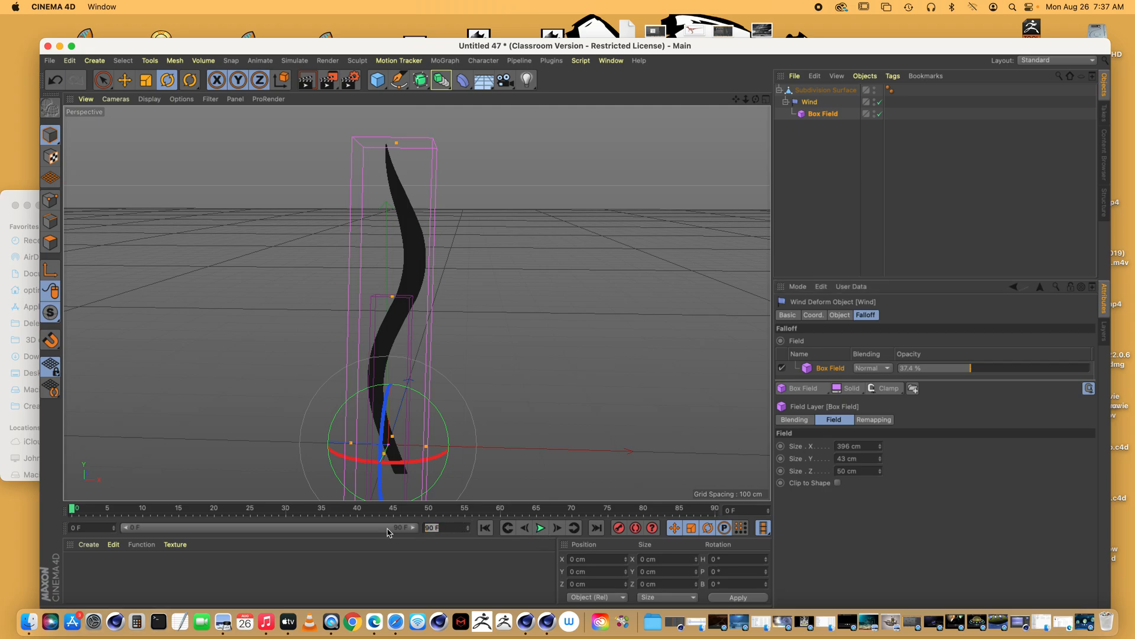
{"action": "key", "text": "Return"}
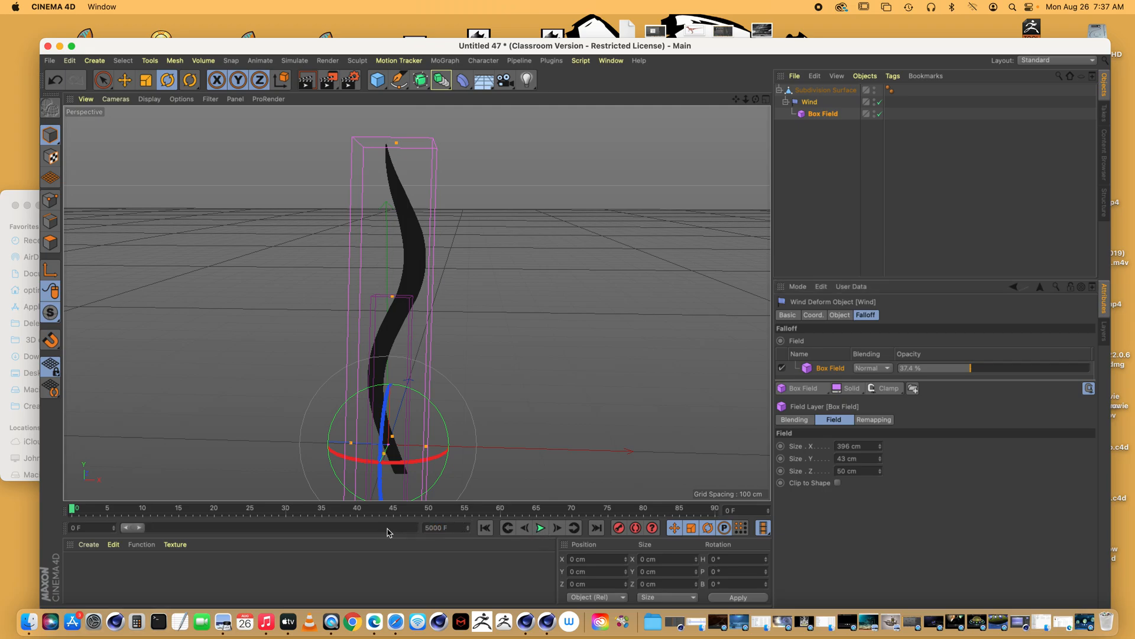
{"action": "left_click_drag", "start_coordinate": [142, 526], "coordinate": [417, 527]}
{"action": "left_click", "coordinate": [543, 527]}
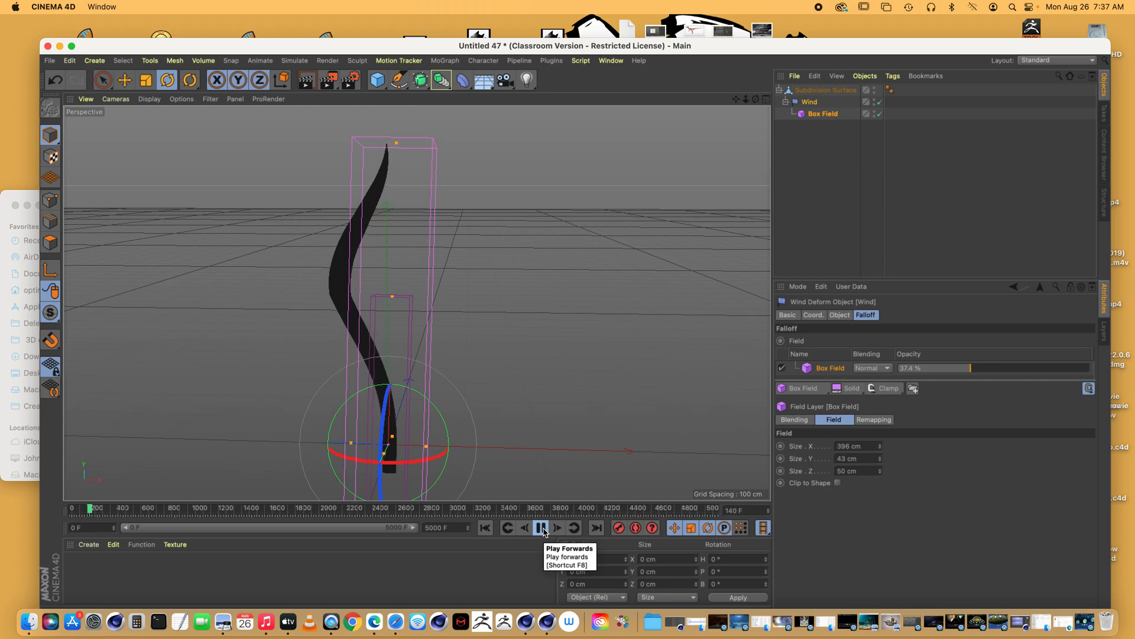
{"action": "left_click", "coordinate": [150, 99]}
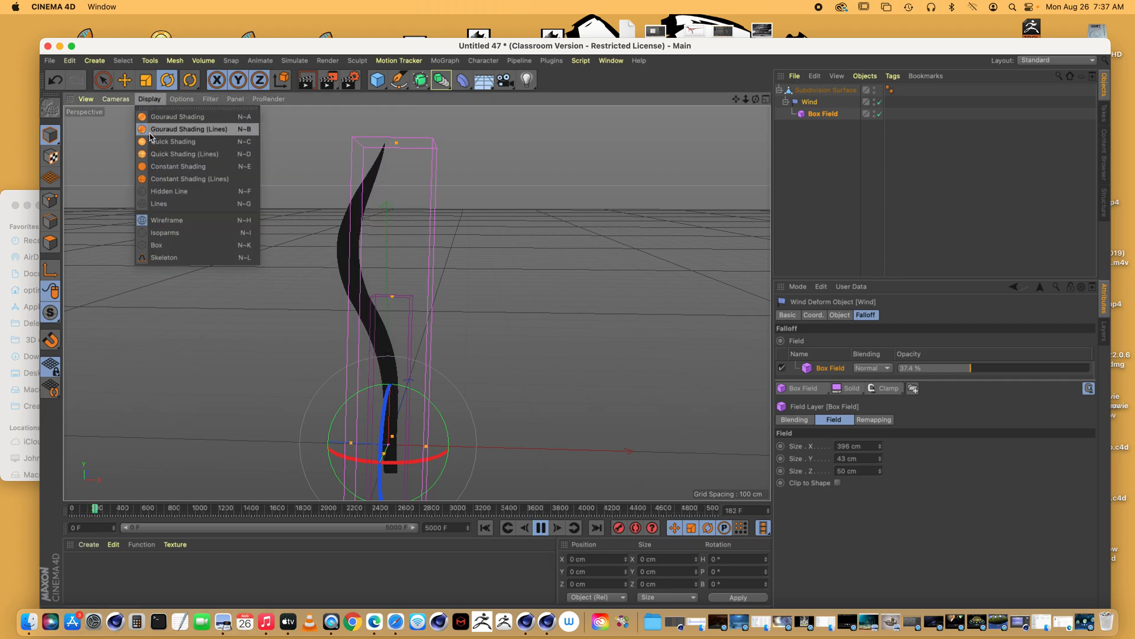
{"action": "left_click", "coordinate": [150, 124]}
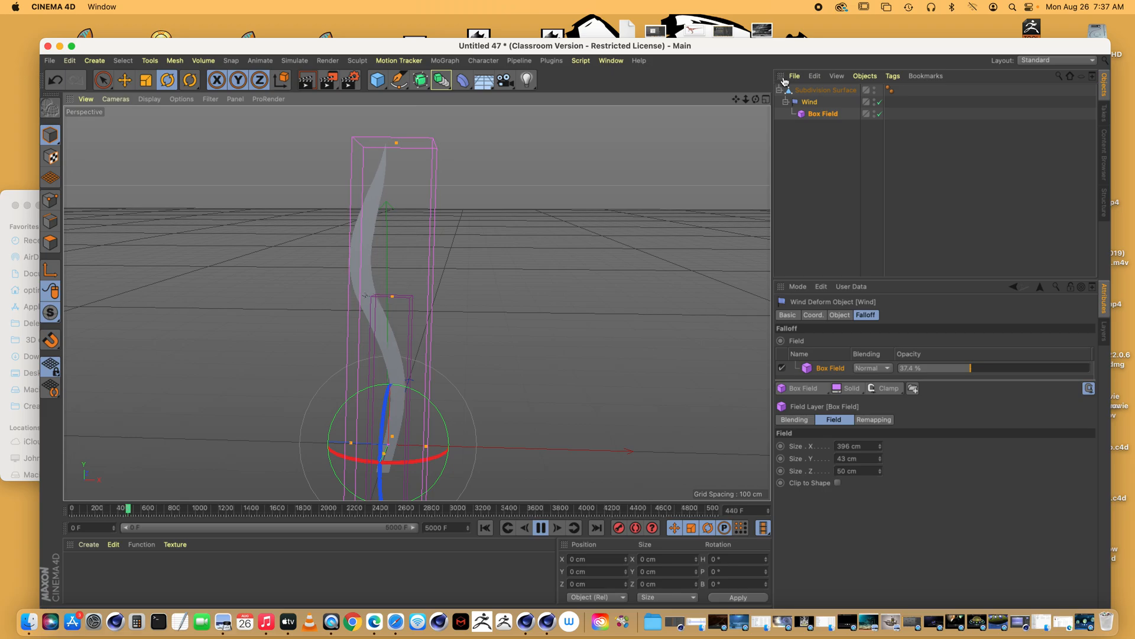
Step: Duplicate the seaweed blade together with its Wind deformer and scale the copy up to about 141%
{"action": "left_click", "coordinate": [822, 91]}
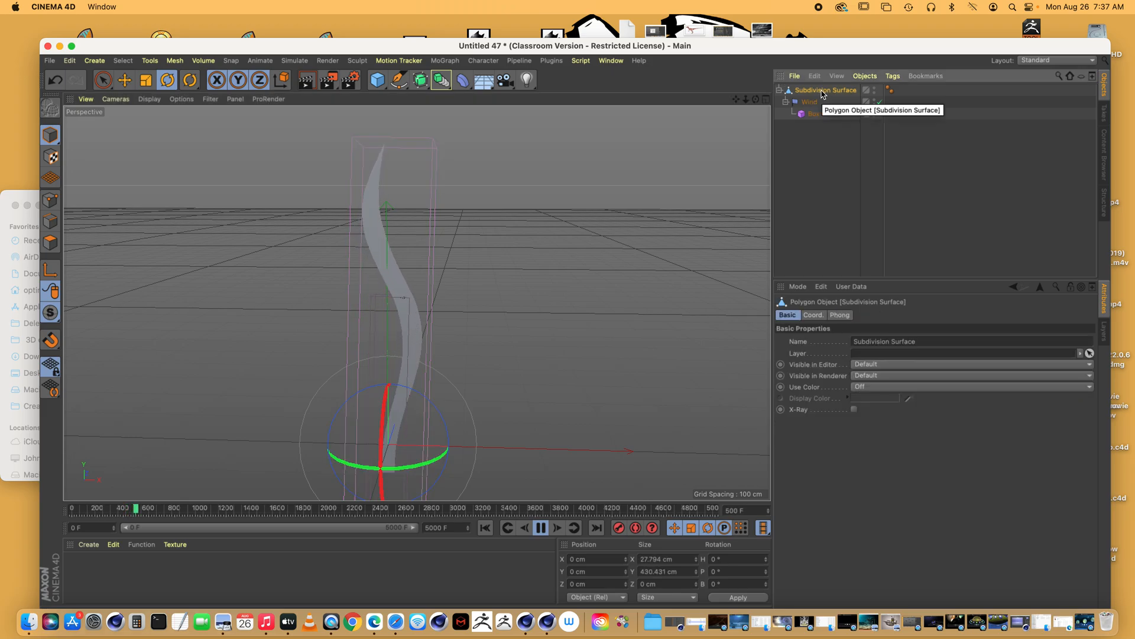
{"action": "key", "text": "super+c"}
{"action": "key", "text": "super+v"}
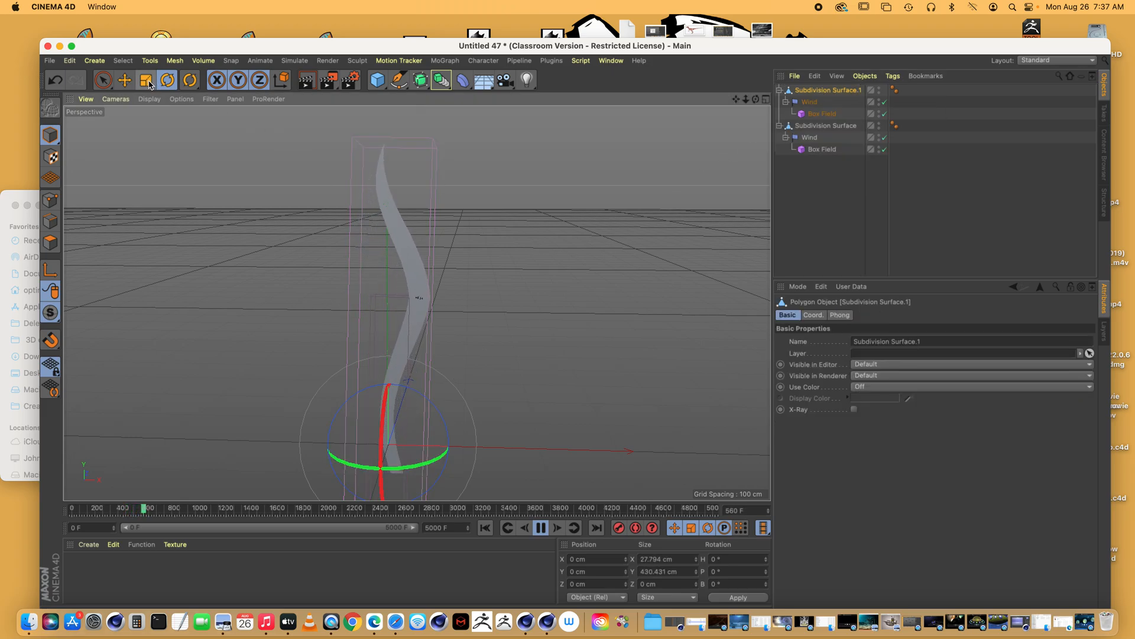
{"action": "left_click", "coordinate": [146, 80]}
{"action": "left_click_drag", "start_coordinate": [569, 385], "coordinate": [750, 382]}
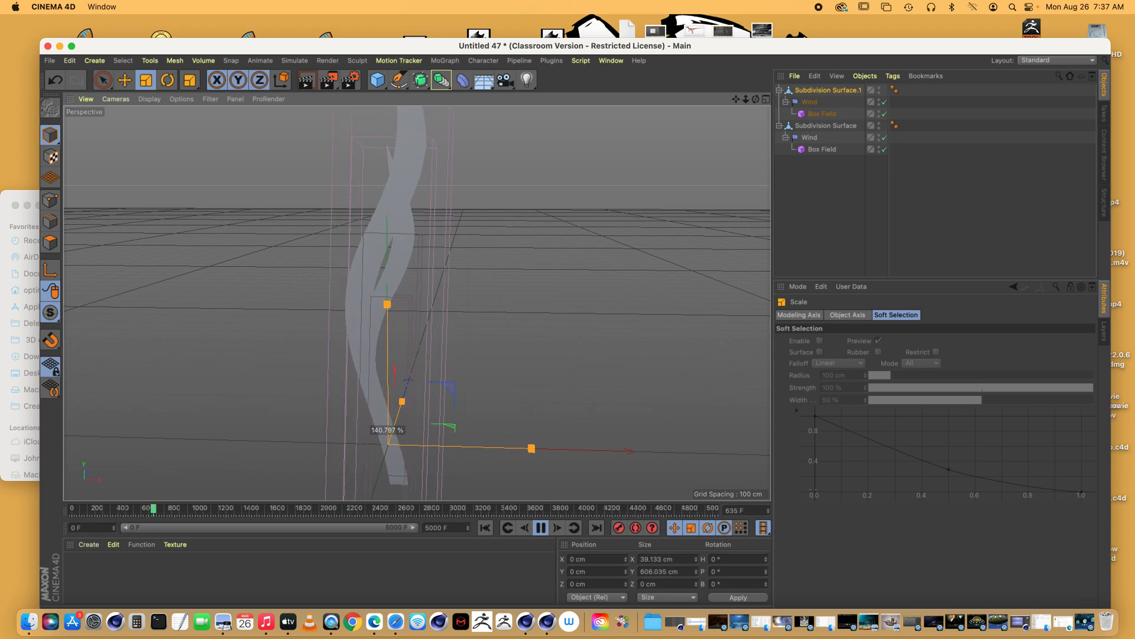
Step: Rotate the duplicated blade to about H -142.4° and place it beside the original at about X -29 cm, Z 20 cm
{"action": "left_click", "coordinate": [124, 80]}
{"action": "left_click_drag", "start_coordinate": [488, 450], "coordinate": [254, 449]}
{"action": "left_click", "coordinate": [168, 79]}
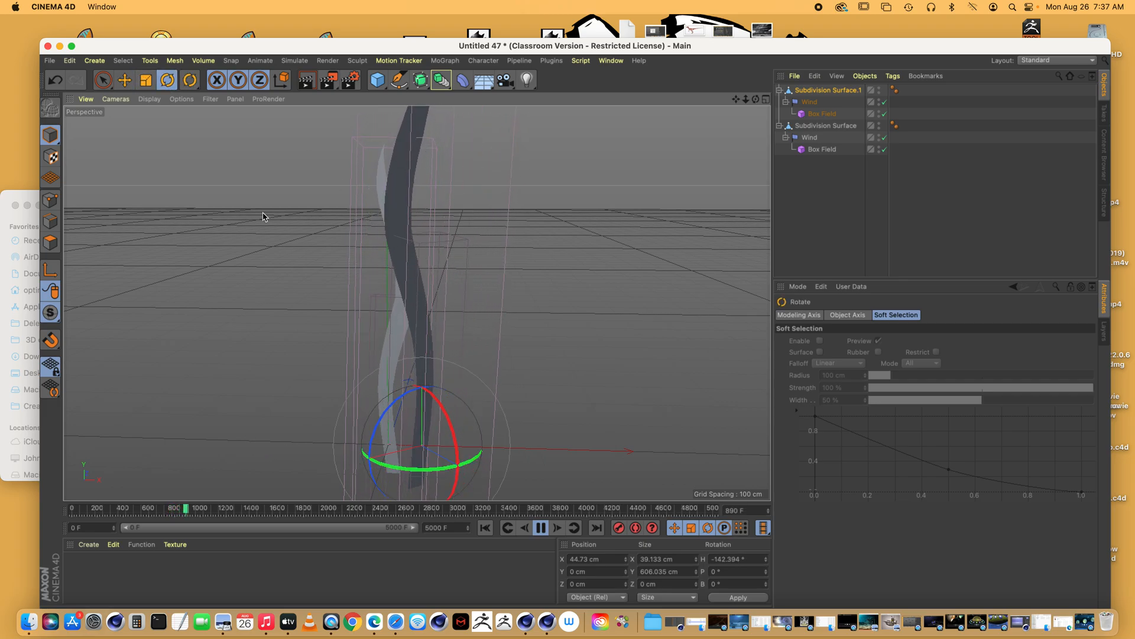
{"action": "left_click", "coordinate": [124, 80]}
{"action": "left_click_drag", "start_coordinate": [430, 451], "coordinate": [284, 470]}
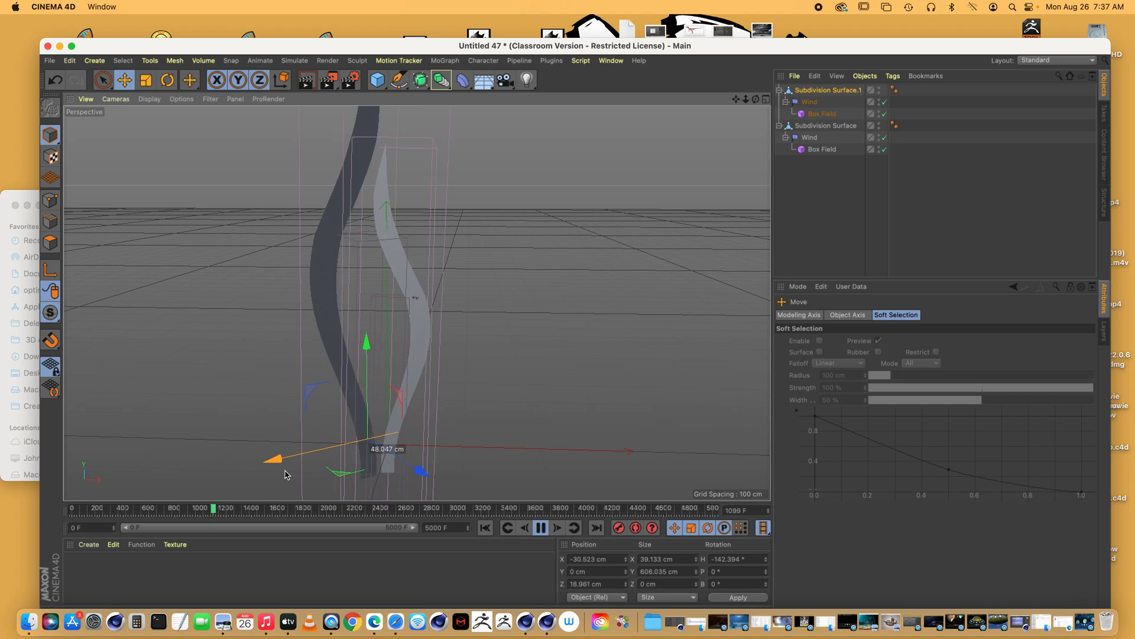
{"action": "left_click", "coordinate": [763, 134]}
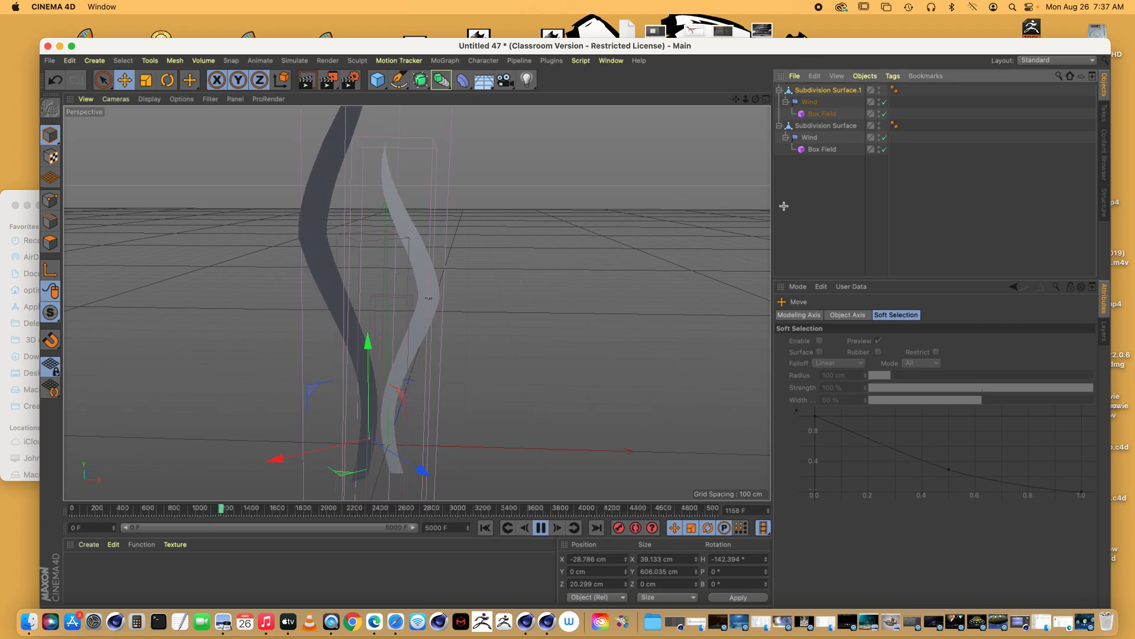
Step: Add a Landscape object beneath the blades and raise its height to about 338 cm
{"action": "mouse_move", "coordinate": [756, 99]}
{"action": "left_mouse_down"}
{"action": "mouse_move", "coordinate": [828, 113]}
{"action": "mouse_move", "coordinate": [763, 97]}
{"action": "mouse_move", "coordinate": [725, 106]}
{"action": "mouse_move", "coordinate": [746, 102]}
{"action": "left_mouse_up"}
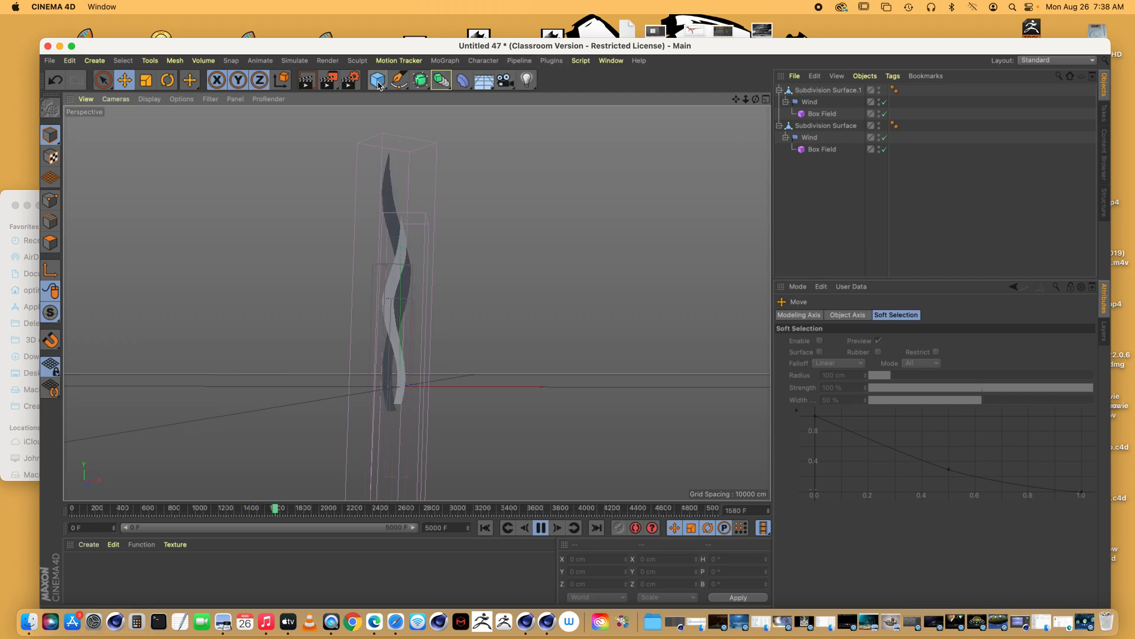
{"action": "left_click_drag", "start_coordinate": [379, 83], "coordinate": [624, 162]}
{"action": "left_click_drag", "start_coordinate": [403, 367], "coordinate": [401, 311]}
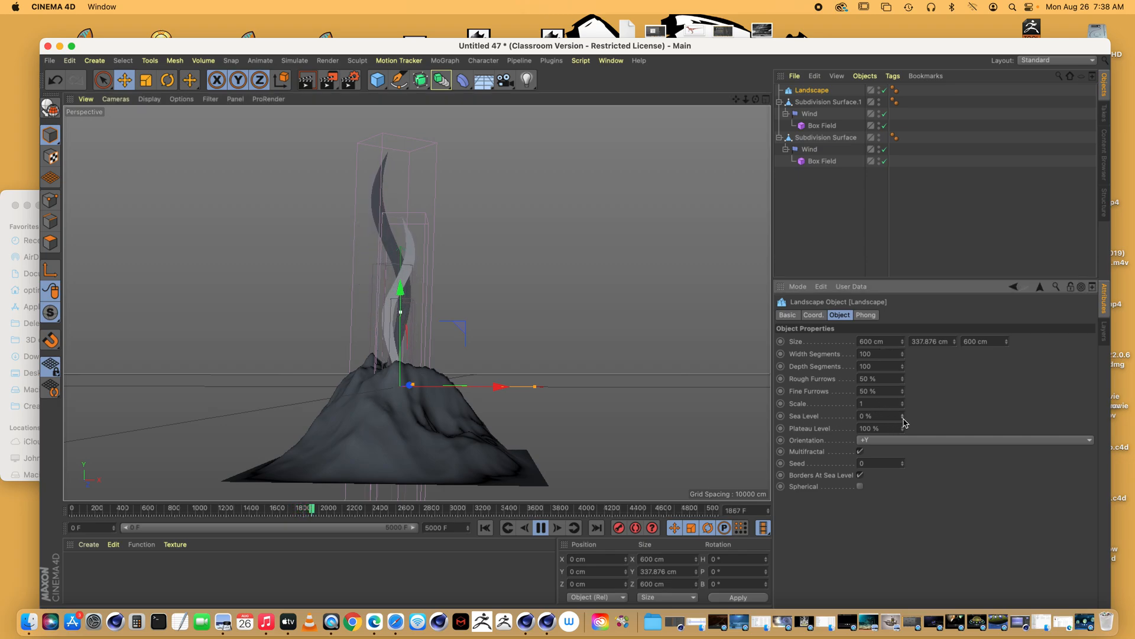
Step: Set the Landscape's Sea Level to 50% and Plateau Level to 59%, and lower its height to about 125 cm
{"action": "mouse_move", "coordinate": [903, 418]}
{"action": "left_mouse_down"}
{"action": "mouse_move", "coordinate": [905, 439]}
{"action": "mouse_move", "coordinate": [904, 426]}
{"action": "left_mouse_up"}
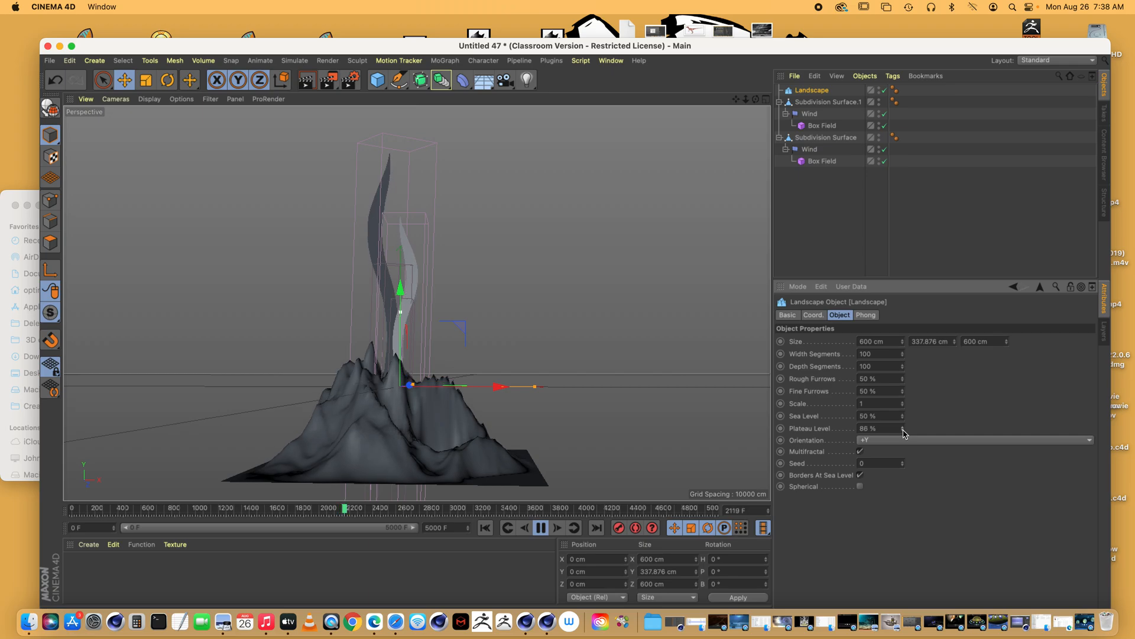
{"action": "left_click_drag", "start_coordinate": [402, 315], "coordinate": [404, 362]}
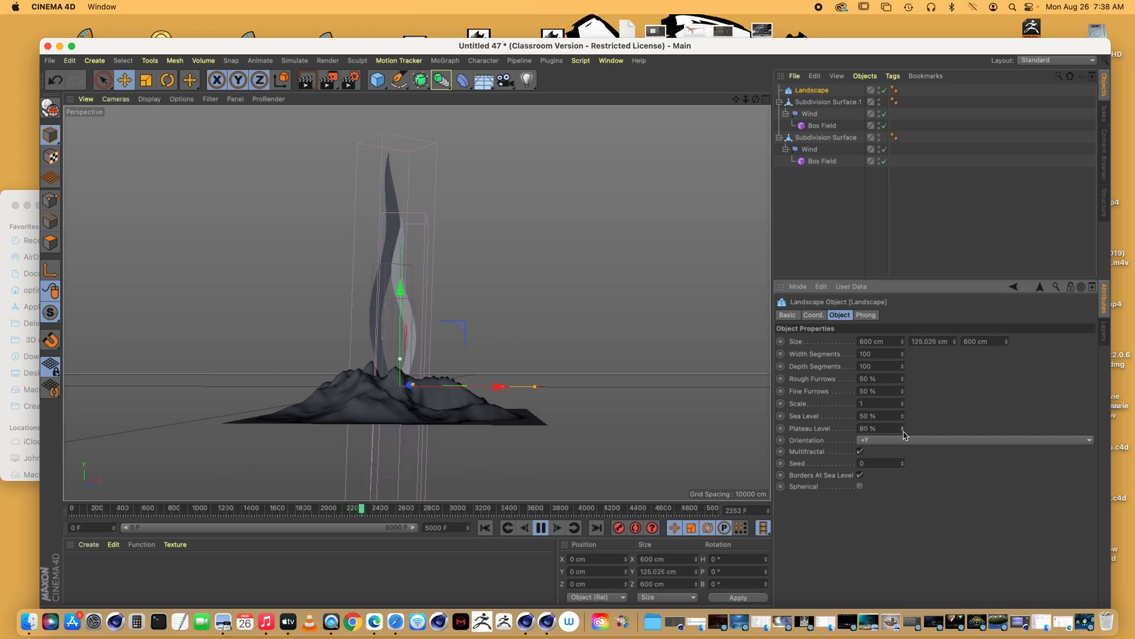
{"action": "left_click_drag", "start_coordinate": [903, 429], "coordinate": [902, 435]}
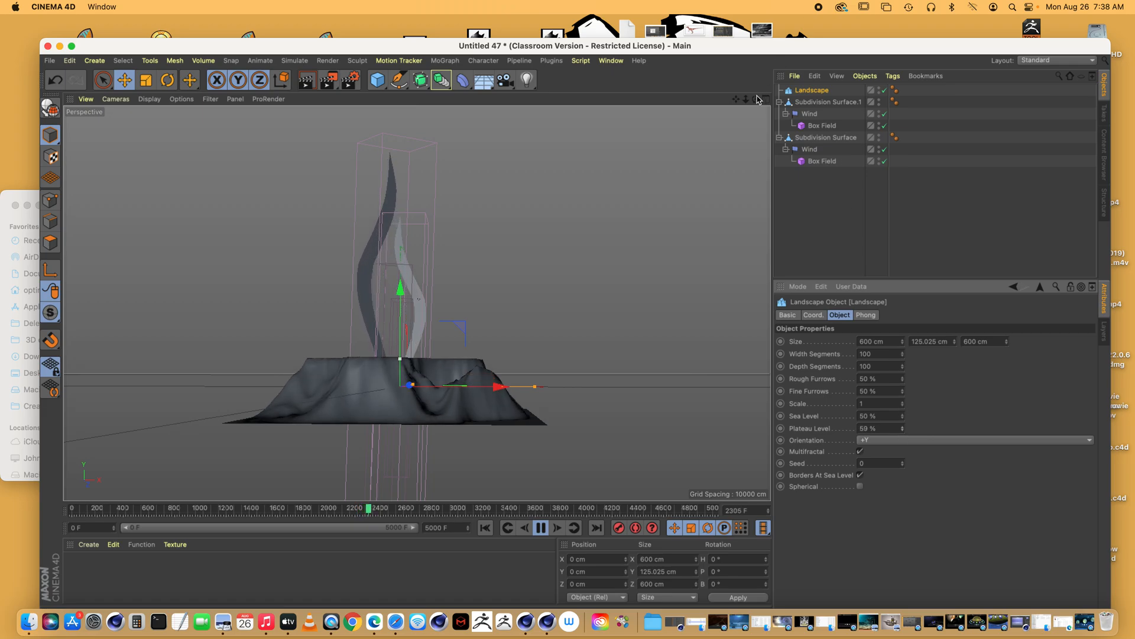
Step: Scale the Landscape up uniformly to about 3262 cm wide and deep and 680 cm high
{"action": "left_click_drag", "start_coordinate": [756, 99], "coordinate": [512, 130]}
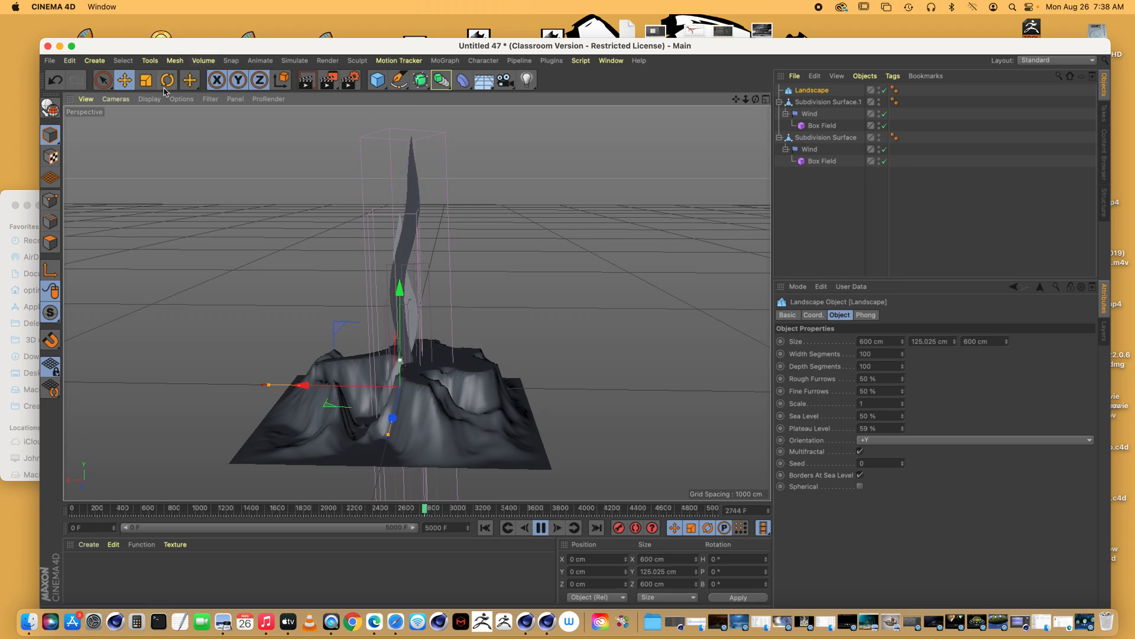
{"action": "left_click", "coordinate": [145, 80]}
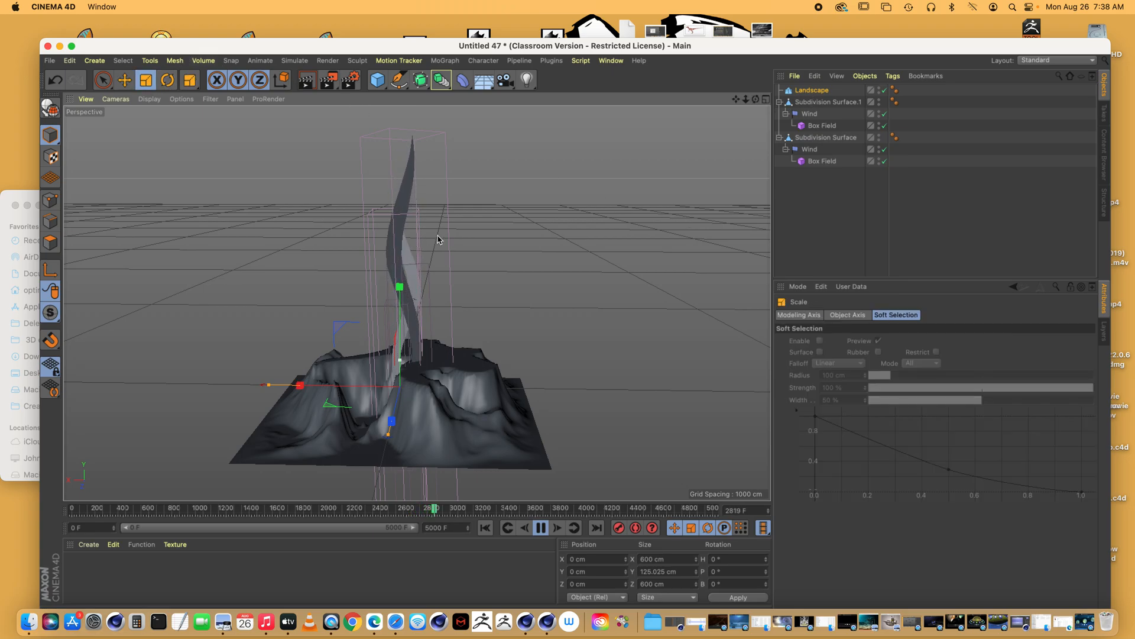
{"action": "mouse_move", "coordinate": [437, 240]}
{"action": "left_mouse_down"}
{"action": "mouse_move", "coordinate": [698, 235]}
{"action": "mouse_move", "coordinate": [436, 232]}
{"action": "left_mouse_up"}
{"action": "left_click_drag", "start_coordinate": [746, 100], "coordinate": [648, 103]}
Step: Set the Landscape's width and depth segments to 200 each
{"action": "left_click", "coordinate": [811, 91]}
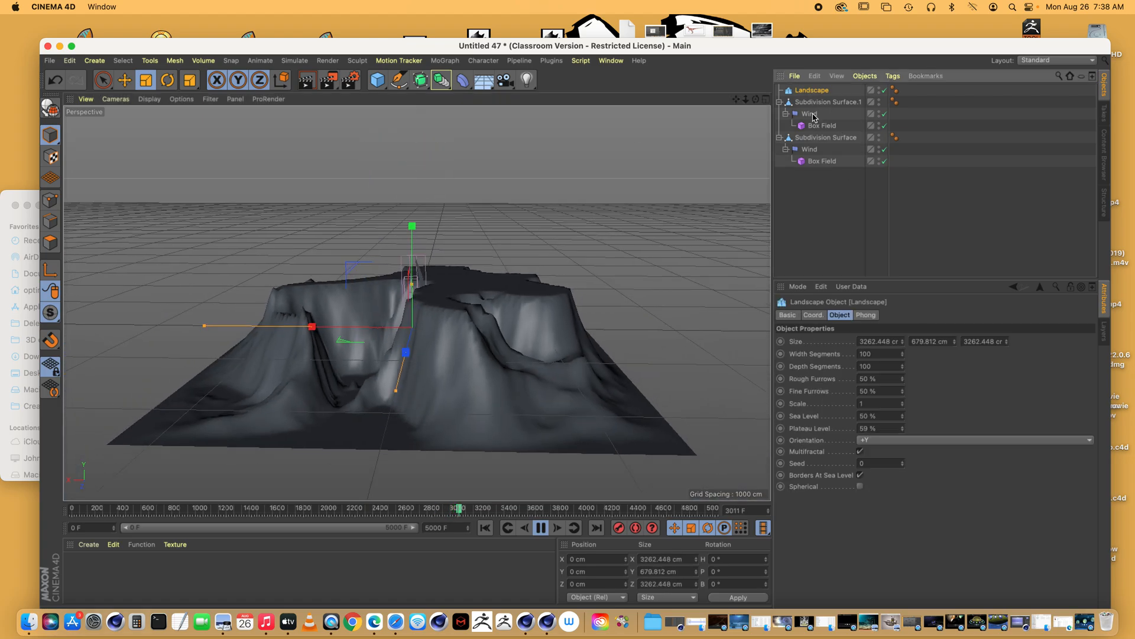
{"action": "left_click", "coordinate": [884, 354]}
{"action": "type", "text": "2"}
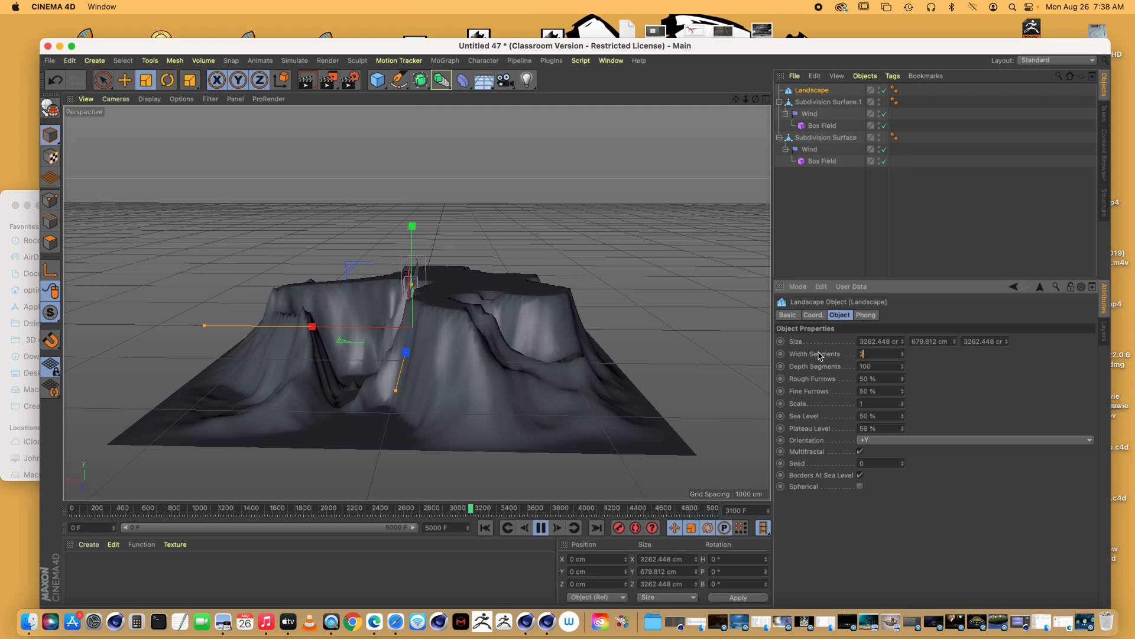
{"action": "type", "text": "00"}
{"action": "key", "text": "Tab"}
{"action": "type", "text": "200"}
{"action": "key", "text": "Return"}
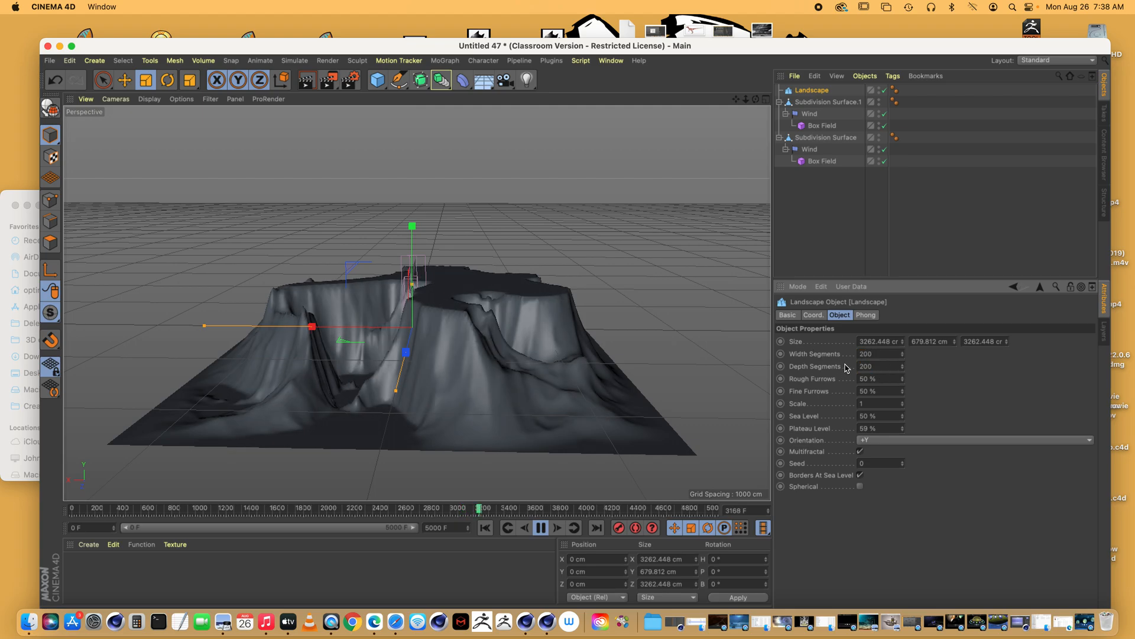
Step: Set the Landscape's Rough Furrows to 0% and flatten its height to about 190 cm
{"action": "left_click", "coordinate": [887, 378]}
{"action": "type", "text": "0"}
{"action": "key", "text": "Return"}
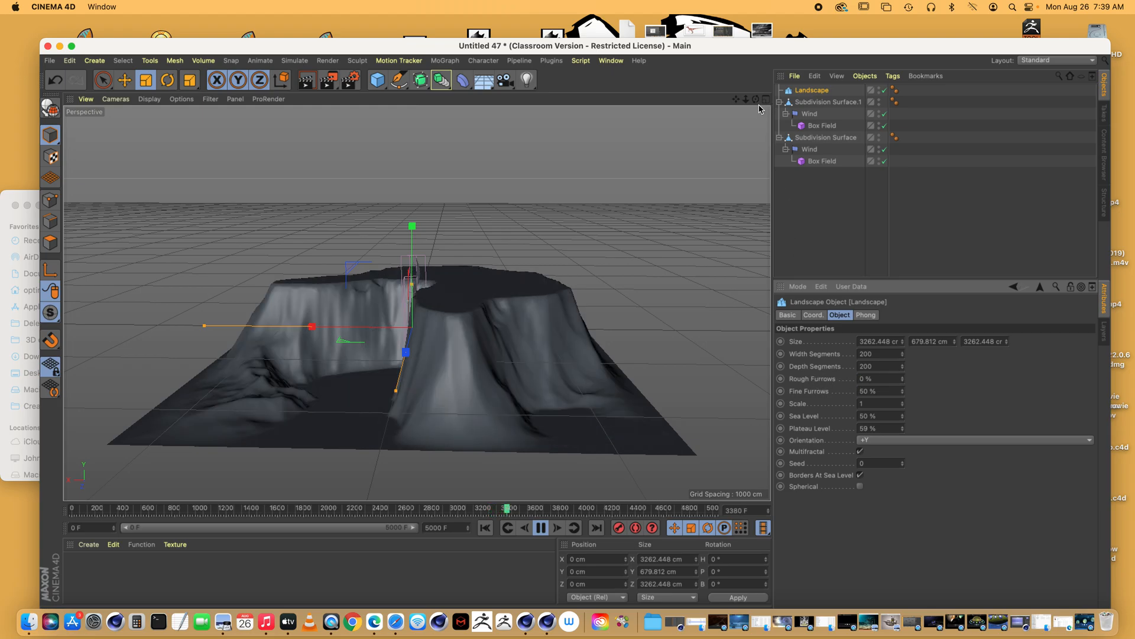
{"action": "left_click_drag", "start_coordinate": [759, 106], "coordinate": [747, 106]}
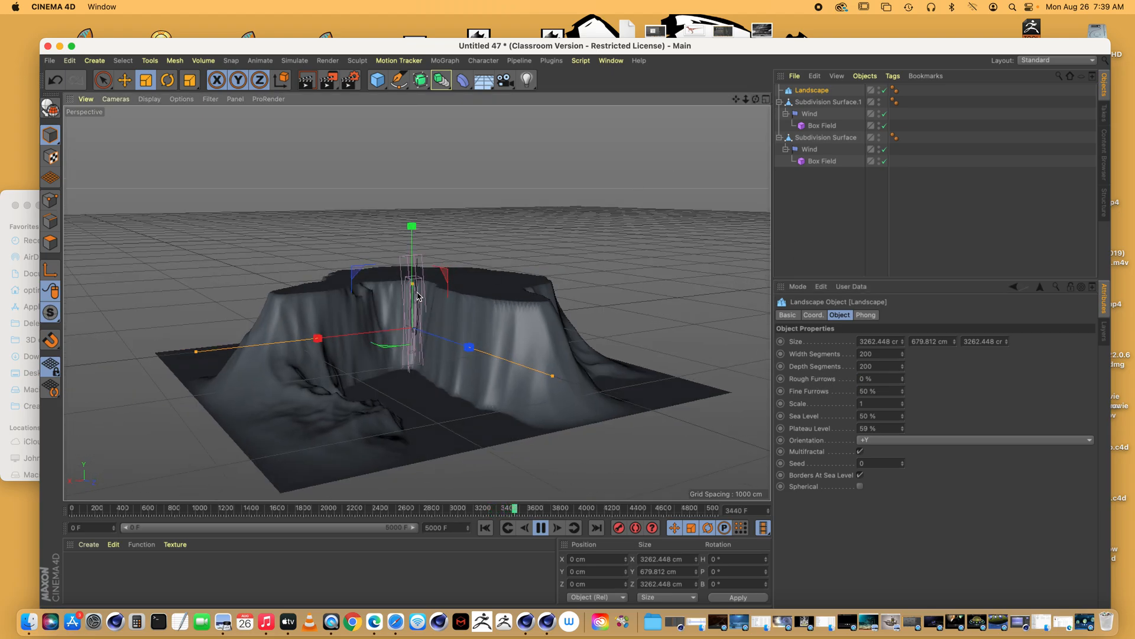
{"action": "mouse_move", "coordinate": [418, 296]}
{"action": "left_mouse_down"}
{"action": "mouse_move", "coordinate": [414, 328]}
{"action": "mouse_move", "coordinate": [412, 315]}
{"action": "left_mouse_up"}
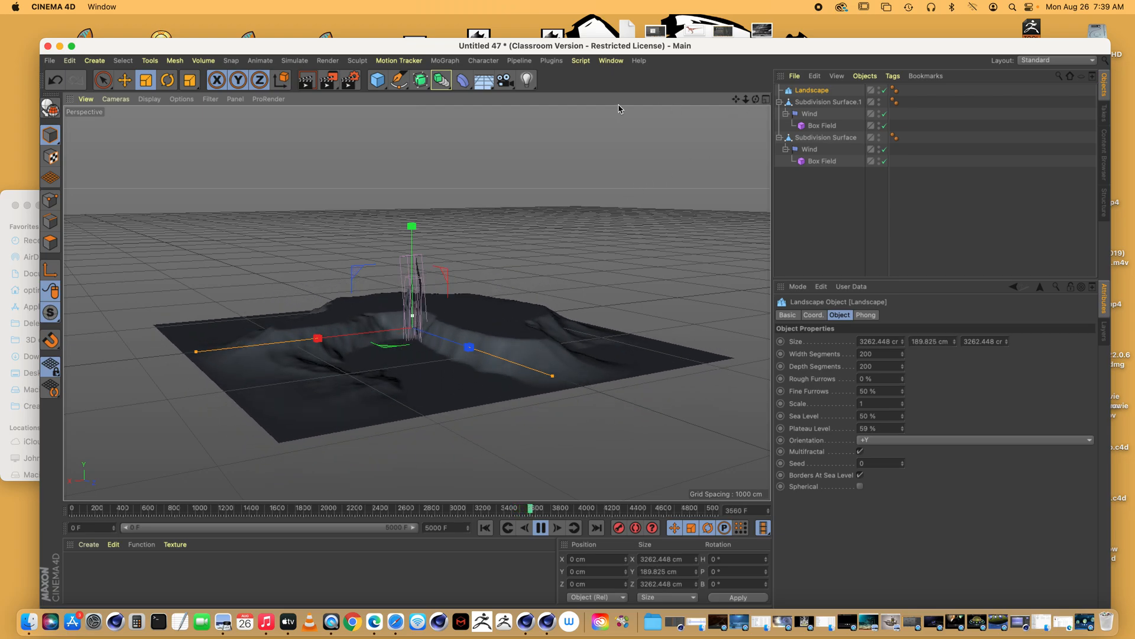
Step: Duplicate the Landscape and make the copy spherical
{"action": "left_click", "coordinate": [382, 88]}
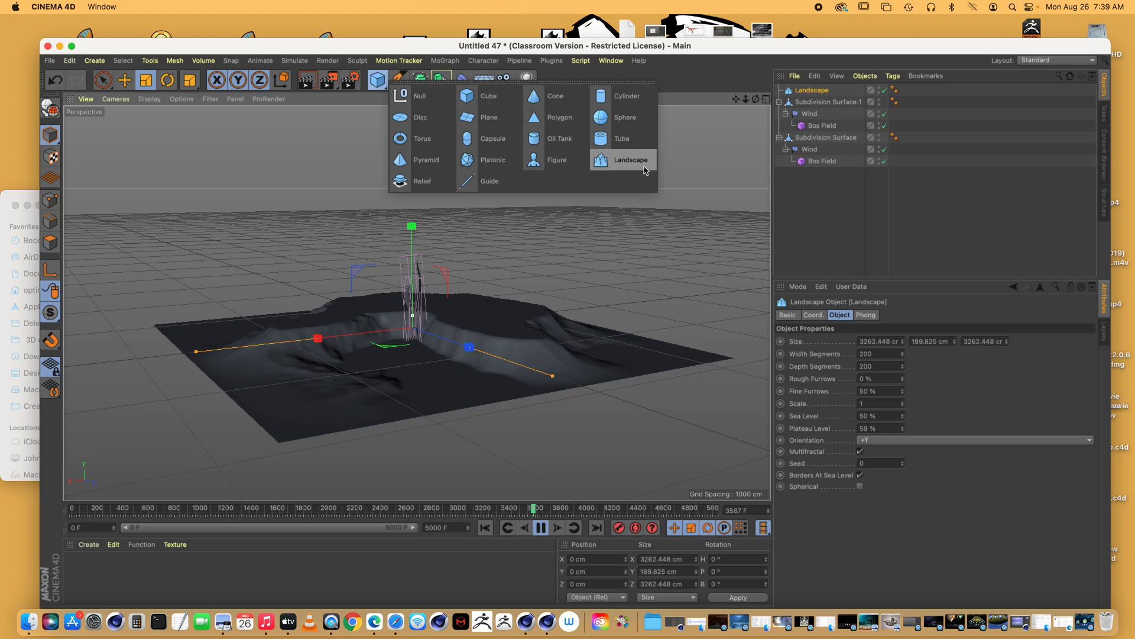
{"action": "left_click", "coordinate": [814, 92]}
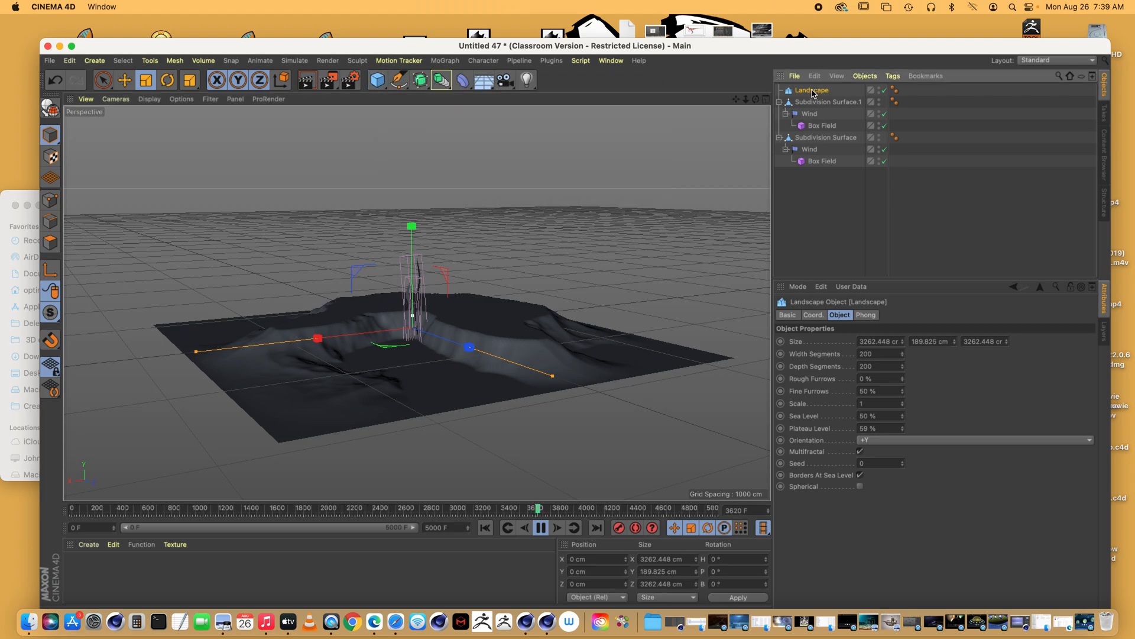
{"action": "key", "text": "super+v"}
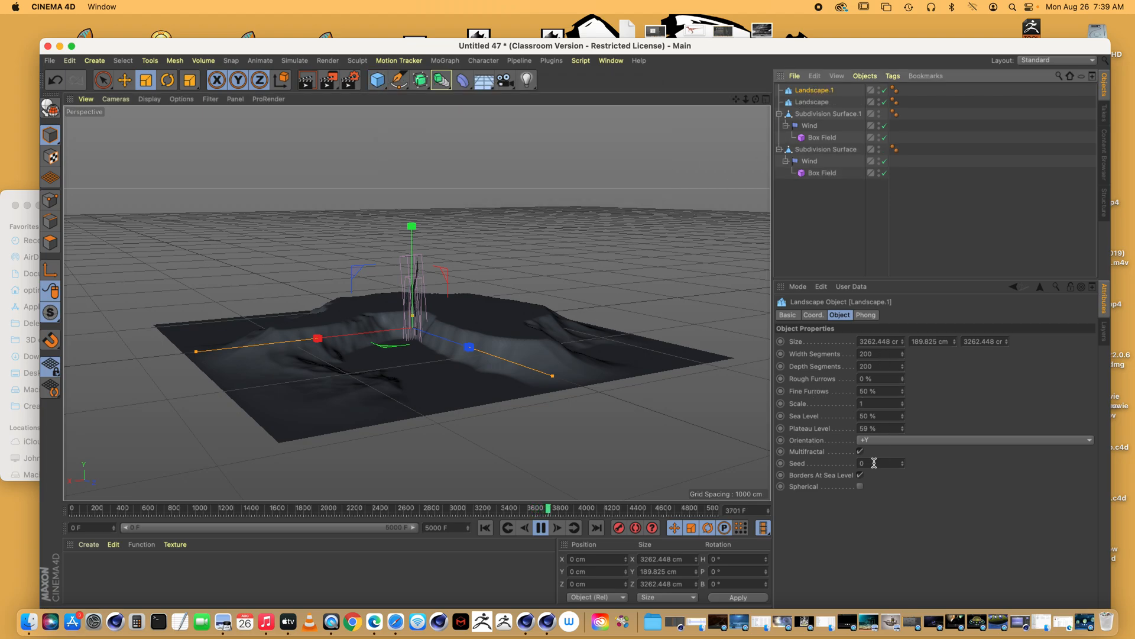
{"action": "left_click", "coordinate": [860, 487]}
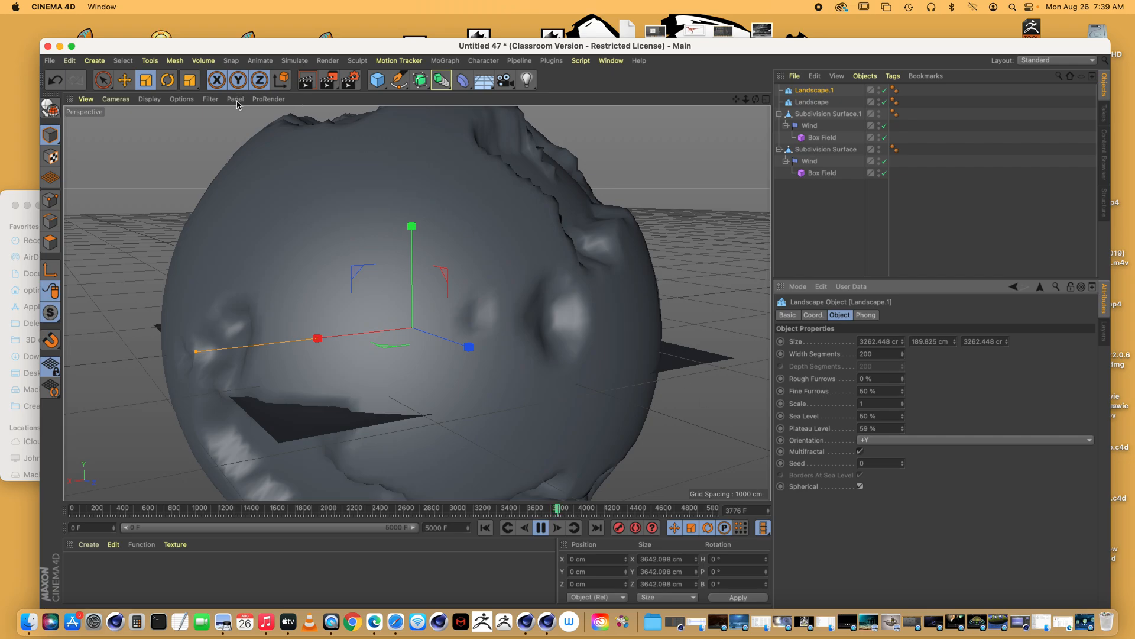
Step: Scale the spherical landscape down to about 496 cm and move it to about X 921, Y 913, Z 2090 cm
{"action": "left_click", "coordinate": [146, 82]}
{"action": "left_click_drag", "start_coordinate": [474, 241], "coordinate": [66, 314]}
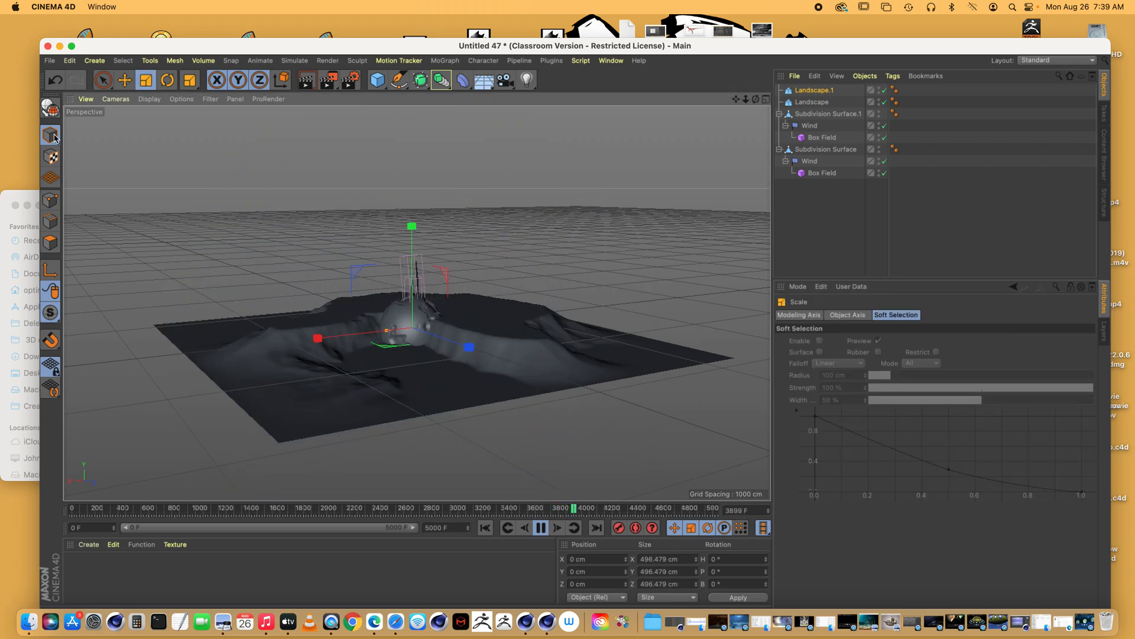
{"action": "left_click", "coordinate": [124, 80]}
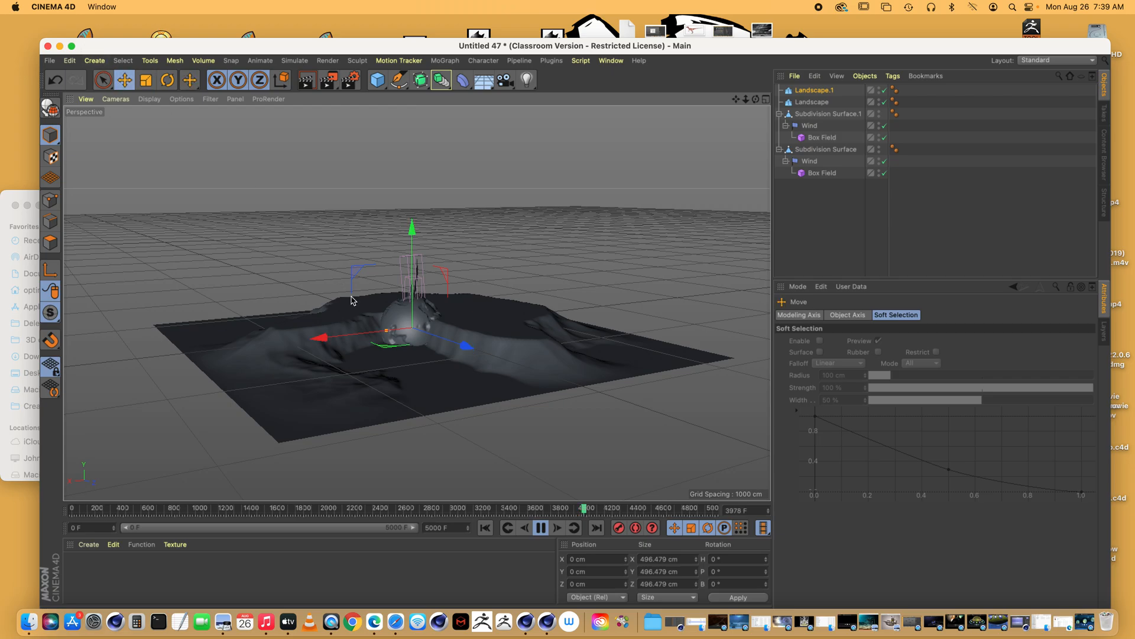
{"action": "left_click_drag", "start_coordinate": [330, 342], "coordinate": [538, 413]}
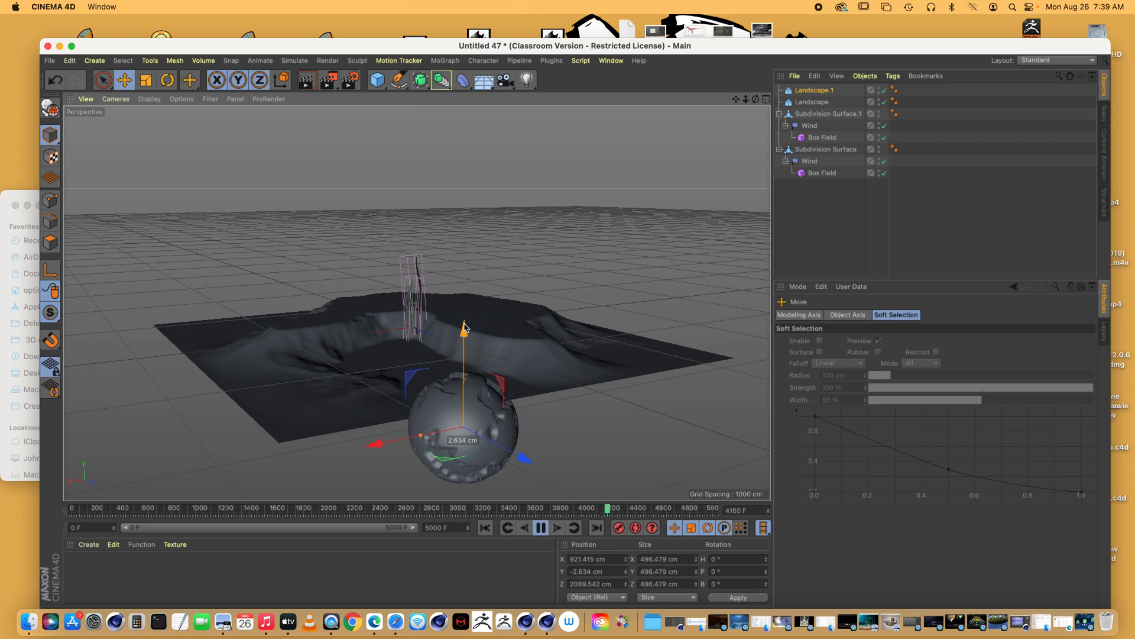
{"action": "left_click_drag", "start_coordinate": [464, 329], "coordinate": [458, 122]}
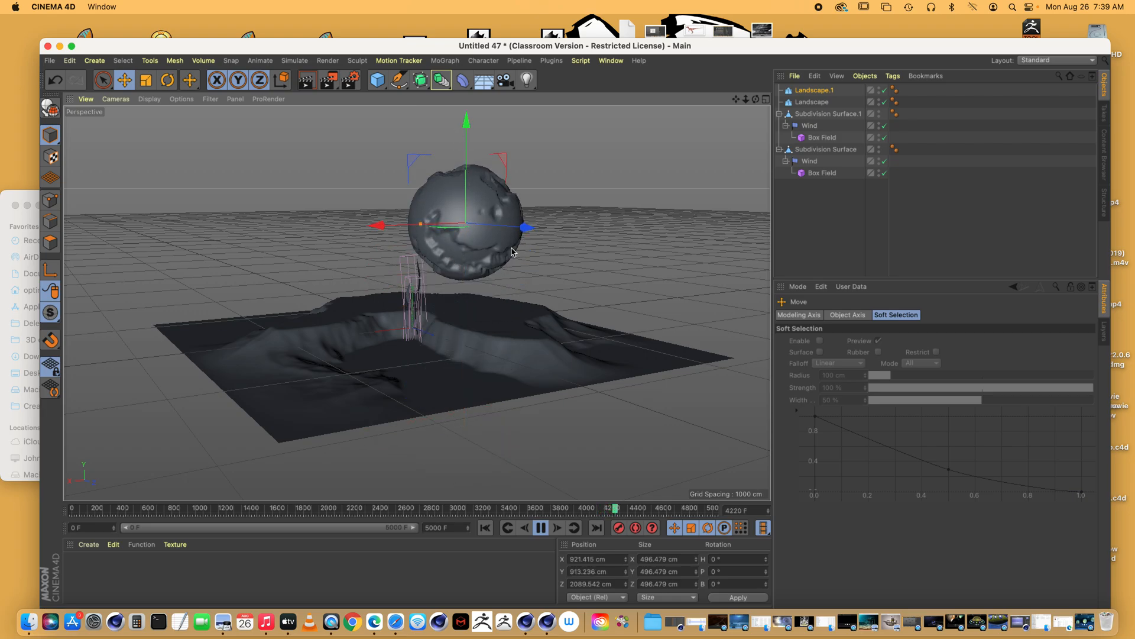
Step: Convert the spherical landscape into an editable polygon object and switch to polygon editing
{"action": "left_click", "coordinate": [816, 91]}
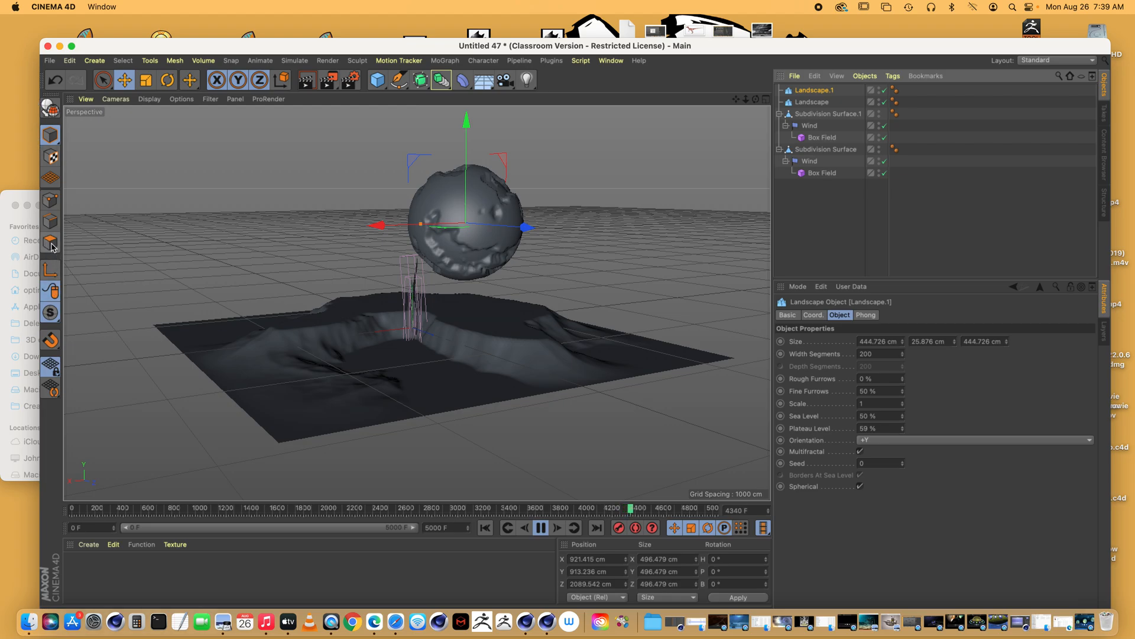
{"action": "left_click", "coordinate": [50, 108]}
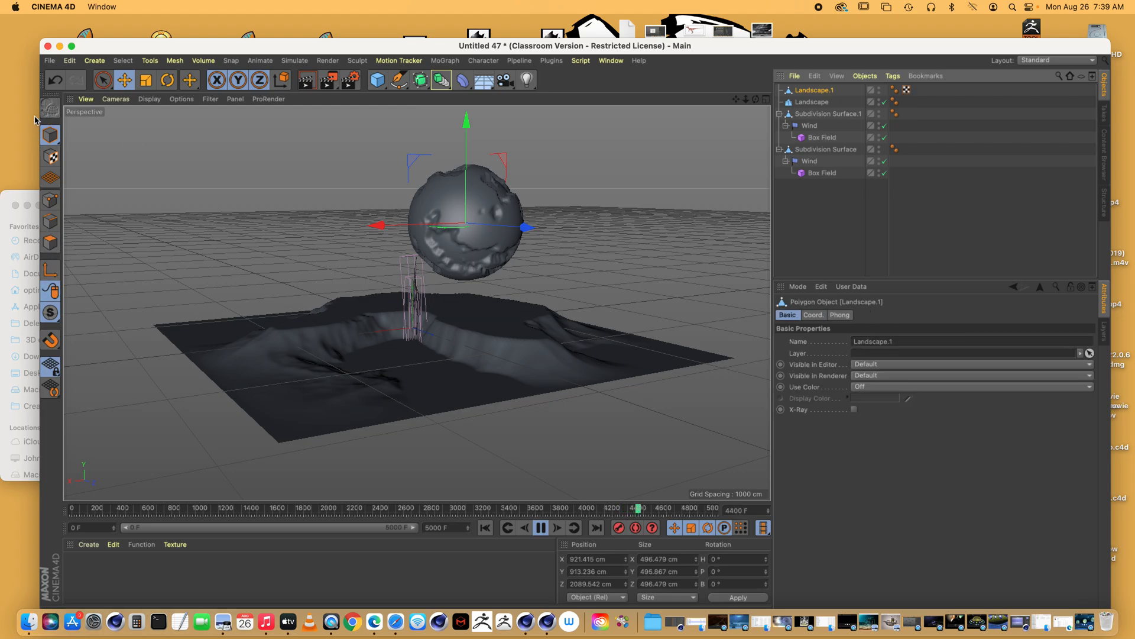
{"action": "left_click", "coordinate": [50, 242]}
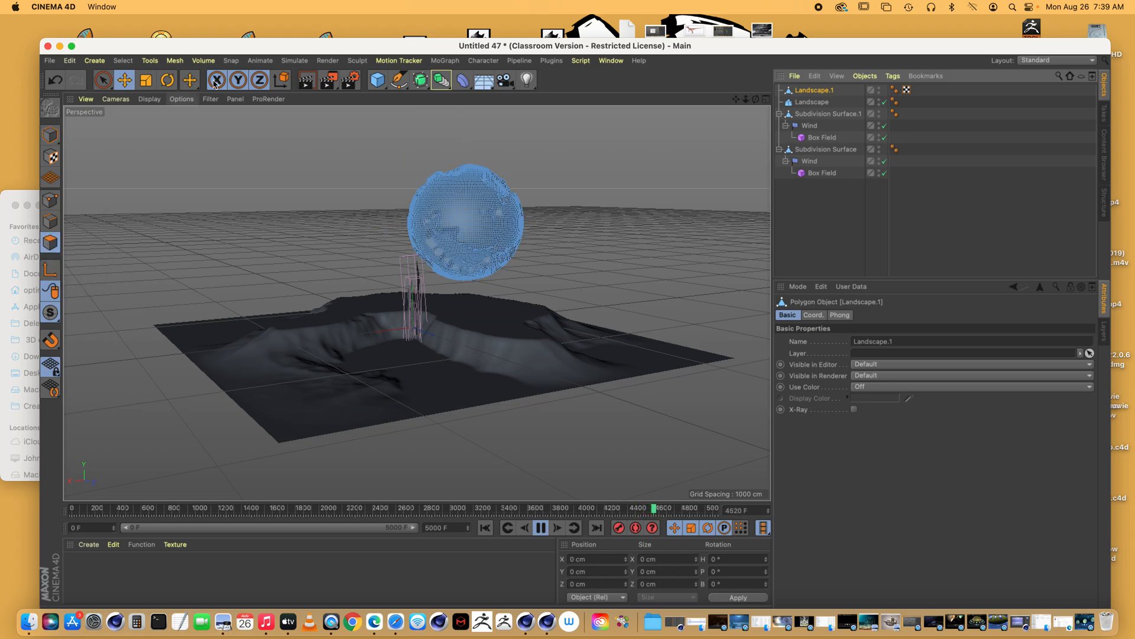
Step: Activate the Magnet transform tool for reshaping the spherical landscape
{"action": "left_click", "coordinate": [103, 80]}
{"action": "left_click", "coordinate": [242, 63]}
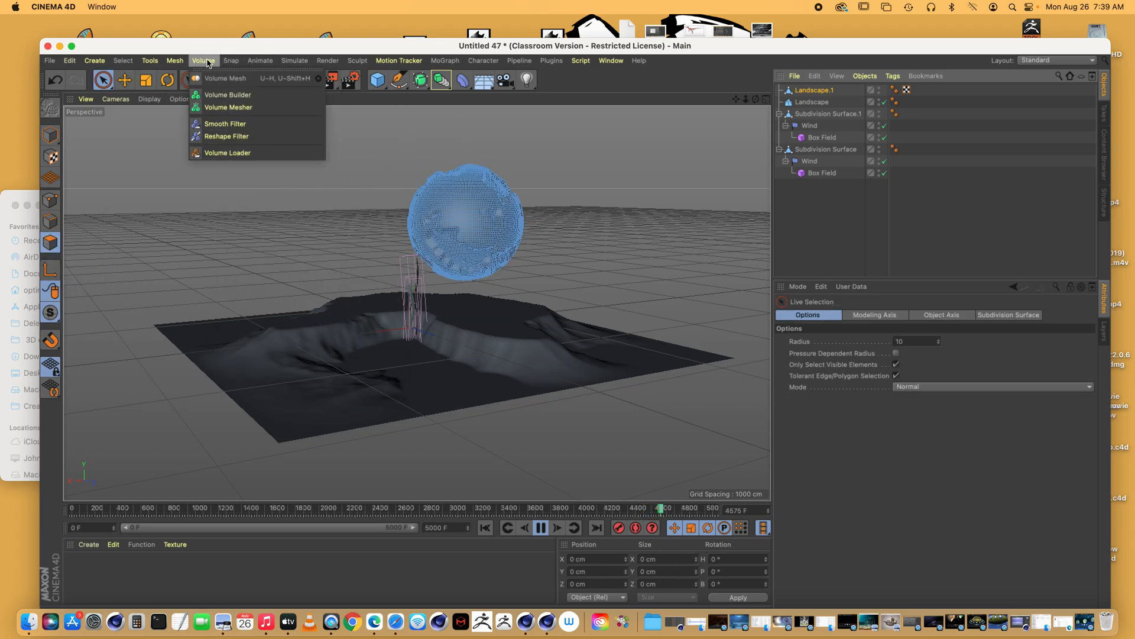
{"action": "mouse_move", "coordinate": [172, 65]}
{"action": "mouse_move", "coordinate": [178, 109]}
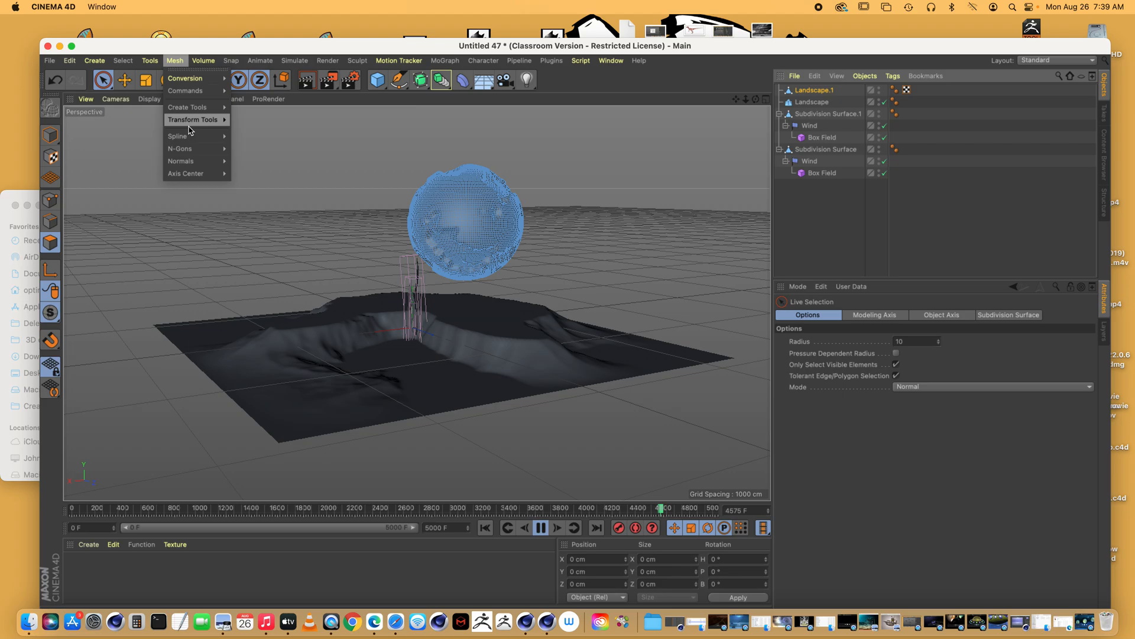
{"action": "mouse_move", "coordinate": [224, 121]}
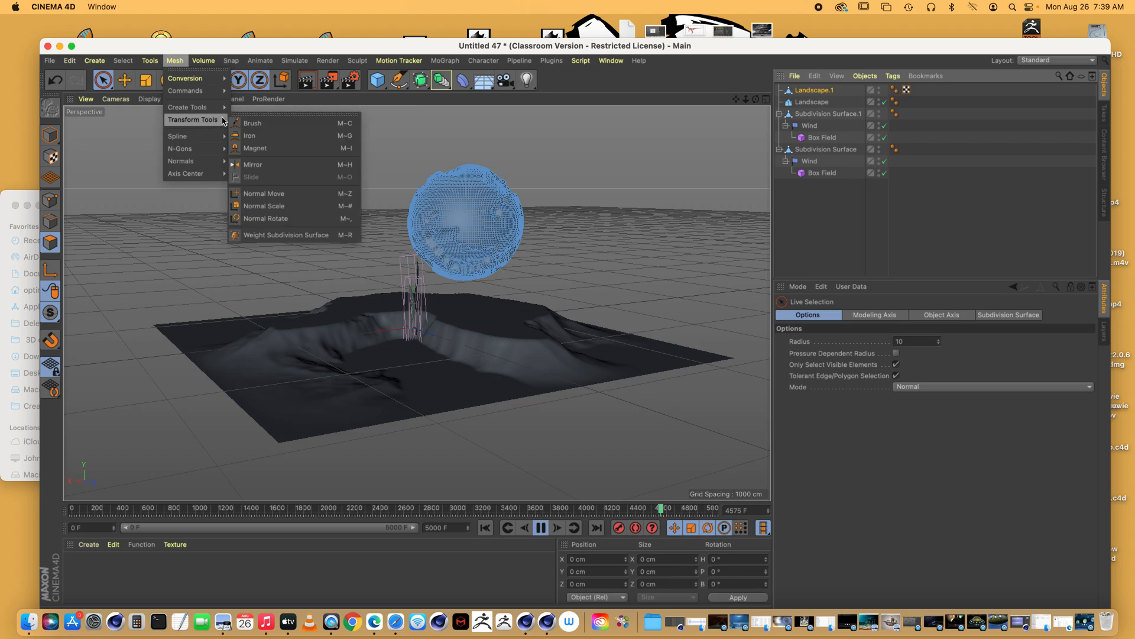
{"action": "left_click", "coordinate": [260, 148]}
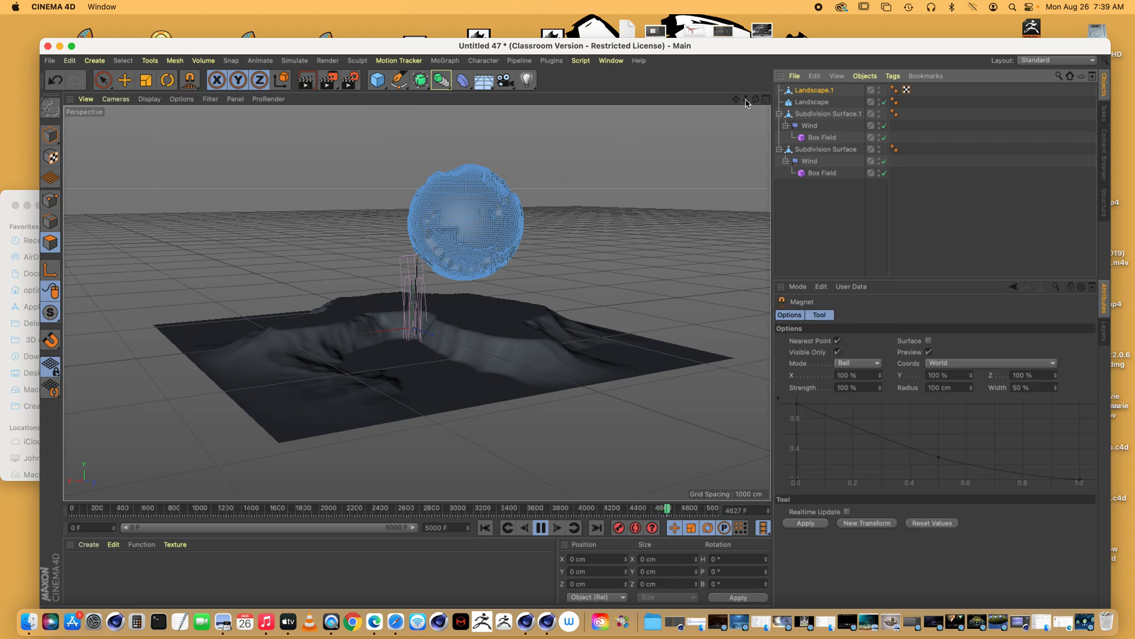
{"action": "scroll", "coordinate": [417, 296], "scroll_direction": "up", "scroll_amount": 5}
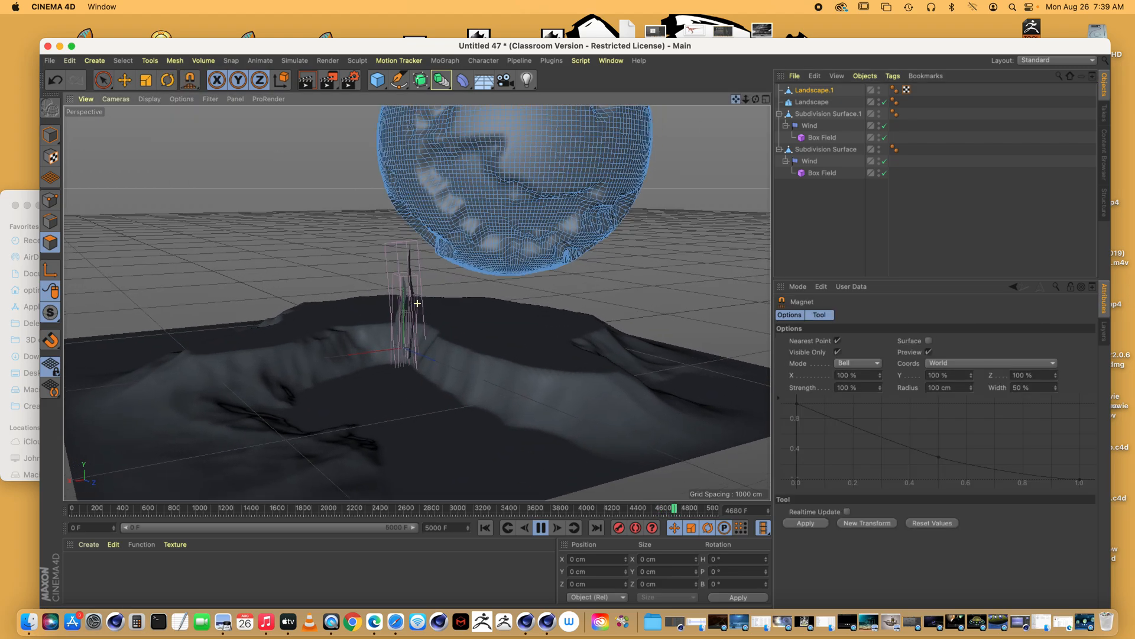
{"action": "scroll", "coordinate": [417, 303], "scroll_direction": "down", "scroll_amount": 5}
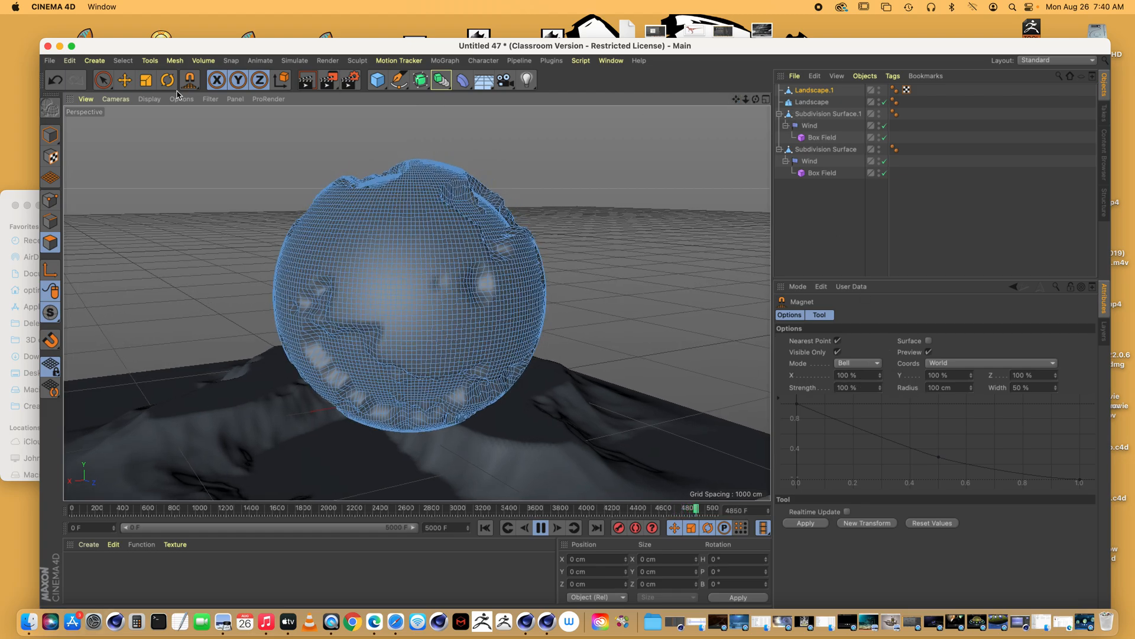
Step: Choose the Magnet tool for the spherical landscape and set its radius to 250 cm
{"action": "left_click", "coordinate": [104, 81]}
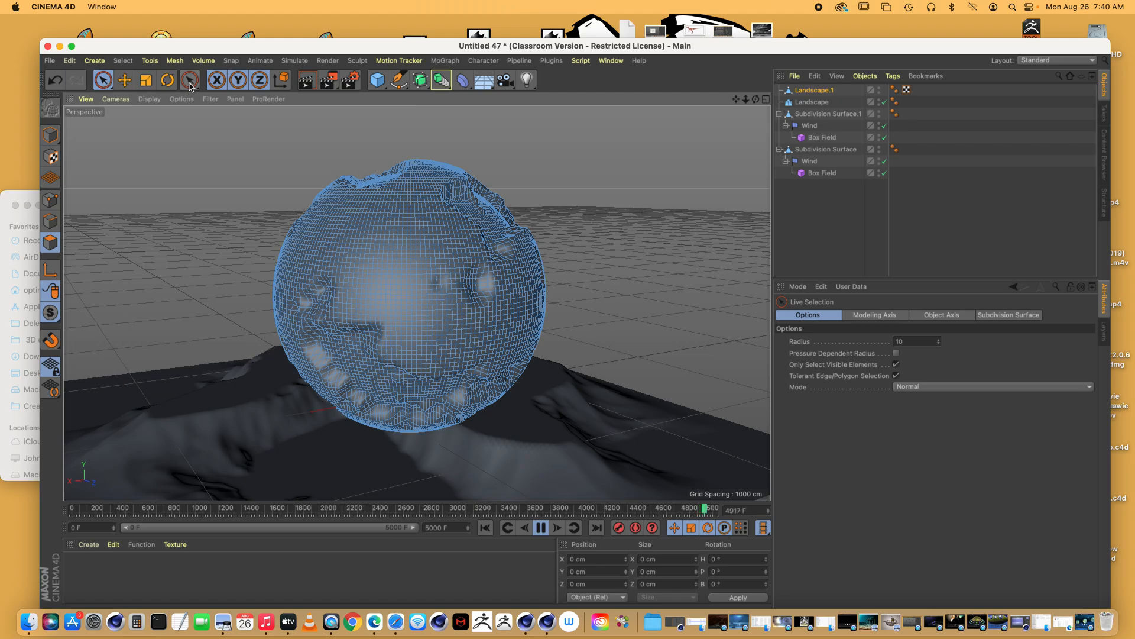
{"action": "left_click", "coordinate": [175, 61]}
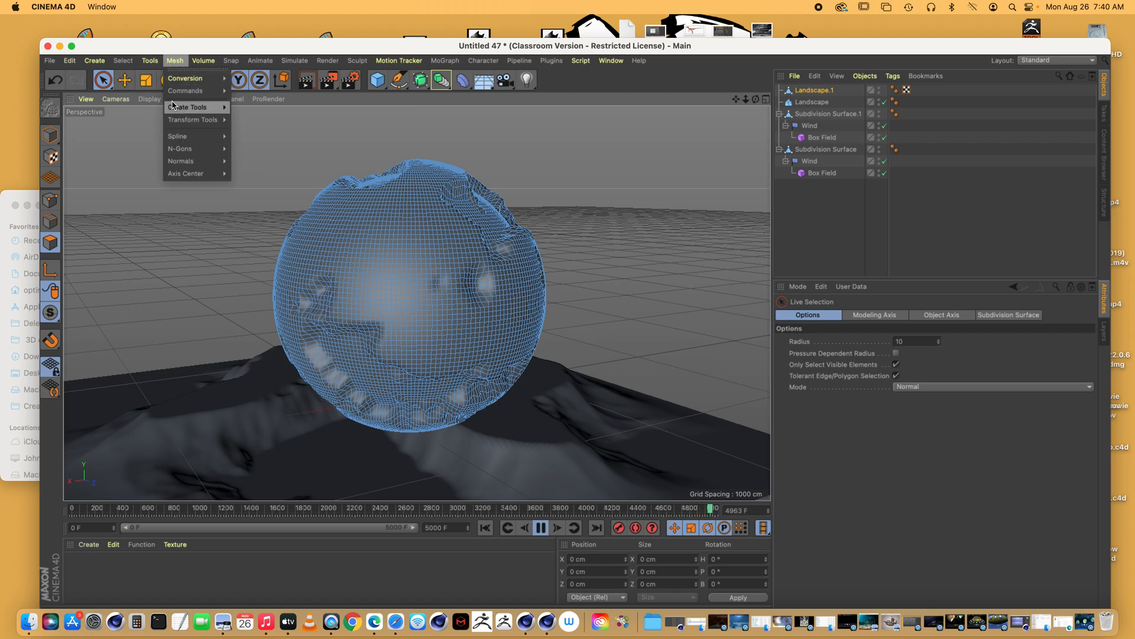
{"action": "mouse_move", "coordinate": [175, 101]}
{"action": "mouse_move", "coordinate": [187, 125]}
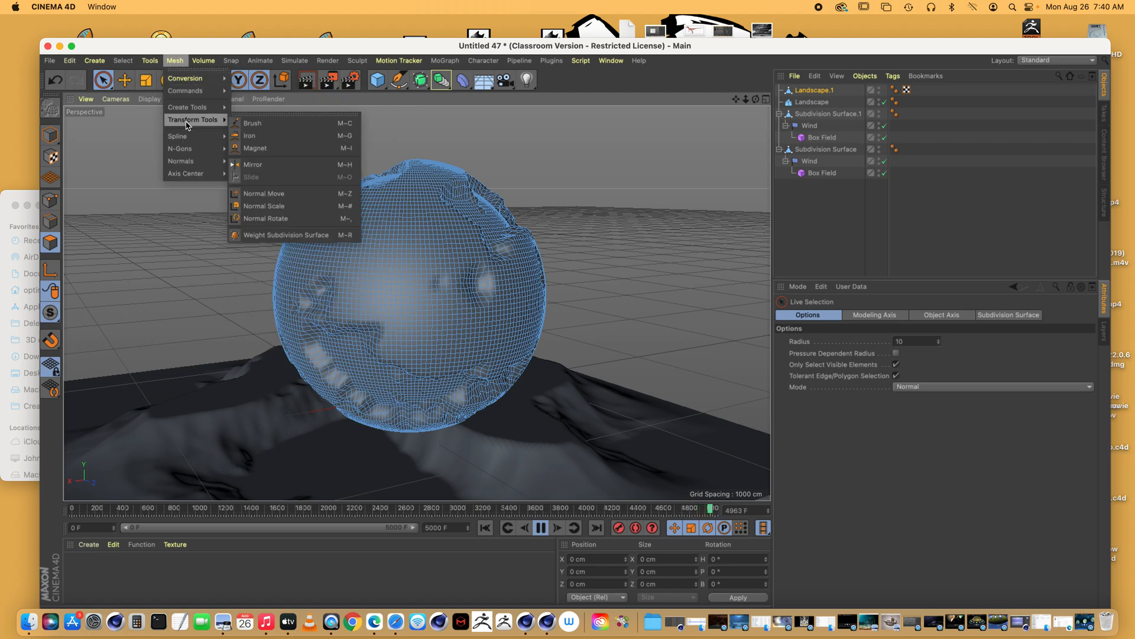
{"action": "left_click", "coordinate": [260, 148]}
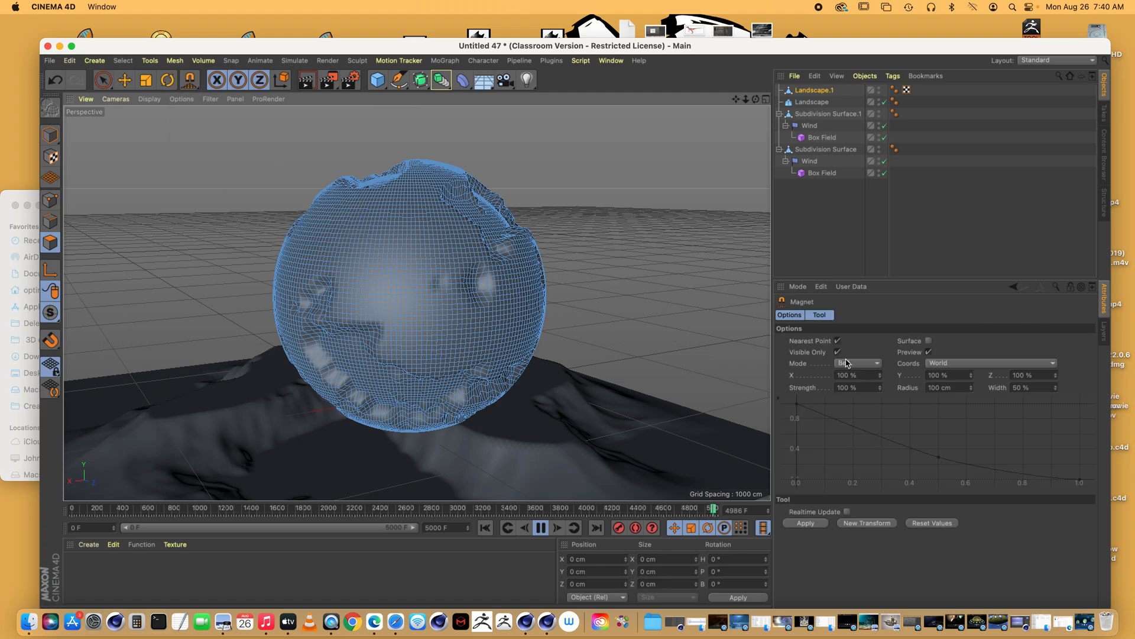
{"action": "left_click", "coordinate": [954, 388]}
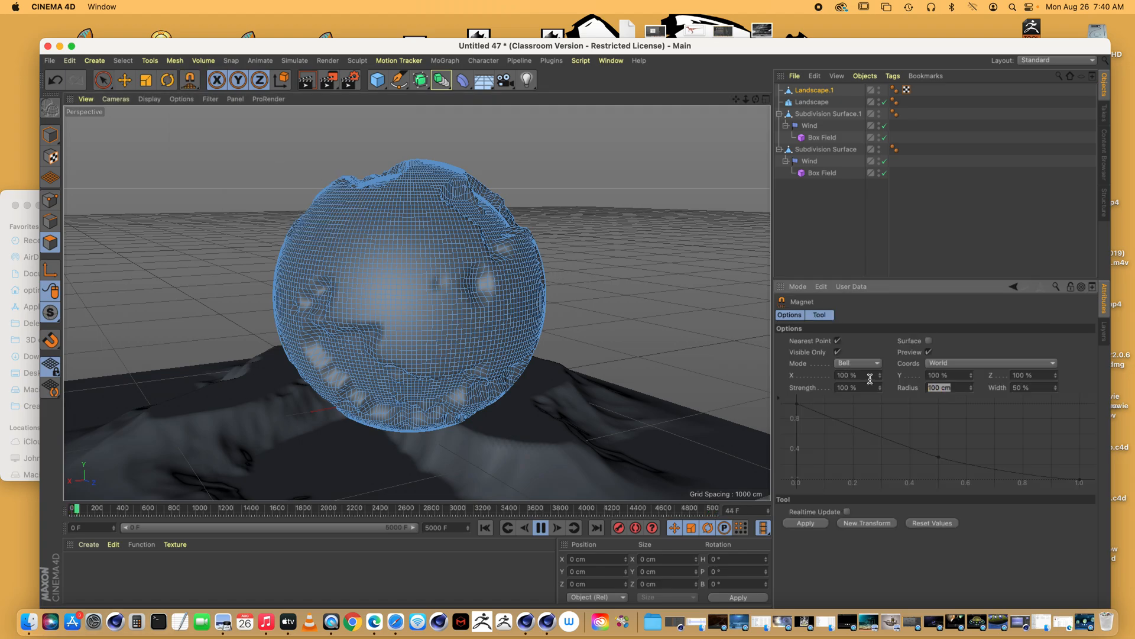
{"action": "type", "text": "250"}
{"action": "key", "text": "Return"}
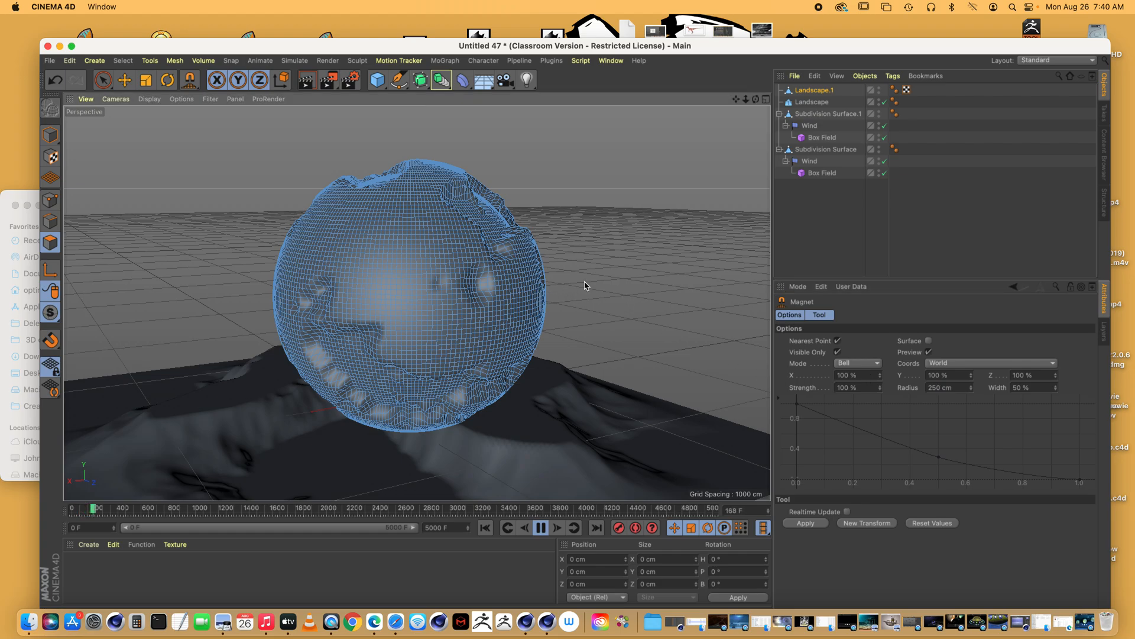
Step: Switch the spherical landscape to point editing and view it together with the seabed from another angle
{"action": "left_click_drag", "start_coordinate": [747, 99], "coordinate": [452, 290]}
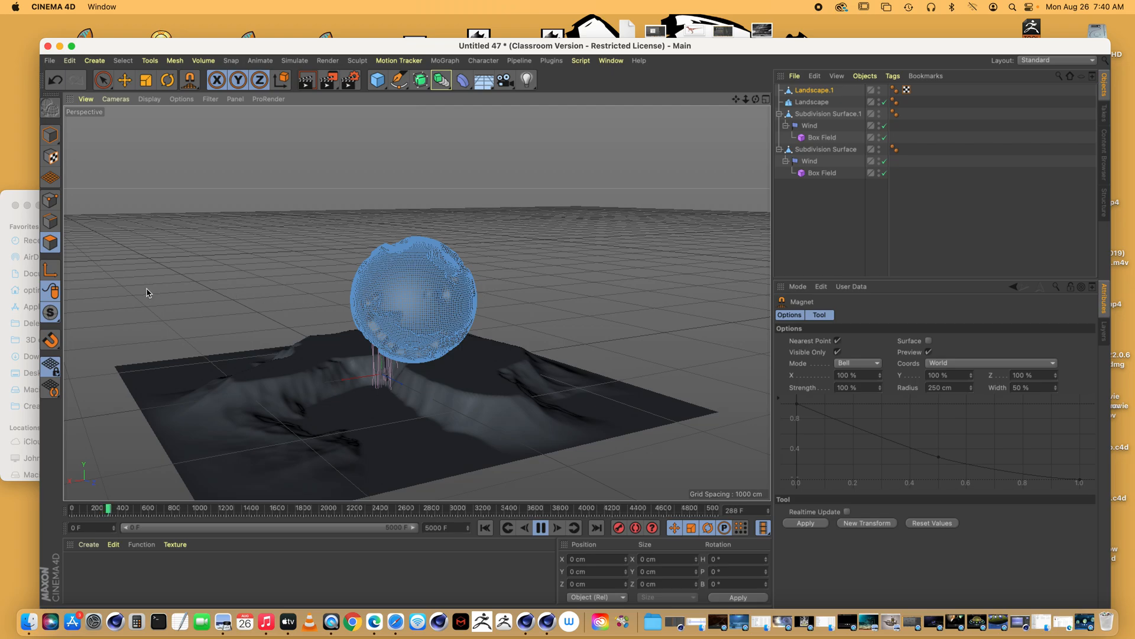
{"action": "left_click", "coordinate": [51, 200]}
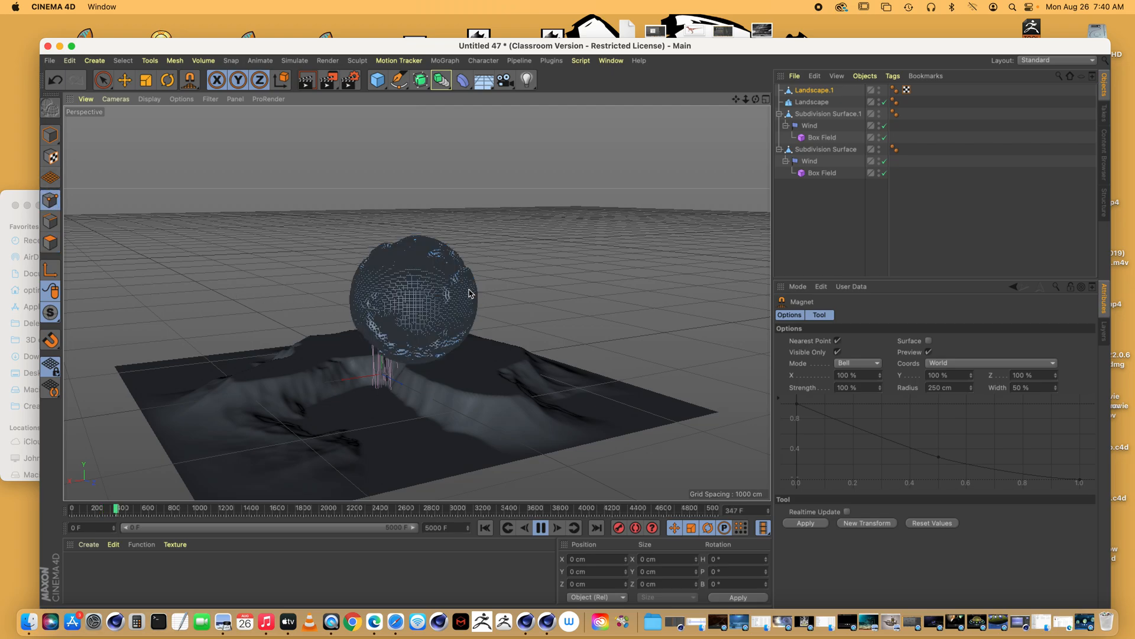
{"action": "left_click_drag", "start_coordinate": [756, 99], "coordinate": [610, 208]}
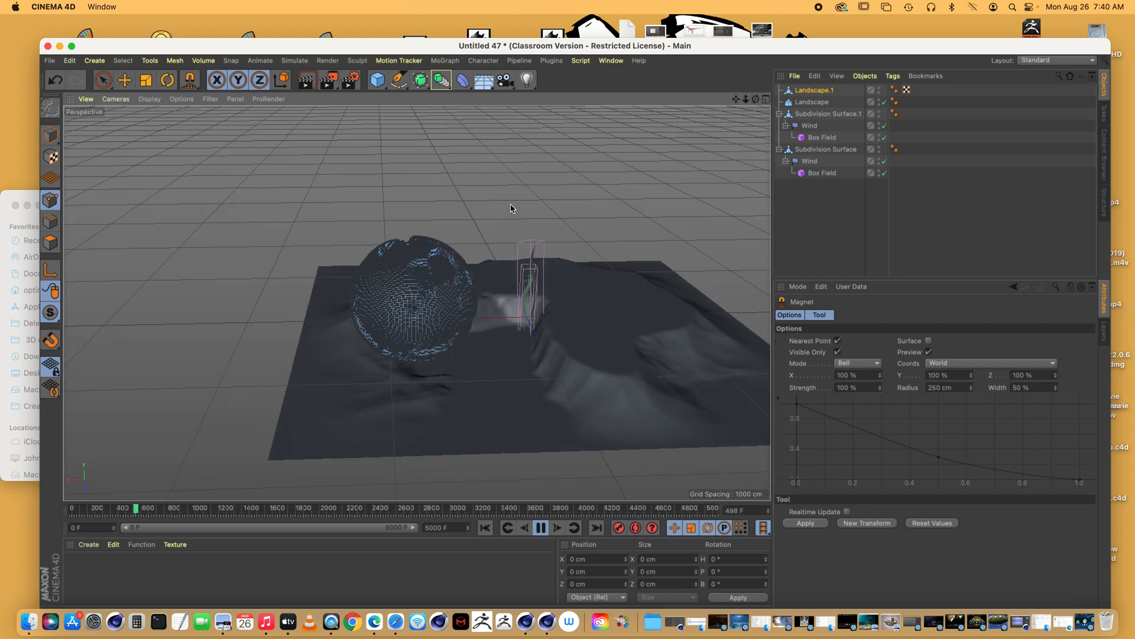
Step: Delete the spherical landscape and the flat Landscape seabed from the seaweed scene
{"action": "left_click", "coordinate": [813, 92]}
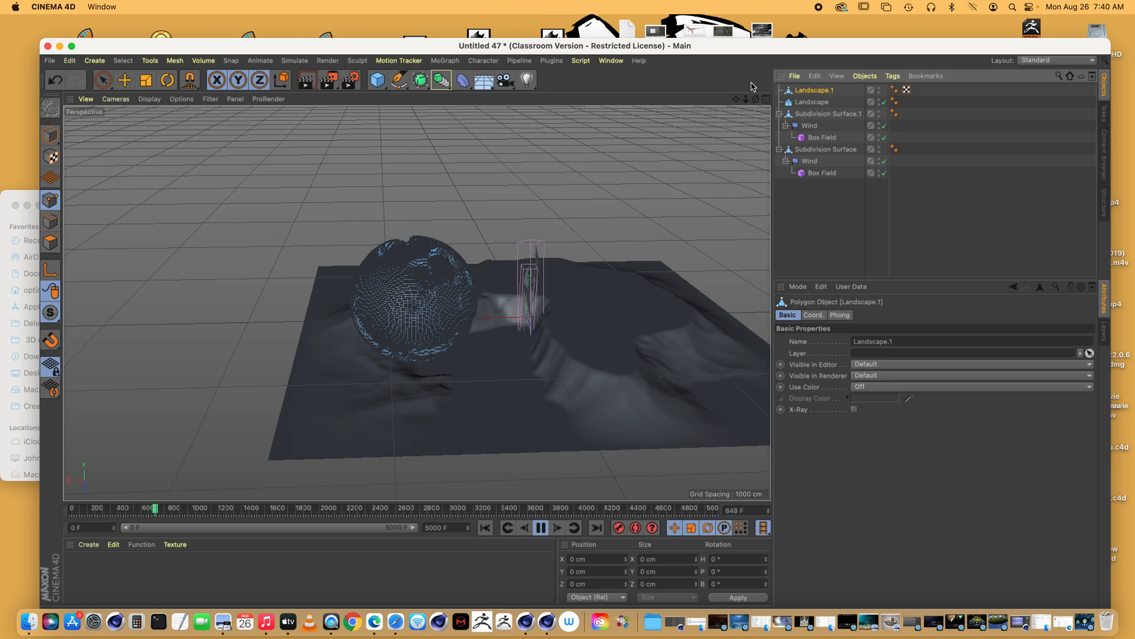
{"action": "left_click_drag", "start_coordinate": [746, 99], "coordinate": [828, 168]}
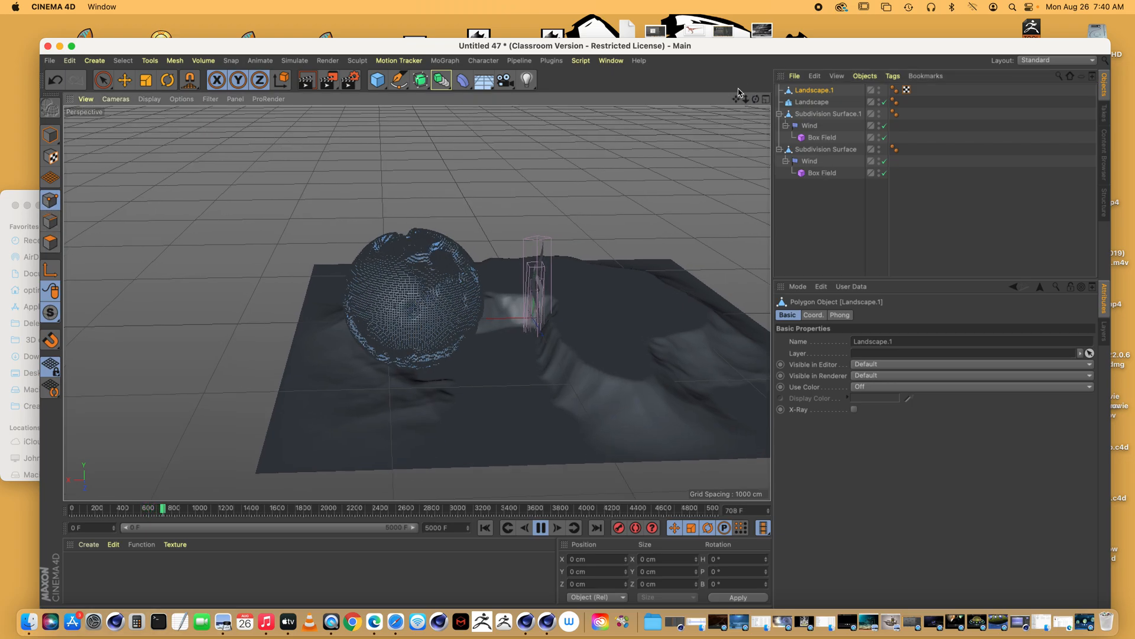
{"action": "key", "text": "Delete"}
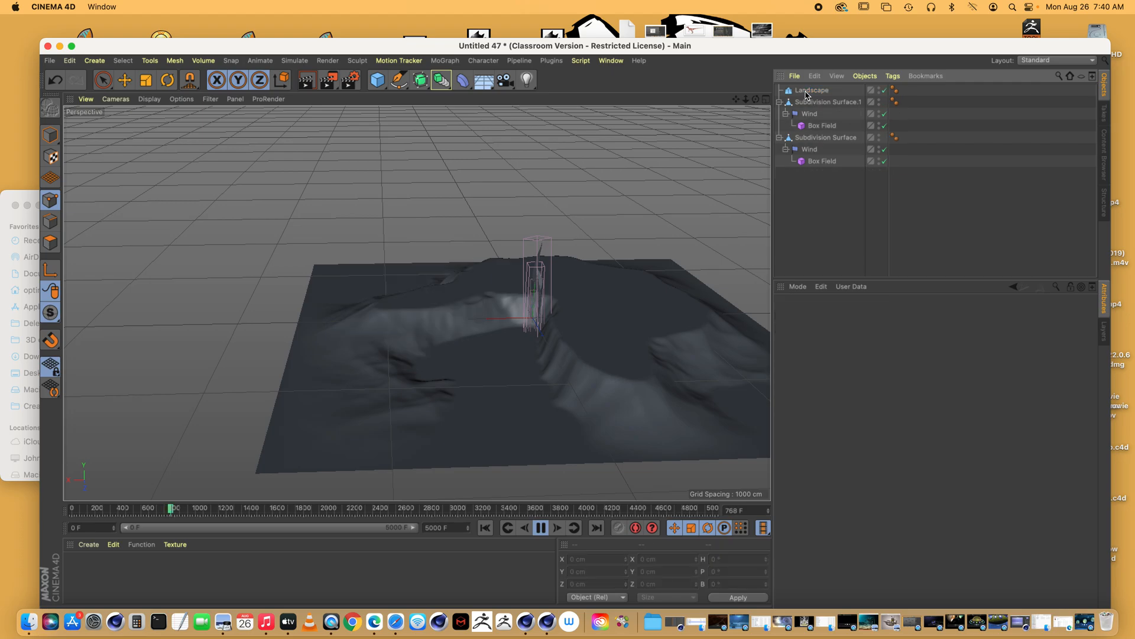
{"action": "key", "text": "Delete"}
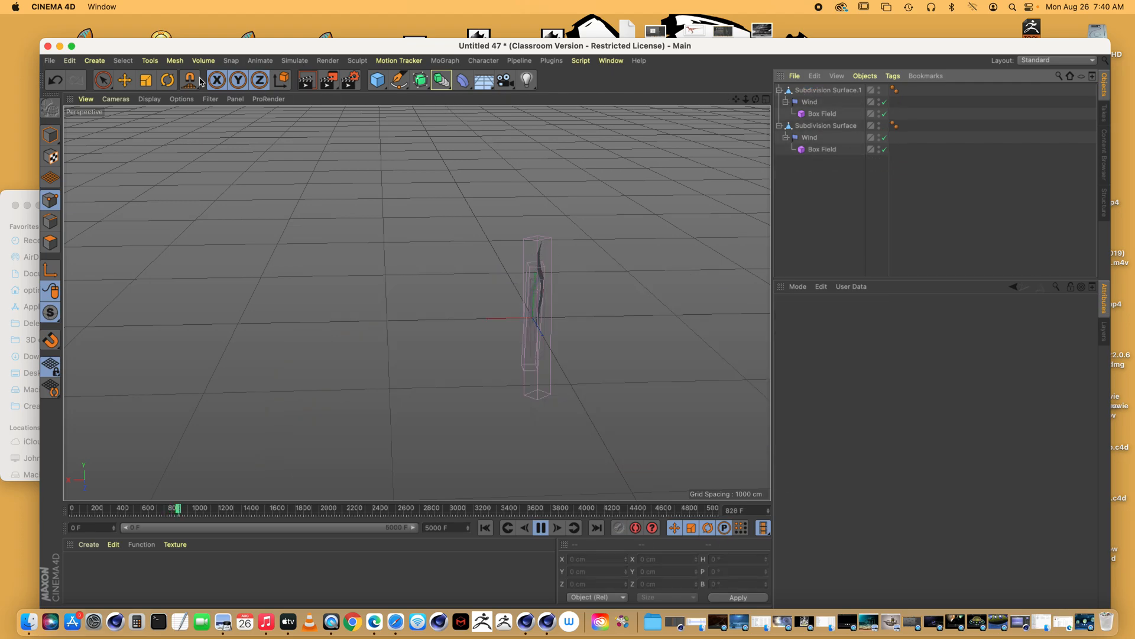
Step: In a new project, add a spherical Landscape primitive and convert it into an editable polygon object
{"action": "left_click", "coordinate": [47, 61]}
{"action": "left_click", "coordinate": [59, 75]}
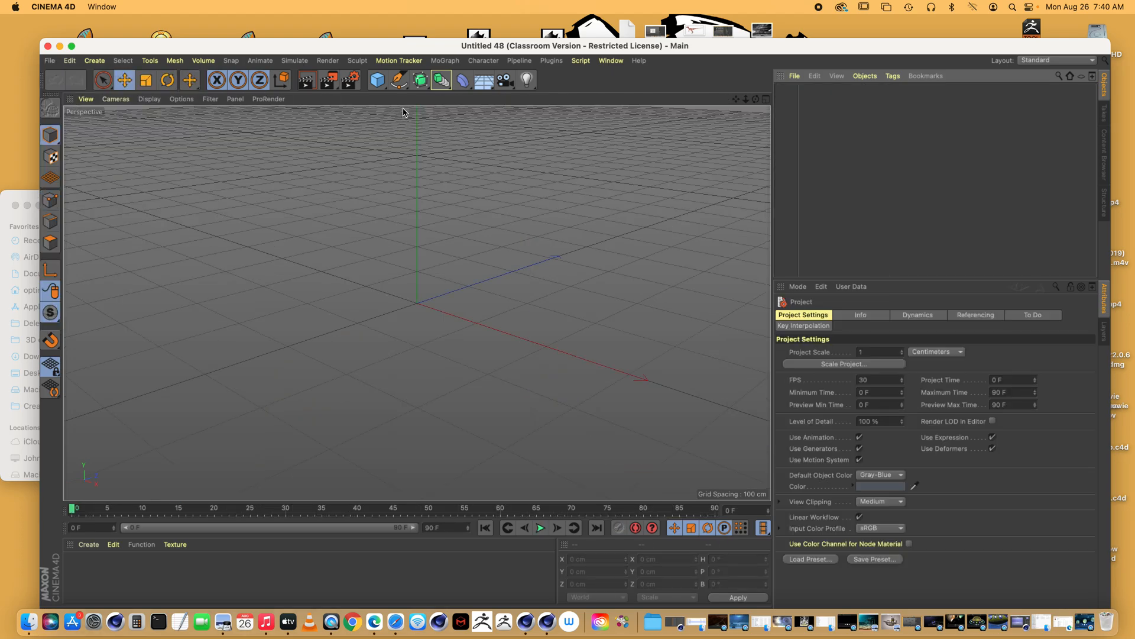
{"action": "left_click_drag", "start_coordinate": [379, 81], "coordinate": [623, 159]}
{"action": "left_click", "coordinate": [860, 486]}
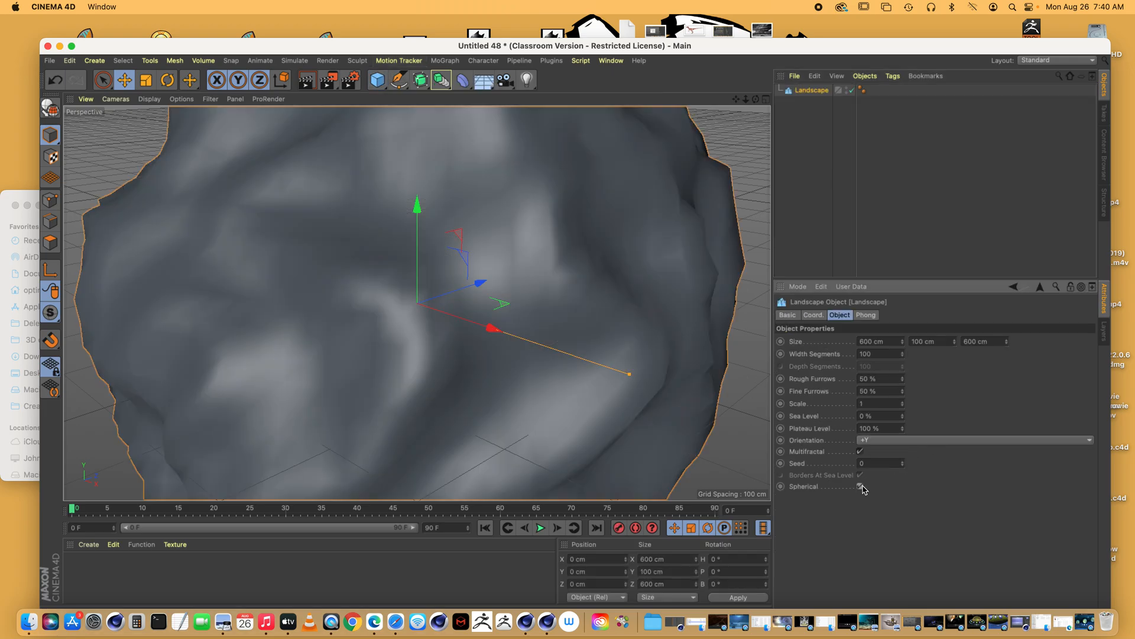
{"action": "left_click_drag", "start_coordinate": [746, 100], "coordinate": [530, 351]}
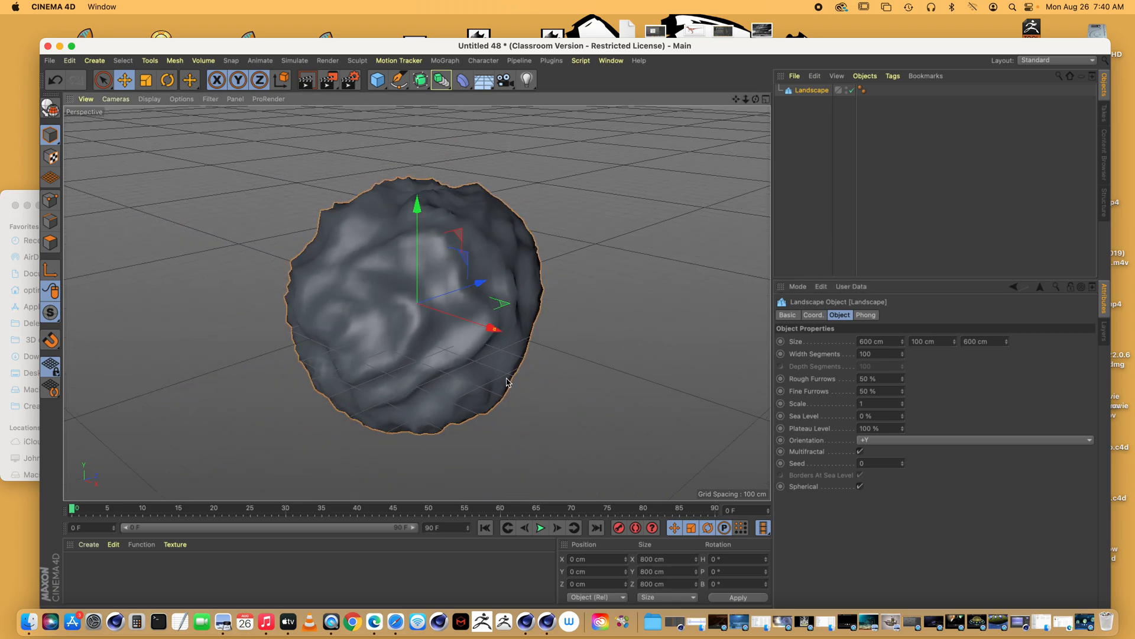
{"action": "left_click", "coordinate": [50, 107]}
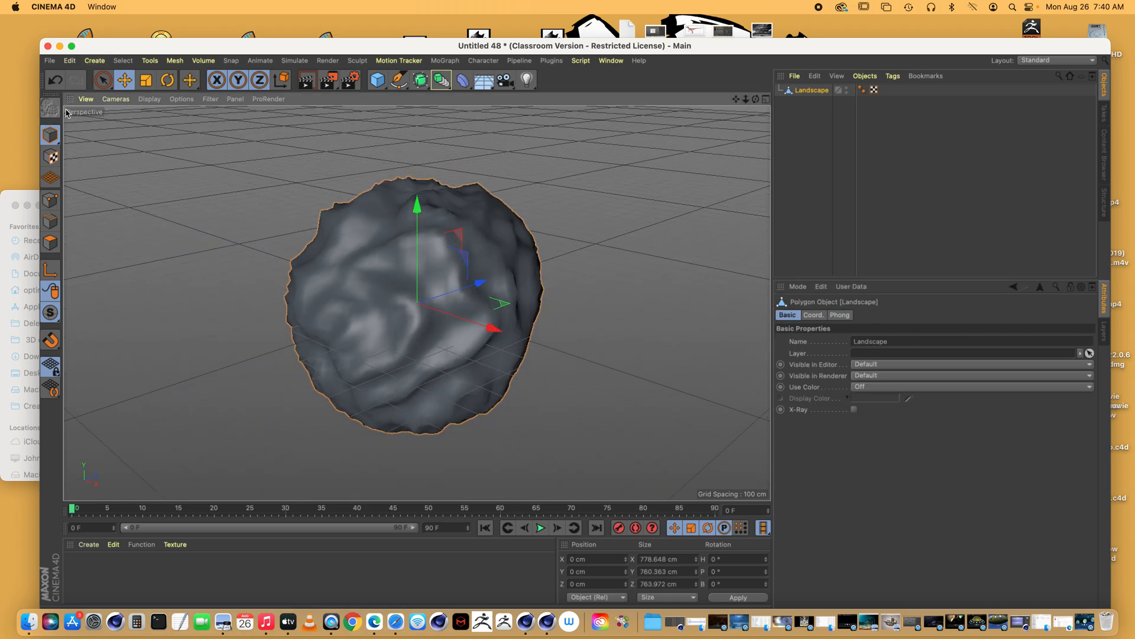
Step: Activate the Magnet tool on the Landscape object's points and set its radius to 200 cm
{"action": "left_click", "coordinate": [50, 200]}
{"action": "left_click", "coordinate": [175, 61]}
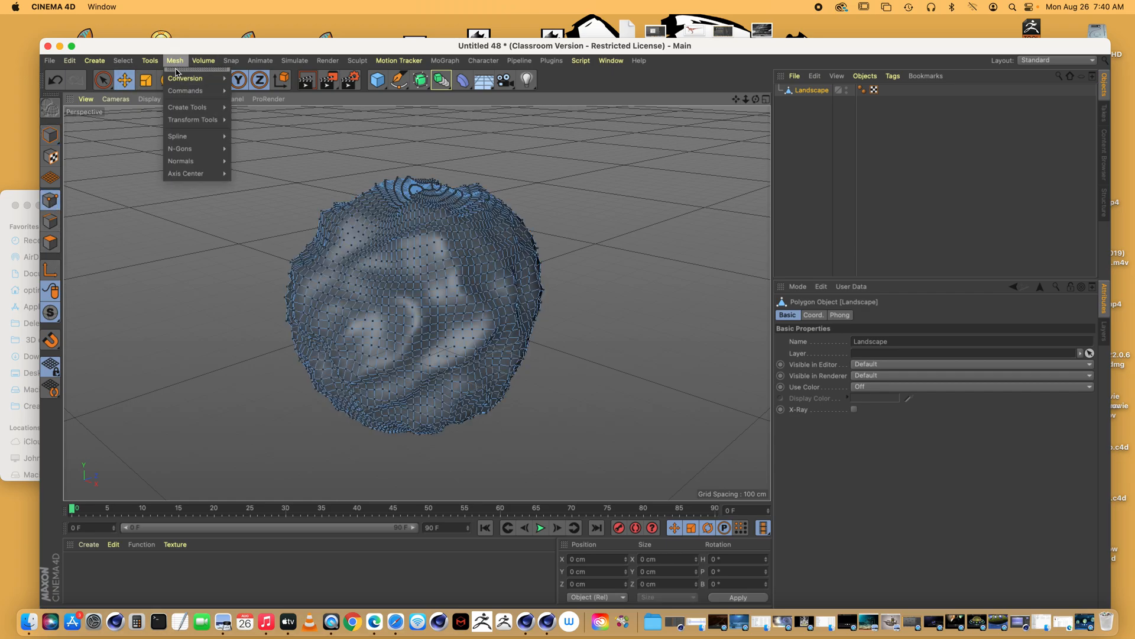
{"action": "mouse_move", "coordinate": [178, 118]}
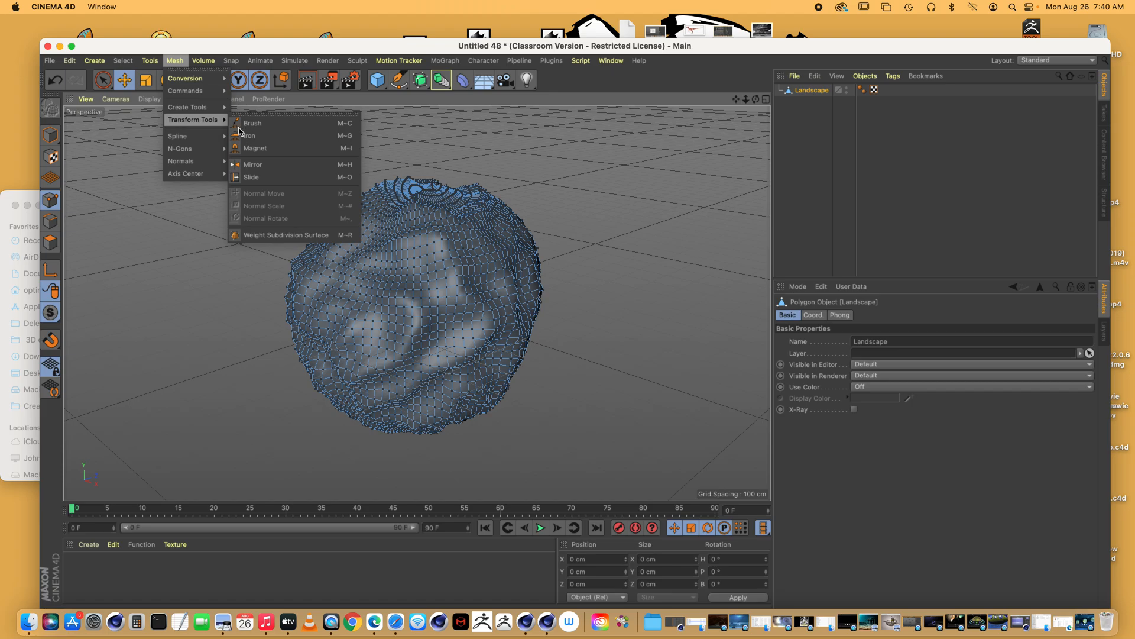
{"action": "left_click", "coordinate": [256, 148]}
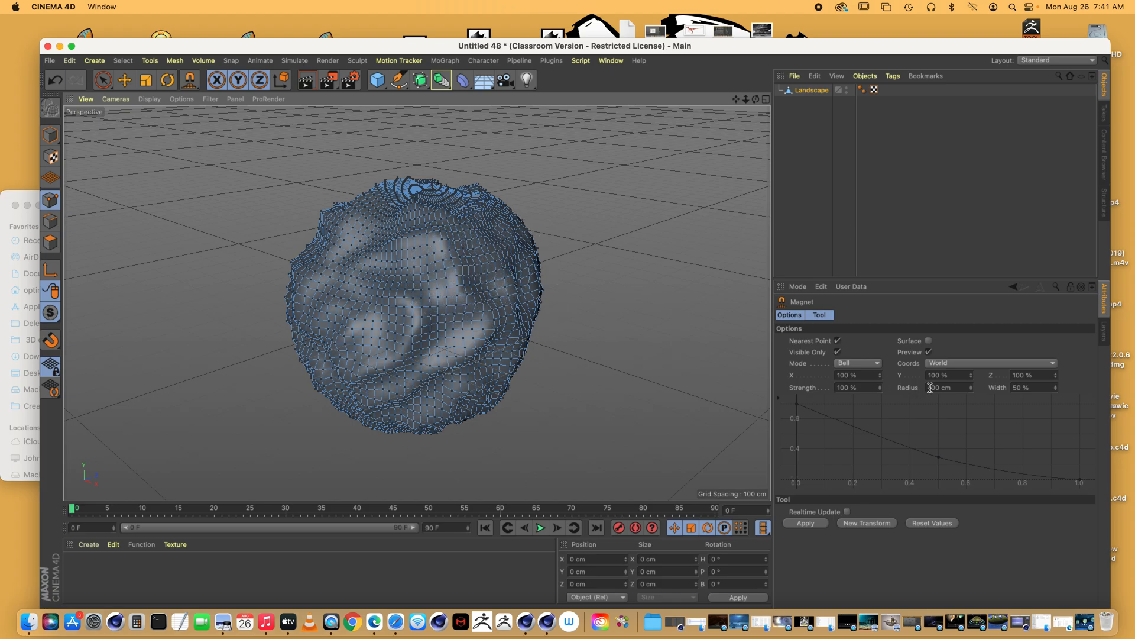
{"action": "left_click", "coordinate": [951, 388]}
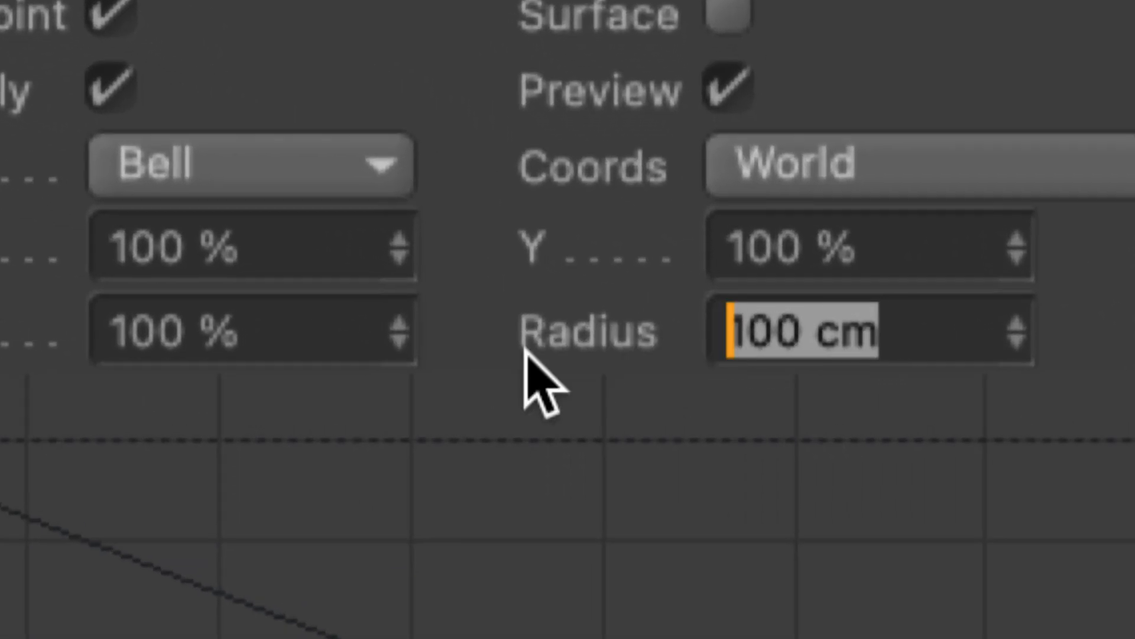
{"action": "left_click", "coordinate": [580, 336]}
{"action": "left_click_drag", "start_coordinate": [901, 338], "coordinate": [571, 350]}
{"action": "left_click", "coordinate": [535, 347]}
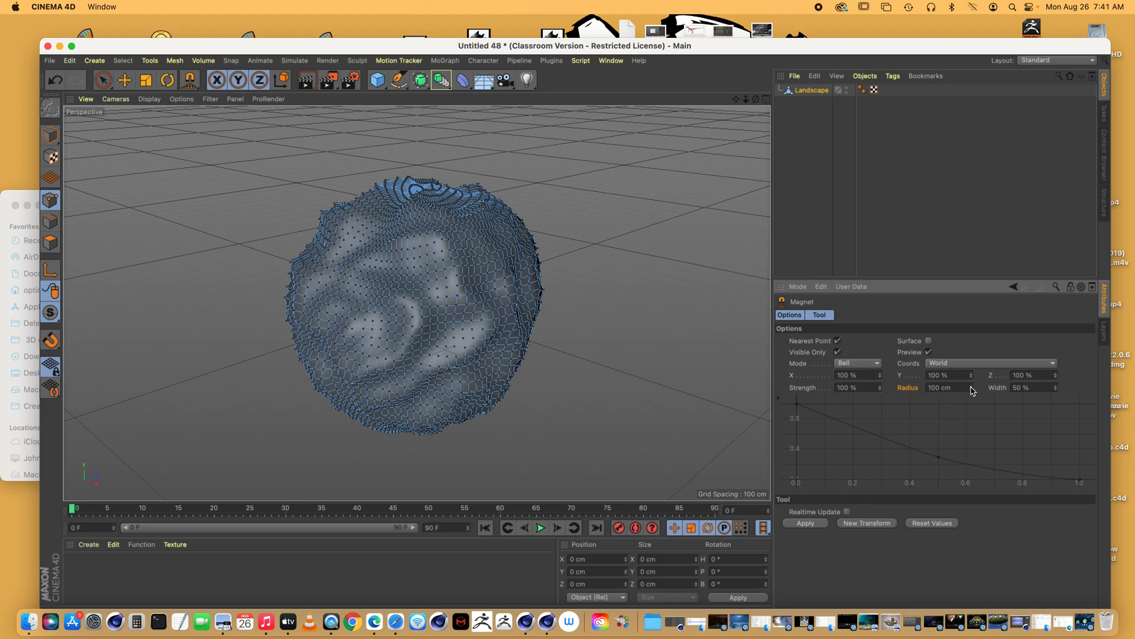
{"action": "left_click_drag", "start_coordinate": [947, 387], "coordinate": [892, 390]}
{"action": "type", "text": "200"}
{"action": "key", "text": "Return"}
Step: Deform the rock's lower-right side and left edge with short Magnet pulls at the 200 cm radius
{"action": "left_click_drag", "start_coordinate": [514, 382], "coordinate": [539, 398]}
{"action": "left_click_drag", "start_coordinate": [525, 355], "coordinate": [544, 357]}
{"action": "left_click_drag", "start_coordinate": [491, 382], "coordinate": [496, 399]}
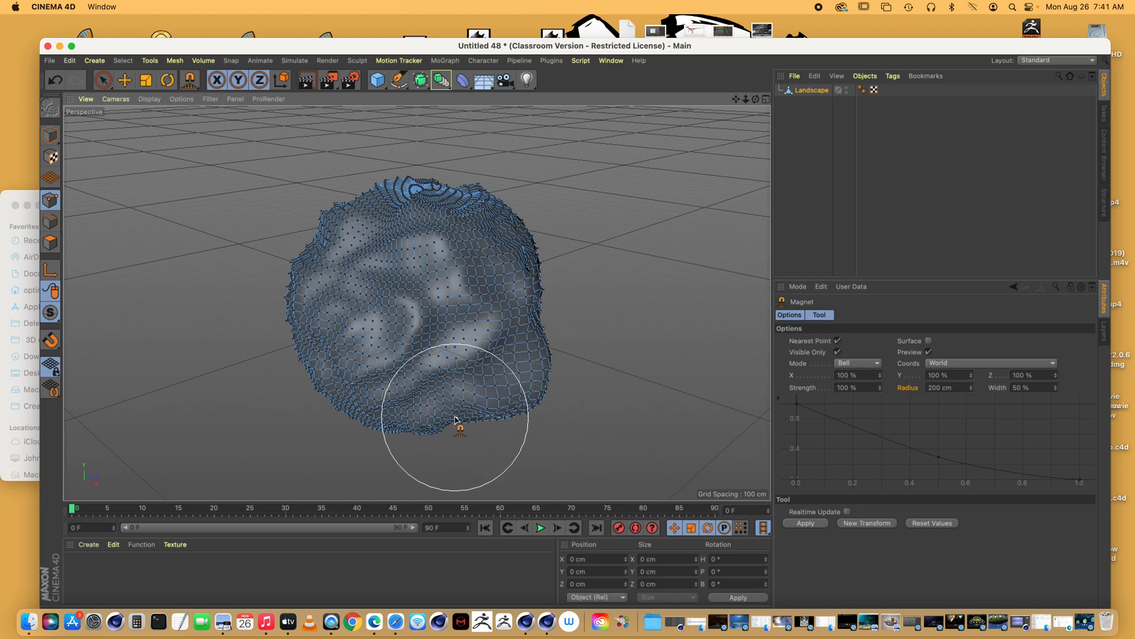
{"action": "left_click_drag", "start_coordinate": [309, 361], "coordinate": [298, 325]}
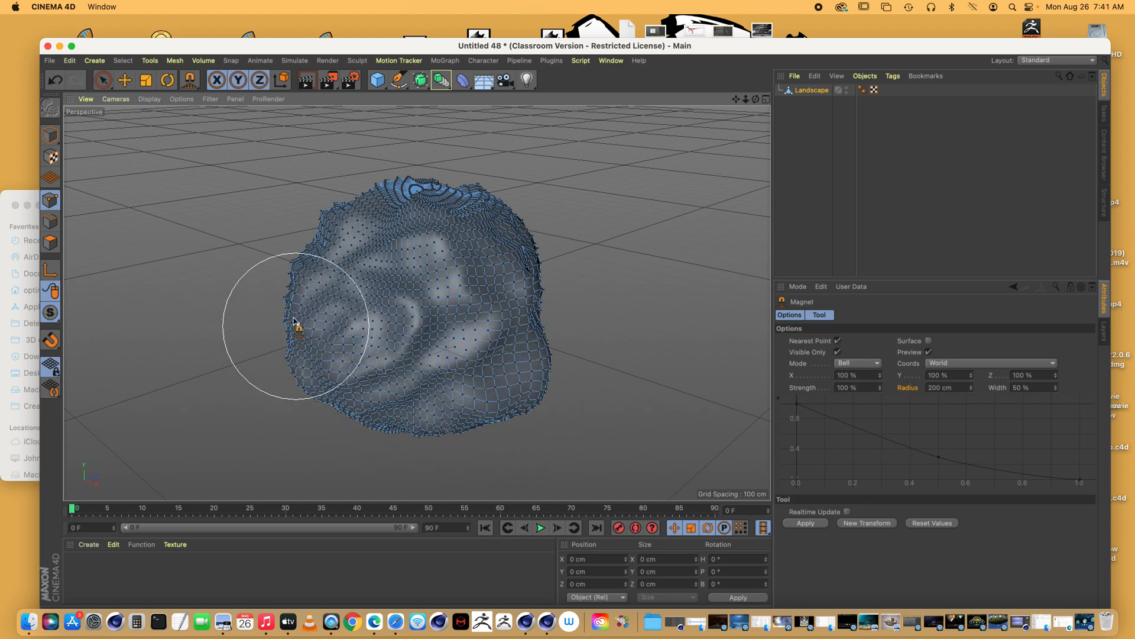
Step: Set the Magnet radius to 500 cm and reshape the rock by stretching its right side outward and lowering its top
{"action": "left_click", "coordinate": [961, 389]}
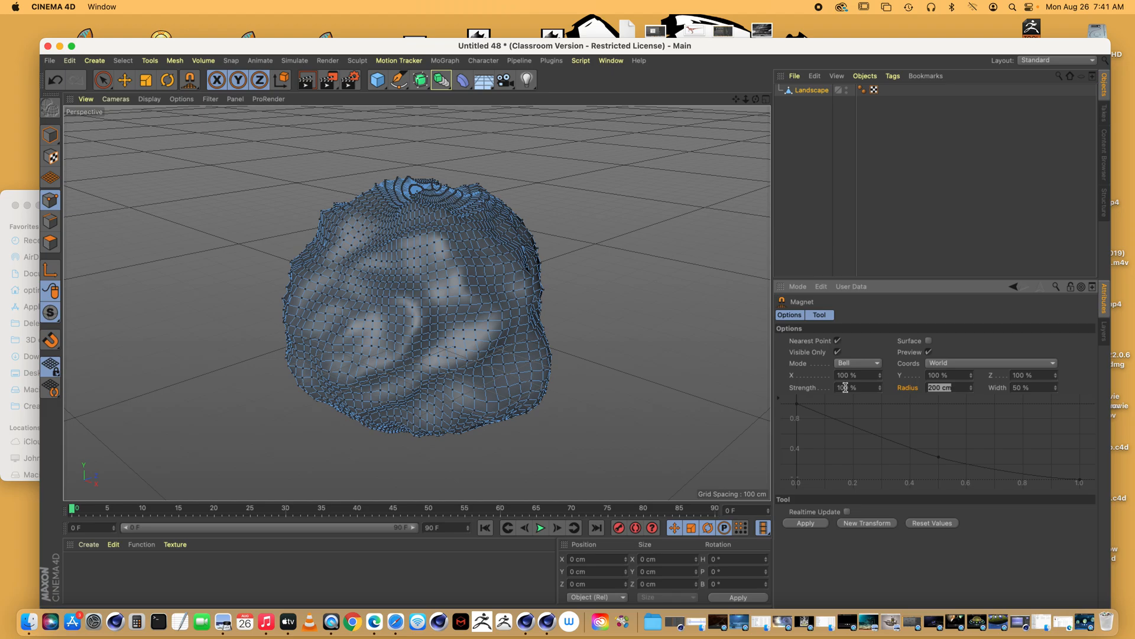
{"action": "left_click_drag", "start_coordinate": [541, 312], "coordinate": [602, 320]}
{"action": "mouse_move", "coordinate": [505, 238]}
{"action": "left_mouse_down"}
{"action": "mouse_move", "coordinate": [490, 248]}
{"action": "mouse_move", "coordinate": [341, 225]}
{"action": "mouse_move", "coordinate": [348, 253]}
{"action": "left_mouse_up"}
{"action": "left_click_drag", "start_coordinate": [300, 283], "coordinate": [306, 310]}
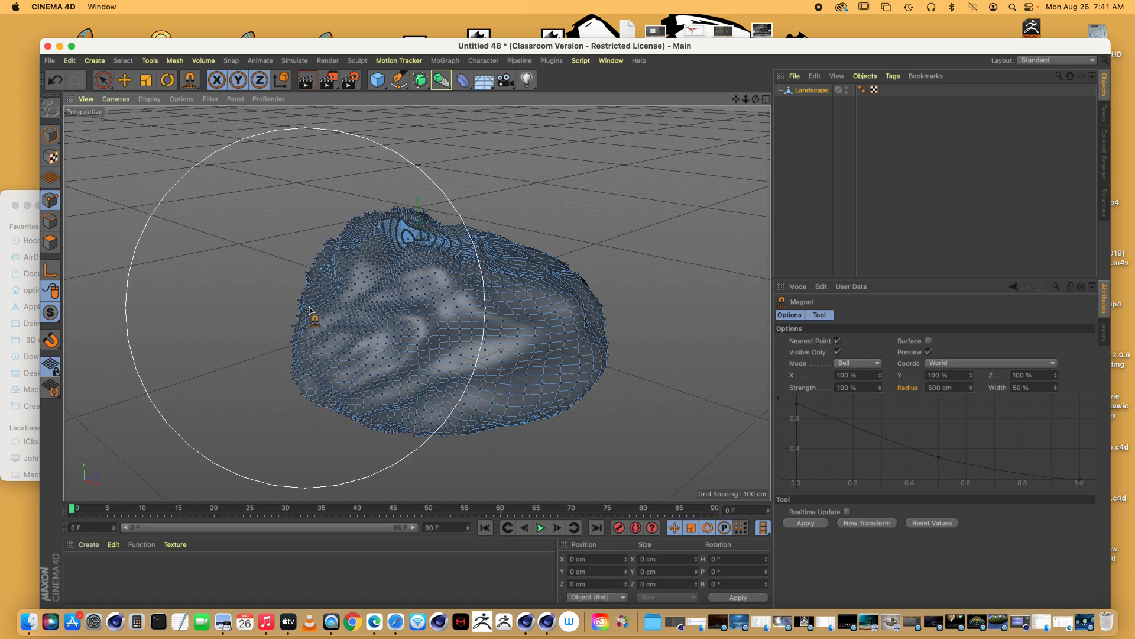
Step: From another side, pull the rock's lower corners outward with the Magnet and push its upper edges down to form a broad-based mound
{"action": "left_click_drag", "start_coordinate": [756, 100], "coordinate": [846, 87]}
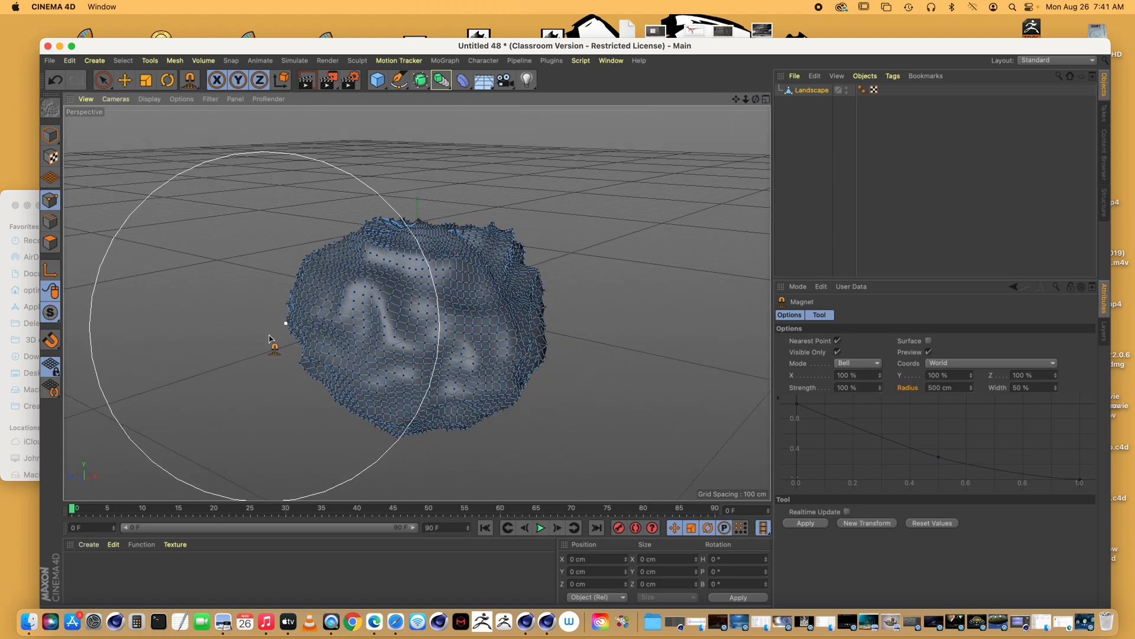
{"action": "mouse_move", "coordinate": [309, 360]}
{"action": "left_mouse_down"}
{"action": "mouse_move", "coordinate": [281, 358]}
{"action": "mouse_move", "coordinate": [259, 398]}
{"action": "left_mouse_up"}
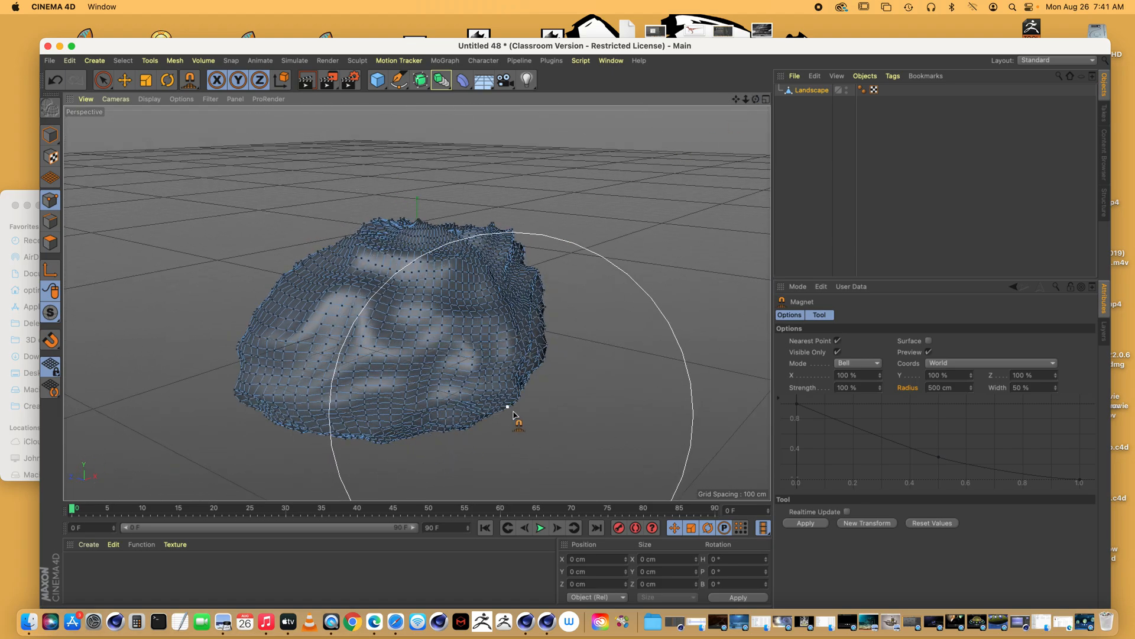
{"action": "left_click_drag", "start_coordinate": [510, 406], "coordinate": [558, 430]}
{"action": "left_click_drag", "start_coordinate": [504, 230], "coordinate": [490, 261]}
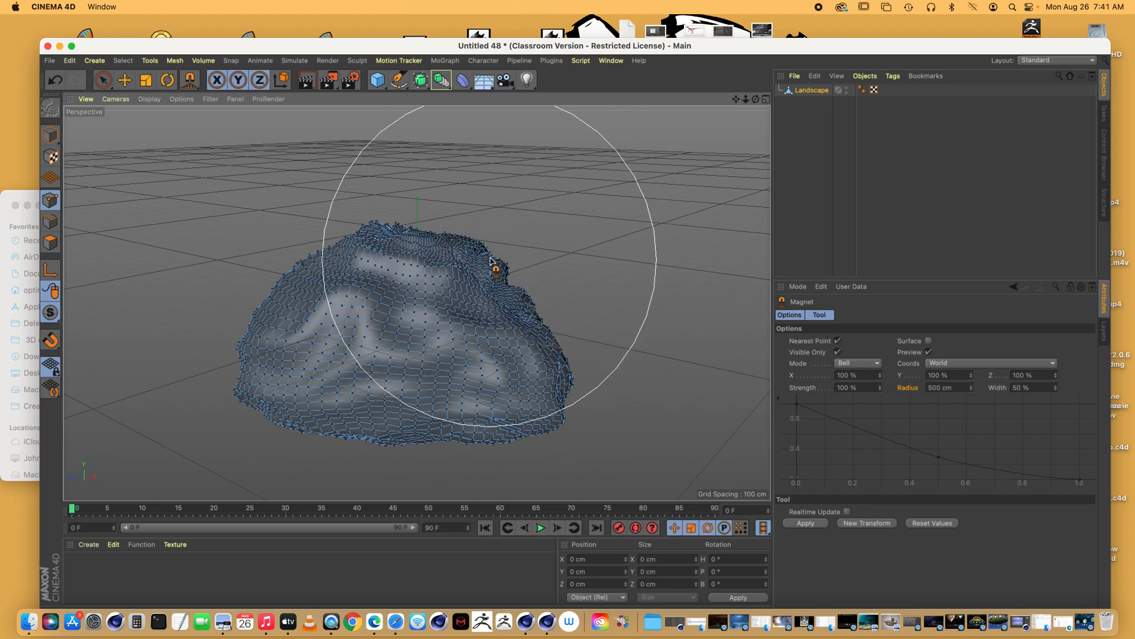
{"action": "mouse_move", "coordinate": [349, 222]}
{"action": "left_mouse_down"}
{"action": "mouse_move", "coordinate": [362, 243]}
{"action": "mouse_move", "coordinate": [381, 241]}
{"action": "left_mouse_up"}
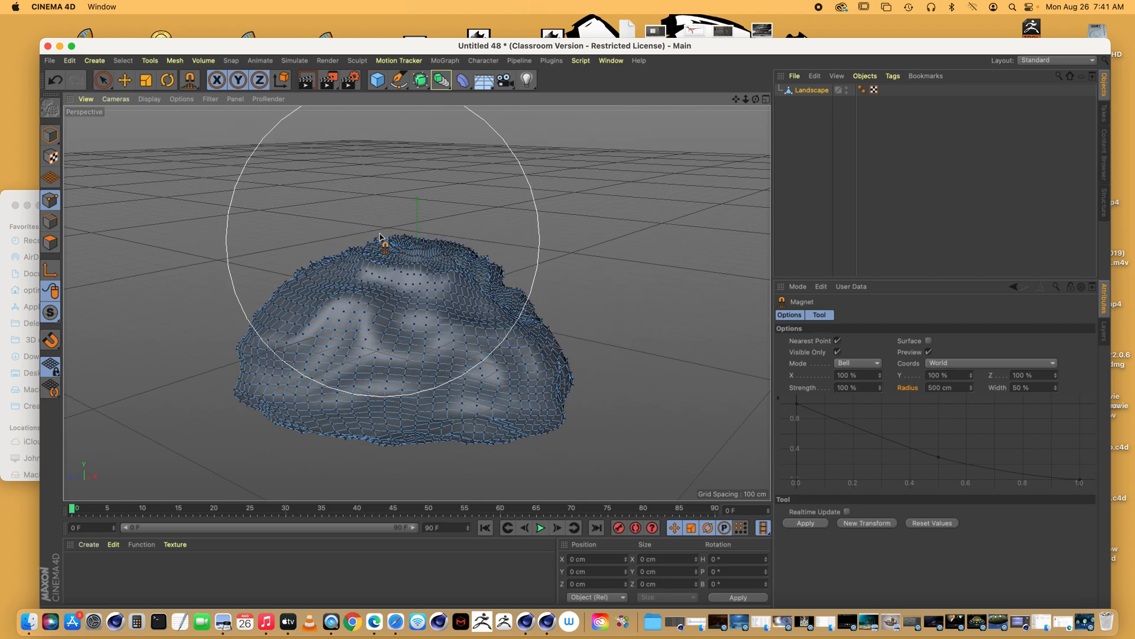
Step: Refine the rock from a further angle with the Magnet, rounding its top and far end and flattening its underside
{"action": "left_click_drag", "start_coordinate": [755, 99], "coordinate": [499, 271]}
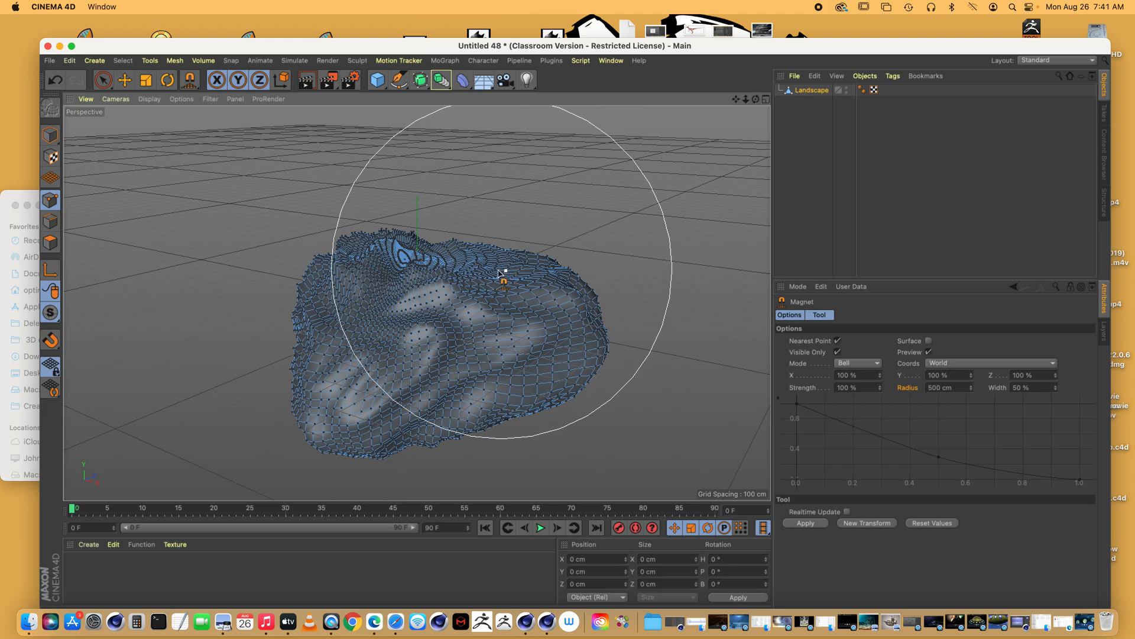
{"action": "left_click_drag", "start_coordinate": [341, 240], "coordinate": [350, 255]}
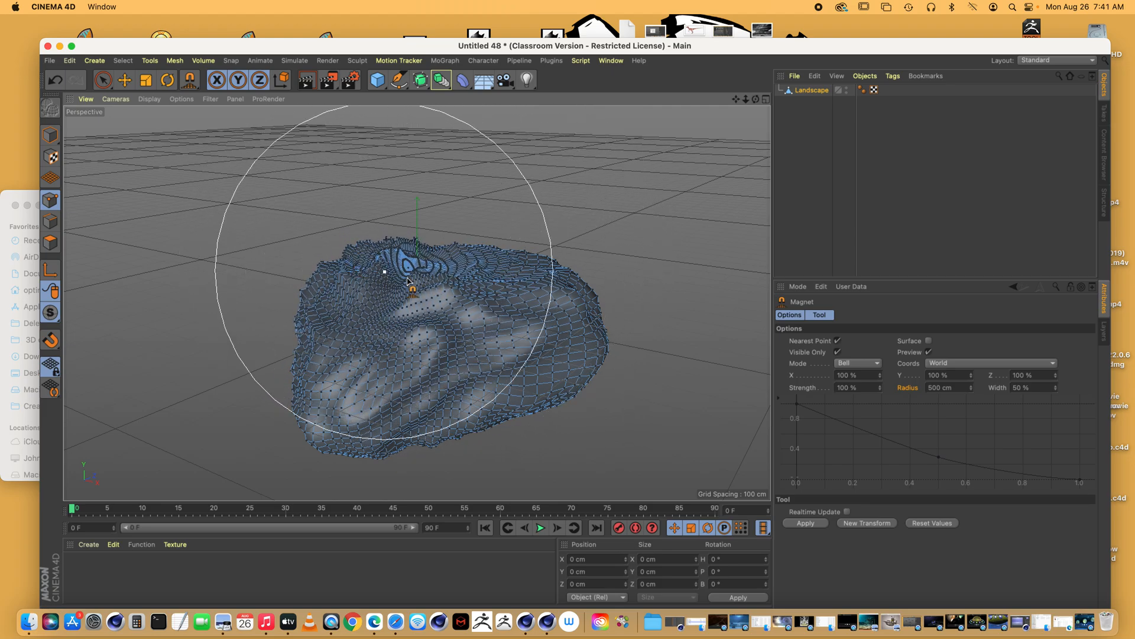
{"action": "left_click_drag", "start_coordinate": [514, 292], "coordinate": [502, 298]}
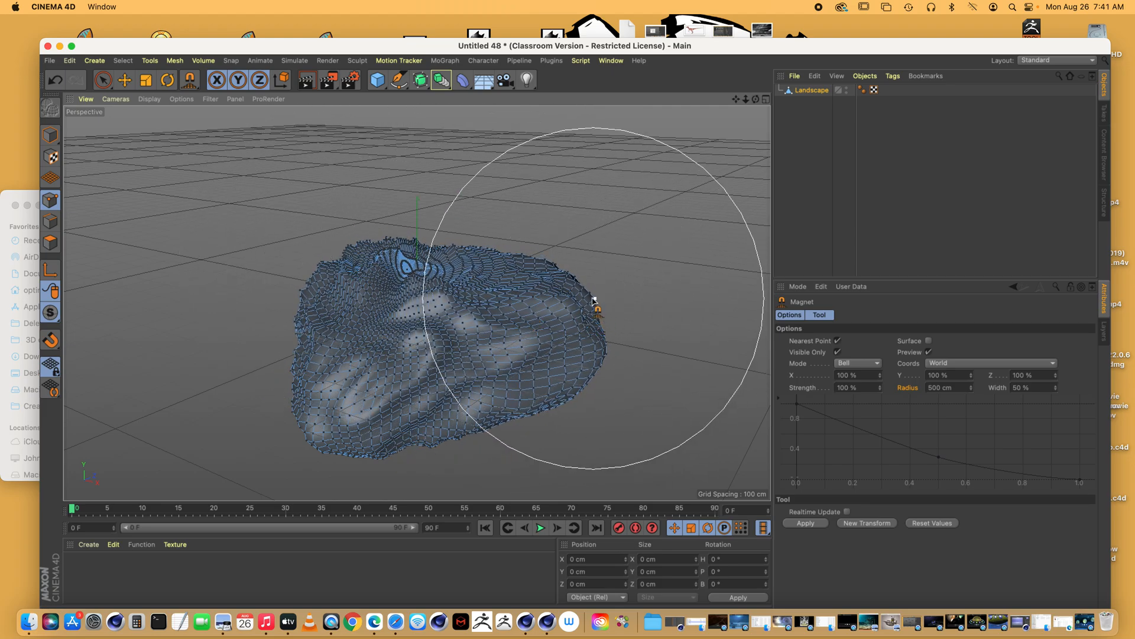
{"action": "left_click_drag", "start_coordinate": [591, 292], "coordinate": [582, 318]}
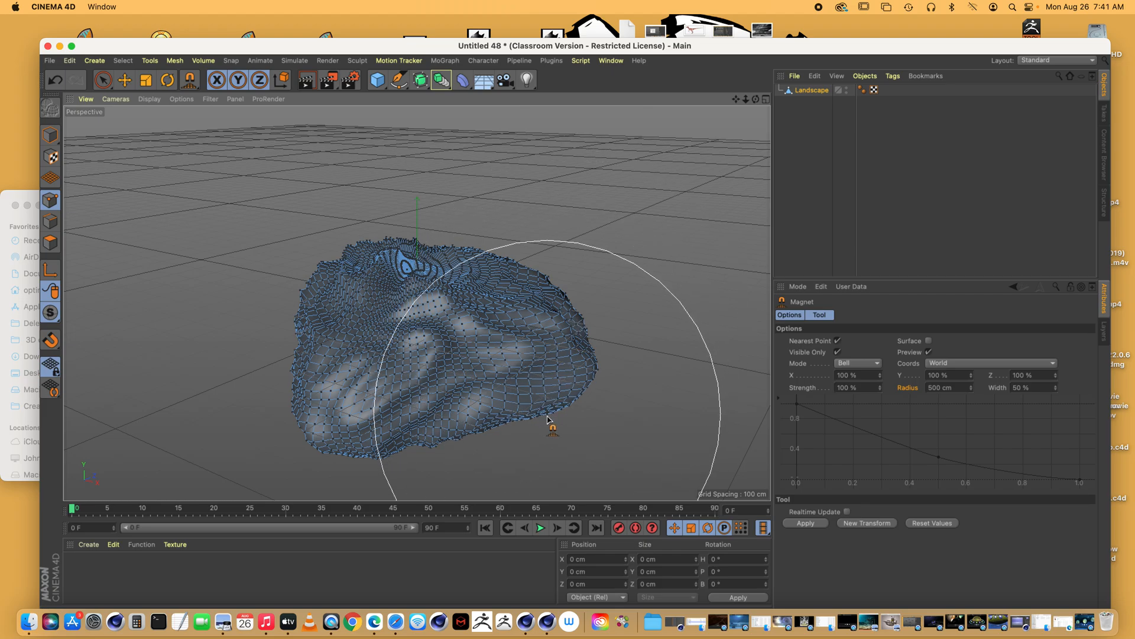
{"action": "left_click_drag", "start_coordinate": [545, 413], "coordinate": [547, 433]}
{"action": "left_click_drag", "start_coordinate": [337, 459], "coordinate": [345, 451]}
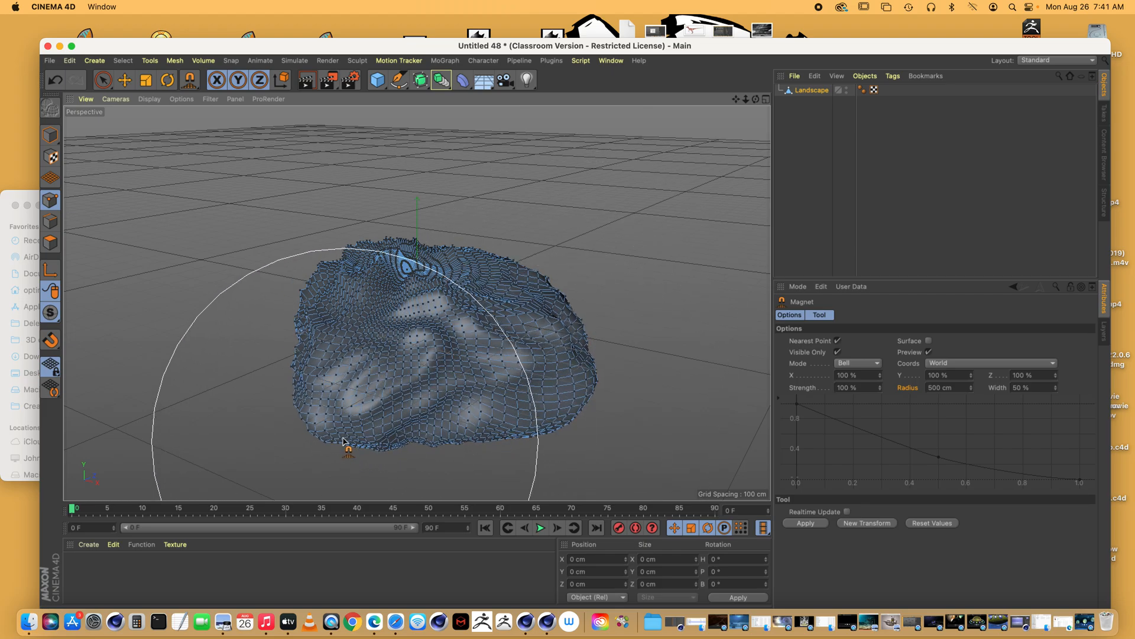
Step: Copy the Landscape object to the clipboard, paste a trial duplicate and delete that duplicate
{"action": "left_click_drag", "start_coordinate": [757, 101], "coordinate": [710, 106]}
{"action": "left_click", "coordinate": [809, 137]}
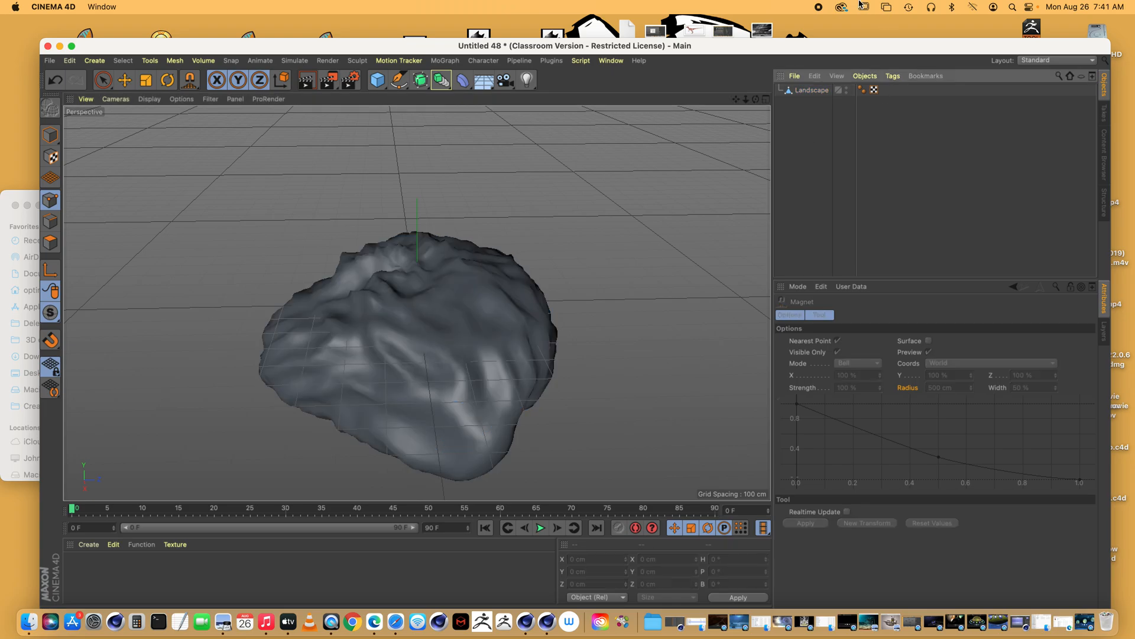
{"action": "left_click", "coordinate": [806, 89]}
{"action": "key", "text": "super+c"}
{"action": "key", "text": "super+v"}
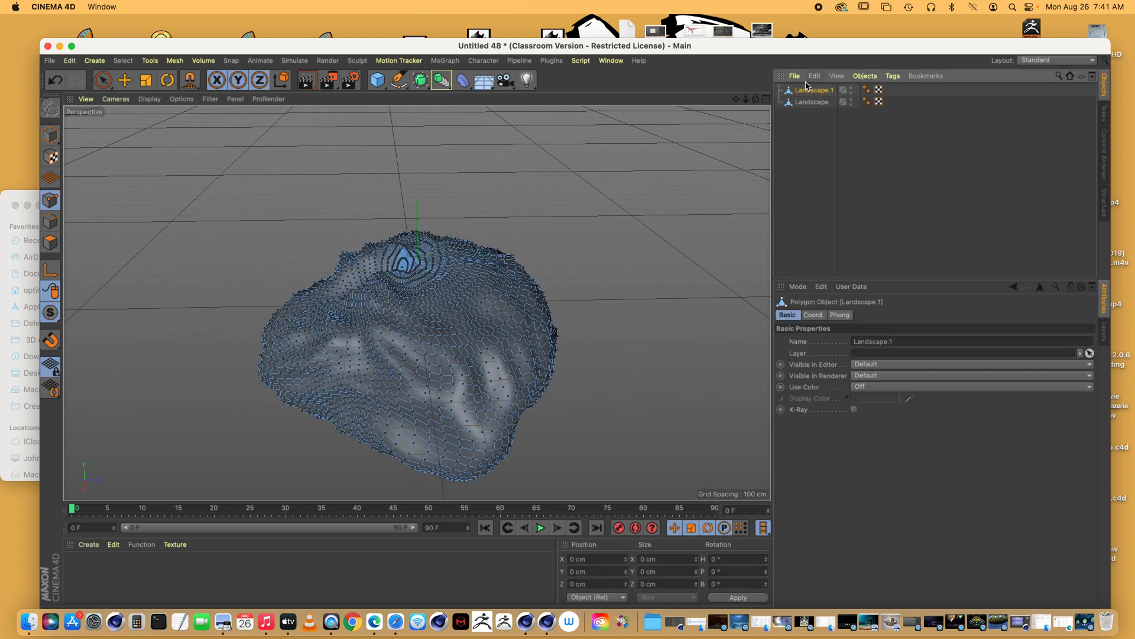
{"action": "key", "text": "BackSpace"}
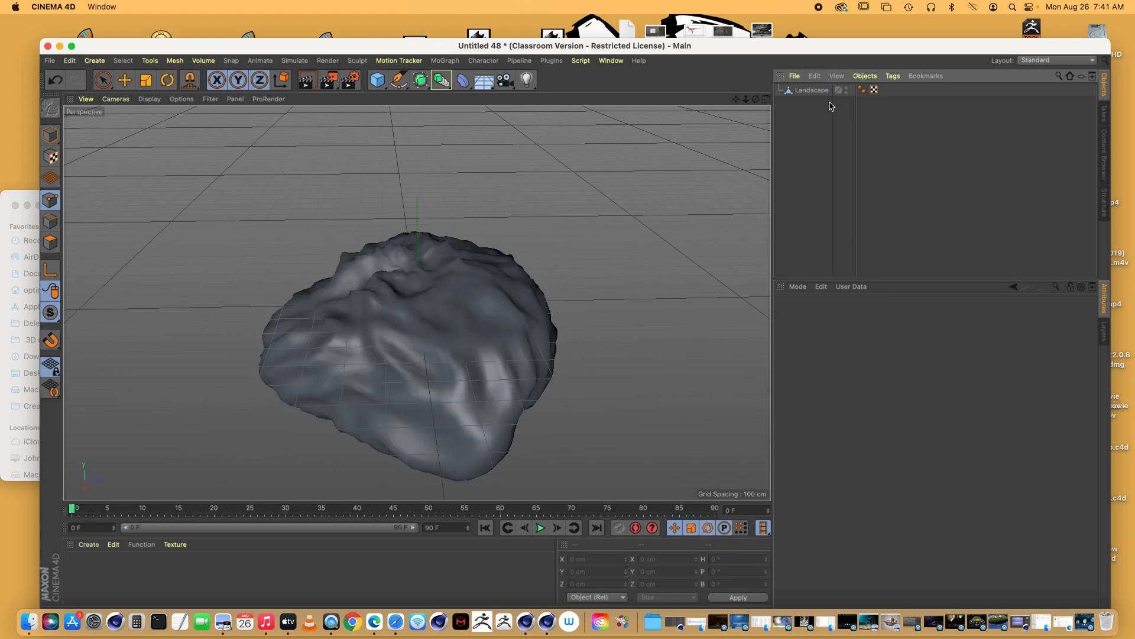
Step: Delete the remaining Landscape object and close the Untitled 48 document
{"action": "left_click", "coordinate": [811, 91]}
{"action": "key", "text": "BackSpace"}
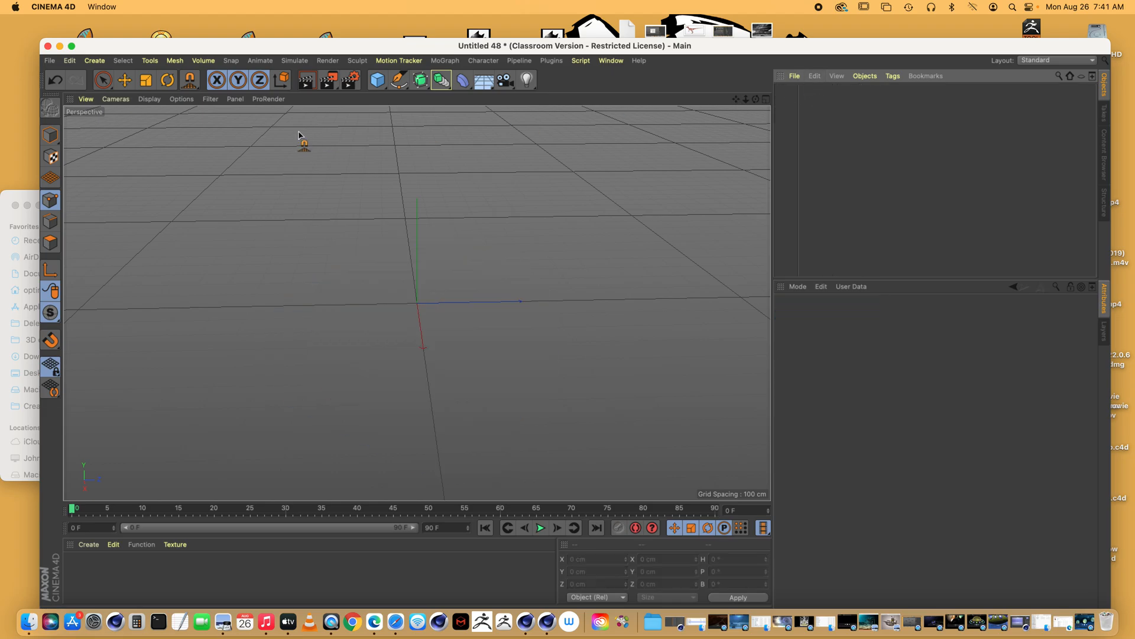
{"action": "key", "text": "super+F4"}
{"action": "left_click", "coordinate": [569, 278]}
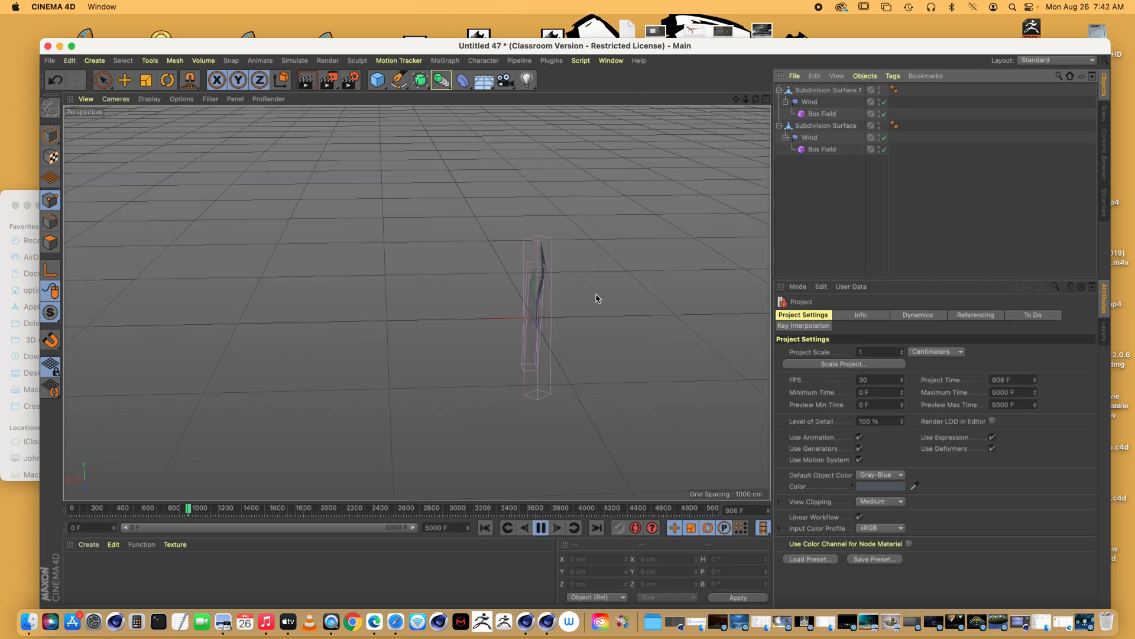
Step: Paste the copied rock into the Untitled 47 scene and scale it uniformly in model mode to about 749 × 425 × 644 cm
{"action": "key", "text": "super+v"}
{"action": "left_click", "coordinate": [146, 80]}
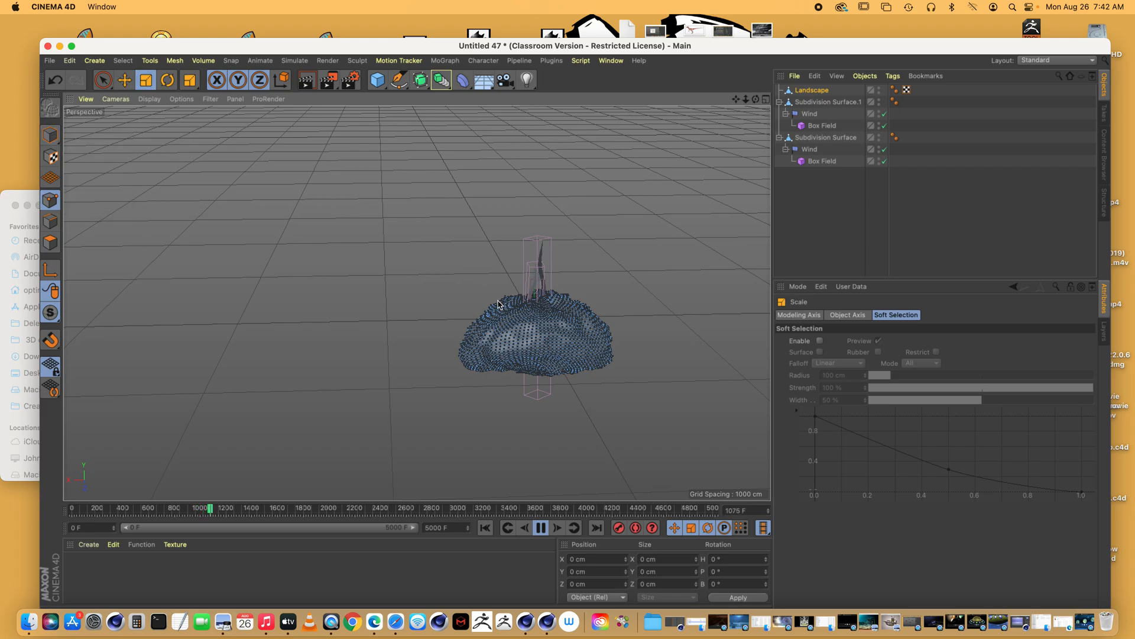
{"action": "left_click", "coordinate": [51, 136]}
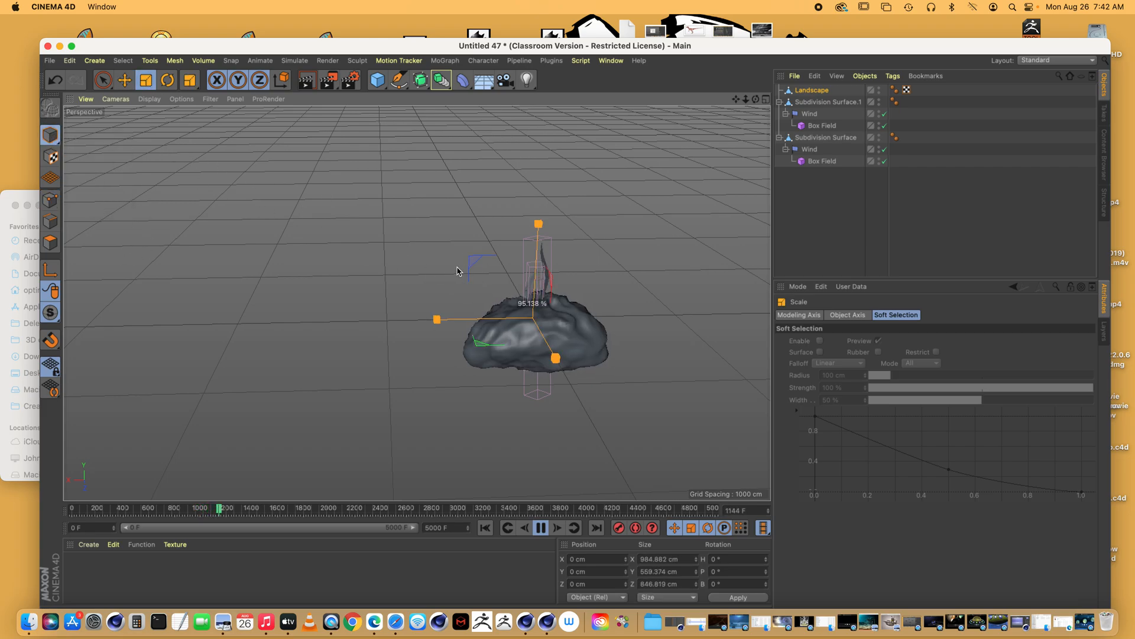
Step: Move the rock beside the waving strands, to about X 312, Y -83, Z -72 cm, and deselect it
{"action": "left_click", "coordinate": [124, 80]}
{"action": "left_click_drag", "start_coordinate": [430, 323], "coordinate": [342, 335]}
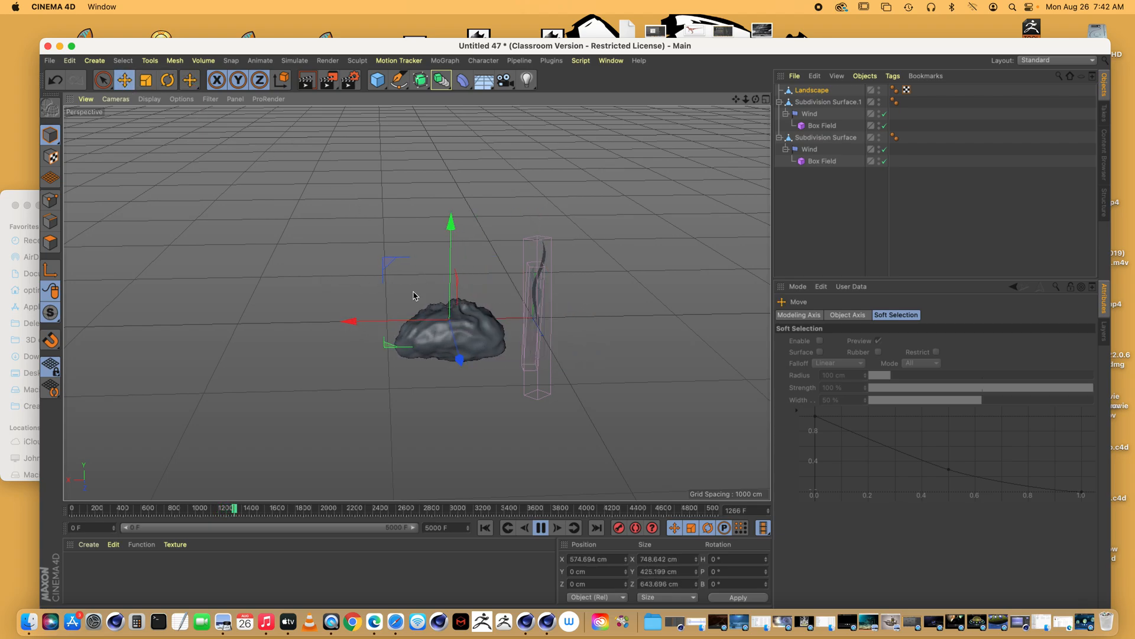
{"action": "left_click_drag", "start_coordinate": [452, 229], "coordinate": [451, 265]}
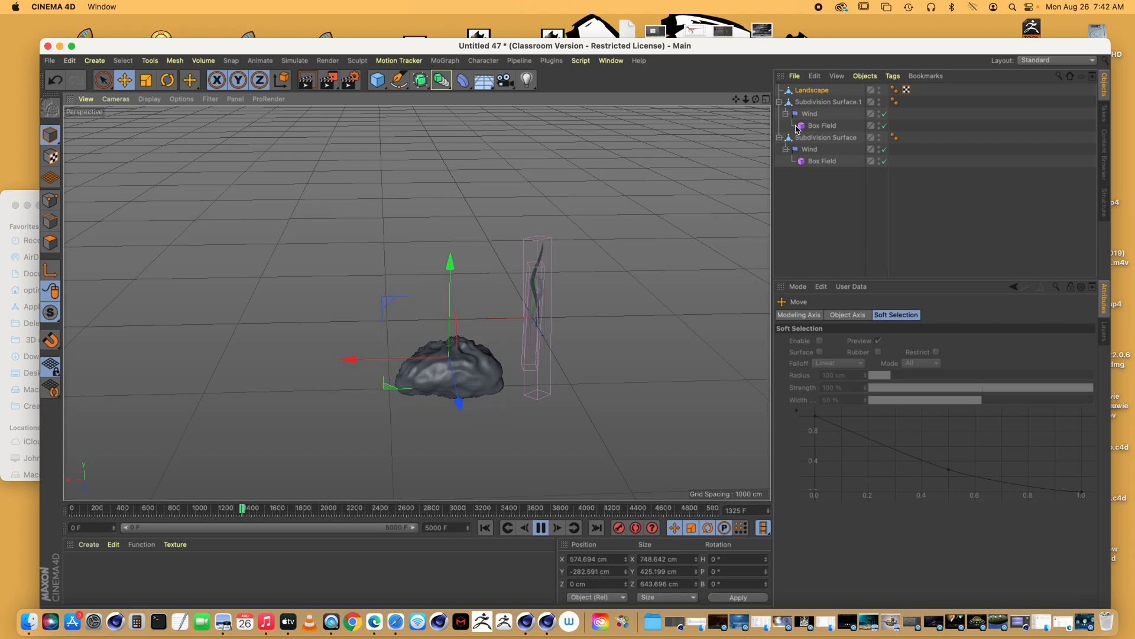
{"action": "left_click_drag", "start_coordinate": [745, 101], "coordinate": [819, 99]}
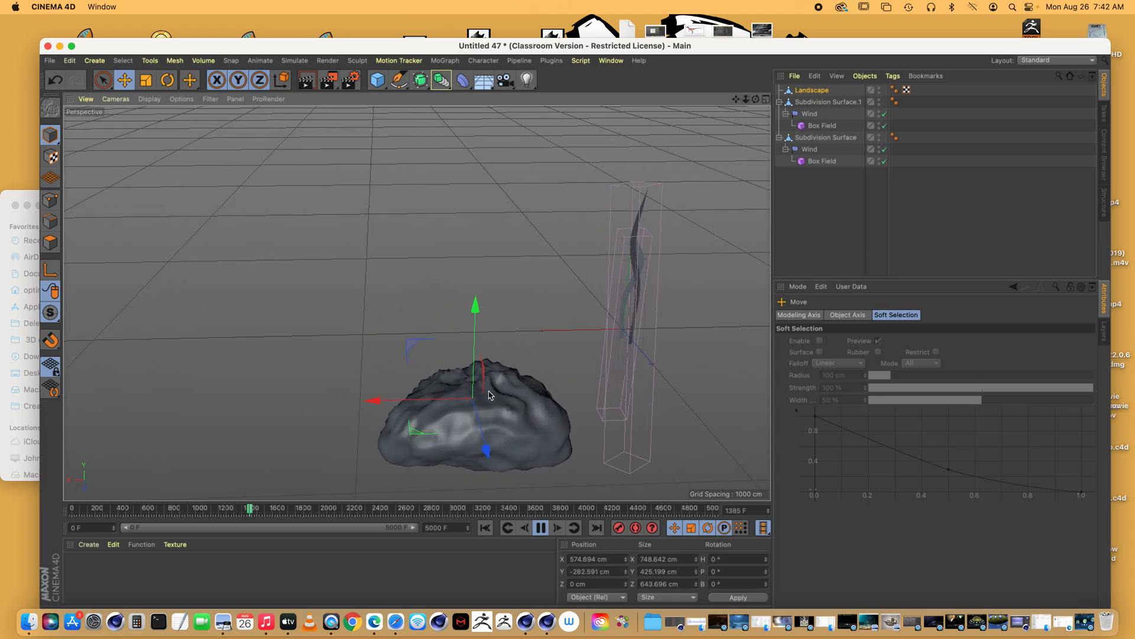
{"action": "left_click_drag", "start_coordinate": [375, 399], "coordinate": [444, 398]}
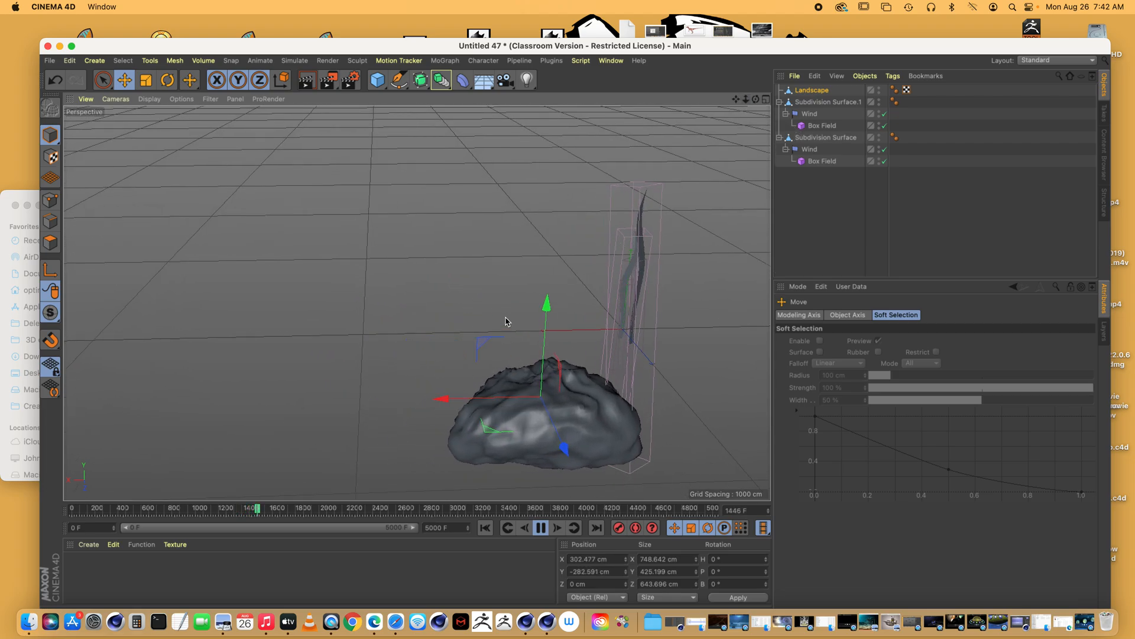
{"action": "left_click_drag", "start_coordinate": [536, 307], "coordinate": [544, 252]}
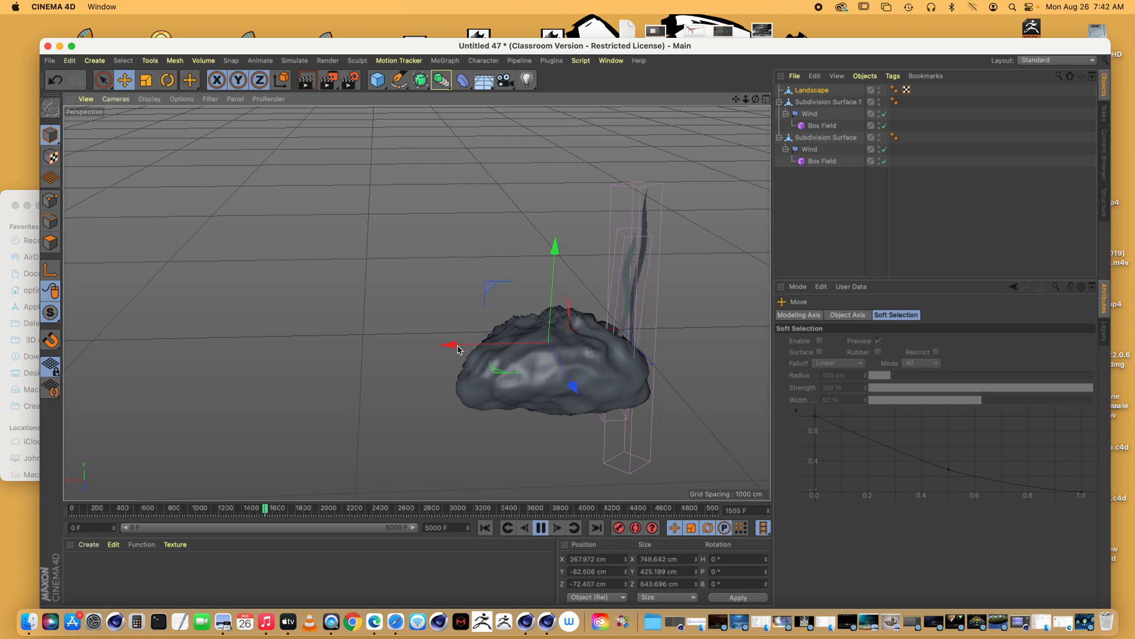
{"action": "mouse_move", "coordinate": [459, 349]}
{"action": "left_mouse_down"}
{"action": "mouse_move", "coordinate": [417, 349]}
{"action": "mouse_move", "coordinate": [445, 349]}
{"action": "left_mouse_up"}
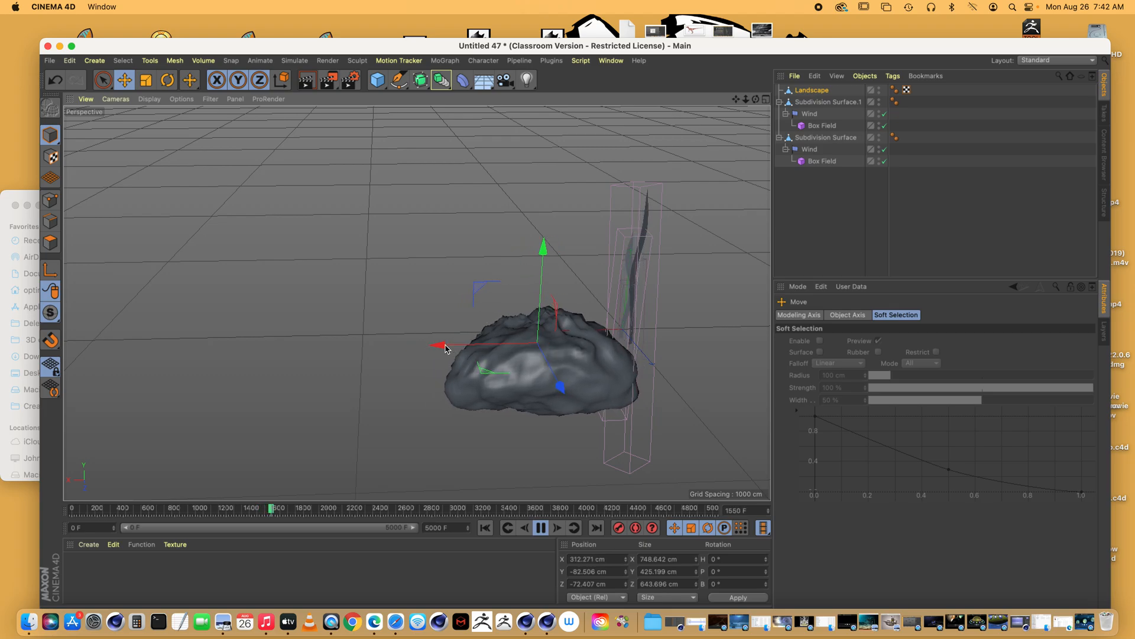
{"action": "left_click", "coordinate": [733, 332]}
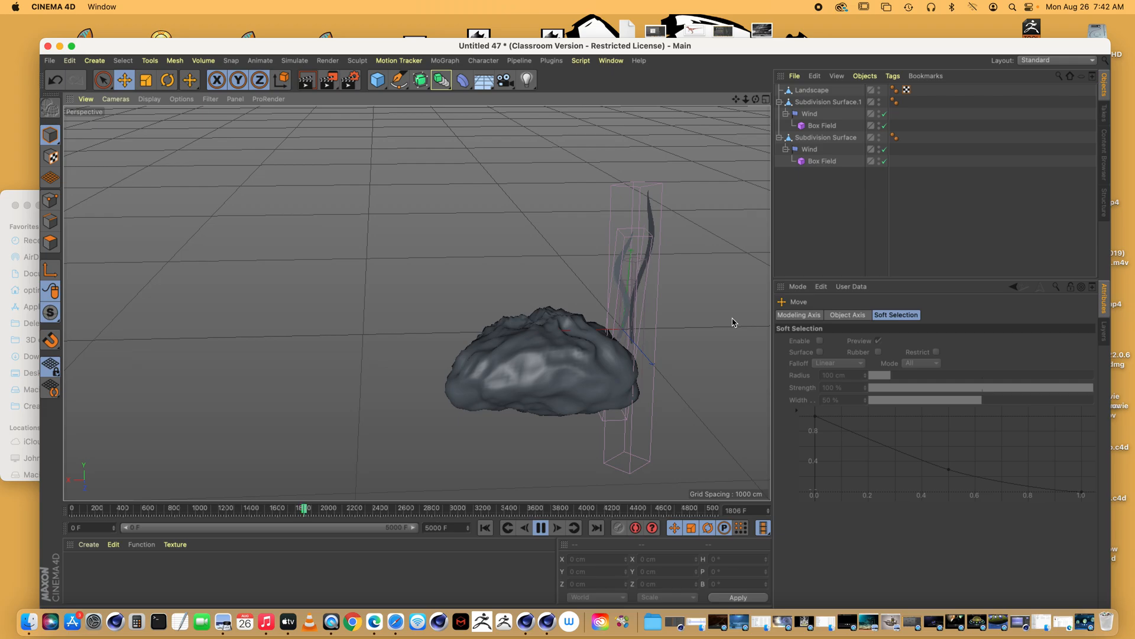
Step: Switch to ZBrush and dismiss its Home Page window and the LightBox browser
{"action": "left_click", "coordinate": [484, 618]}
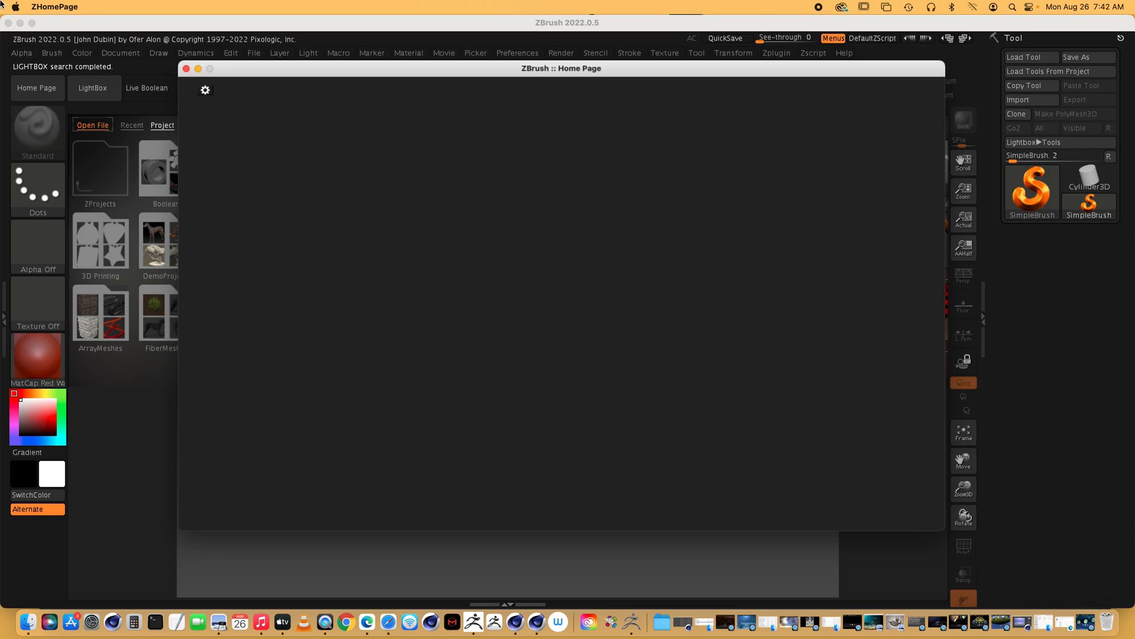
{"action": "left_click", "coordinate": [186, 69]}
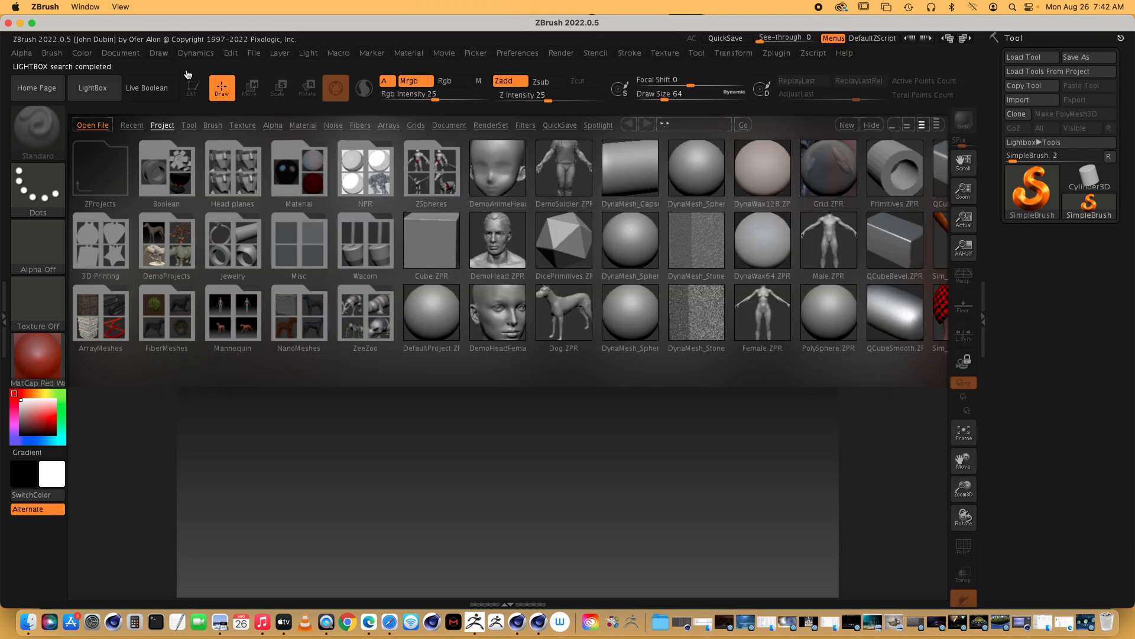
{"action": "left_click", "coordinate": [95, 90]}
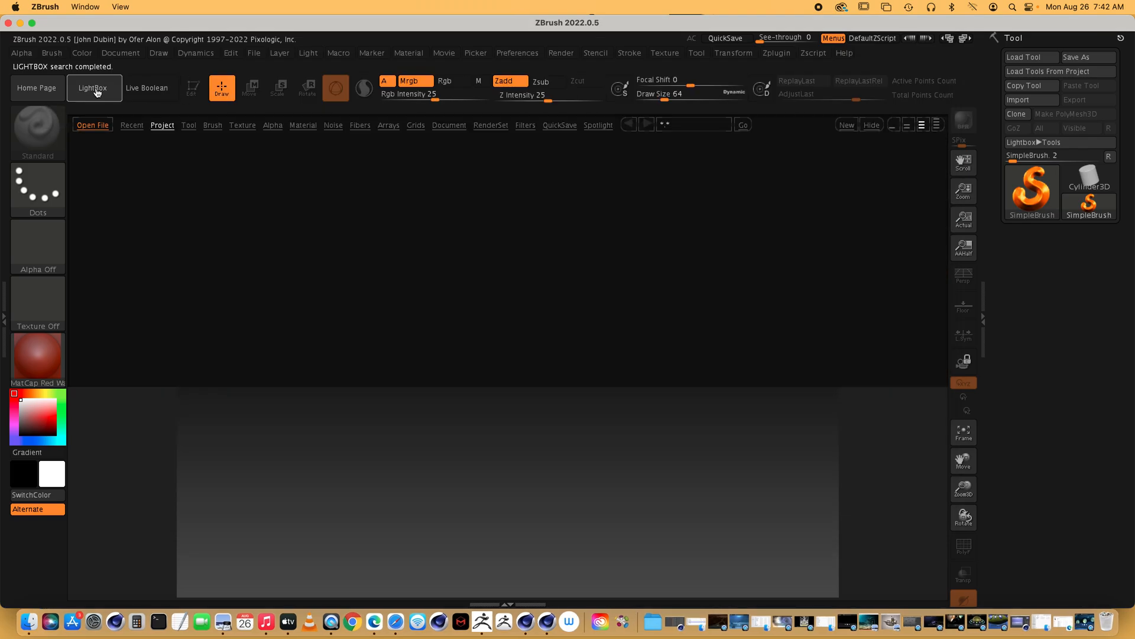
Step: Browse the starter projects in LightBox and the available 3D meshes and 2.5D brushes
{"action": "left_click", "coordinate": [95, 90]}
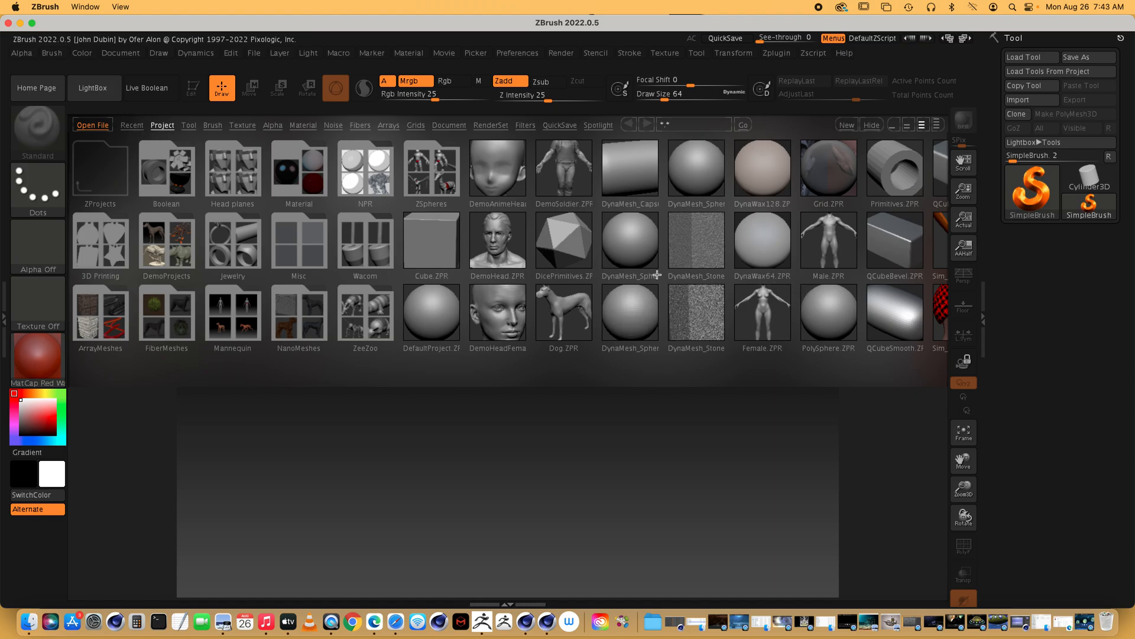
{"action": "mouse_move", "coordinate": [785, 134]}
{"action": "left_mouse_down"}
{"action": "mouse_move", "coordinate": [616, 136]}
{"action": "mouse_move", "coordinate": [803, 147]}
{"action": "left_mouse_up"}
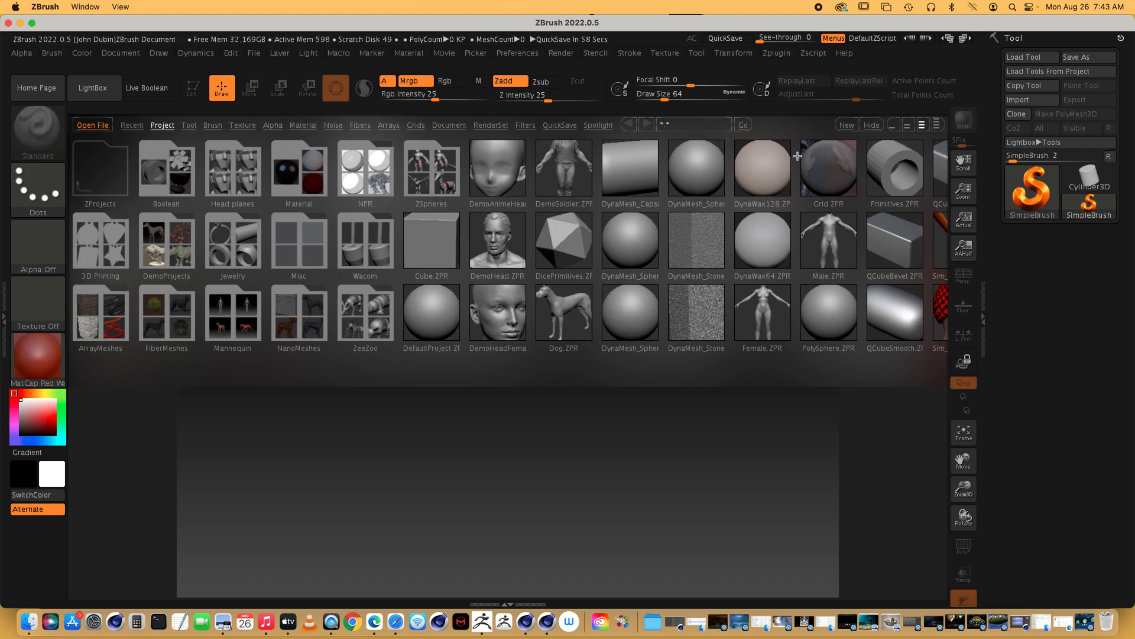
{"action": "left_click", "coordinate": [1028, 207]}
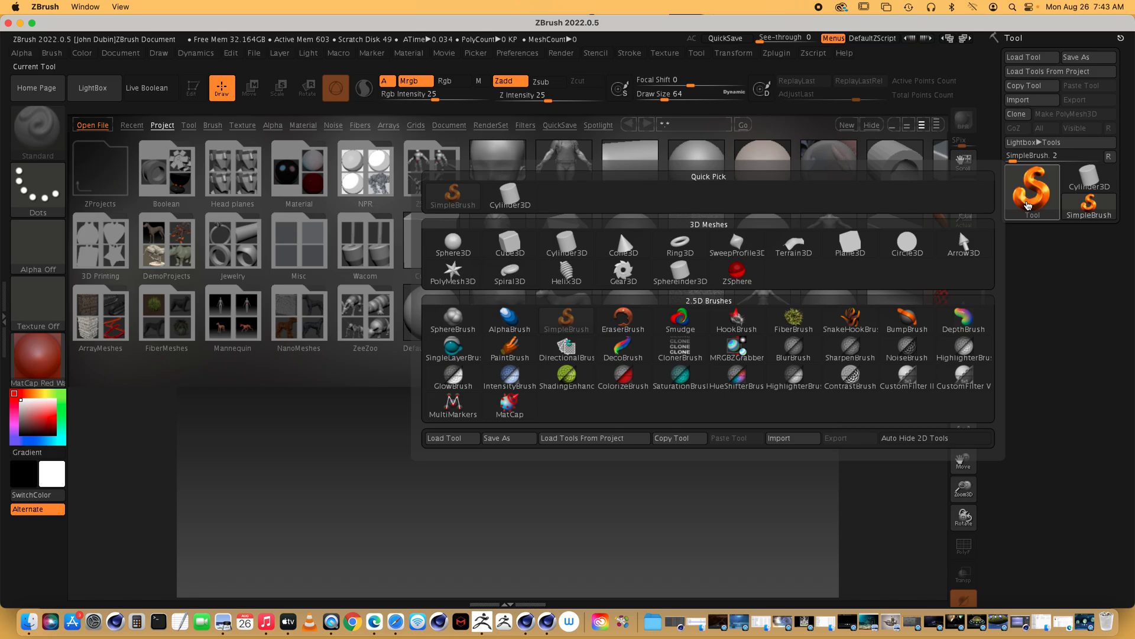
{"action": "left_click", "coordinate": [1031, 204]}
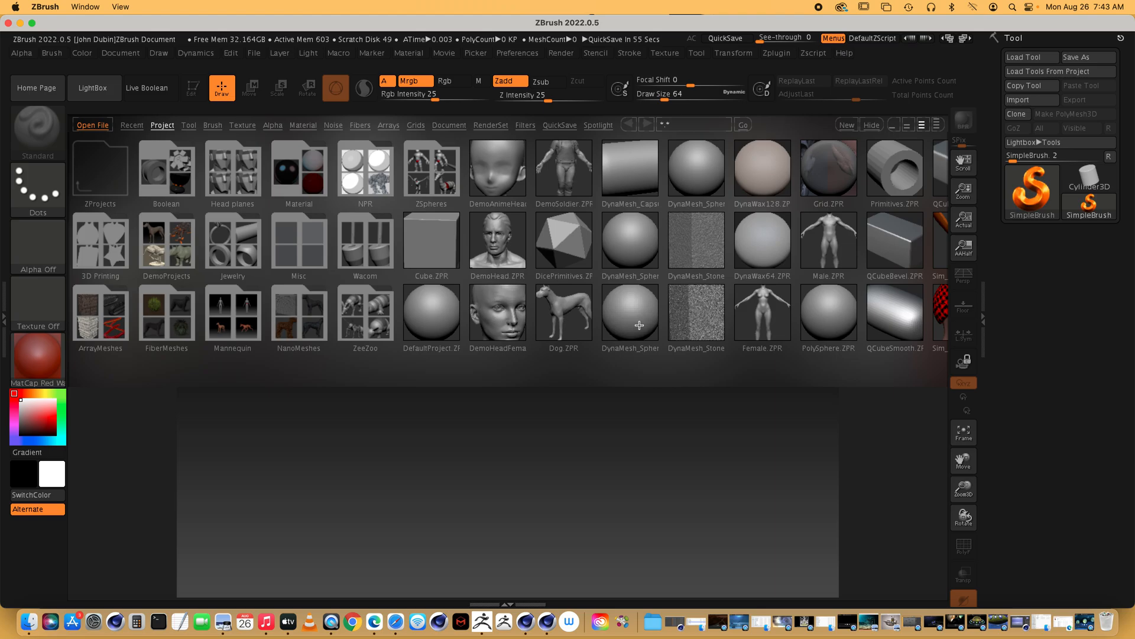
{"action": "left_click_drag", "start_coordinate": [784, 301], "coordinate": [955, 293]}
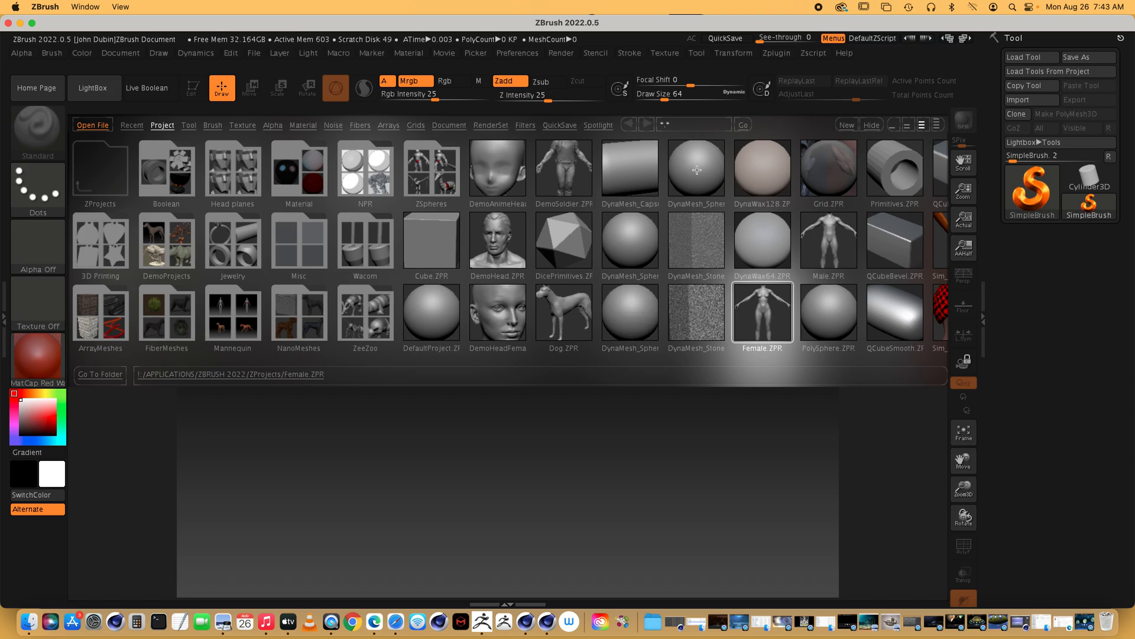
Step: Open the QCubeSmooth.ZPR starter project and orbit around its rounded shape
{"action": "left_click", "coordinate": [898, 313]}
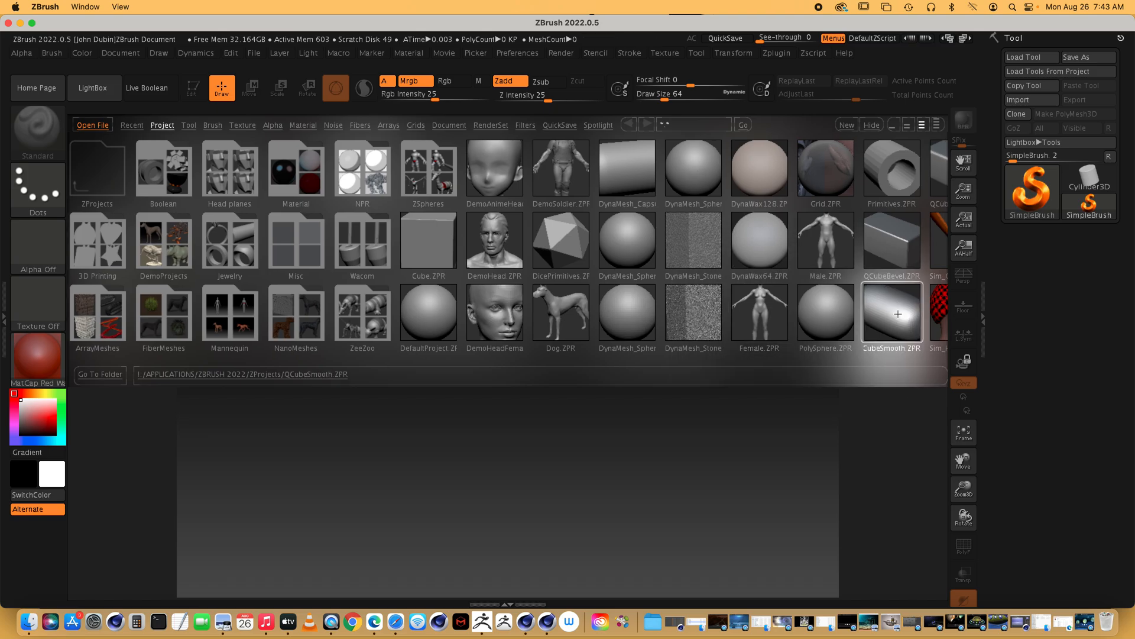
{"action": "double_click", "coordinate": [898, 314]}
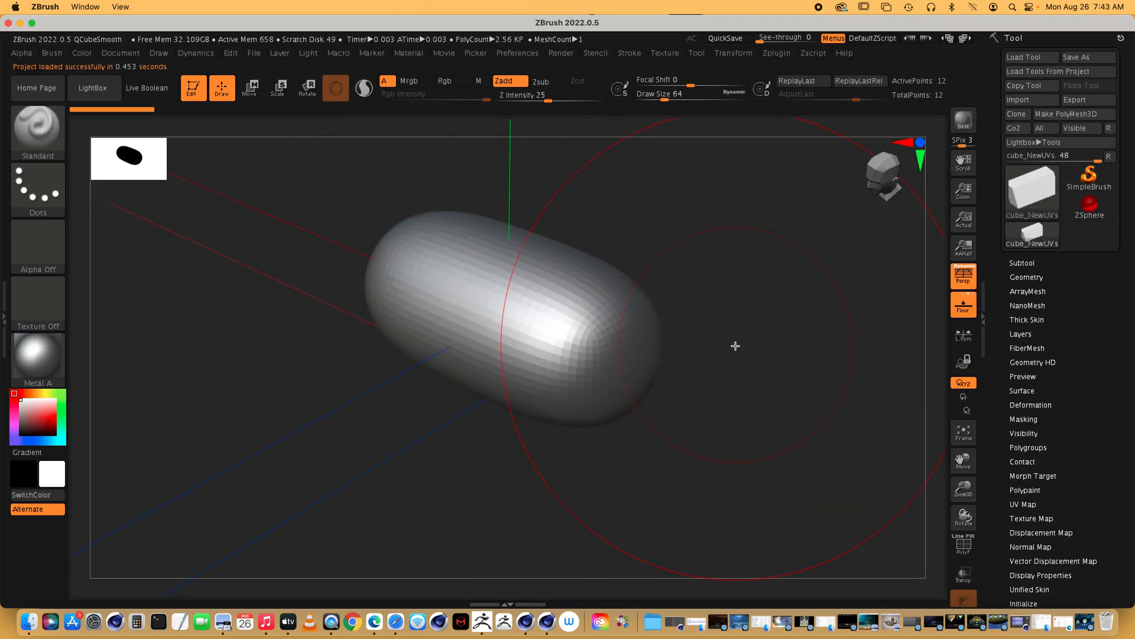
{"action": "mouse_move", "coordinate": [740, 375]}
{"action": "left_mouse_down"}
{"action": "mouse_move", "coordinate": [783, 370]}
{"action": "mouse_move", "coordinate": [761, 339]}
{"action": "mouse_move", "coordinate": [715, 322]}
{"action": "mouse_move", "coordinate": [699, 347]}
{"action": "mouse_move", "coordinate": [712, 371]}
{"action": "mouse_move", "coordinate": [727, 367]}
{"action": "mouse_move", "coordinate": [727, 349]}
{"action": "left_mouse_up"}
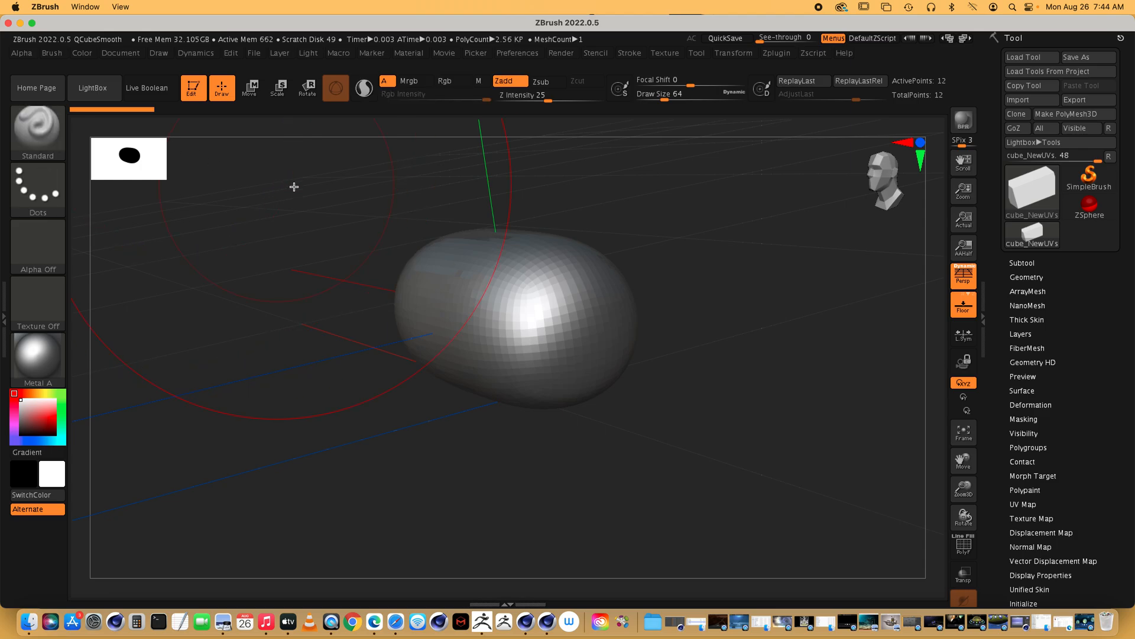
Step: Take the smooth cube out of Edit mode into 2.5D mode and clear it from the canvas
{"action": "left_click", "coordinate": [192, 88]}
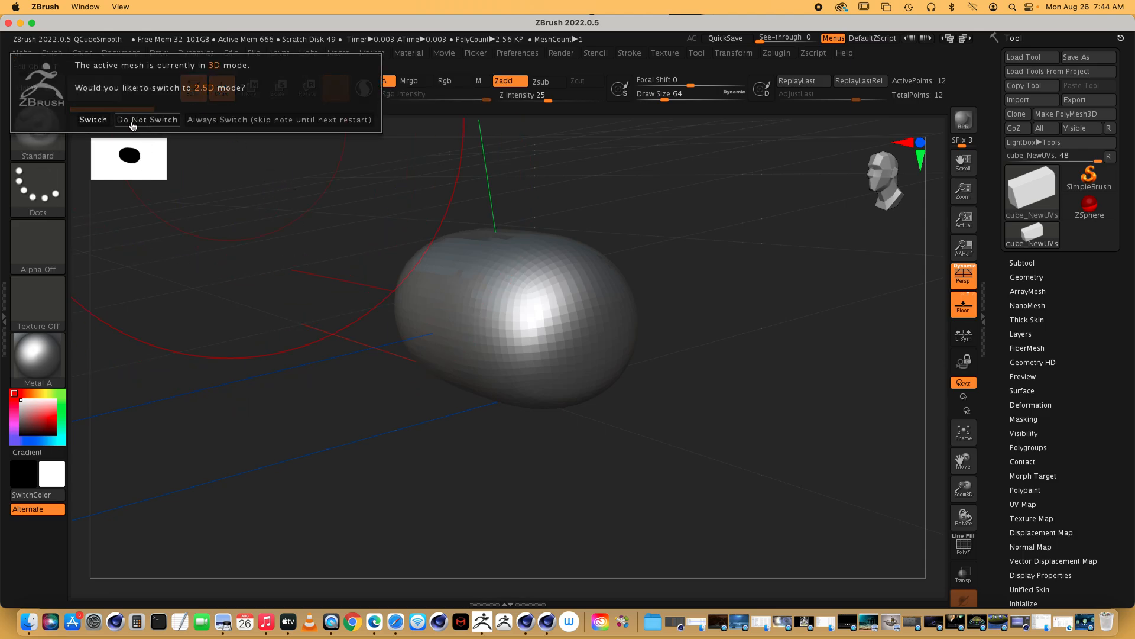
{"action": "left_click", "coordinate": [94, 121]}
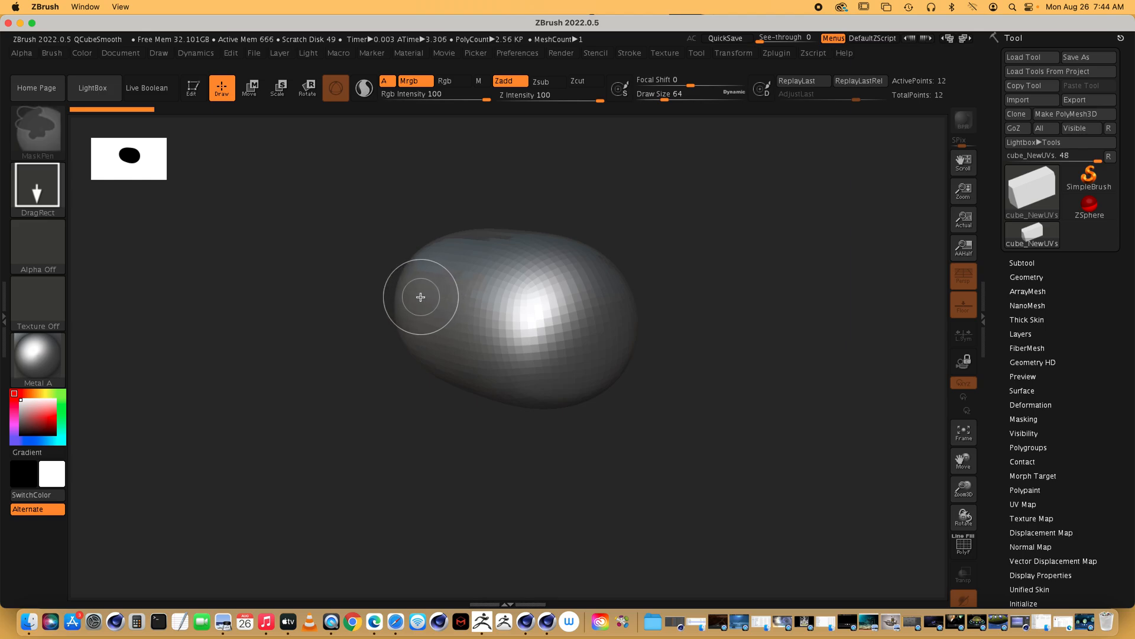
{"action": "key", "text": "ctrl+n"}
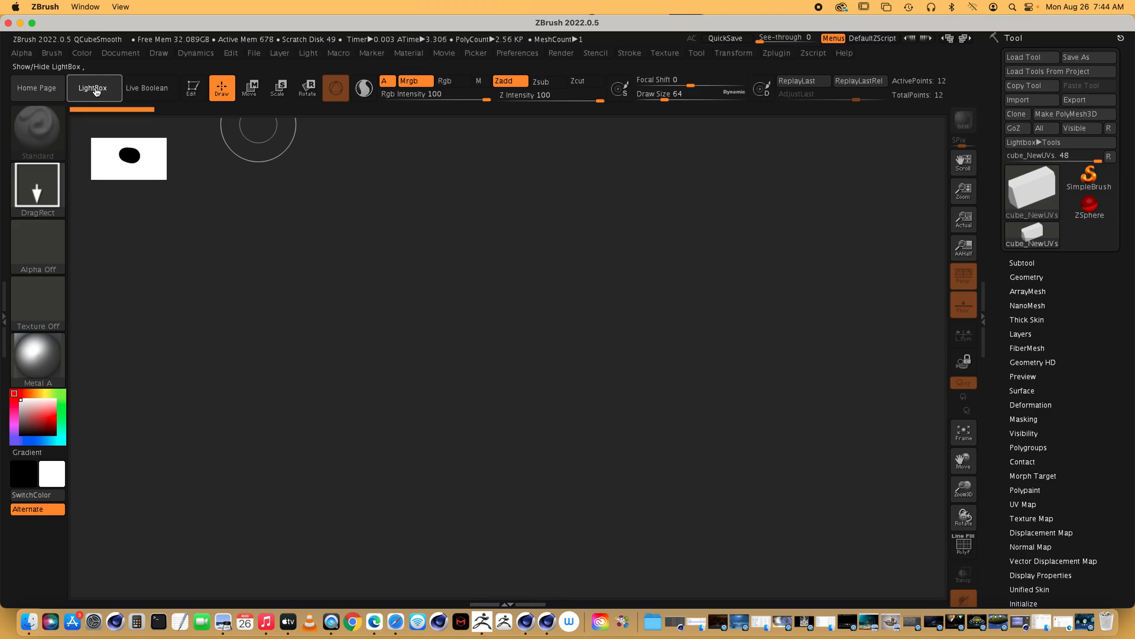
Step: Open the DynaMesh_Sphere_128 project from LightBox without saving the QCubeSmooth project
{"action": "left_click", "coordinate": [98, 88]}
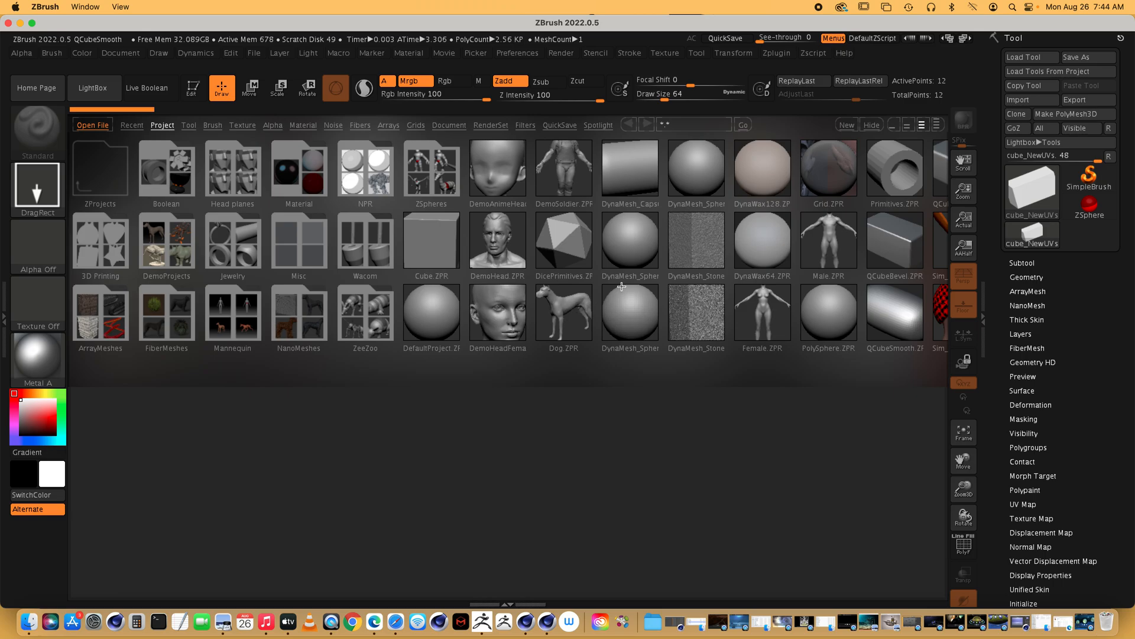
{"action": "double_click", "coordinate": [630, 250]}
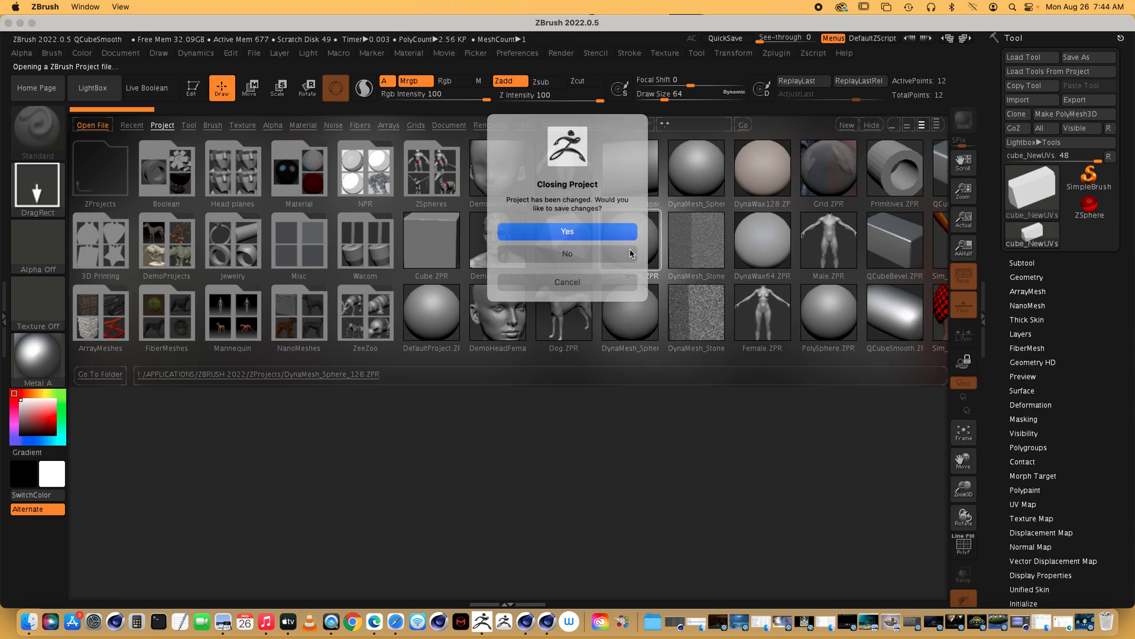
{"action": "left_click", "coordinate": [576, 233]}
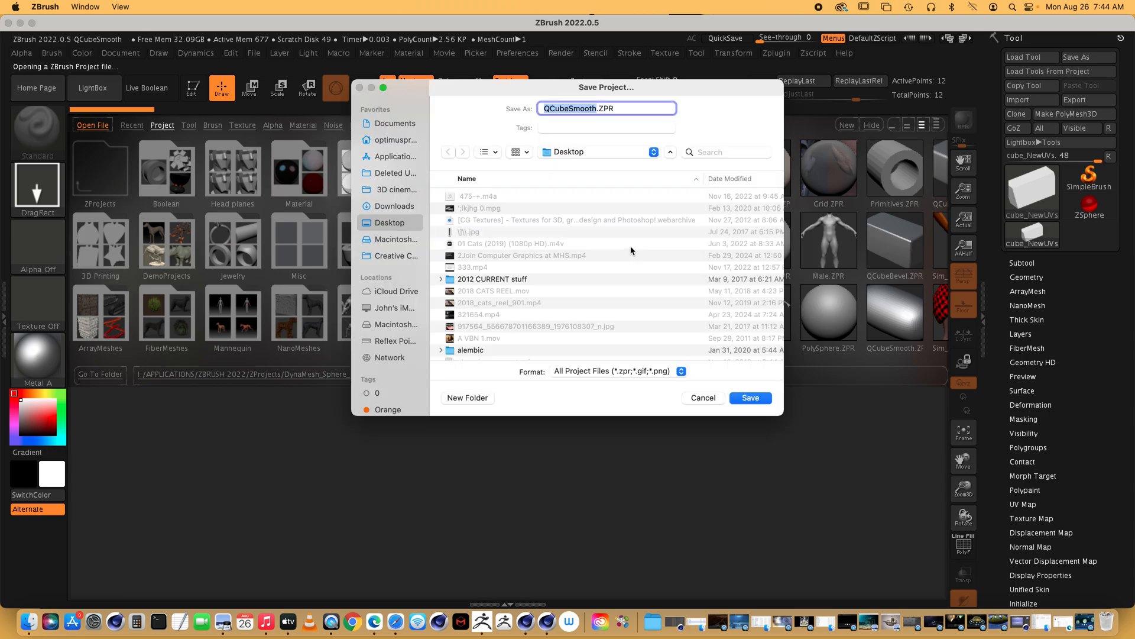
{"action": "left_click", "coordinate": [711, 398]}
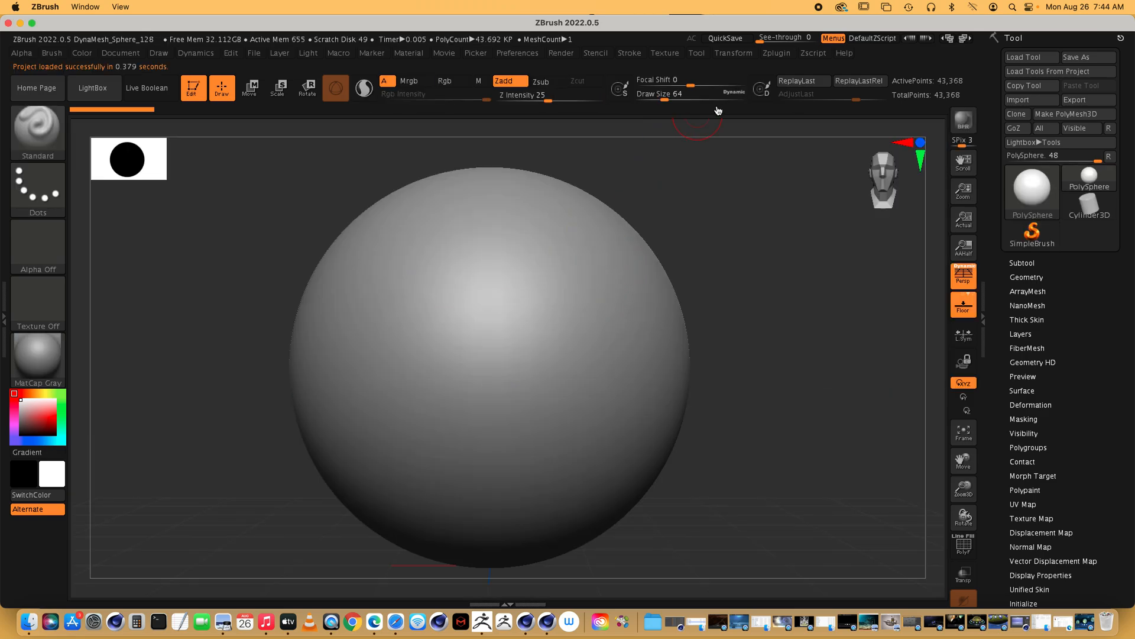
Step: Turn off symmetry for the sphere and briefly check its mesh density with the polyframe display
{"action": "left_click", "coordinate": [734, 54]}
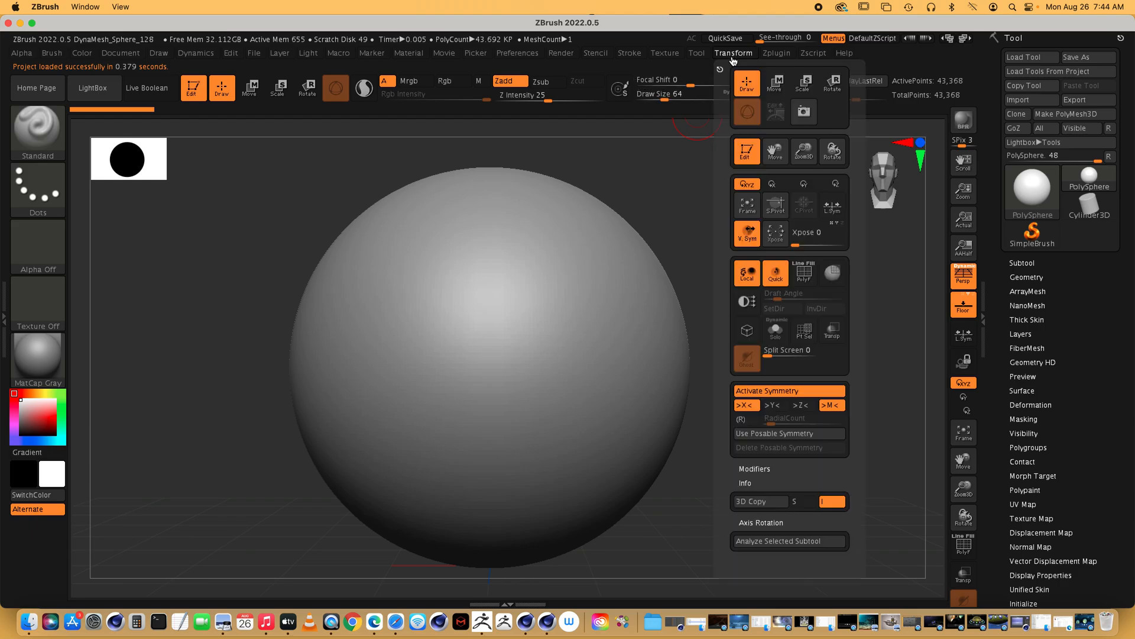
{"action": "left_click", "coordinate": [775, 393]}
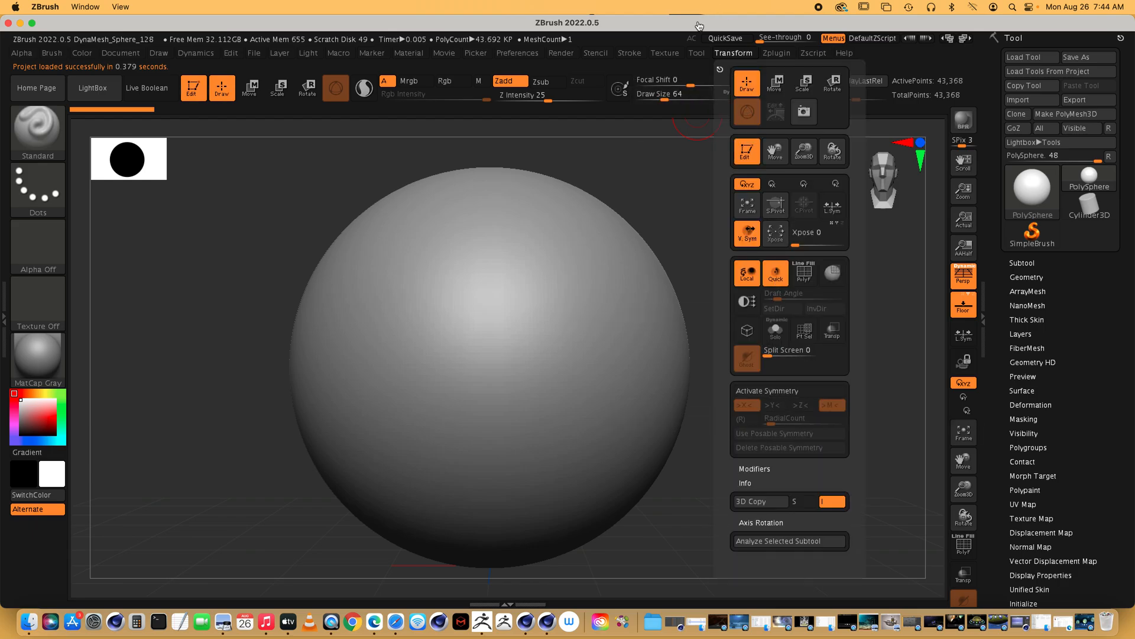
{"action": "left_click", "coordinate": [733, 54]}
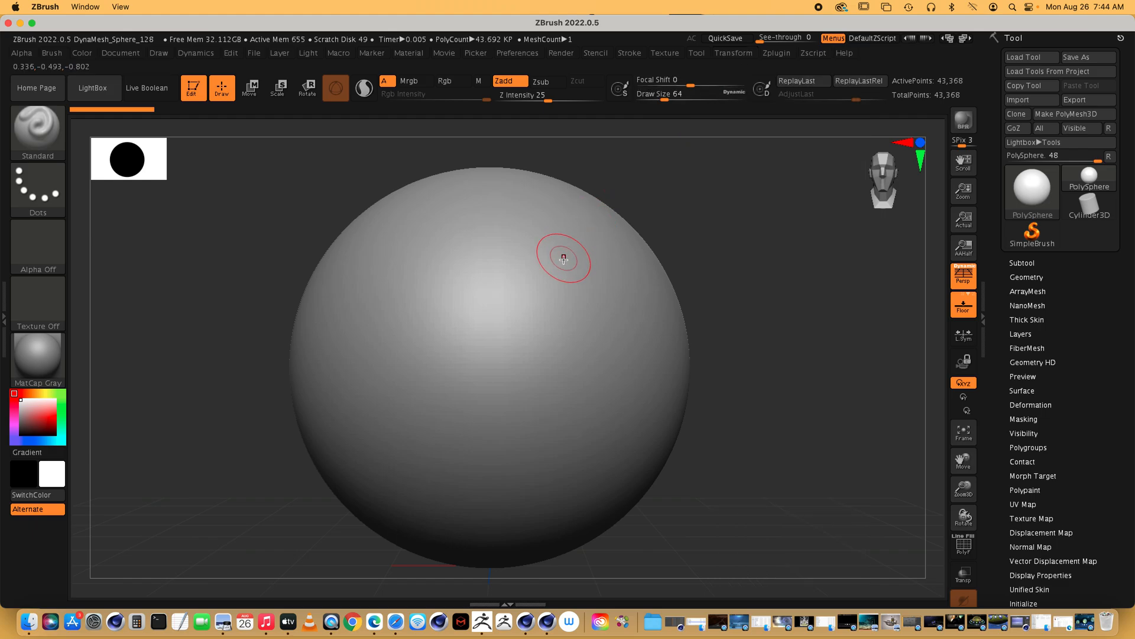
{"action": "left_click", "coordinate": [965, 545]}
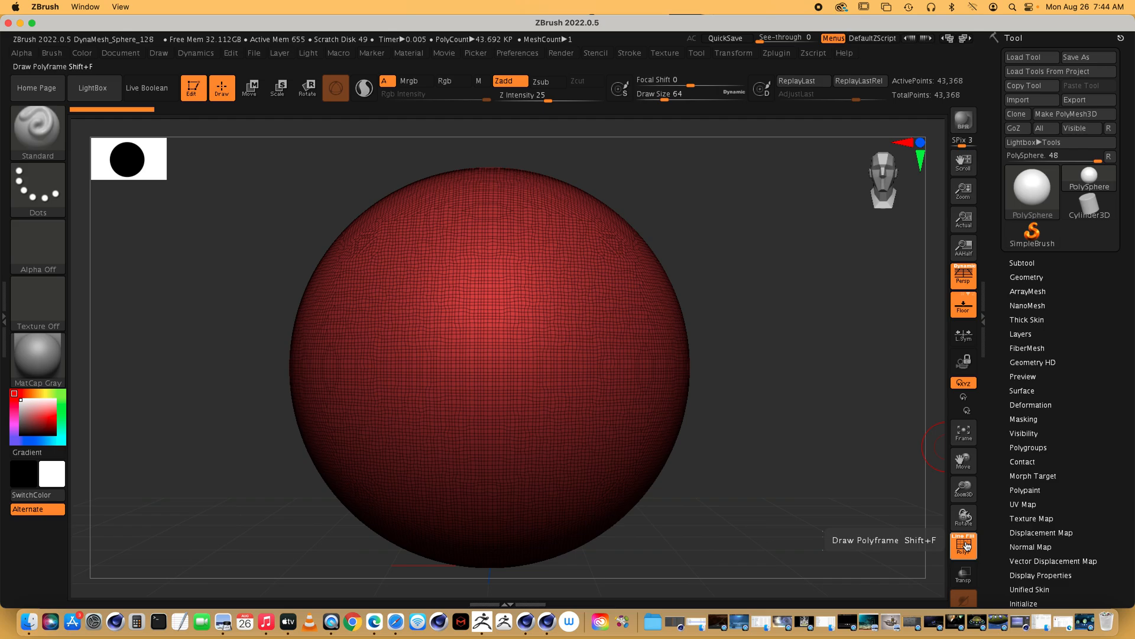
{"action": "left_click", "coordinate": [965, 545]}
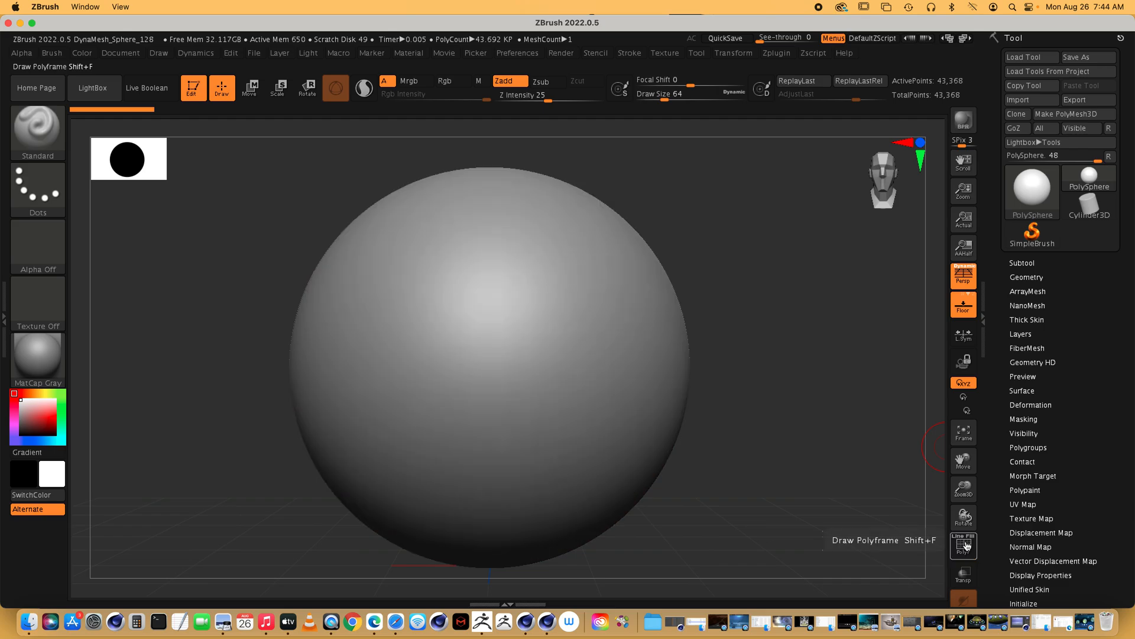
Step: Set the sphere's DynaMesh resolution to 184 in the Geometry settings
{"action": "left_click", "coordinate": [1039, 263]}
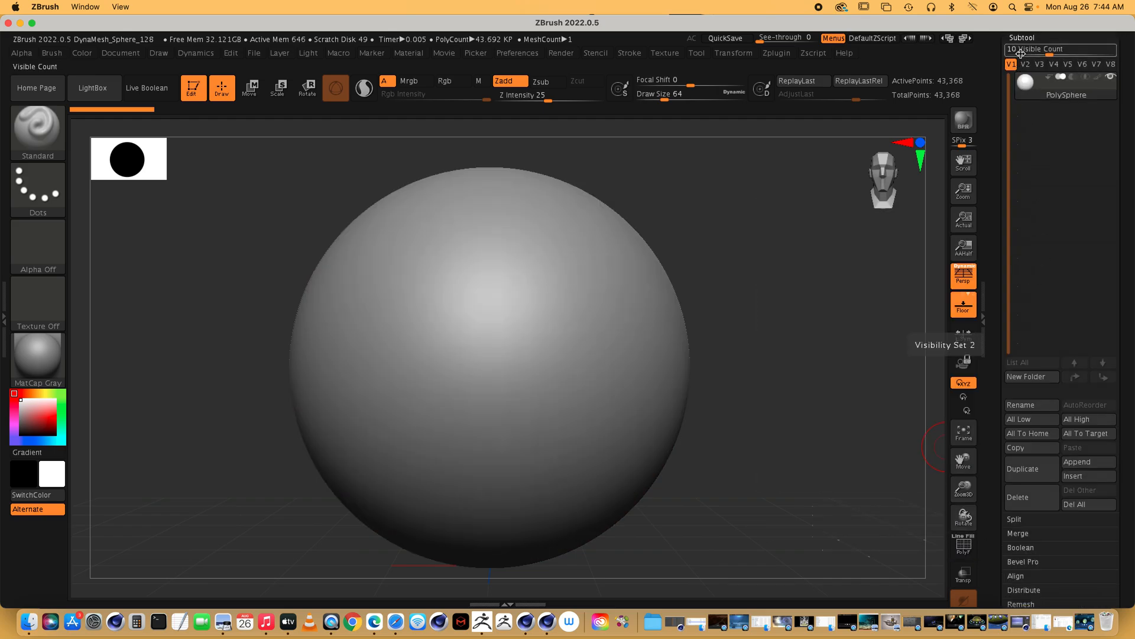
{"action": "left_click", "coordinate": [1024, 39]}
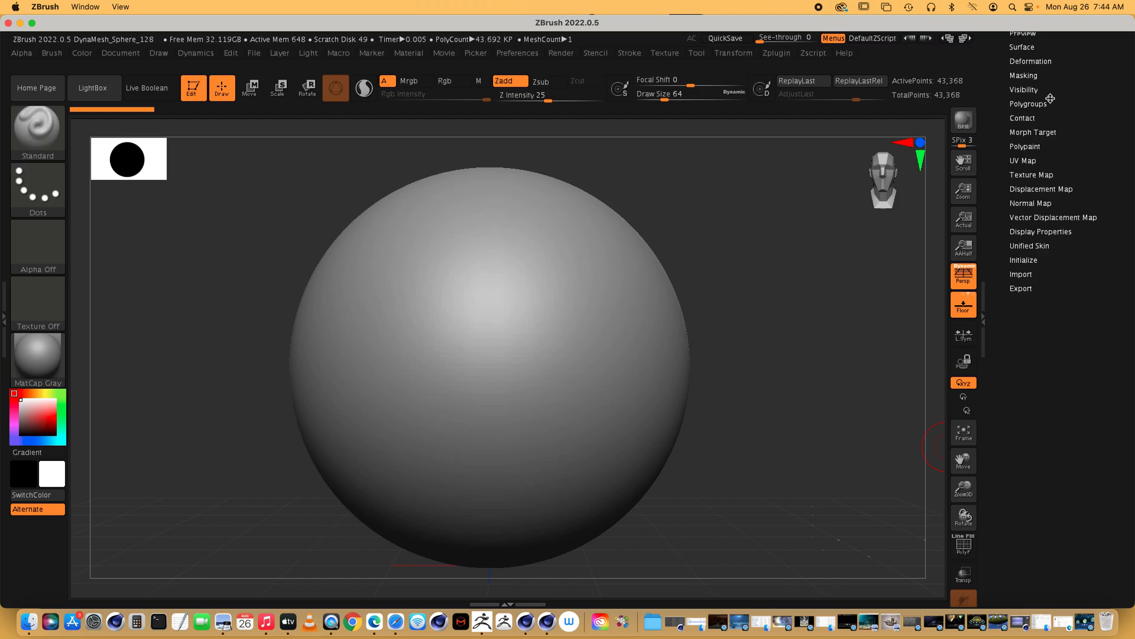
{"action": "scroll", "coordinate": [1050, 98], "scroll_direction": "up", "scroll_amount": 10}
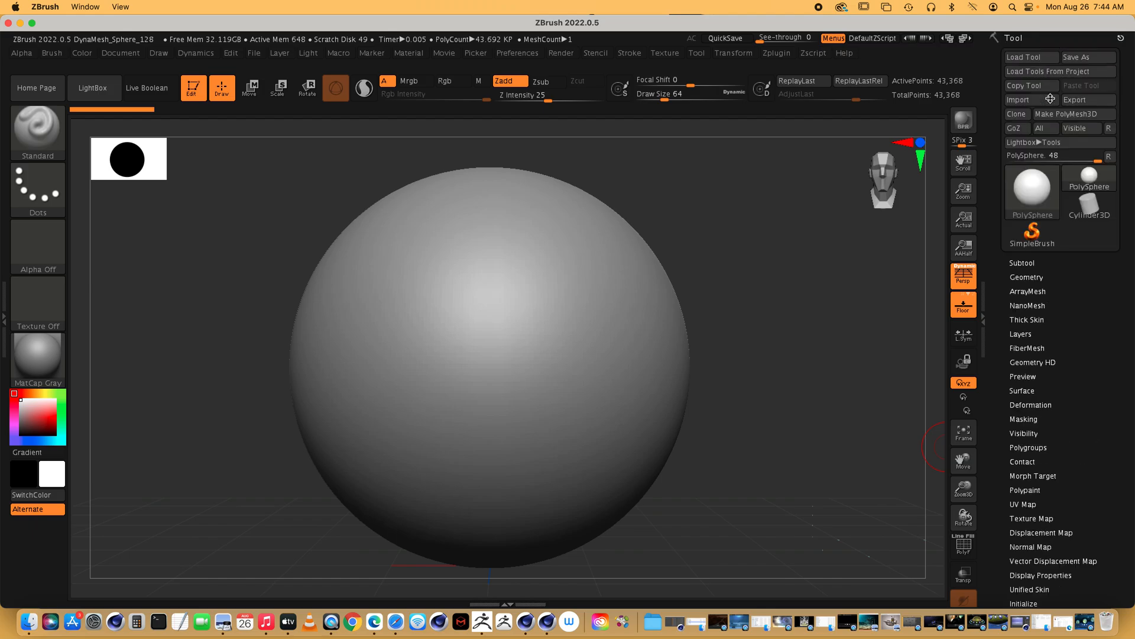
{"action": "scroll", "coordinate": [1050, 98], "scroll_direction": "down", "scroll_amount": 1}
{"action": "left_click", "coordinate": [1027, 249]}
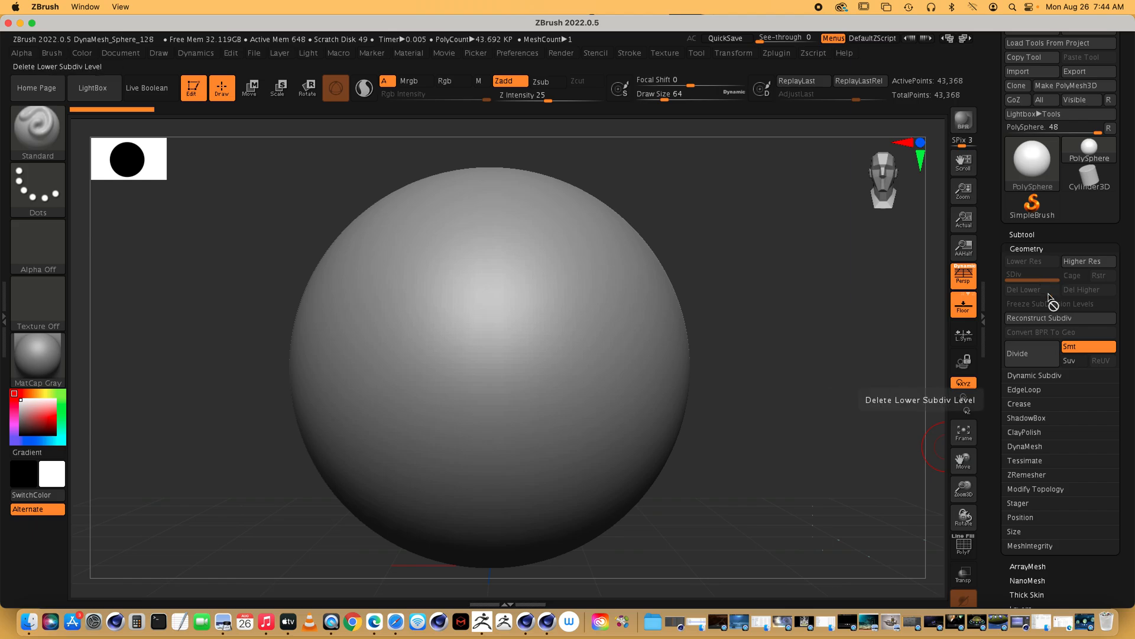
{"action": "left_click", "coordinate": [1039, 447]}
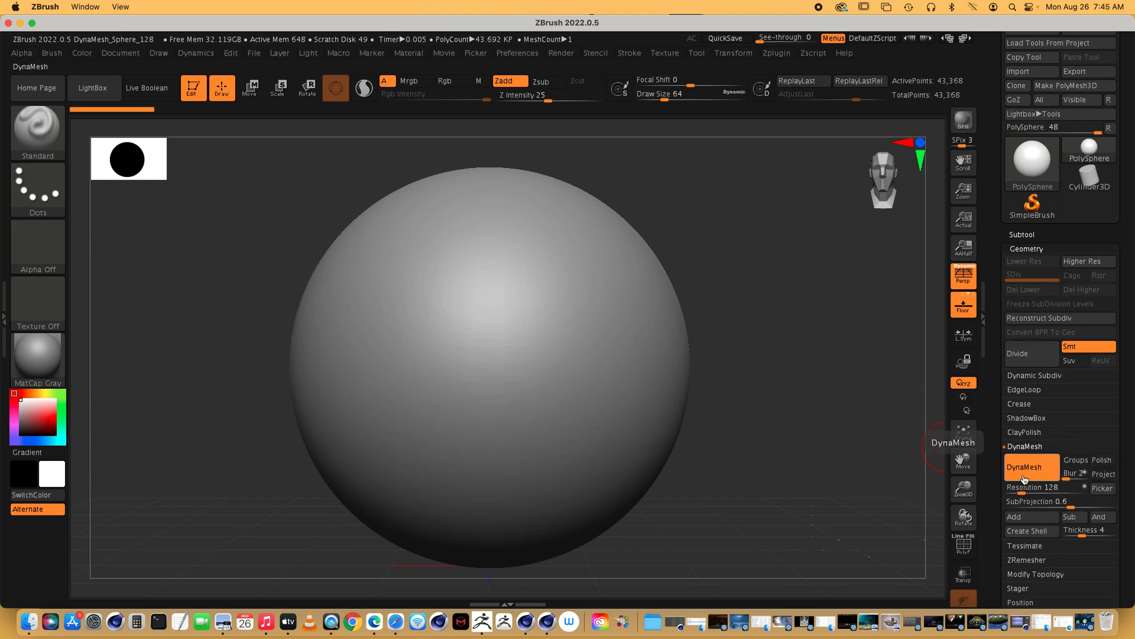
{"action": "left_click_drag", "start_coordinate": [1023, 493], "coordinate": [1025, 492]}
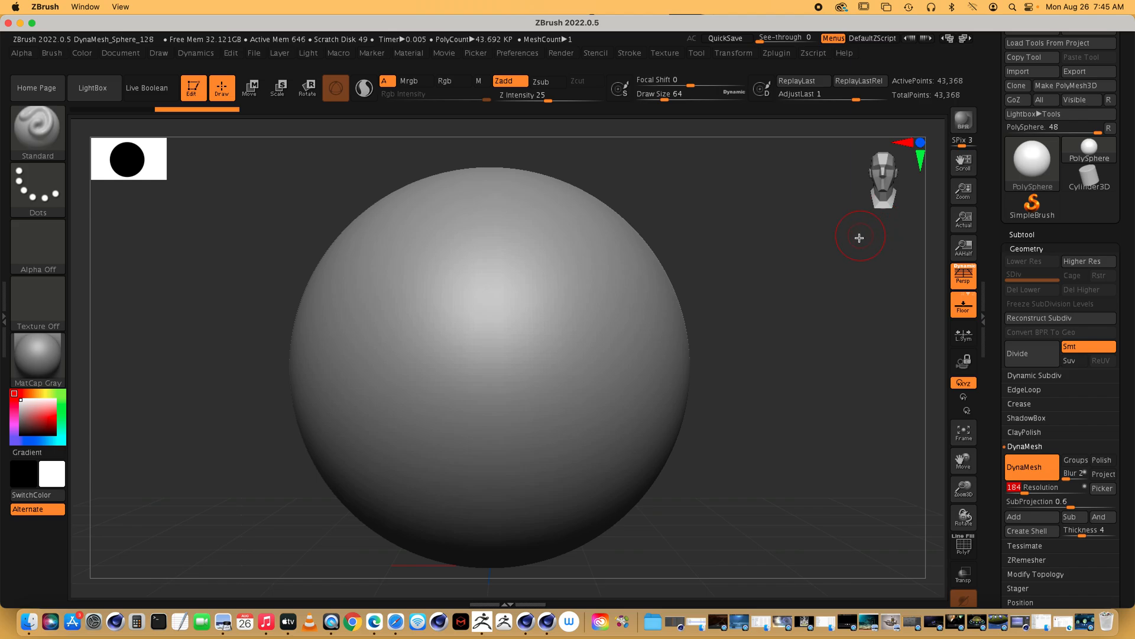
Step: Examine the whole sphere on the canvas at different zoom levels and positions
{"action": "right_click_drag", "start_coordinate": [859, 253], "coordinate": [822, 244], "text": "ctrl"}
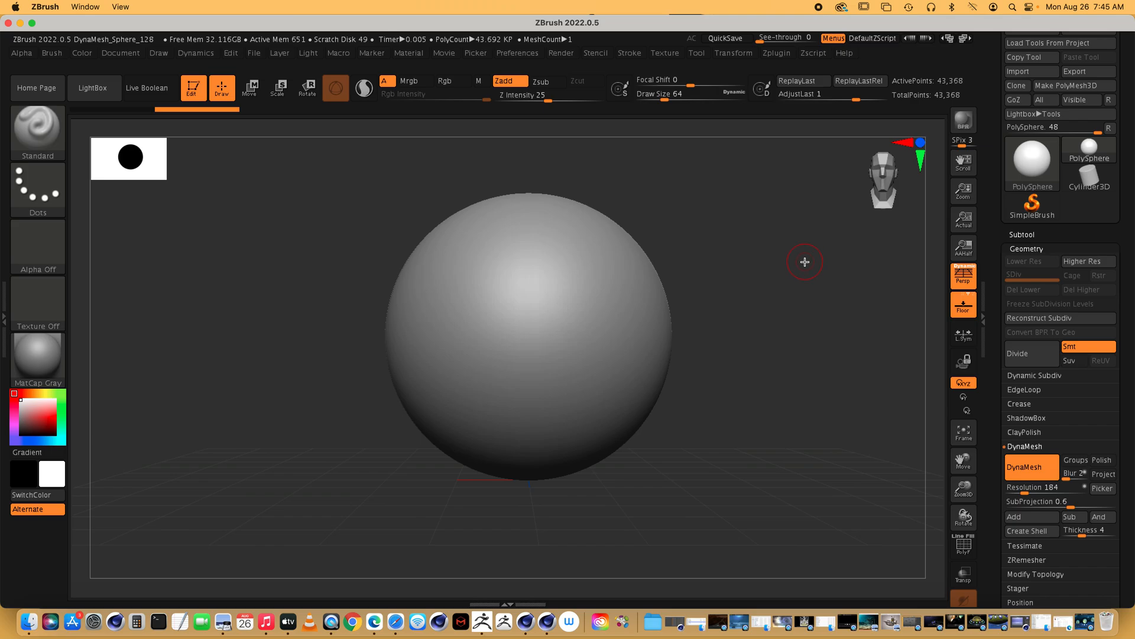
{"action": "left_click", "coordinate": [805, 262]}
{"action": "mouse_move", "coordinate": [805, 261]}
{"action": "left_mouse_down", "text": "alt"}
{"action": "mouse_move", "coordinate": [666, 261]}
{"action": "mouse_move", "coordinate": [826, 259]}
{"action": "mouse_move", "coordinate": [778, 258]}
{"action": "mouse_move", "coordinate": [788, 261]}
{"action": "left_mouse_up", "text": "alt"}
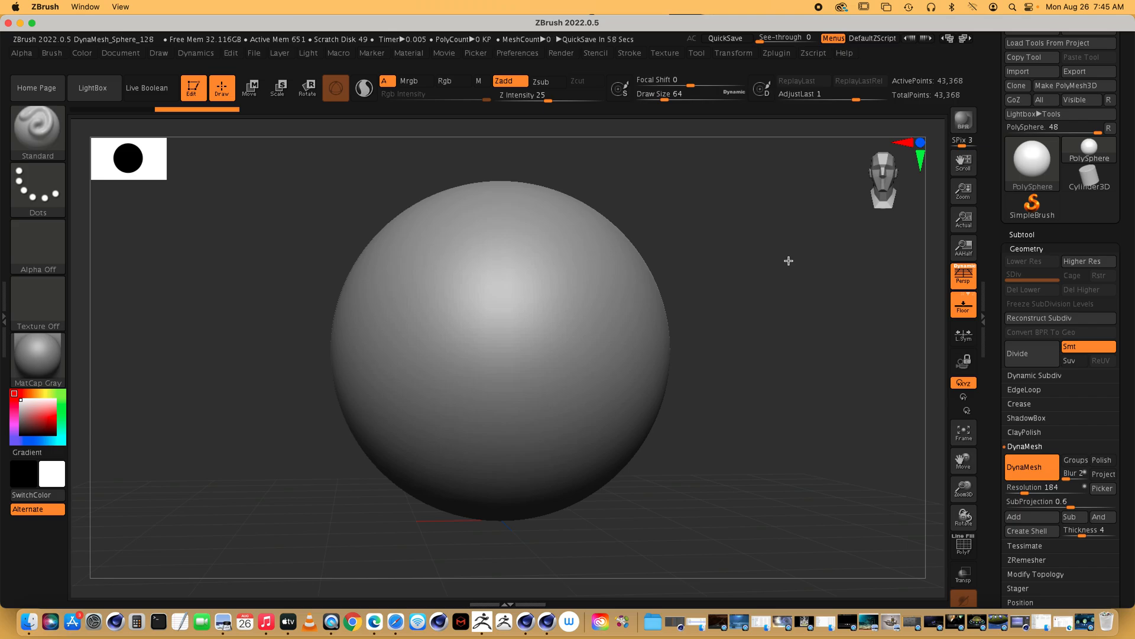
{"action": "mouse_move", "coordinate": [788, 260]}
{"action": "left_mouse_down", "text": "alt"}
{"action": "mouse_move", "coordinate": [654, 260]}
{"action": "mouse_move", "coordinate": [783, 262]}
{"action": "left_mouse_up", "text": "alt"}
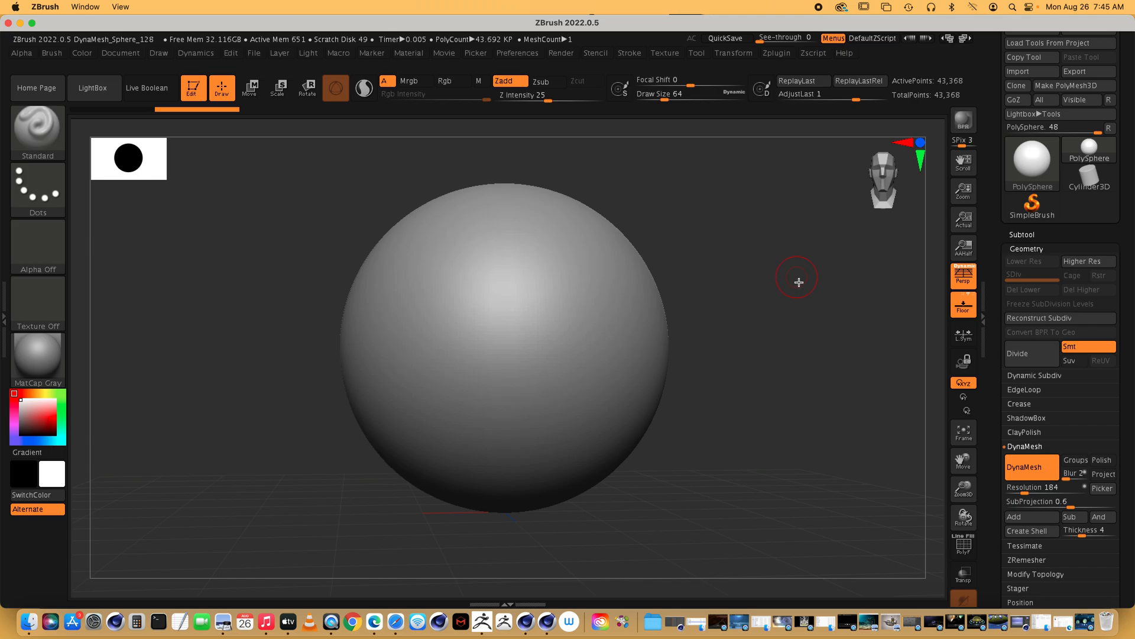
{"action": "mouse_move", "coordinate": [817, 294]}
{"action": "left_mouse_down"}
{"action": "mouse_move", "coordinate": [786, 294]}
{"action": "mouse_move", "coordinate": [823, 290]}
{"action": "left_mouse_up"}
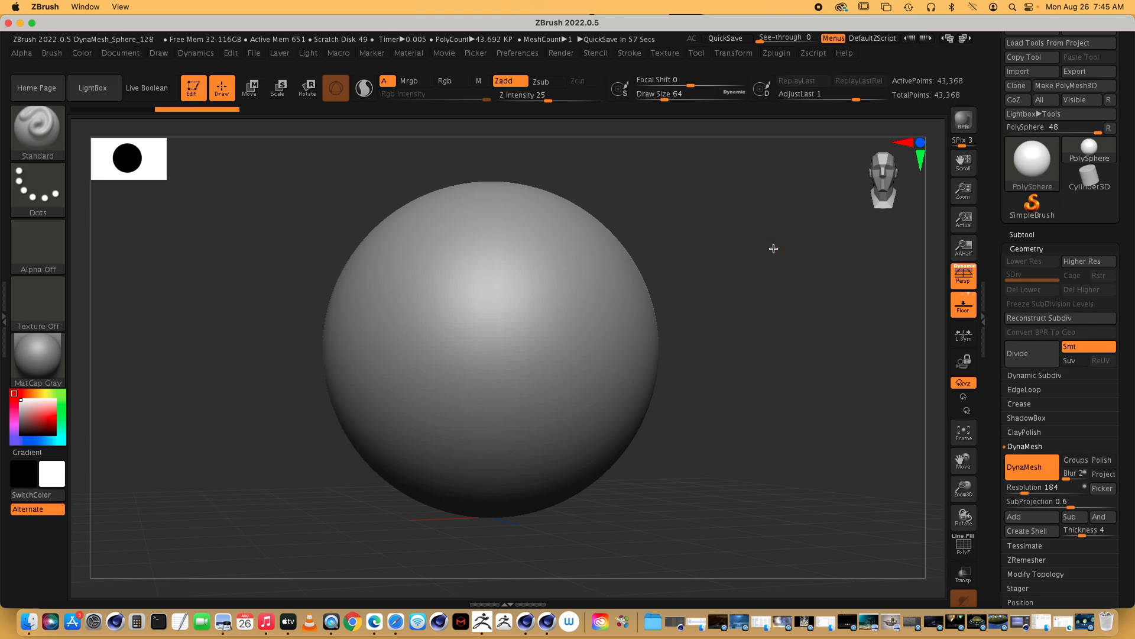
{"action": "mouse_move", "coordinate": [773, 248]}
{"action": "left_mouse_down", "text": "alt"}
{"action": "mouse_move", "coordinate": [722, 249]}
{"action": "mouse_move", "coordinate": [819, 321]}
{"action": "mouse_move", "coordinate": [693, 271]}
{"action": "mouse_move", "coordinate": [727, 307]}
{"action": "mouse_move", "coordinate": [798, 238]}
{"action": "mouse_move", "coordinate": [775, 258]}
{"action": "mouse_move", "coordinate": [709, 268]}
{"action": "mouse_move", "coordinate": [760, 270]}
{"action": "left_mouse_up", "text": "alt"}
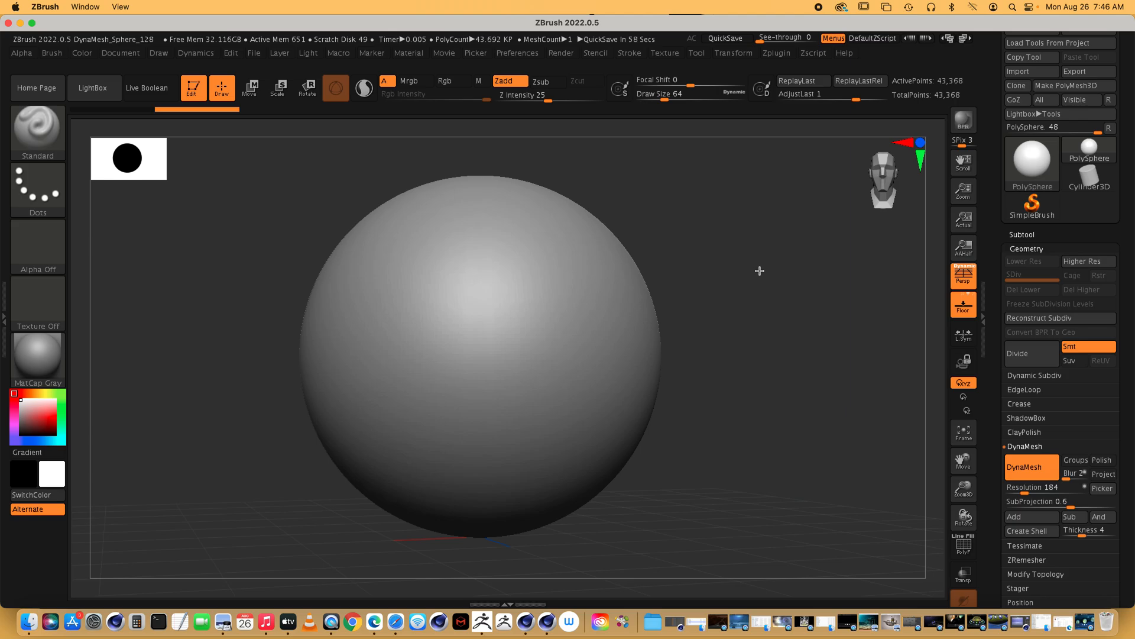
{"action": "mouse_move", "coordinate": [760, 271]}
{"action": "left_mouse_down"}
{"action": "mouse_move", "coordinate": [682, 268]}
{"action": "mouse_move", "coordinate": [781, 264]}
{"action": "left_mouse_up"}
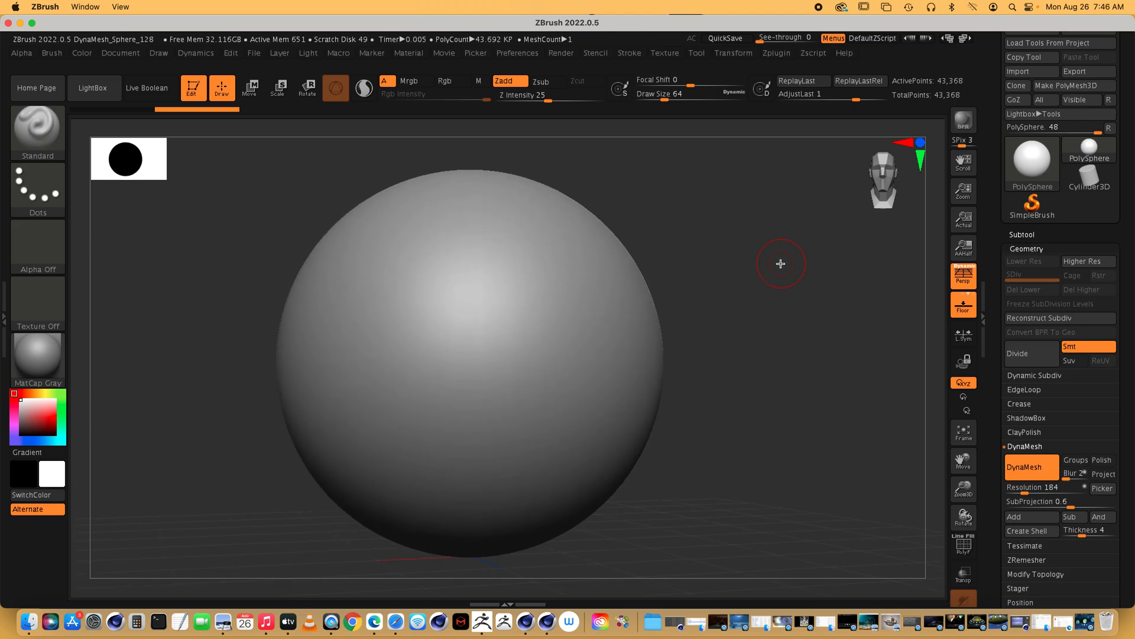
Step: Switch the sphere from 3D Edit mode to 2.5D mode and clear the canvas
{"action": "left_click", "coordinate": [188, 87]}
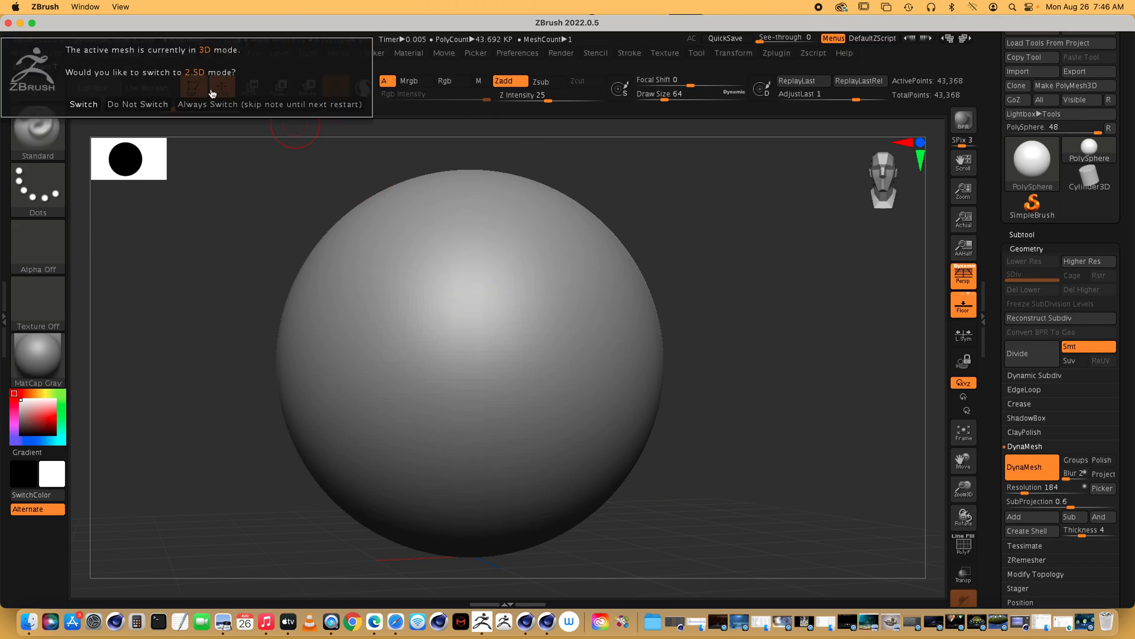
{"action": "left_click", "coordinate": [83, 104]}
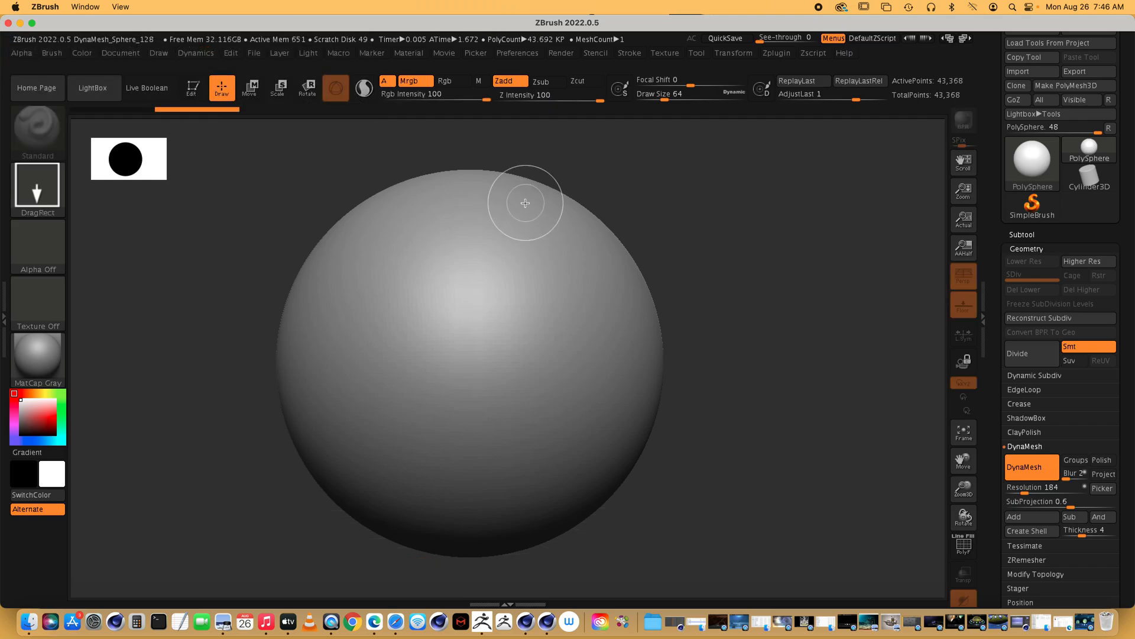
{"action": "key", "text": "ctrl+n"}
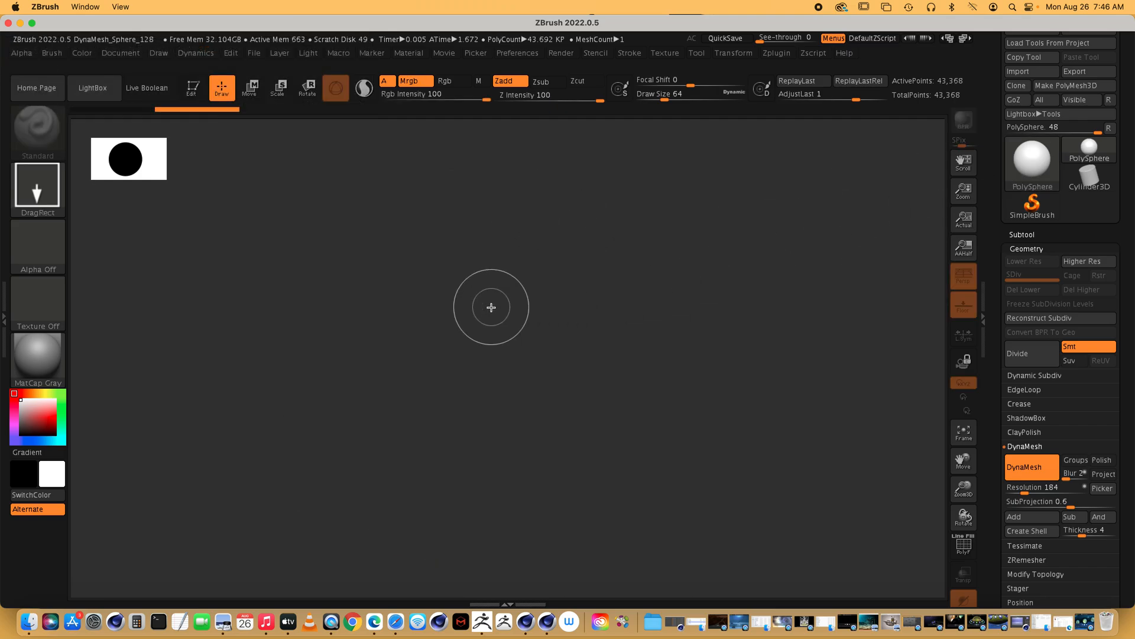
Step: Draw two test spheres on the canvas in 2.5D mode and clear the canvas
{"action": "left_click_drag", "start_coordinate": [491, 308], "coordinate": [521, 335]}
{"action": "mouse_move", "coordinate": [551, 315]}
{"action": "right_mouse_down"}
{"action": "mouse_move", "coordinate": [610, 421]}
{"action": "mouse_move", "coordinate": [587, 394]}
{"action": "right_mouse_up"}
{"action": "left_click_drag", "start_coordinate": [586, 394], "coordinate": [567, 359]}
{"action": "key", "text": "super+z"}
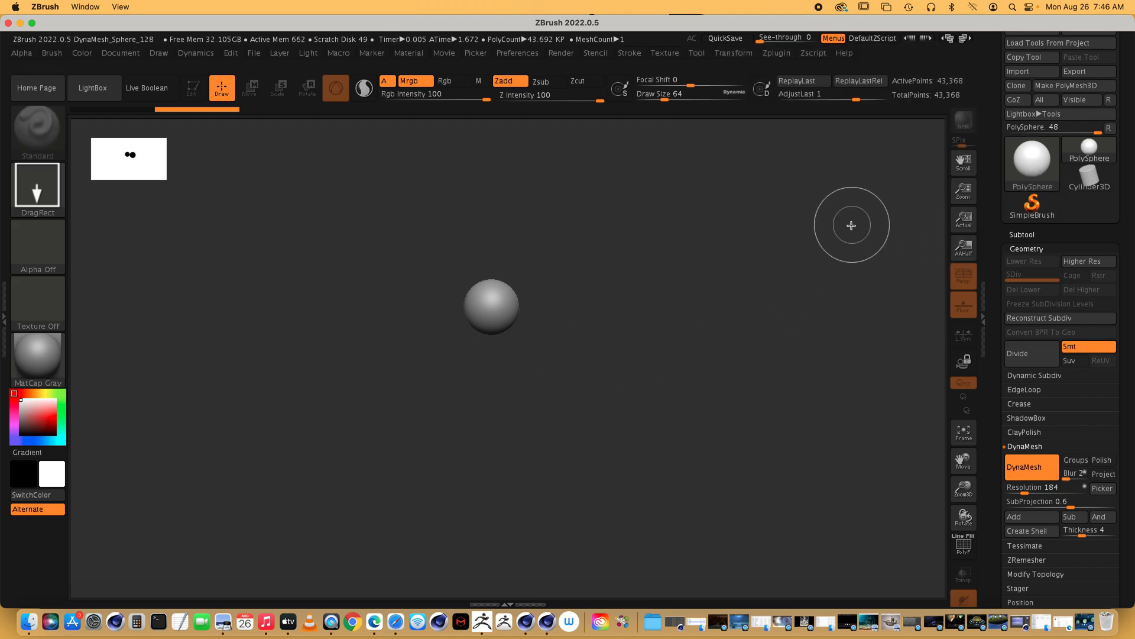
{"action": "key", "text": "ctrl+n"}
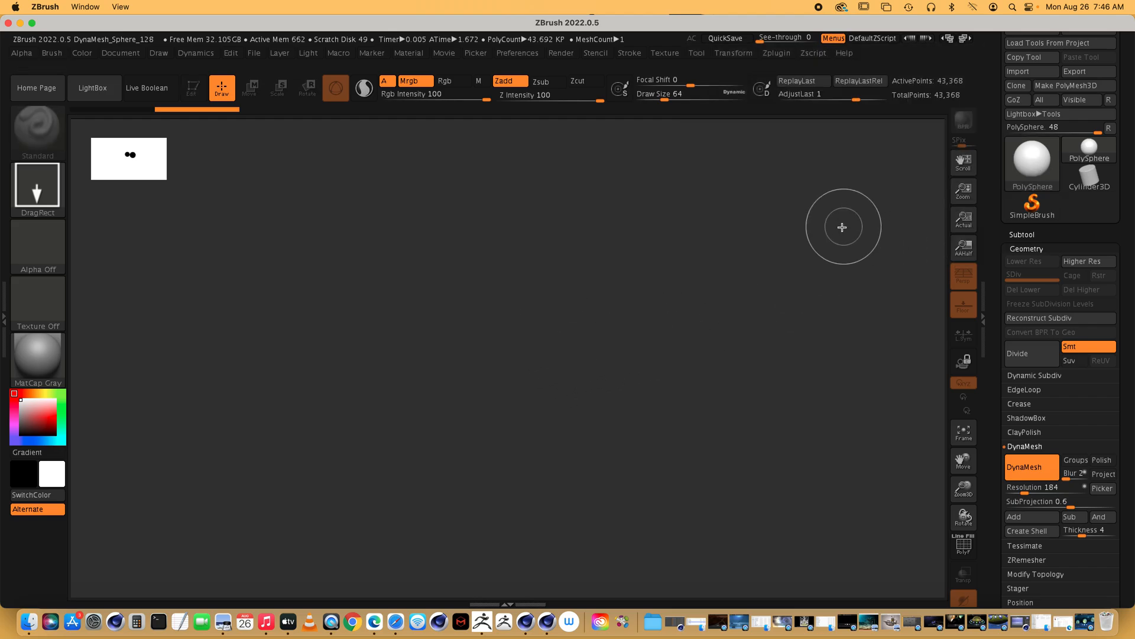
Step: Check the DynaMesh_Sphere_32.ZPR project in LightBox and close LightBox without loading it
{"action": "left_click", "coordinate": [92, 88]}
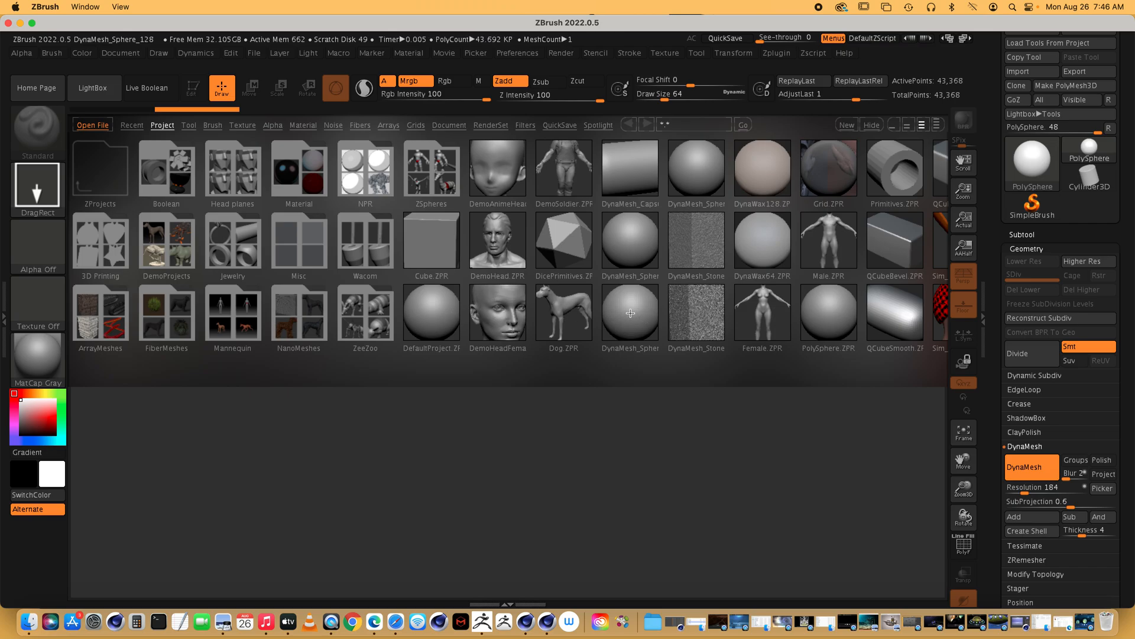
{"action": "left_click", "coordinate": [620, 326]}
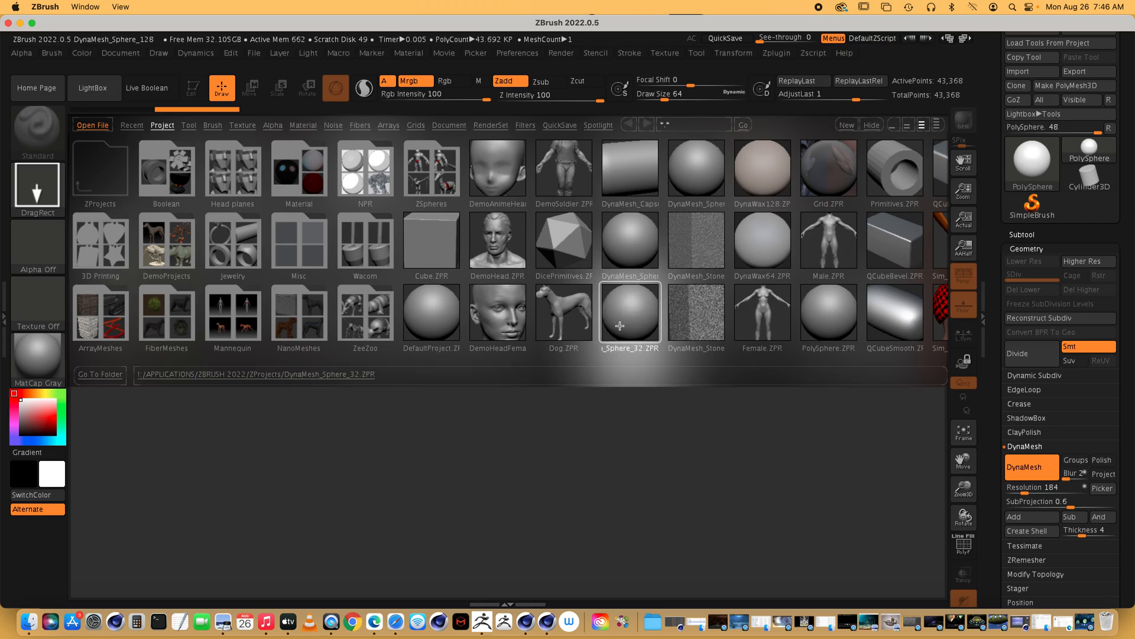
{"action": "left_click", "coordinate": [87, 89]}
Step: Draw a small sphere below the canvas center and create a PolyMesh3D tool from the PolySphere
{"action": "mouse_move", "coordinate": [553, 389]}
{"action": "left_mouse_down"}
{"action": "mouse_move", "coordinate": [575, 430]}
{"action": "mouse_move", "coordinate": [553, 411]}
{"action": "left_mouse_up"}
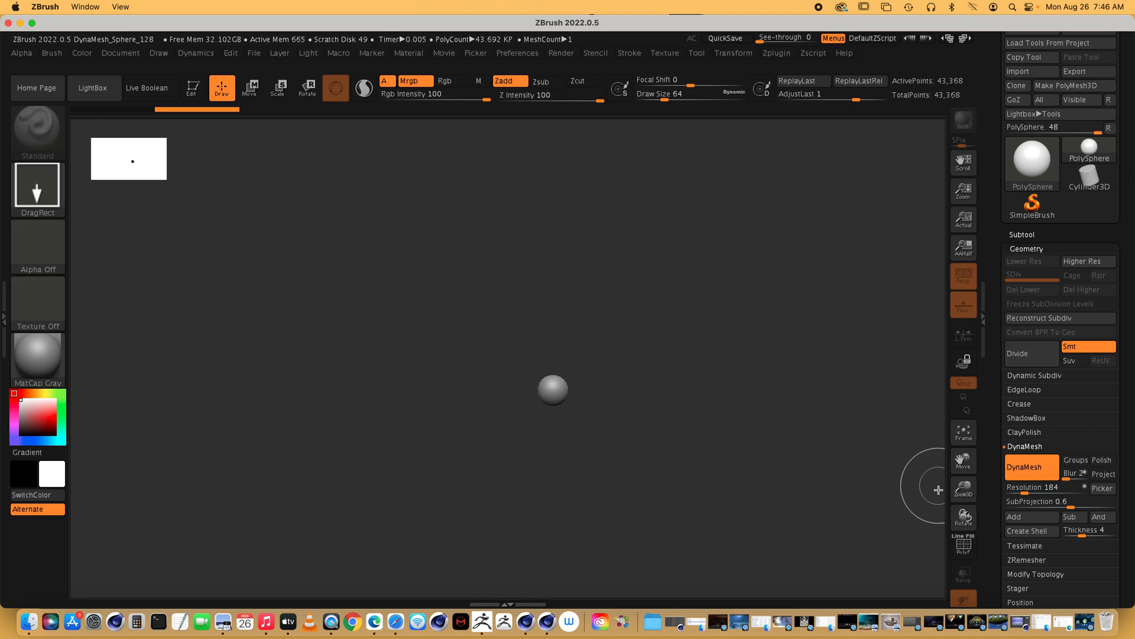
{"action": "left_click", "coordinate": [963, 542]}
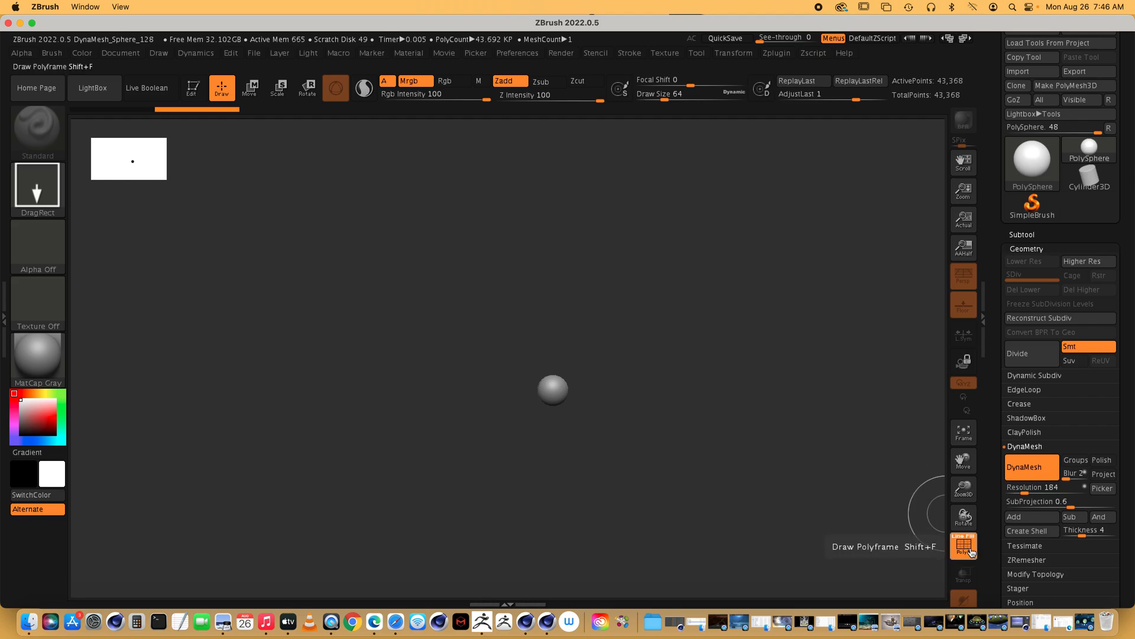
{"action": "left_click", "coordinate": [970, 550]}
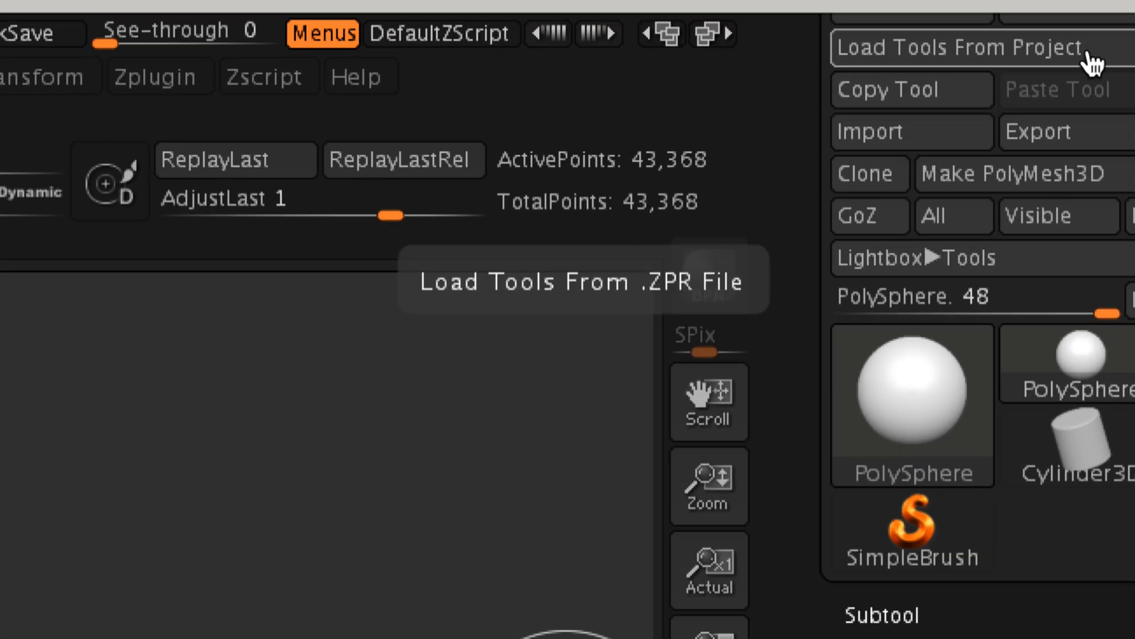
{"action": "left_click", "coordinate": [1064, 88]}
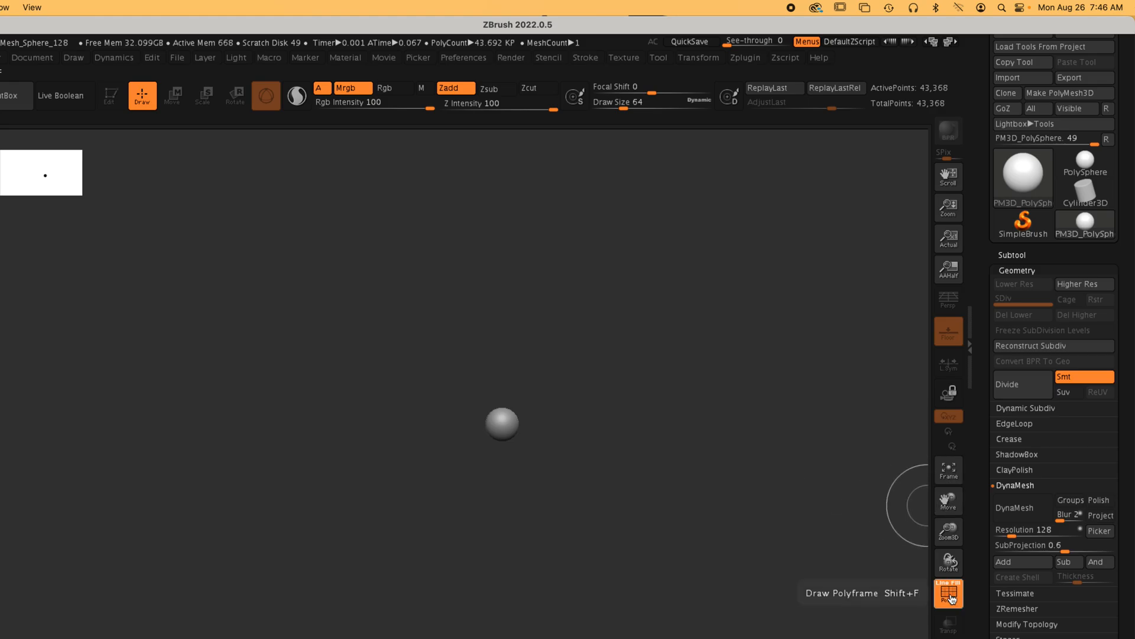
{"action": "mouse_move", "coordinate": [952, 597]}
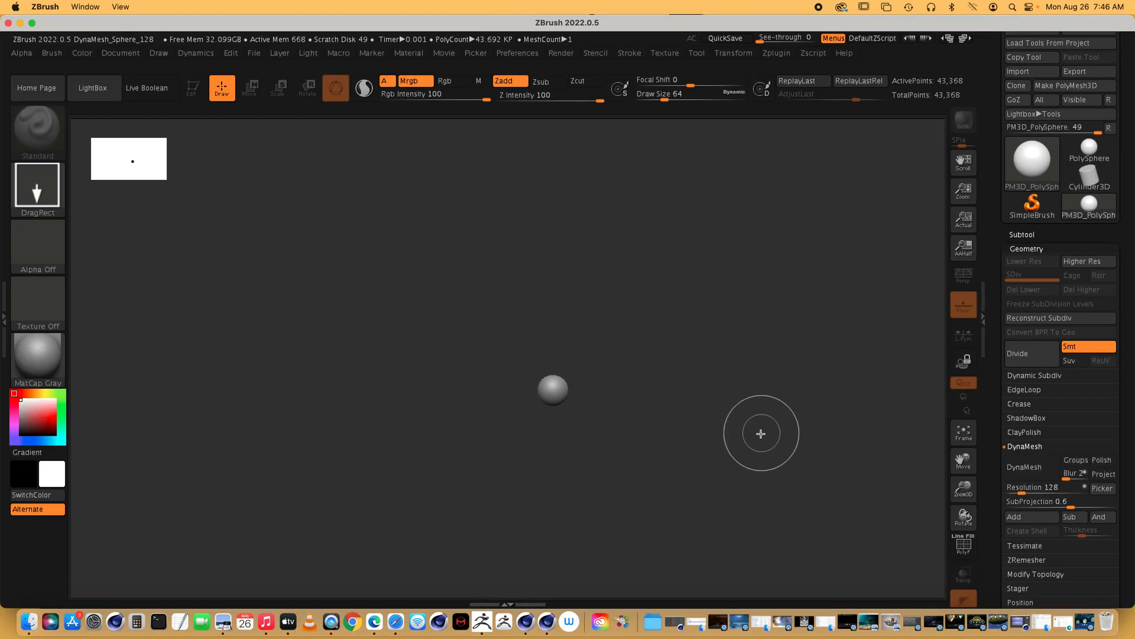
Step: Scatter several more spheres of different sizes across the canvas and clear them all
{"action": "left_click", "coordinate": [619, 321]}
{"action": "left_click", "coordinate": [495, 321]}
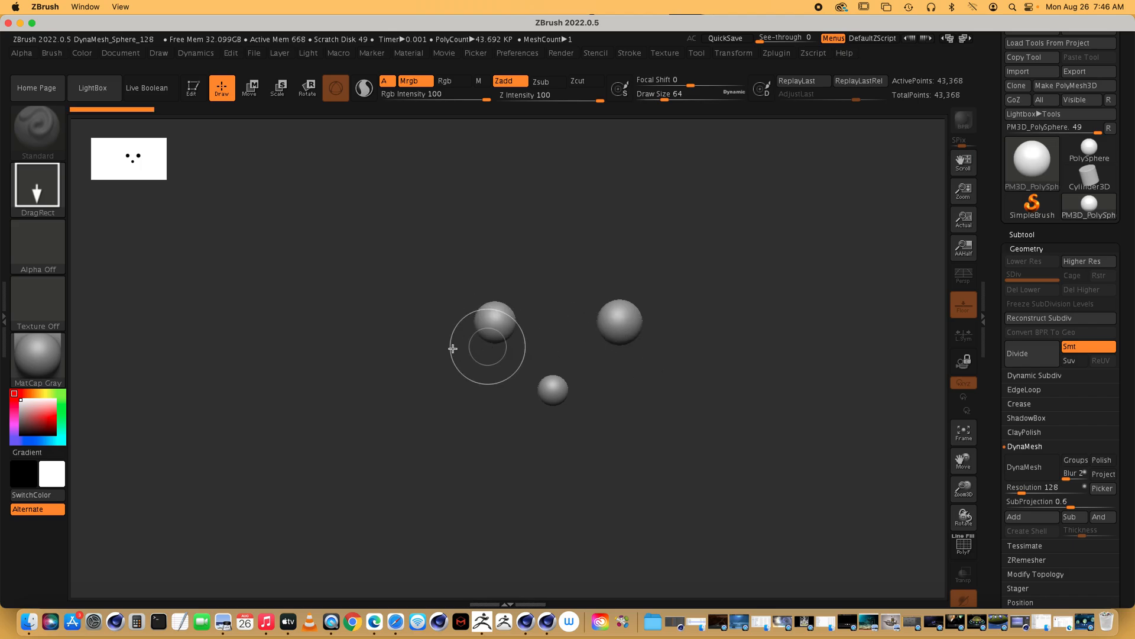
{"action": "left_click", "coordinate": [400, 372]}
{"action": "left_click_drag", "start_coordinate": [511, 436], "coordinate": [547, 441]}
{"action": "left_click", "coordinate": [631, 449]}
{"action": "left_click_drag", "start_coordinate": [677, 412], "coordinate": [562, 360]}
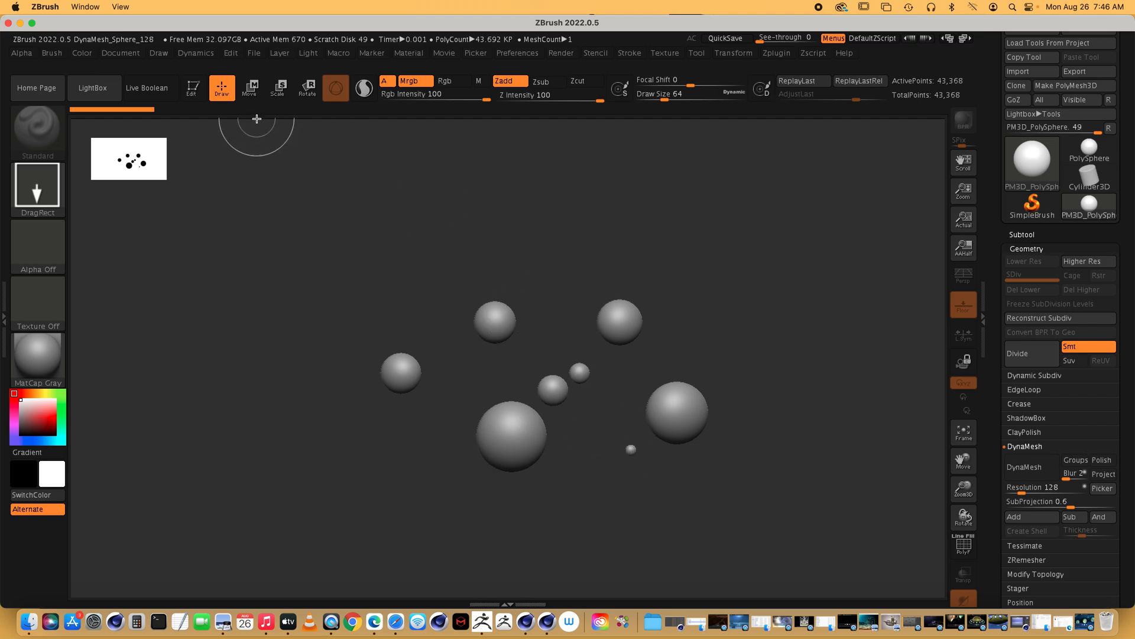
{"action": "key", "text": "ctrl+n"}
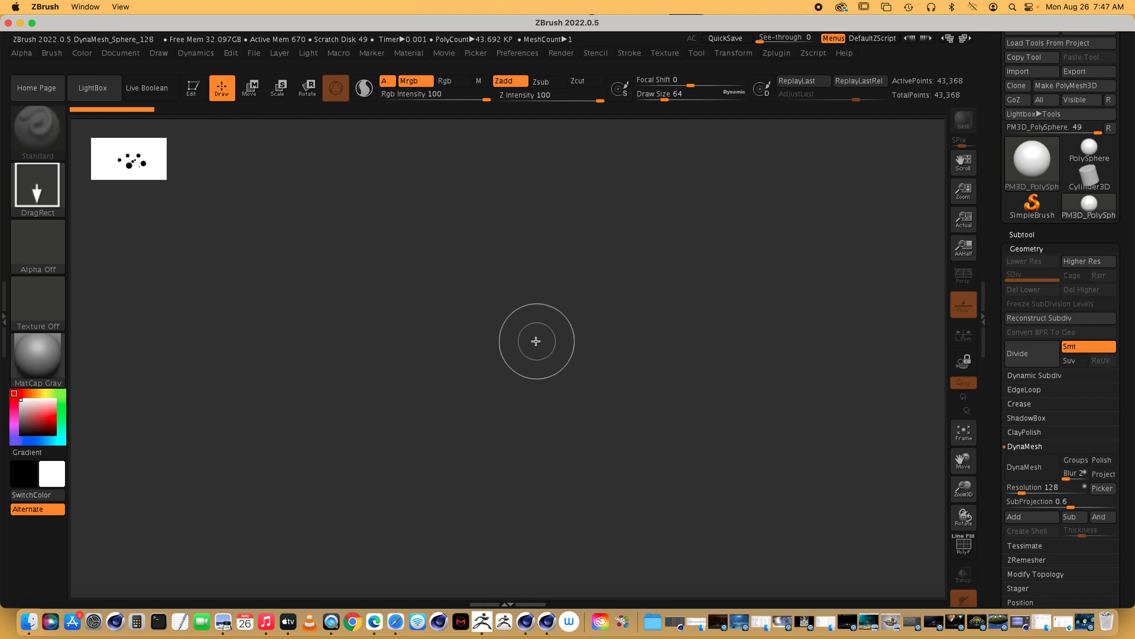
Step: Draw a single sphere near the canvas center in Edit mode and make it a PolyMesh3D
{"action": "left_click_drag", "start_coordinate": [522, 324], "coordinate": [525, 350]}
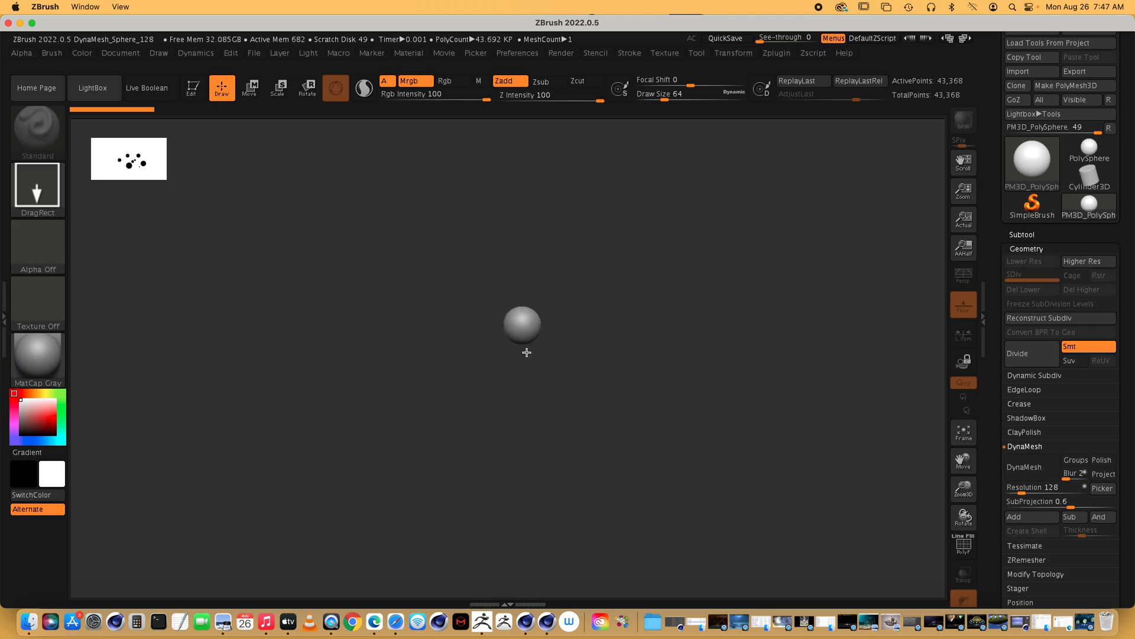
{"action": "left_click", "coordinate": [197, 91]}
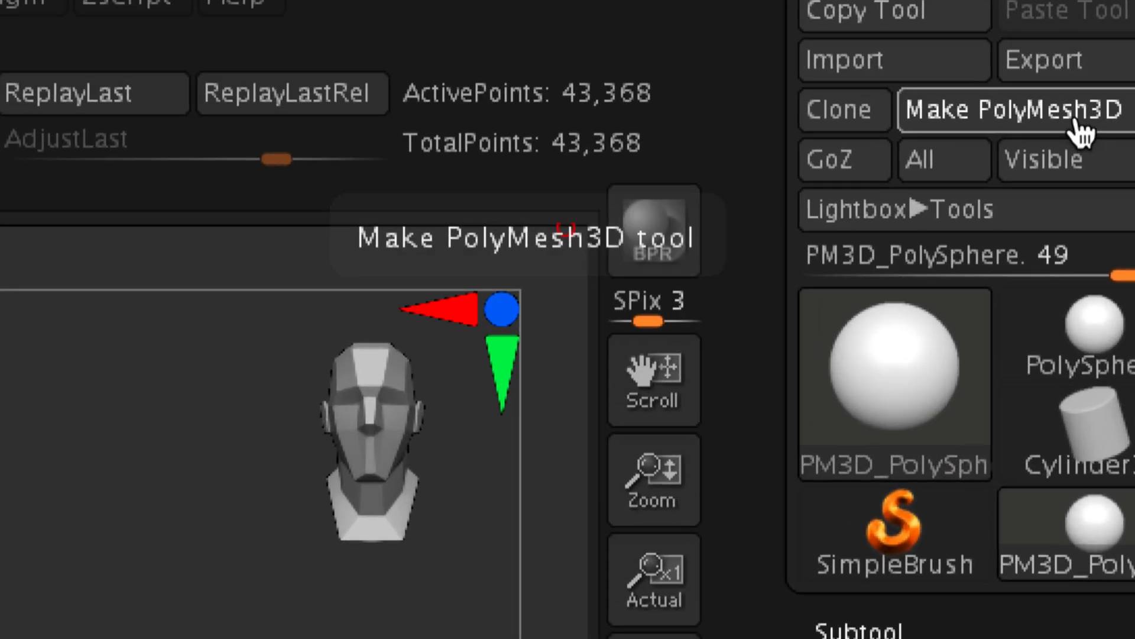
{"action": "left_click", "coordinate": [1075, 118]}
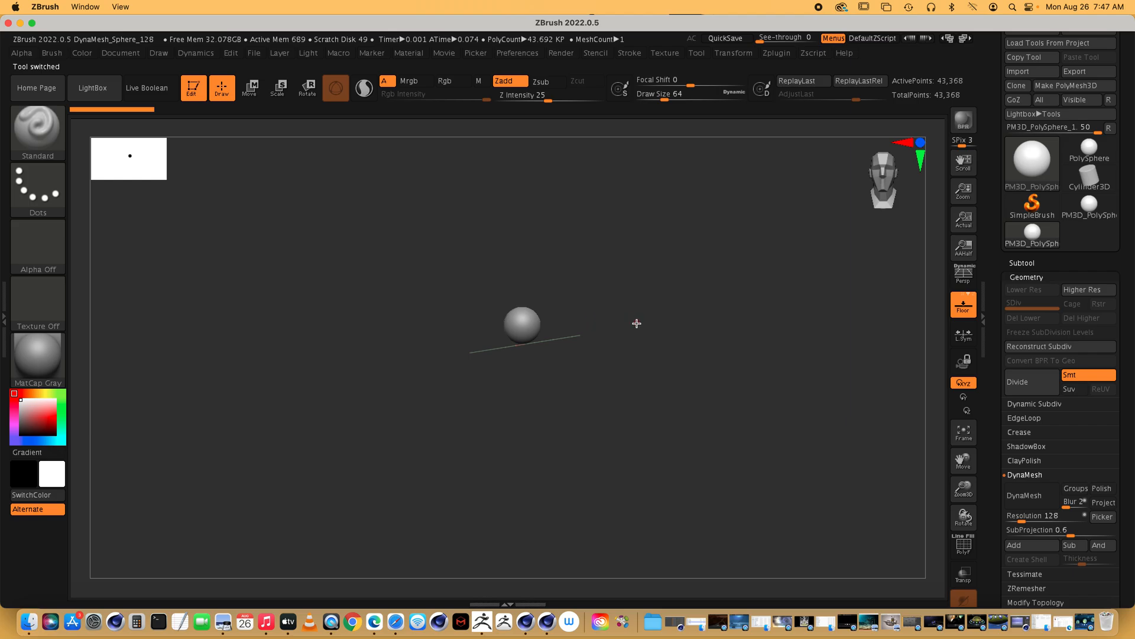
{"action": "left_click_drag", "start_coordinate": [637, 323], "coordinate": [899, 394], "text": "alt"}
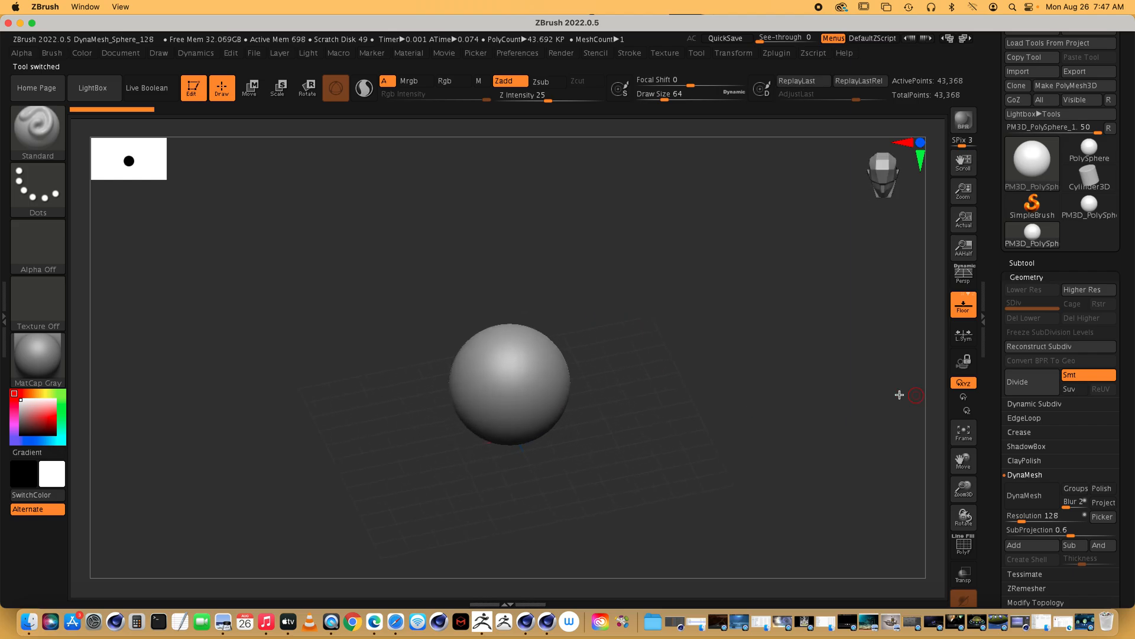
{"action": "left_click_drag", "start_coordinate": [824, 388], "coordinate": [827, 369]}
Step: Set the Standard brush's draw size to about 120
{"action": "left_click", "coordinate": [33, 142]}
{"action": "left_click", "coordinate": [36, 141]}
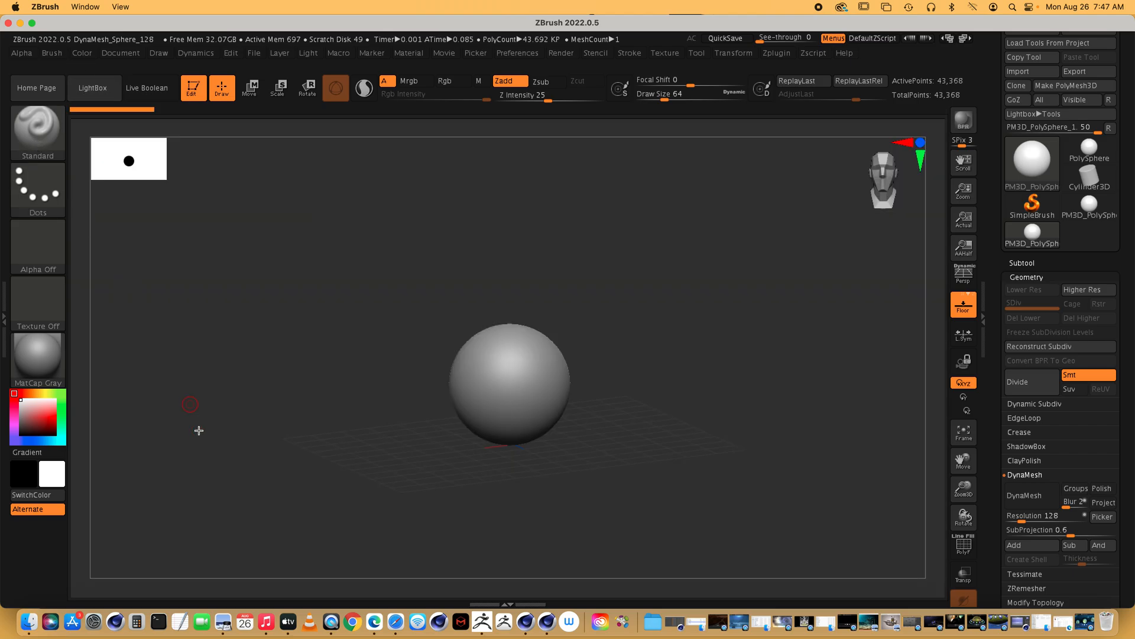
{"action": "left_click", "coordinate": [40, 139]}
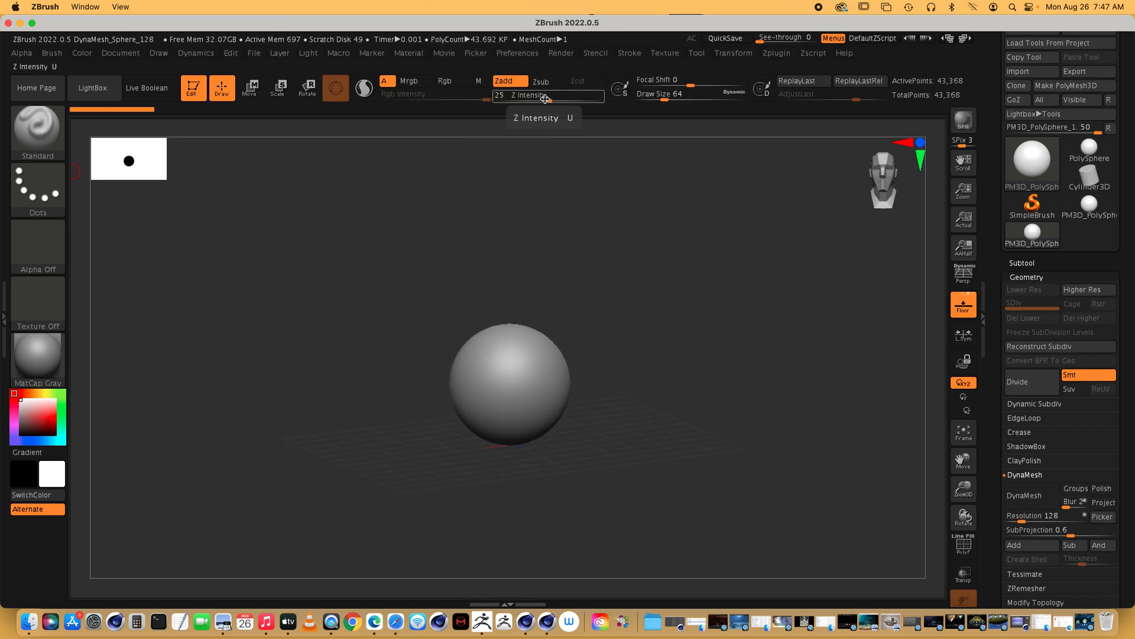
{"action": "left_click_drag", "start_coordinate": [665, 100], "coordinate": [676, 99]}
{"action": "left_click", "coordinate": [671, 101]}
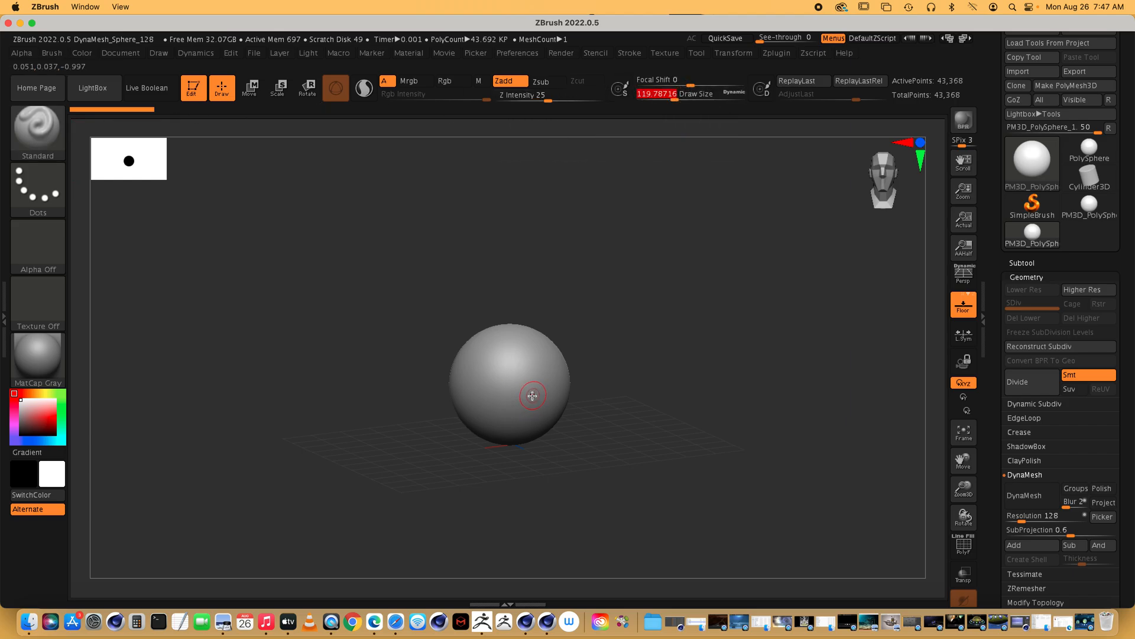
Step: Try the SnakeSphere brush on the sphere with Zadd and Zsub, and undo the strokes
{"action": "left_click", "coordinate": [43, 136]}
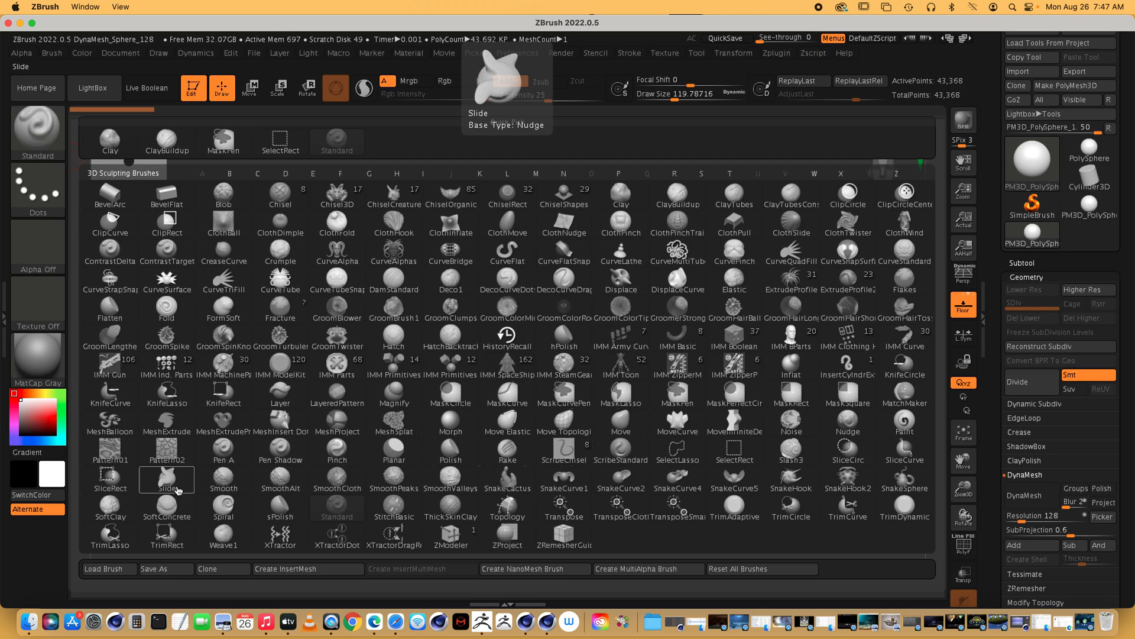
{"action": "left_click", "coordinate": [915, 480]}
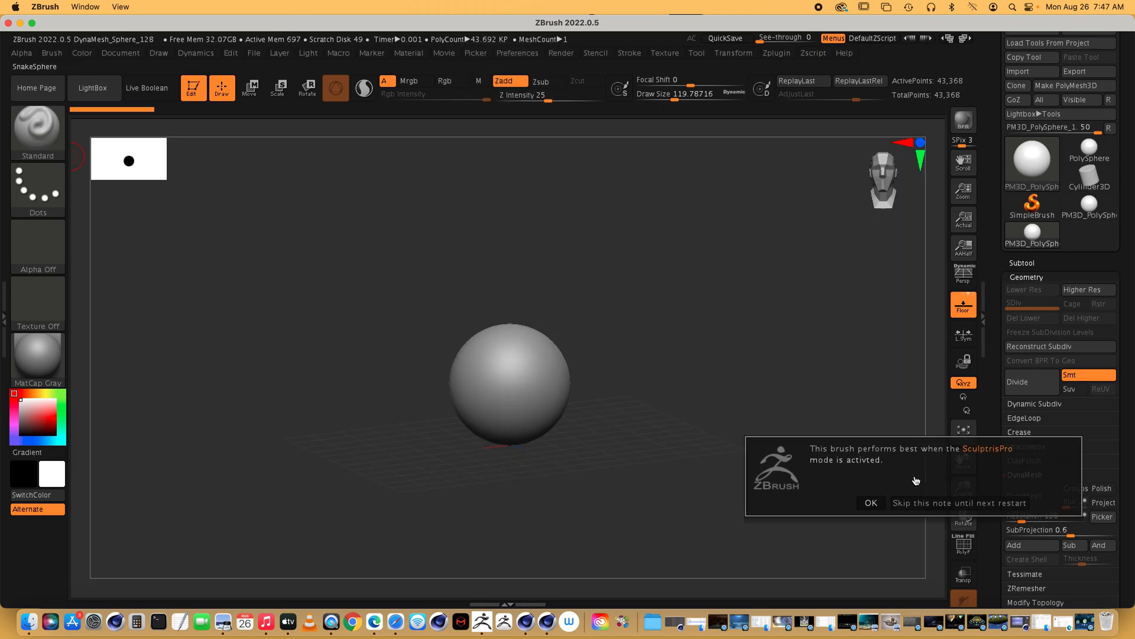
{"action": "left_click", "coordinate": [871, 503]}
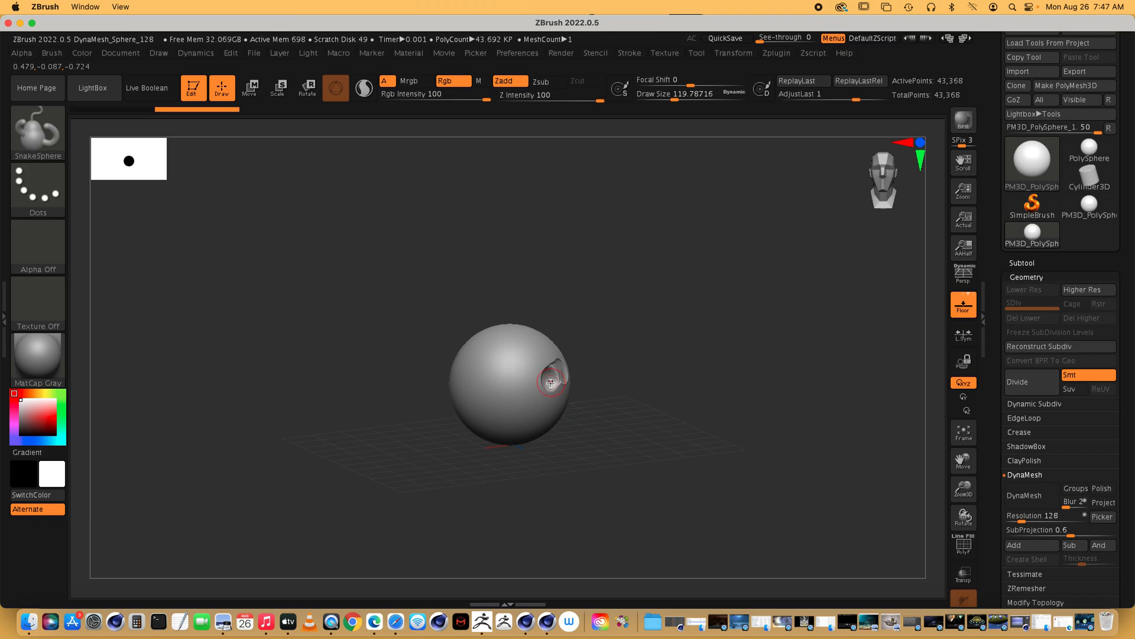
{"action": "key", "text": "ctrl+z"}
{"action": "left_click", "coordinate": [547, 83]}
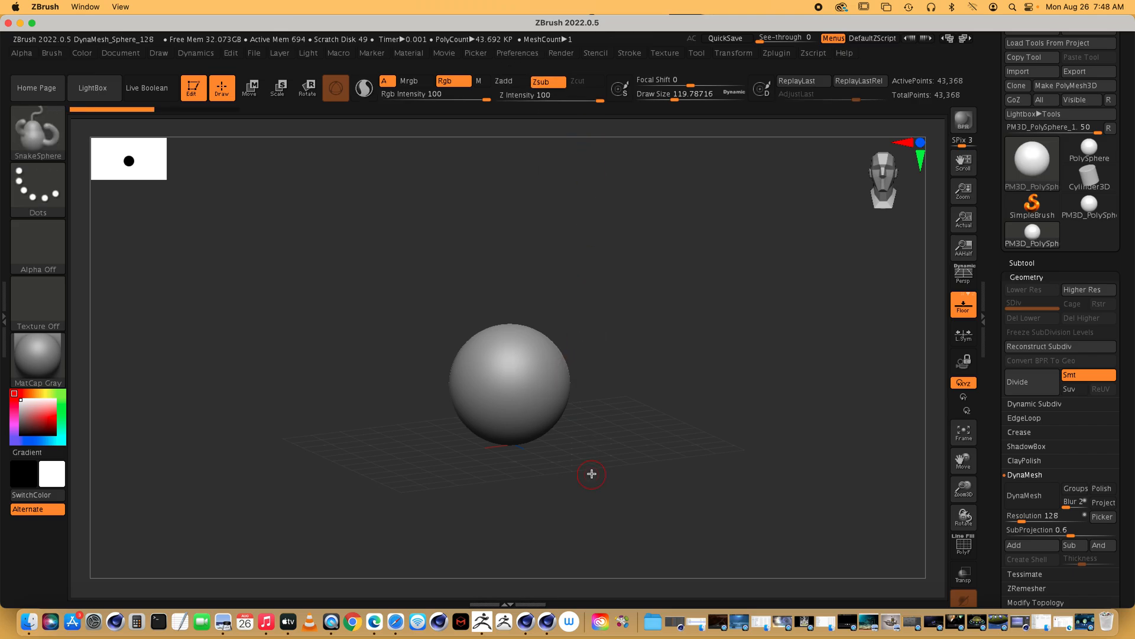
{"action": "key", "text": "ctrl+z"}
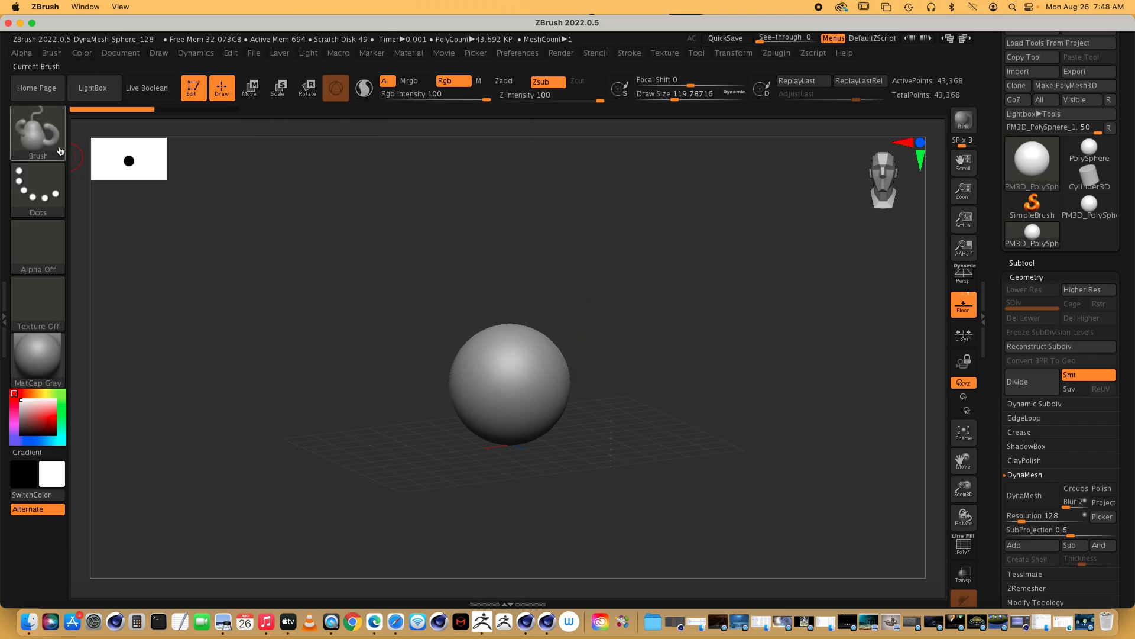
Step: Choose the SnakeHook2 brush and pull a short horn out of the sphere's upper right side
{"action": "left_click", "coordinate": [38, 131]}
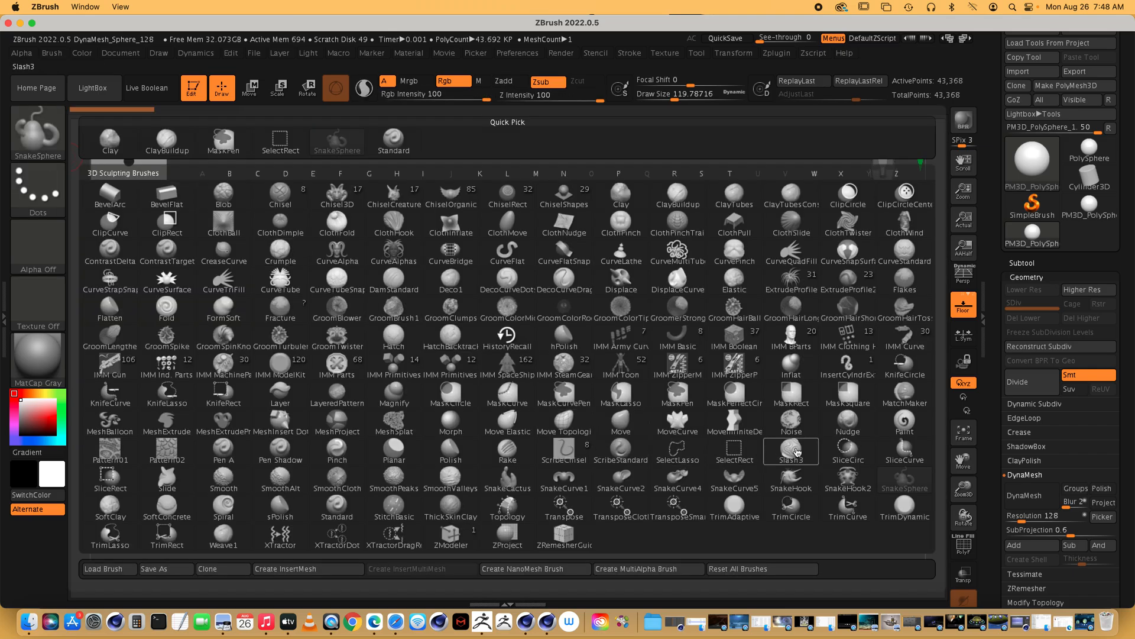
{"action": "left_click", "coordinate": [848, 479]}
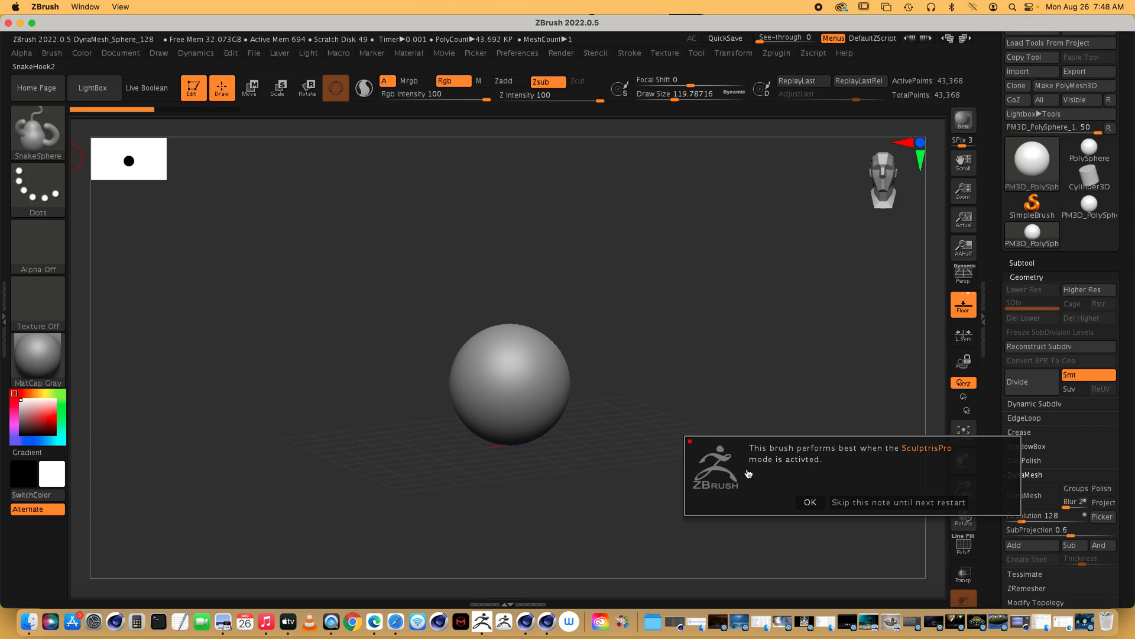
{"action": "left_click", "coordinate": [811, 502]}
{"action": "mouse_move", "coordinate": [553, 344]}
{"action": "left_mouse_down"}
{"action": "mouse_move", "coordinate": [568, 321]}
{"action": "mouse_move", "coordinate": [560, 312]}
{"action": "left_mouse_up"}
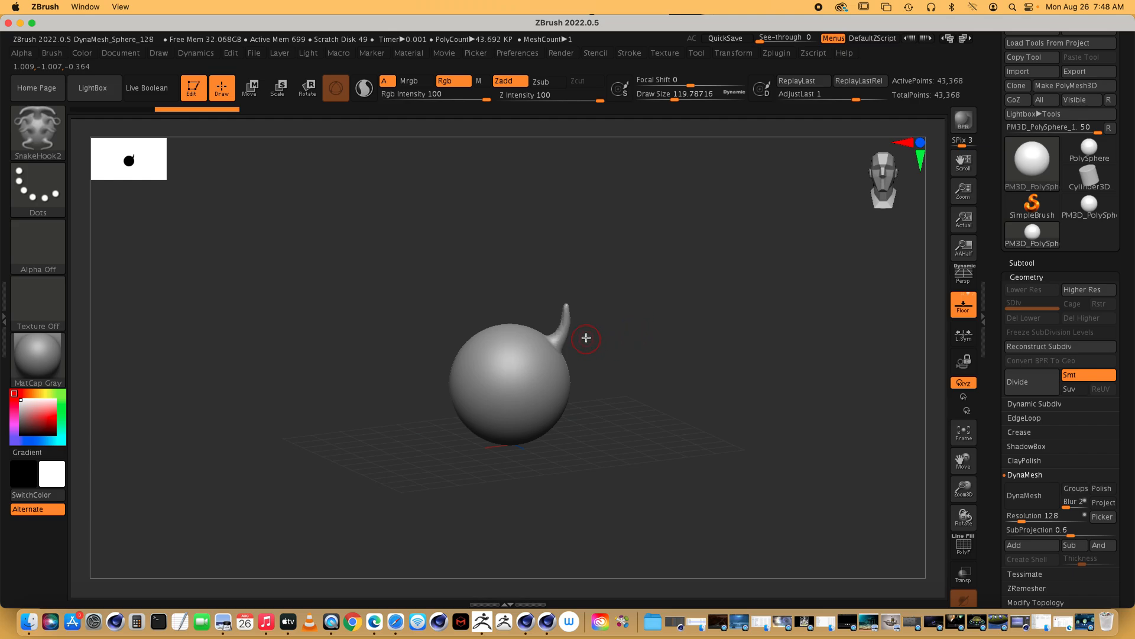
Step: Show the polyframe on the sphere and stretch the horn's tip far upward with SnakeHook2
{"action": "left_click", "coordinate": [963, 544]}
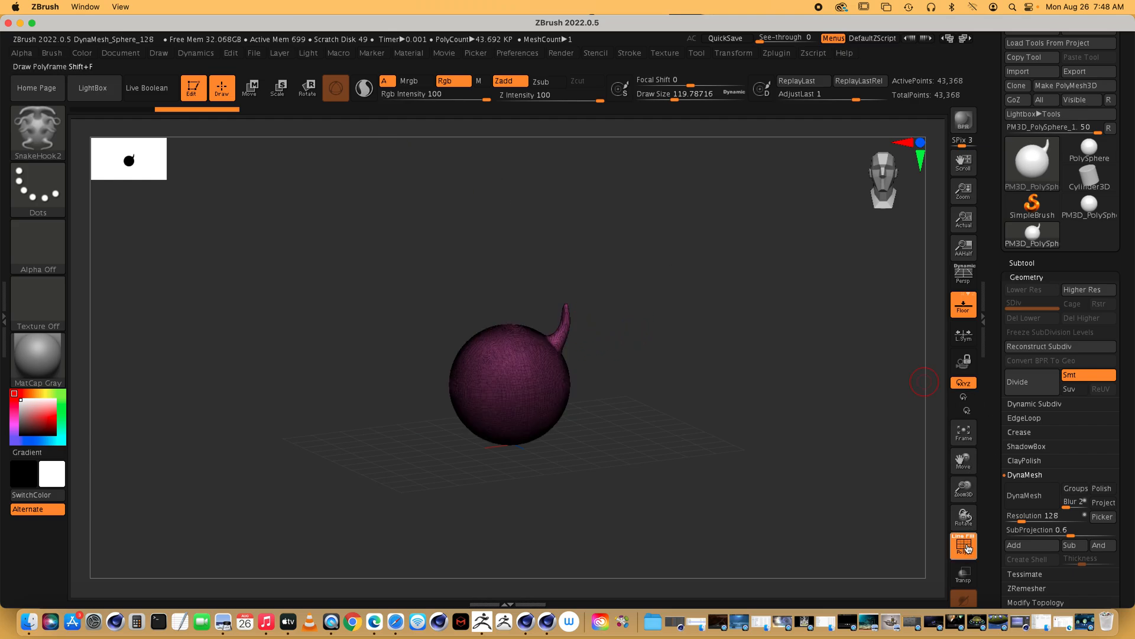
{"action": "mouse_move", "coordinate": [794, 361]}
{"action": "left_mouse_down", "text": "alt"}
{"action": "mouse_move", "coordinate": [887, 363]}
{"action": "mouse_move", "coordinate": [869, 377]}
{"action": "mouse_move", "coordinate": [882, 373]}
{"action": "mouse_move", "coordinate": [625, 225]}
{"action": "left_mouse_up", "text": "alt"}
{"action": "mouse_move", "coordinate": [600, 268]}
{"action": "left_mouse_down"}
{"action": "mouse_move", "coordinate": [617, 253]}
{"action": "mouse_move", "coordinate": [626, 198]}
{"action": "mouse_move", "coordinate": [596, 182]}
{"action": "mouse_move", "coordinate": [646, 191]}
{"action": "left_mouse_up"}
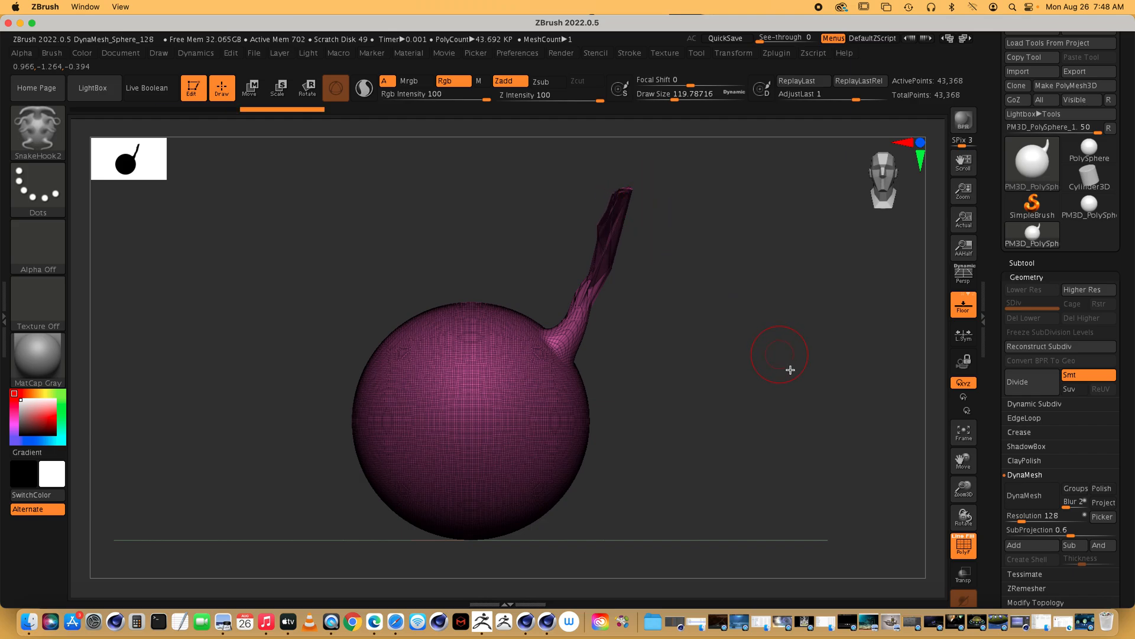
Step: Try DynaMesh at resolution 1232 on the stretched horn, inspect it up close, and undo both the remesh and the stretch
{"action": "left_click", "coordinate": [1050, 522]}
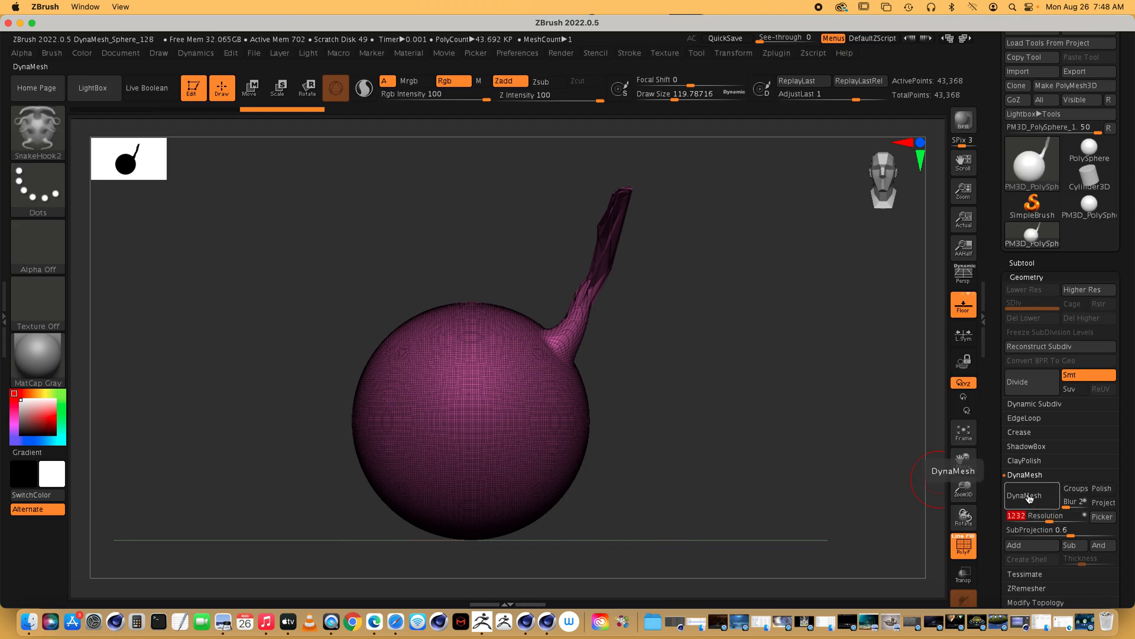
{"action": "key", "text": "Return"}
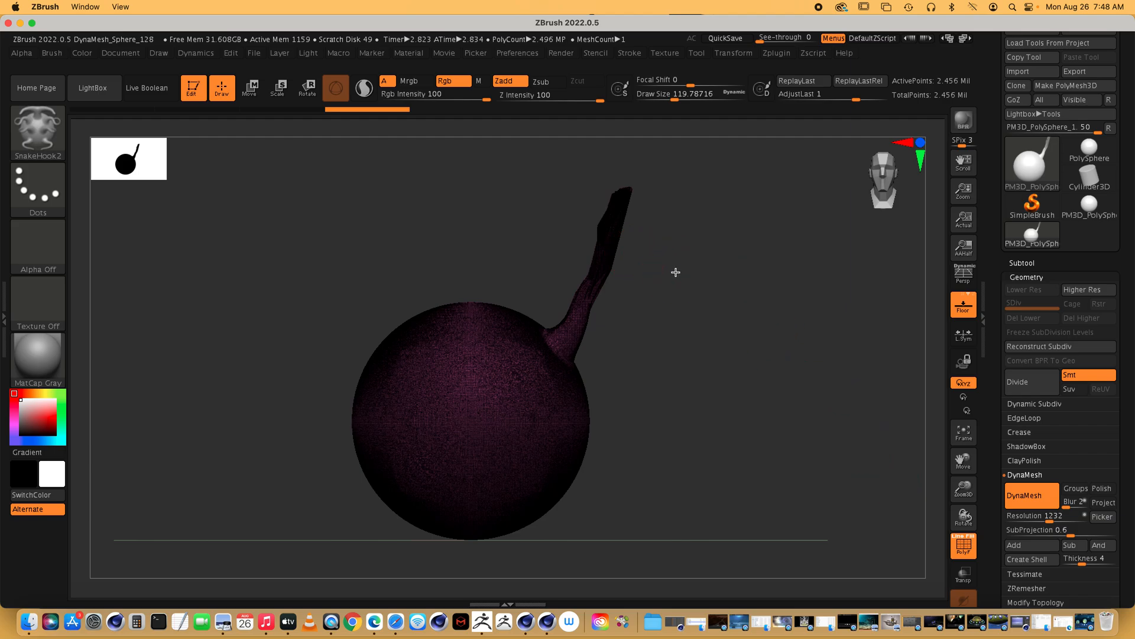
{"action": "mouse_move", "coordinate": [676, 272]}
{"action": "right_mouse_down", "text": "ctrl"}
{"action": "mouse_move", "coordinate": [1039, 264]}
{"action": "mouse_move", "coordinate": [650, 288]}
{"action": "mouse_move", "coordinate": [811, 301]}
{"action": "mouse_move", "coordinate": [622, 273]}
{"action": "right_mouse_up", "text": "ctrl"}
{"action": "key", "text": "shift"}
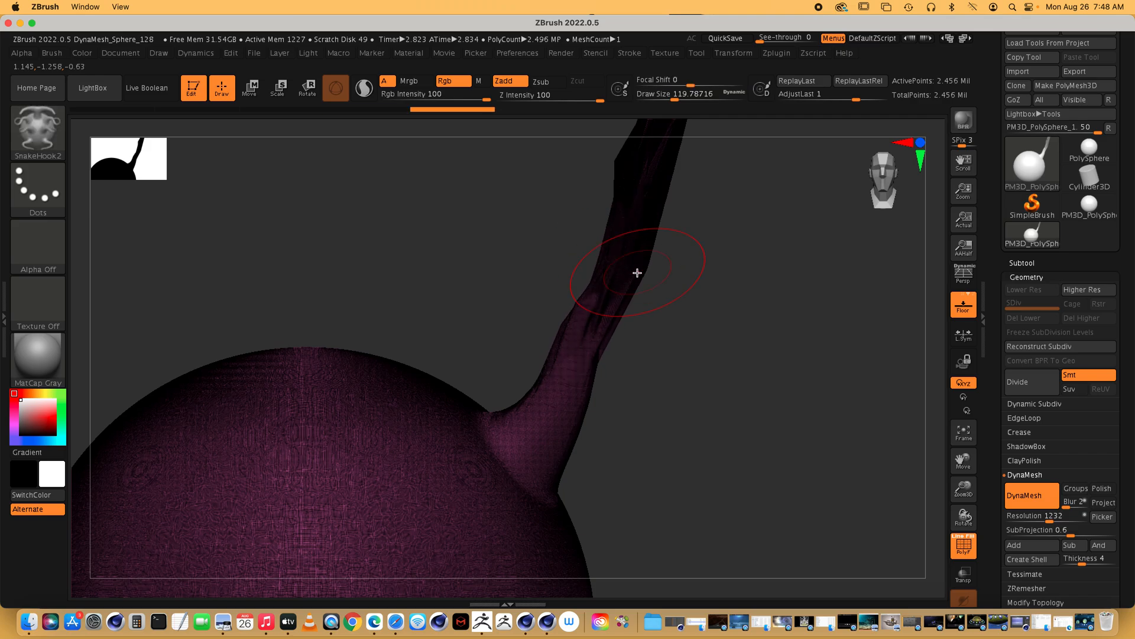
{"action": "key", "text": "ctrl+z"}
{"action": "key", "text": "ctrl+z"}
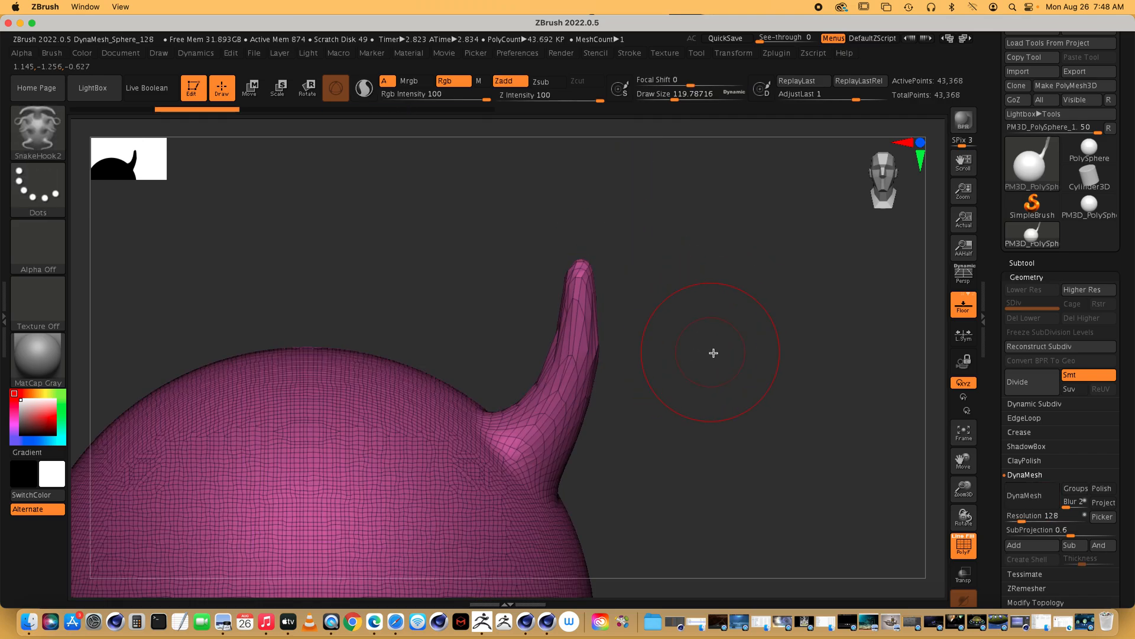
Step: Remesh the horned sphere with DynaMesh at resolution 1304
{"action": "mouse_move", "coordinate": [729, 359]}
{"action": "right_mouse_down", "text": "ctrl"}
{"action": "mouse_move", "coordinate": [730, 410]}
{"action": "mouse_move", "coordinate": [725, 373]}
{"action": "right_mouse_up", "text": "ctrl"}
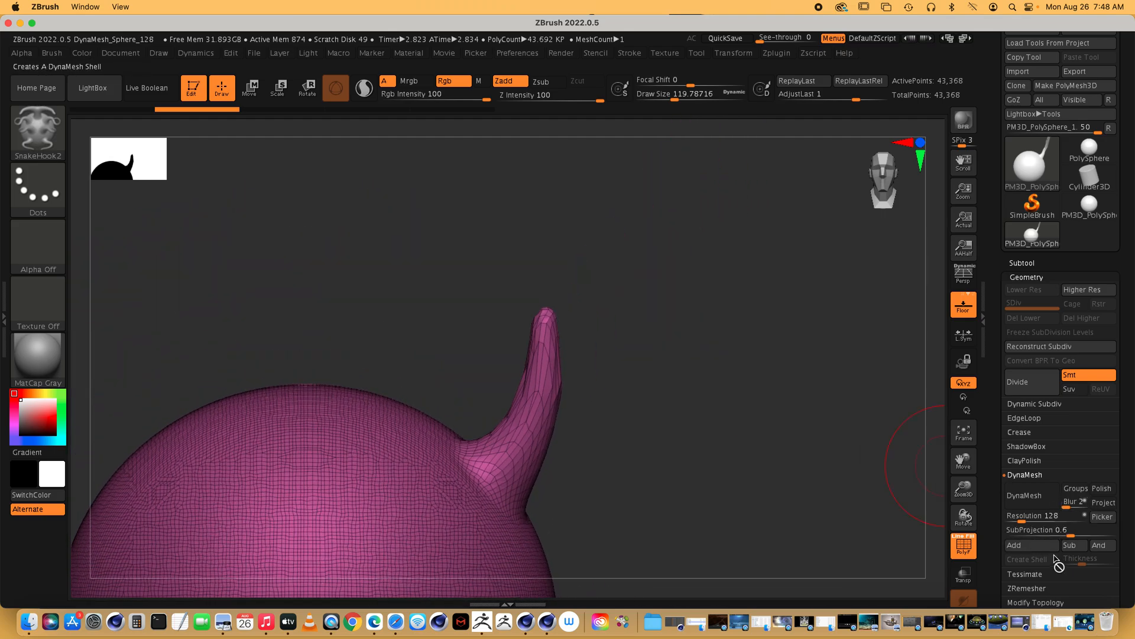
{"action": "left_click_drag", "start_coordinate": [1022, 519], "coordinate": [1051, 516]}
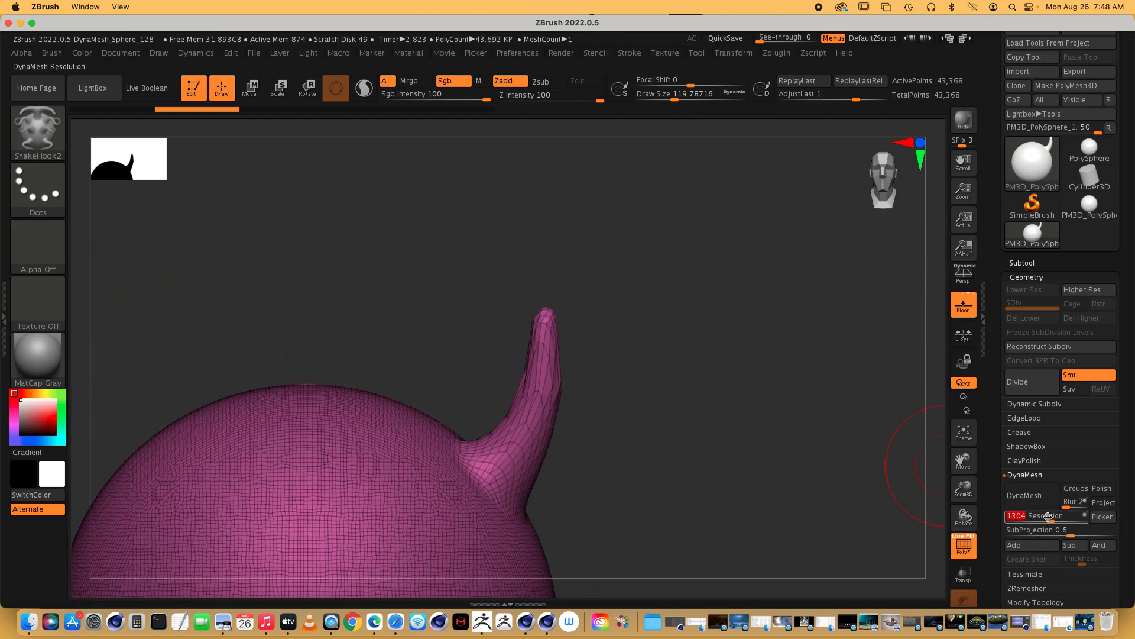
{"action": "left_click", "coordinate": [1035, 498]}
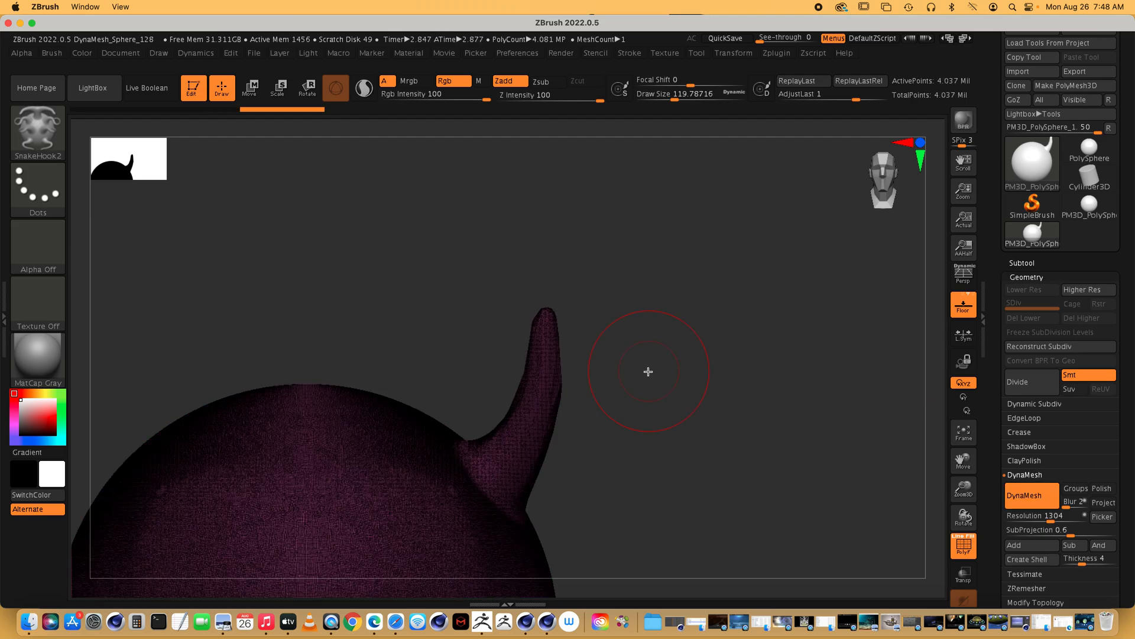
Step: Smooth the horn's base, and use SnakeHook2 to extend its tip upward and pull a side branch outward
{"action": "key", "text": "shift"}
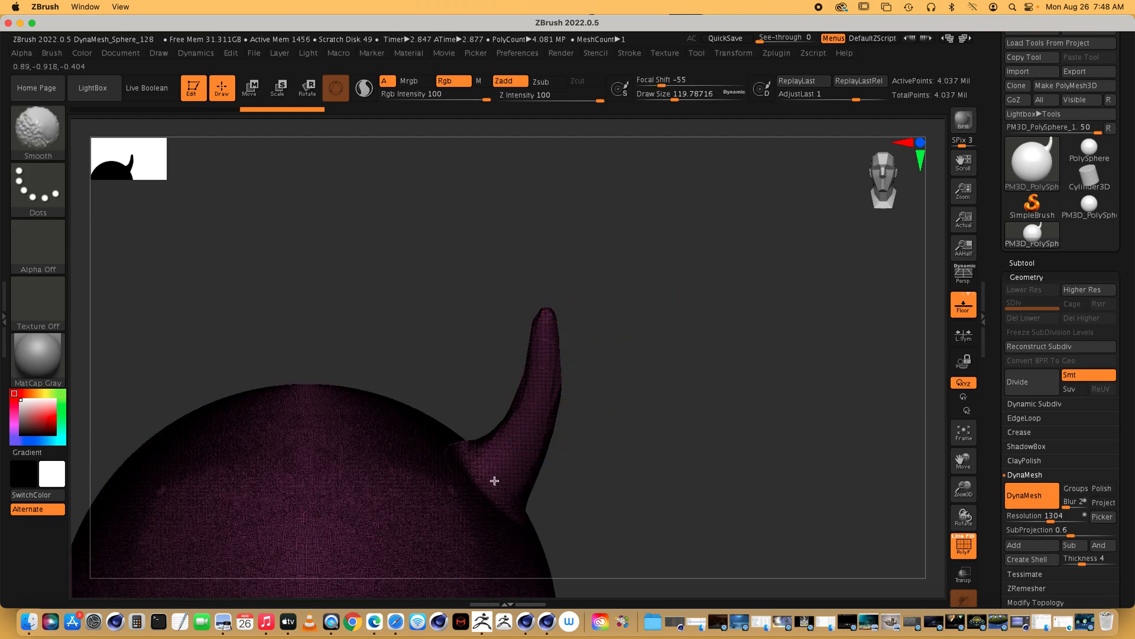
{"action": "left_click_drag", "start_coordinate": [494, 481], "coordinate": [478, 465], "text": "shift"}
{"action": "mouse_move", "coordinate": [554, 321]}
{"action": "left_mouse_down"}
{"action": "mouse_move", "coordinate": [605, 295]}
{"action": "mouse_move", "coordinate": [592, 252]}
{"action": "left_mouse_up"}
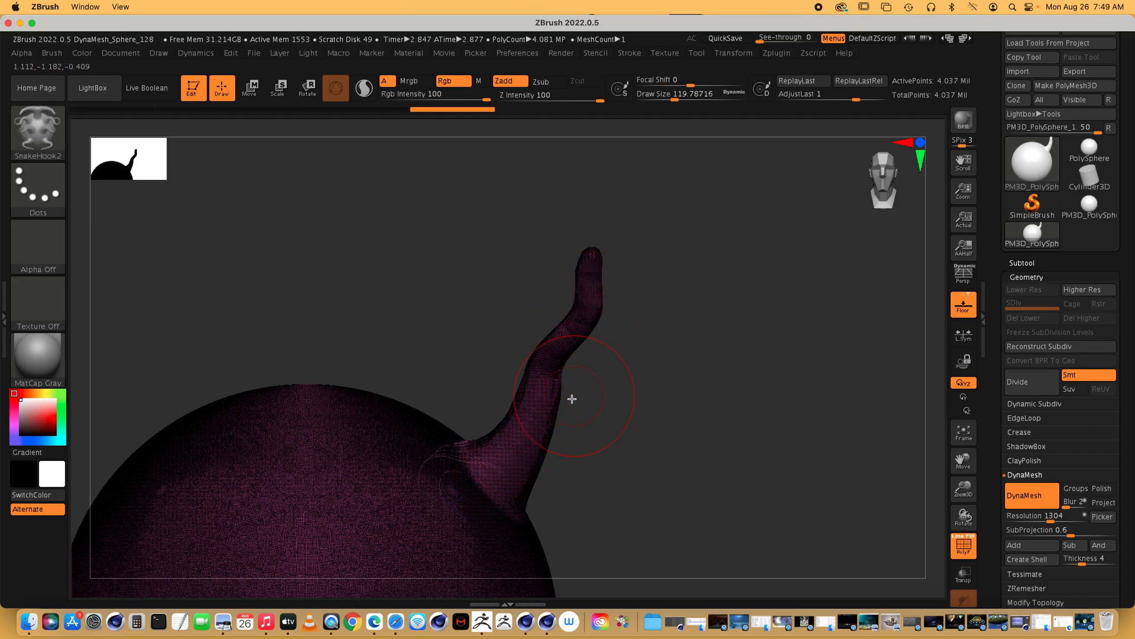
{"action": "mouse_move", "coordinate": [558, 414]}
{"action": "left_mouse_down"}
{"action": "mouse_move", "coordinate": [592, 419]}
{"action": "mouse_move", "coordinate": [640, 398]}
{"action": "mouse_move", "coordinate": [665, 340]}
{"action": "left_mouse_up"}
{"action": "left_click_drag", "start_coordinate": [574, 387], "coordinate": [563, 402]}
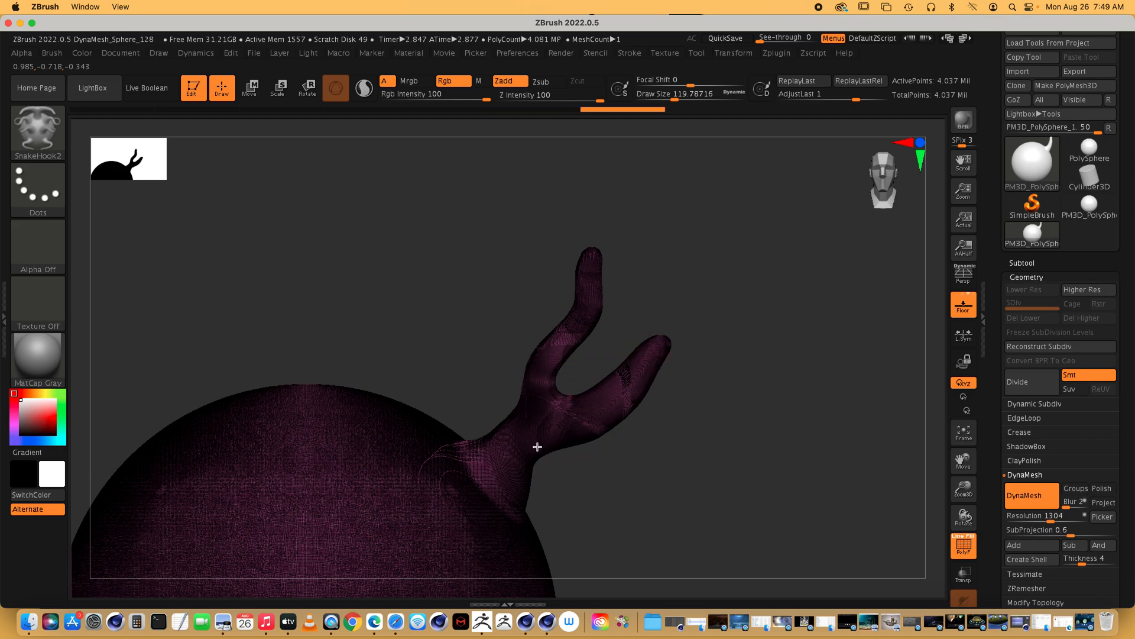
Step: Pull a second horn upward out of the sphere beside the first one and update the DynaMesh
{"action": "mouse_move", "coordinate": [459, 426]}
{"action": "left_mouse_down"}
{"action": "mouse_move", "coordinate": [434, 424]}
{"action": "mouse_move", "coordinate": [451, 362]}
{"action": "mouse_move", "coordinate": [499, 283]}
{"action": "mouse_move", "coordinate": [445, 250]}
{"action": "mouse_move", "coordinate": [448, 233]}
{"action": "left_mouse_up"}
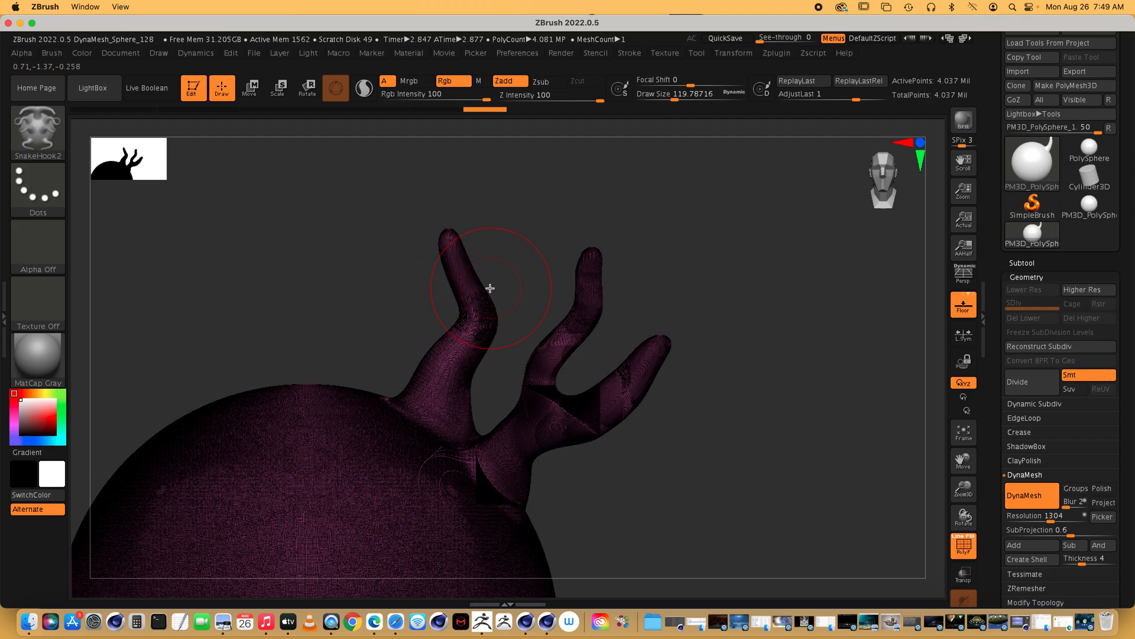
{"action": "mouse_move", "coordinate": [488, 287]}
{"action": "left_mouse_down"}
{"action": "mouse_move", "coordinate": [507, 268]}
{"action": "mouse_move", "coordinate": [476, 299]}
{"action": "left_mouse_up"}
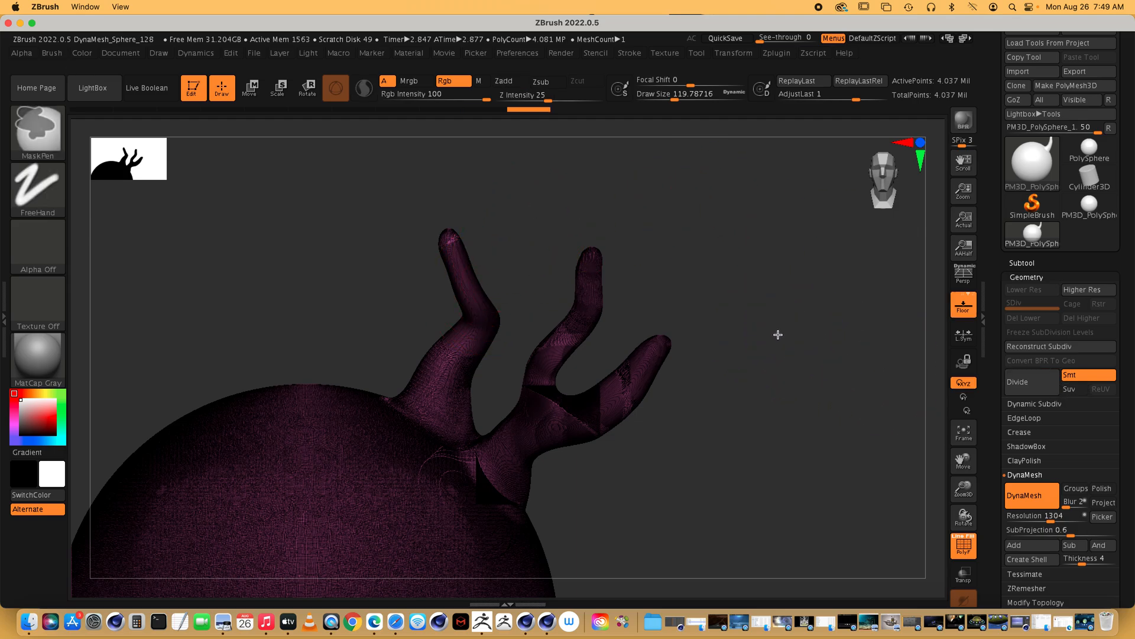
{"action": "left_click_drag", "start_coordinate": [778, 332], "coordinate": [830, 463], "text": "ctrl"}
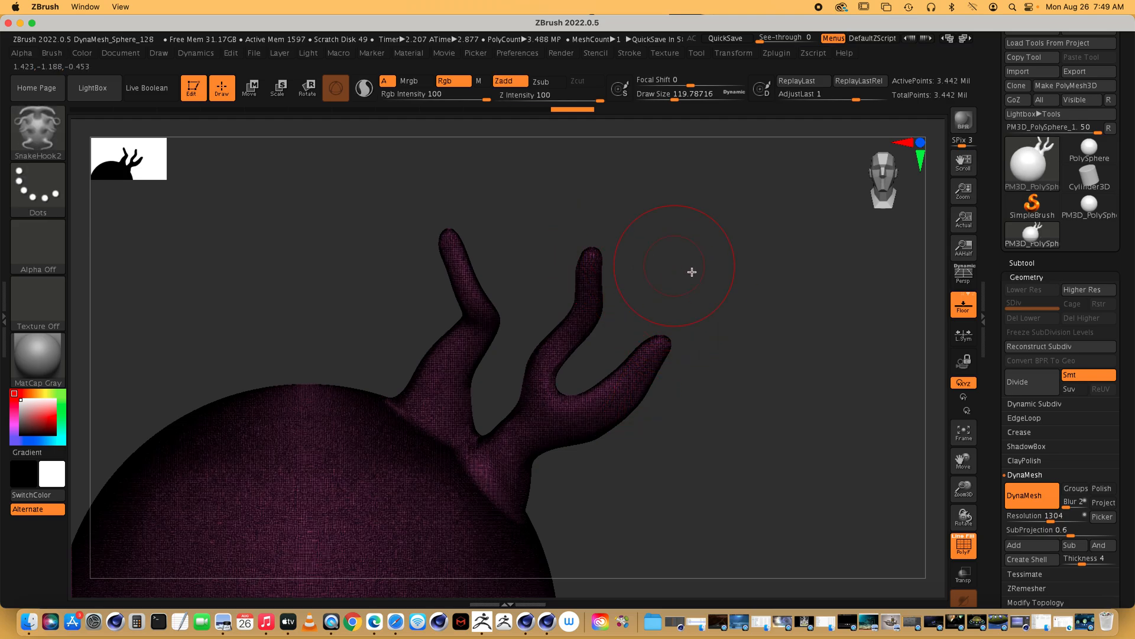
Step: Pull a tall upward branch from the bend of the second horn and update the DynaMesh
{"action": "left_click_drag", "start_coordinate": [748, 352], "coordinate": [805, 508], "text": "alt"}
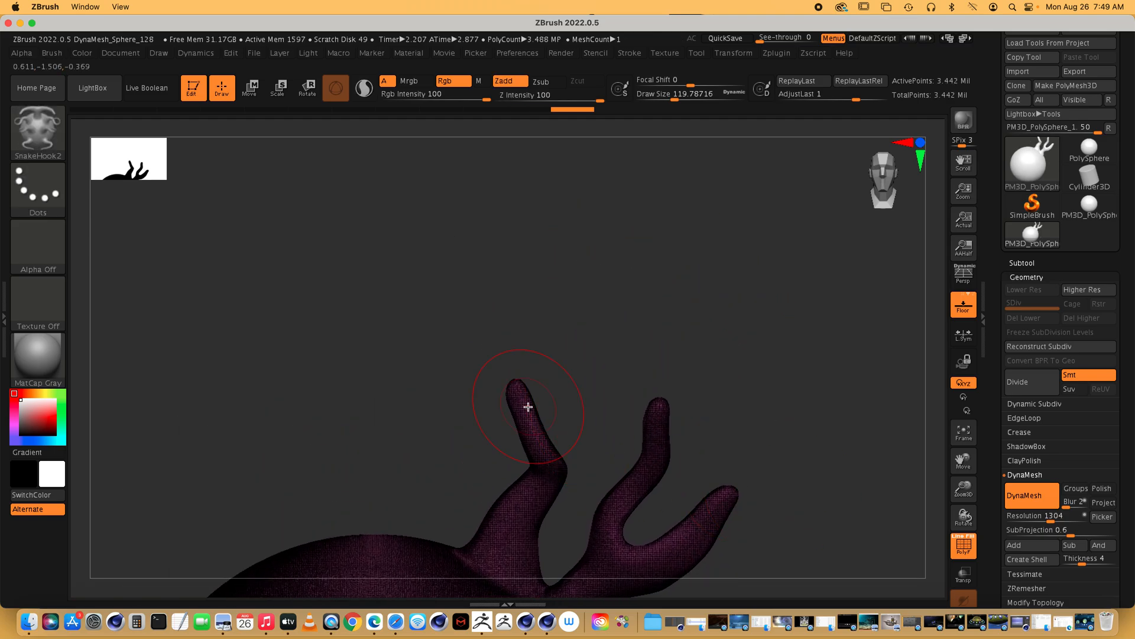
{"action": "mouse_move", "coordinate": [565, 463]}
{"action": "left_mouse_down"}
{"action": "mouse_move", "coordinate": [603, 400]}
{"action": "mouse_move", "coordinate": [611, 328]}
{"action": "mouse_move", "coordinate": [578, 256]}
{"action": "left_mouse_up"}
{"action": "mouse_move", "coordinate": [750, 273]}
{"action": "left_mouse_down", "text": "ctrl"}
{"action": "mouse_move", "coordinate": [786, 397]}
{"action": "mouse_move", "coordinate": [752, 445]}
{"action": "mouse_move", "coordinate": [709, 455]}
{"action": "left_mouse_up", "text": "ctrl"}
Step: Set the draw size to about 344 and pull a large two-pronged horn out of the bare side of the sphere's top
{"action": "left_click_drag", "start_coordinate": [864, 419], "coordinate": [742, 400]}
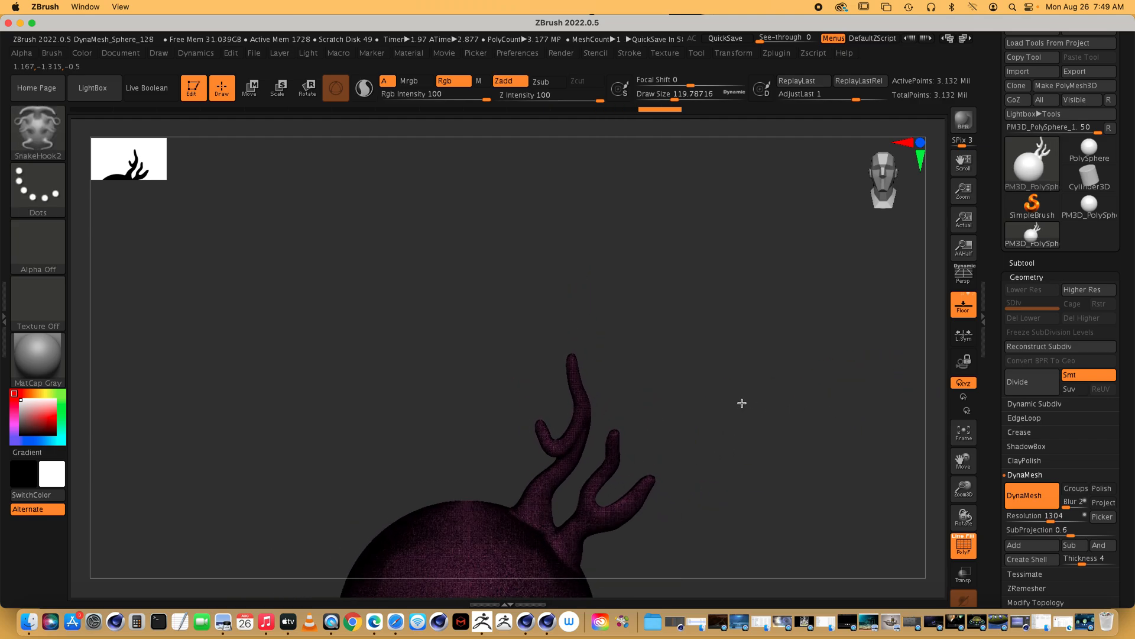
{"action": "mouse_move", "coordinate": [707, 481]}
{"action": "left_mouse_down"}
{"action": "mouse_move", "coordinate": [781, 483]}
{"action": "mouse_move", "coordinate": [707, 479]}
{"action": "mouse_move", "coordinate": [519, 507]}
{"action": "left_mouse_up"}
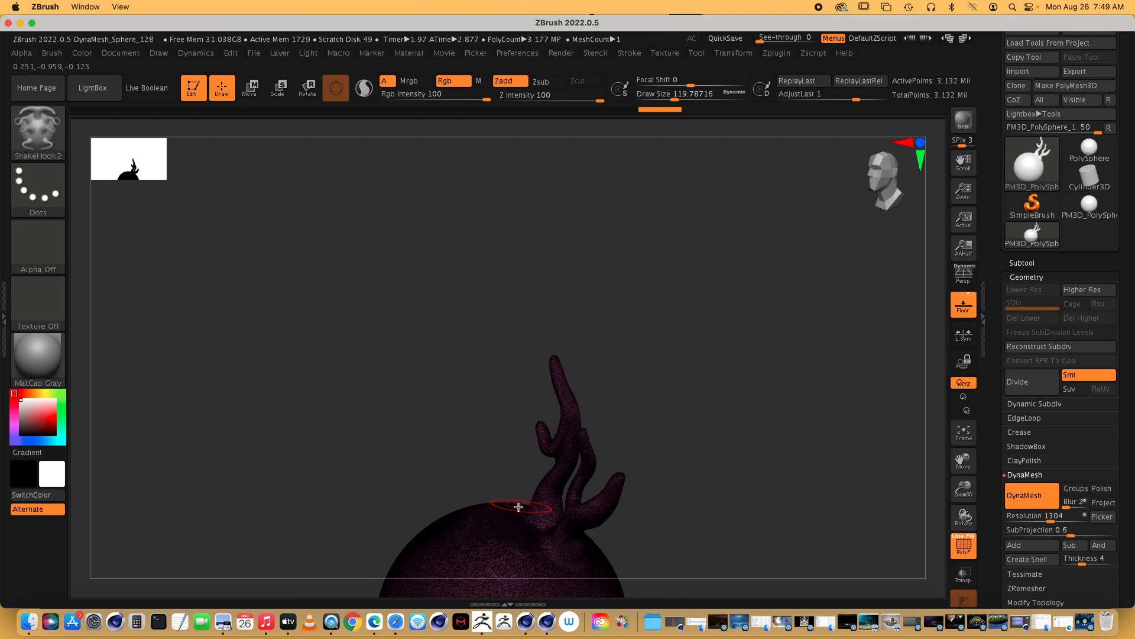
{"action": "mouse_move", "coordinate": [707, 430]}
{"action": "left_mouse_down"}
{"action": "mouse_move", "coordinate": [758, 431]}
{"action": "mouse_move", "coordinate": [732, 444]}
{"action": "mouse_move", "coordinate": [664, 436]}
{"action": "mouse_move", "coordinate": [769, 436]}
{"action": "mouse_move", "coordinate": [772, 449]}
{"action": "mouse_move", "coordinate": [783, 365]}
{"action": "mouse_move", "coordinate": [799, 391]}
{"action": "mouse_move", "coordinate": [675, 388]}
{"action": "left_mouse_up"}
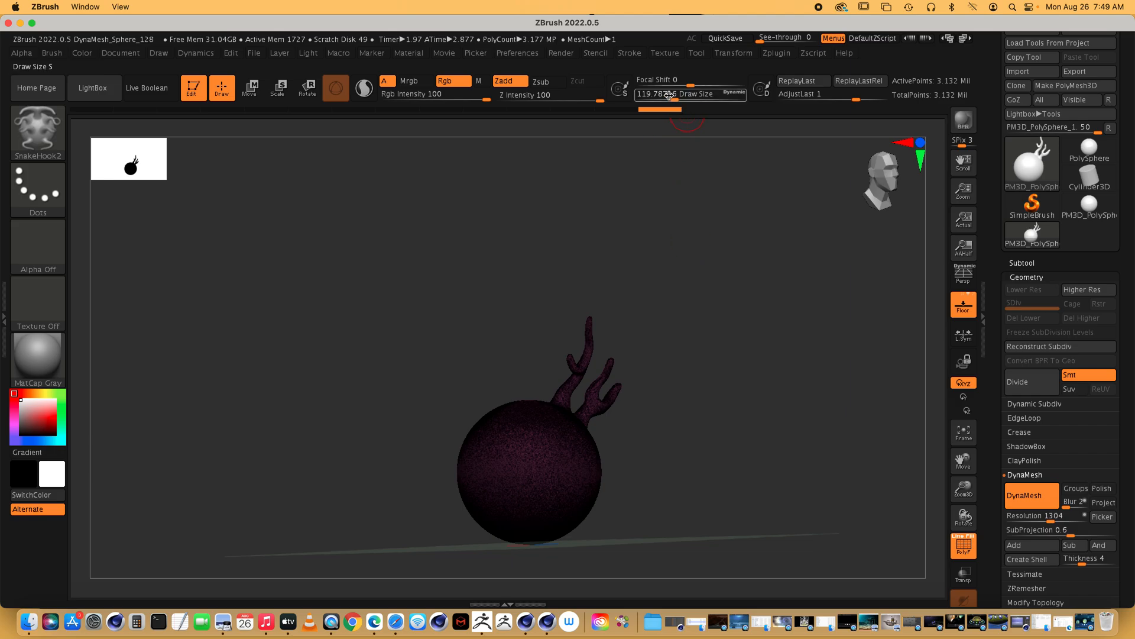
{"action": "left_click", "coordinate": [550, 91]}
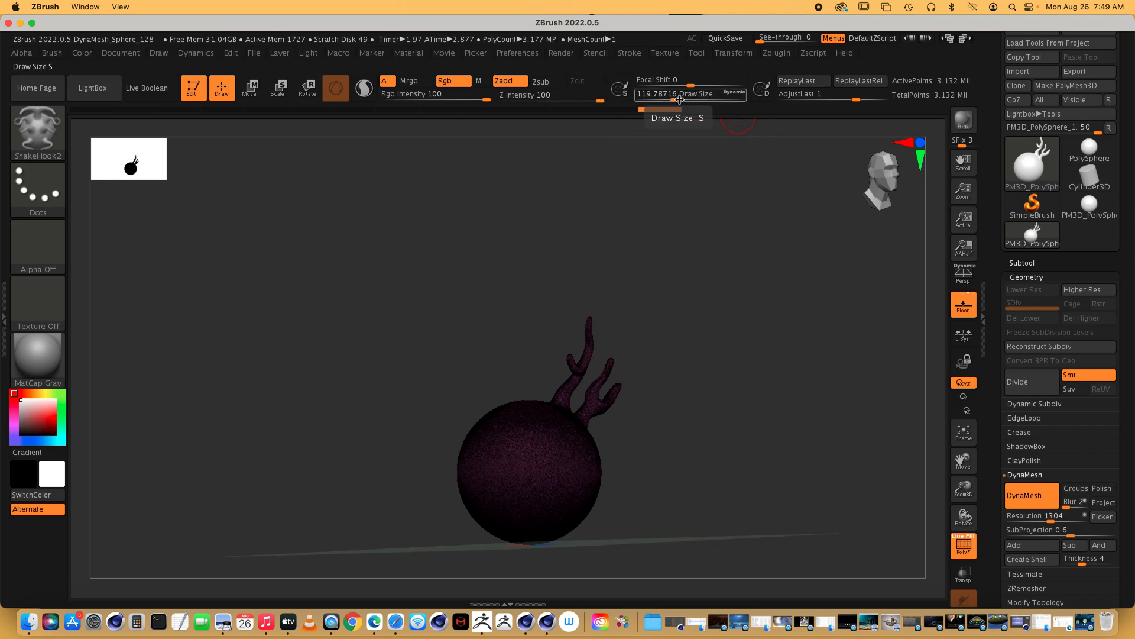
{"action": "left_click_drag", "start_coordinate": [676, 99], "coordinate": [699, 98]}
{"action": "mouse_move", "coordinate": [507, 405]}
{"action": "left_mouse_down"}
{"action": "mouse_move", "coordinate": [481, 367]}
{"action": "mouse_move", "coordinate": [482, 327]}
{"action": "mouse_move", "coordinate": [497, 283]}
{"action": "mouse_move", "coordinate": [512, 290]}
{"action": "left_mouse_up"}
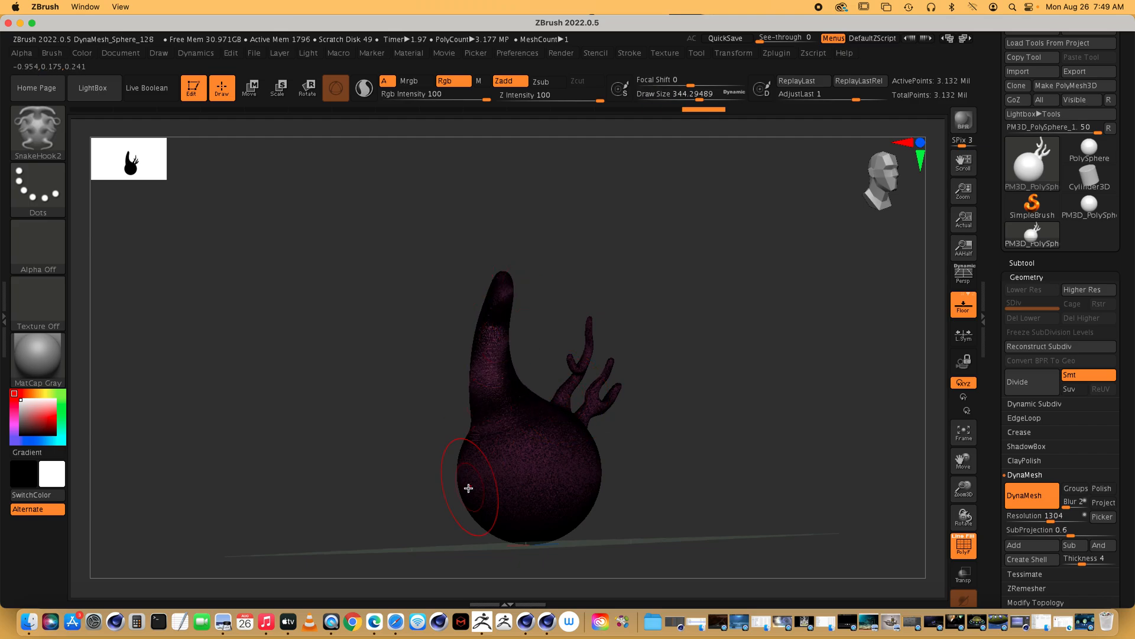
{"action": "mouse_move", "coordinate": [474, 332]}
{"action": "left_mouse_down"}
{"action": "mouse_move", "coordinate": [424, 312]}
{"action": "mouse_move", "coordinate": [413, 261]}
{"action": "mouse_move", "coordinate": [437, 189]}
{"action": "left_mouse_up"}
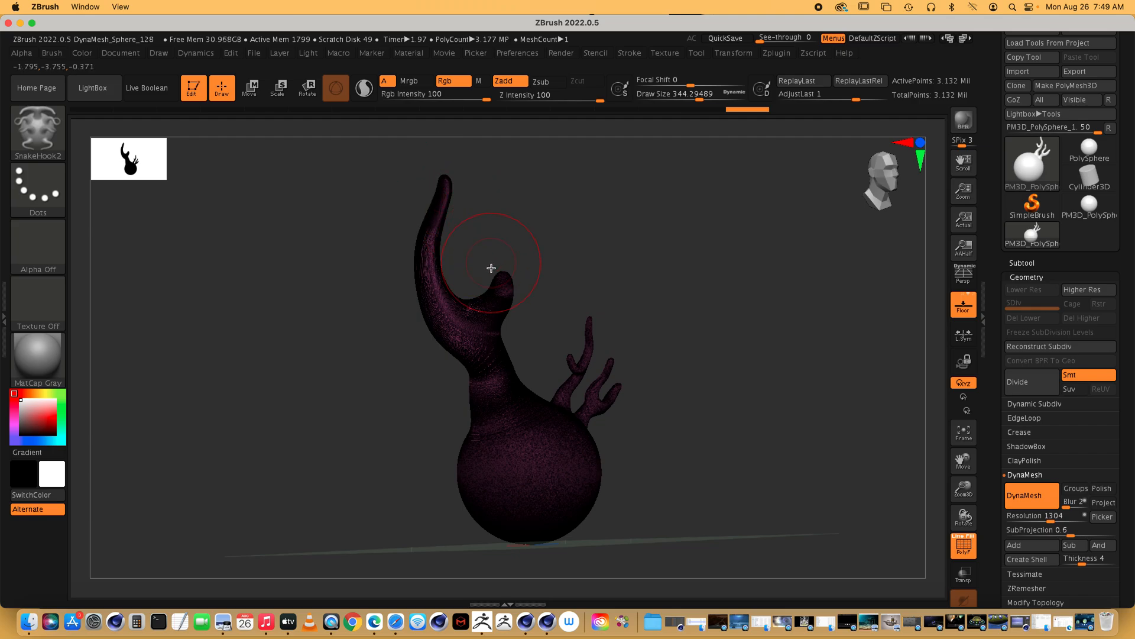
{"action": "left_click_drag", "start_coordinate": [502, 284], "coordinate": [499, 245]}
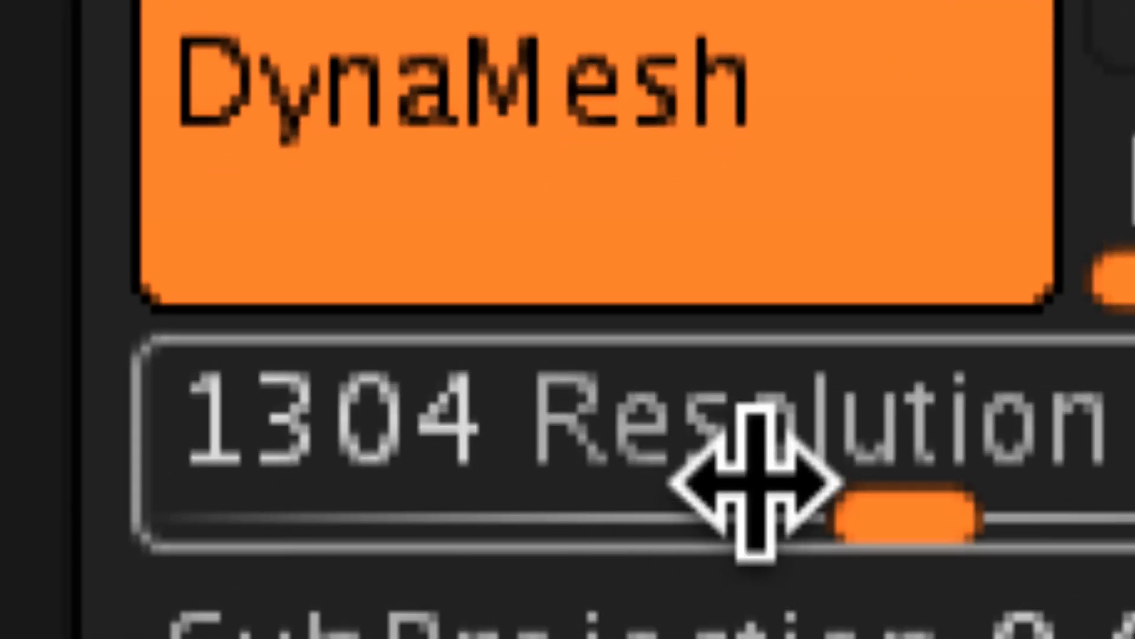
Step: Try stretching the large horn's shorter prong far sideways and downward, remesh it with DynaMesh, and undo the stretch
{"action": "mouse_move", "coordinate": [1042, 519]}
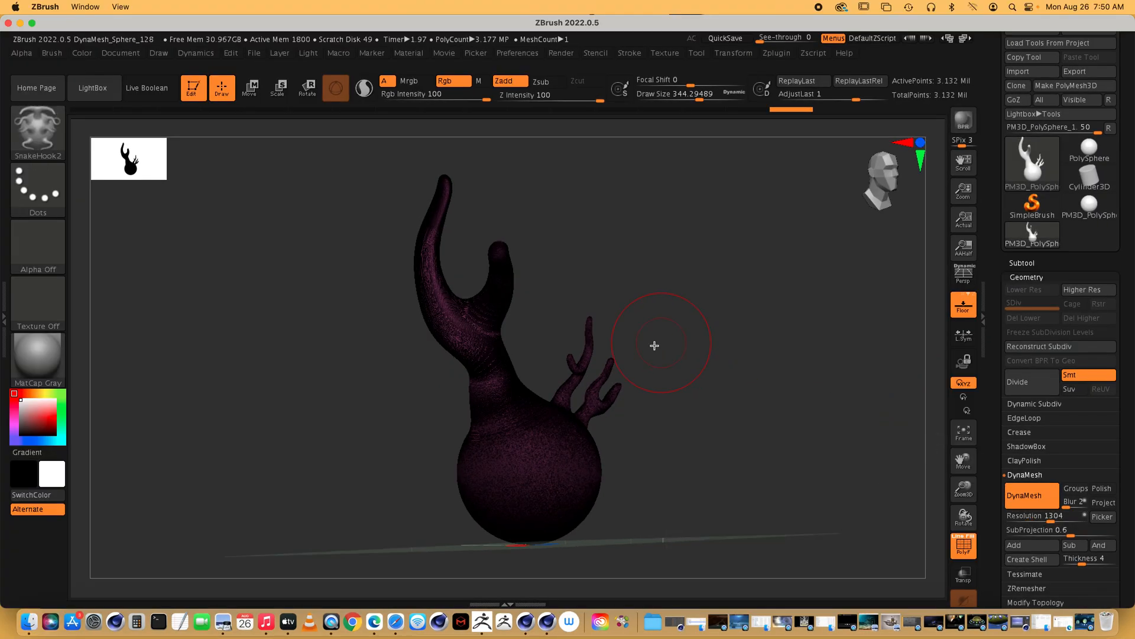
{"action": "left_click_drag", "start_coordinate": [506, 264], "coordinate": [879, 242]}
{"action": "left_click_drag", "start_coordinate": [879, 310], "coordinate": [885, 472]}
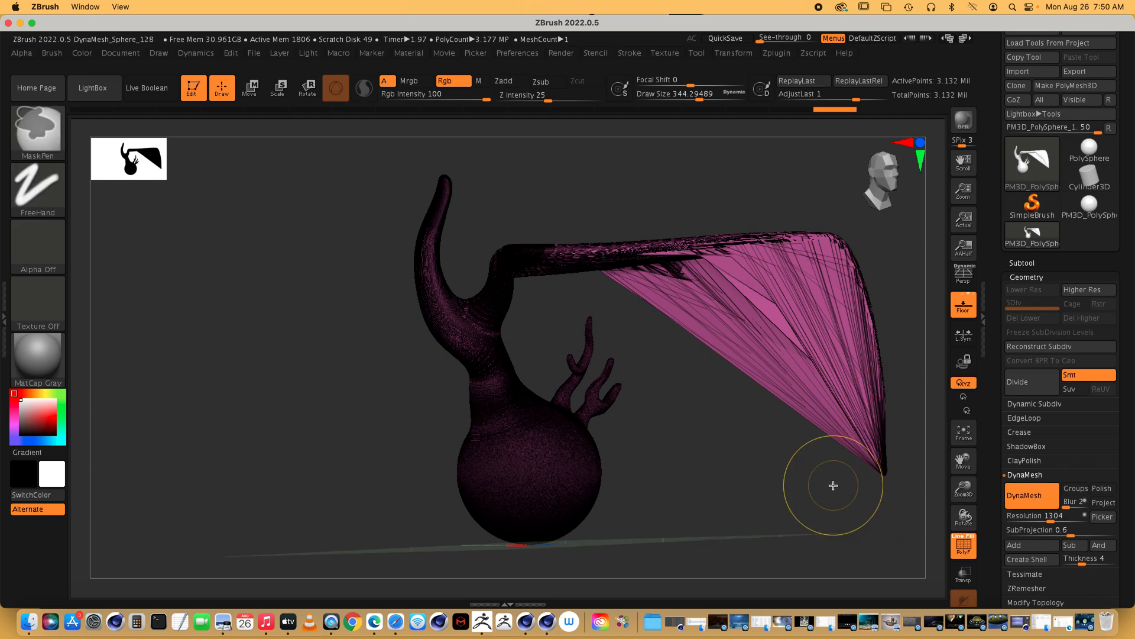
{"action": "left_click_drag", "start_coordinate": [660, 409], "coordinate": [723, 535], "text": "ctrl"}
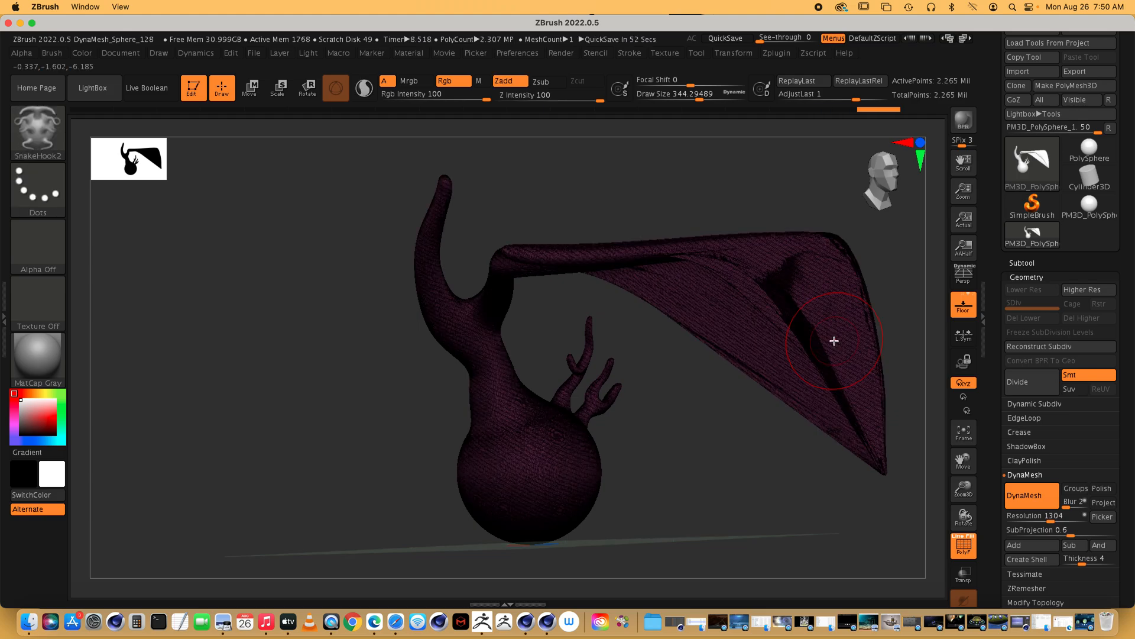
{"action": "key", "text": "ctrl+z"}
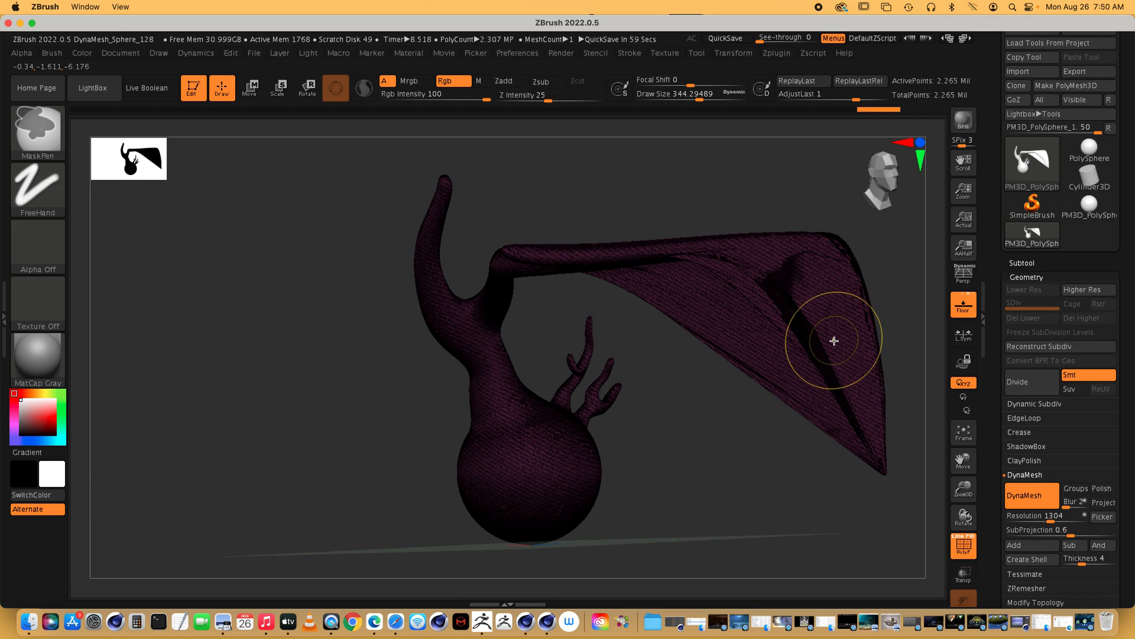
{"action": "key", "text": "ctrl+z"}
{"action": "key", "text": "ctrl+shift+z"}
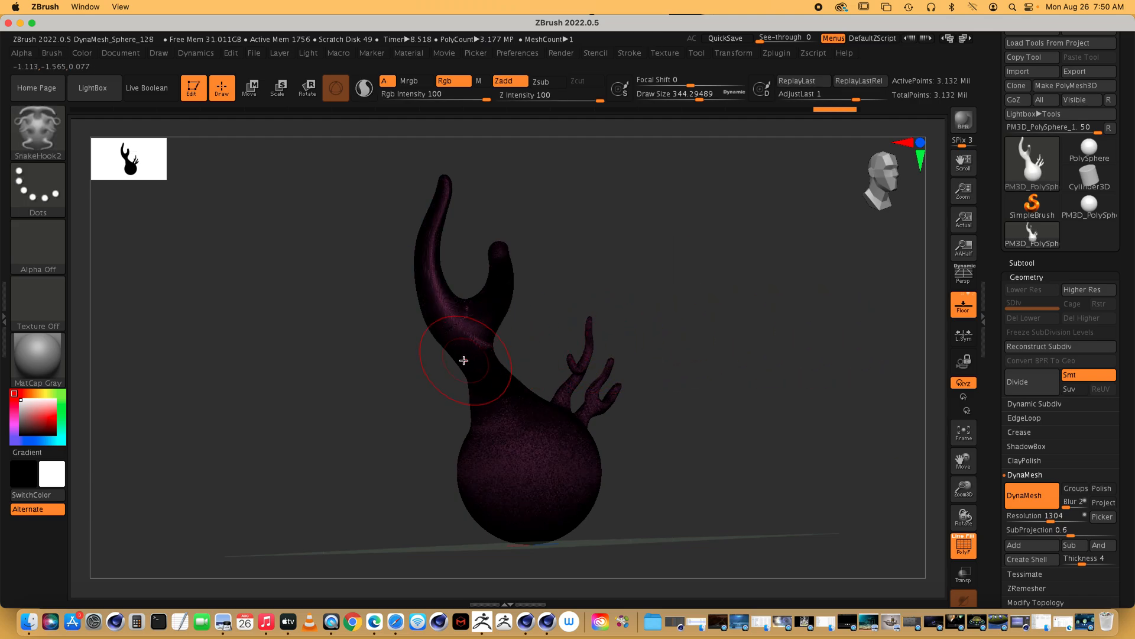
{"action": "key", "text": "ctrl+shift+z"}
{"action": "key", "text": "ctrl+shift+z"}
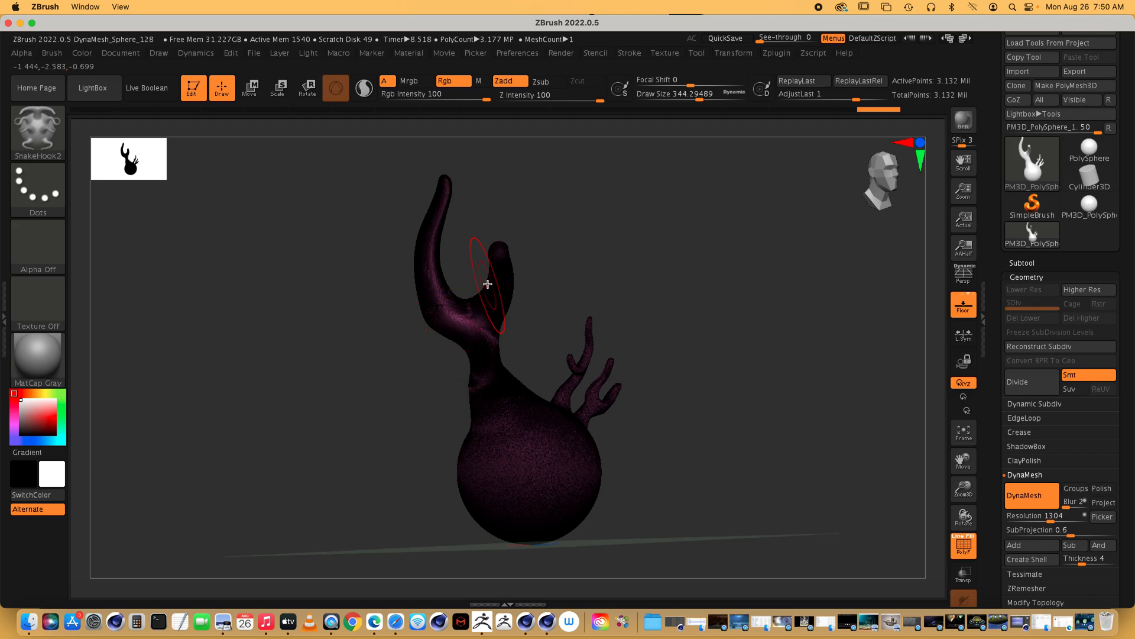
Step: Pull the large horn's shorter prong out into a sideways branch with an upturned tip and update the DynaMesh
{"action": "left_click_drag", "start_coordinate": [469, 297], "coordinate": [471, 312]}
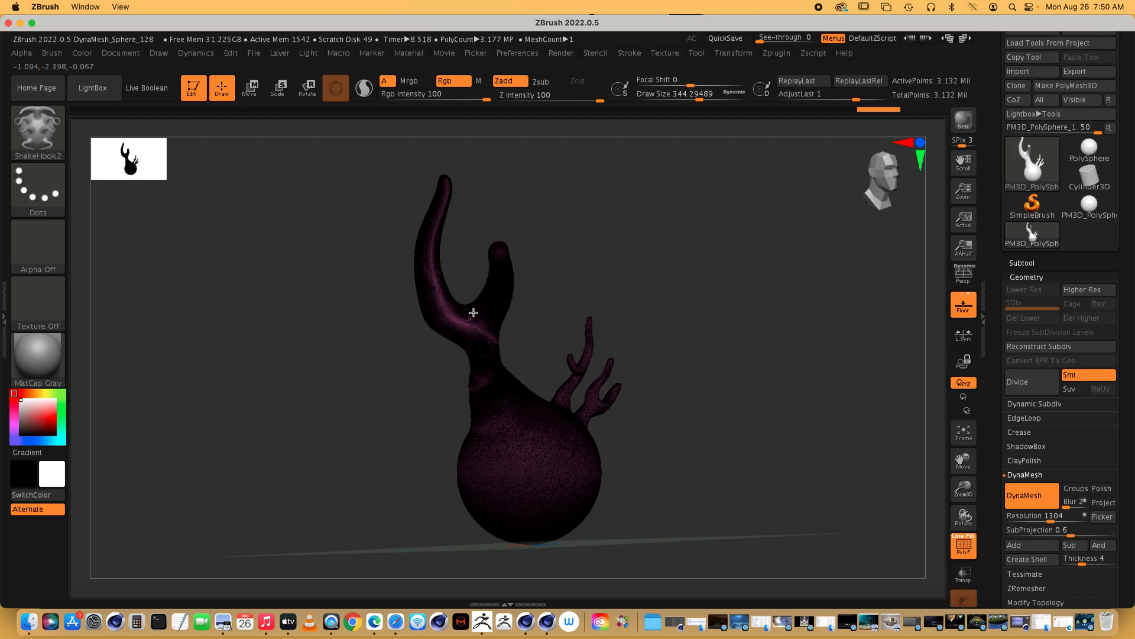
{"action": "mouse_move", "coordinate": [509, 262]}
{"action": "left_mouse_down"}
{"action": "mouse_move", "coordinate": [577, 248]}
{"action": "mouse_move", "coordinate": [590, 218]}
{"action": "mouse_move", "coordinate": [582, 200]}
{"action": "mouse_move", "coordinate": [664, 295]}
{"action": "left_mouse_up"}
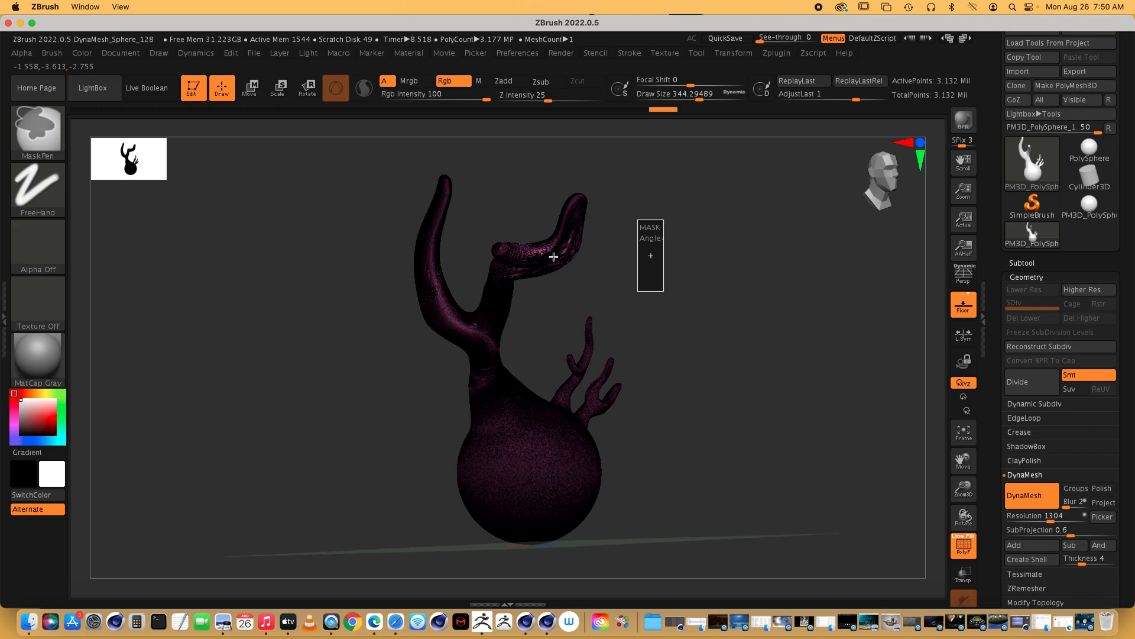
{"action": "left_click_drag", "start_coordinate": [664, 291], "coordinate": [664, 290], "text": "ctrl"}
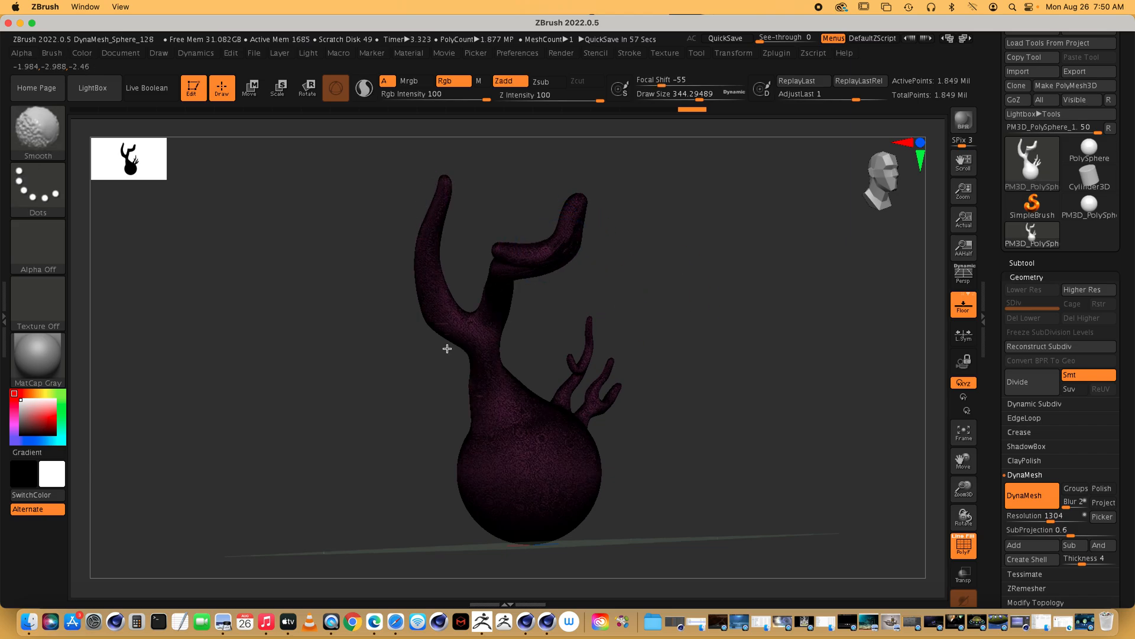
Step: Choose the Move Topological brush and reshape the branch tips, raising the thin horn's tip and the stub of the large bent branch
{"action": "left_click", "coordinate": [43, 135]}
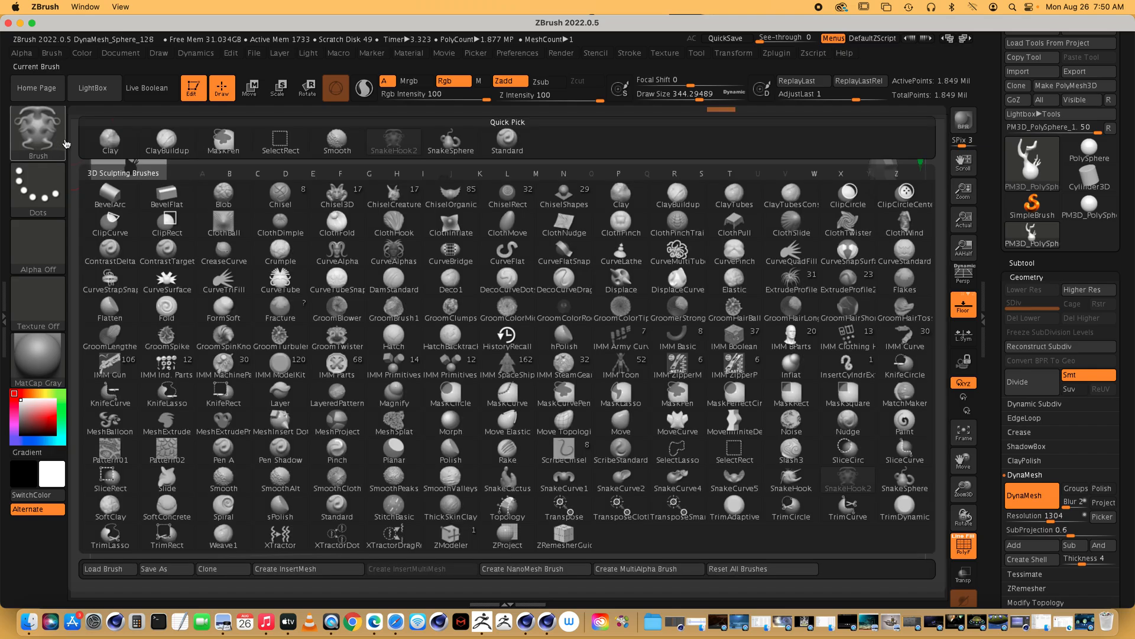
{"action": "left_click", "coordinate": [562, 435]}
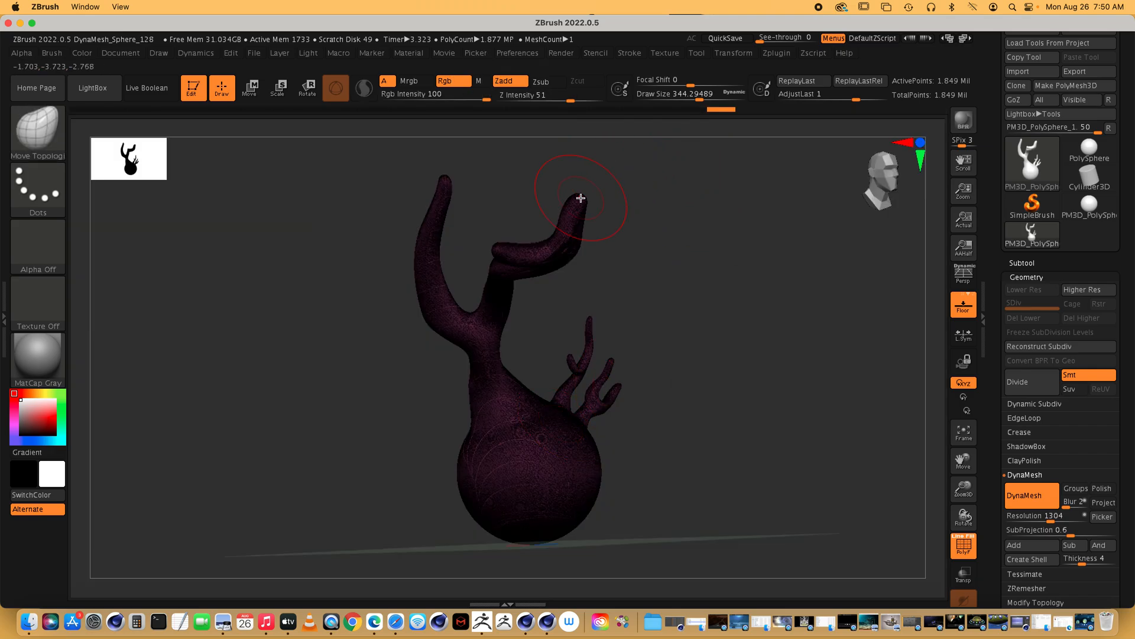
{"action": "mouse_move", "coordinate": [606, 200]}
{"action": "left_mouse_down"}
{"action": "mouse_move", "coordinate": [671, 188]}
{"action": "mouse_move", "coordinate": [651, 157]}
{"action": "mouse_move", "coordinate": [519, 154]}
{"action": "left_mouse_up"}
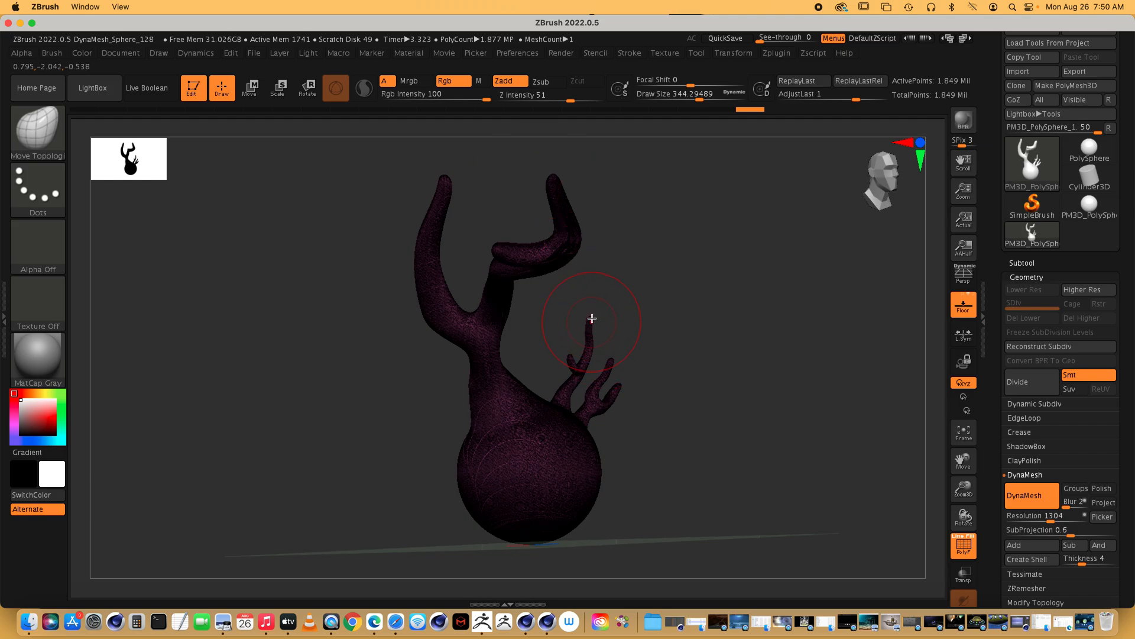
{"action": "left_click_drag", "start_coordinate": [591, 322], "coordinate": [618, 281]}
{"action": "mouse_move", "coordinate": [500, 249]}
{"action": "left_mouse_down"}
{"action": "mouse_move", "coordinate": [491, 224]}
{"action": "mouse_move", "coordinate": [532, 190]}
{"action": "left_mouse_up"}
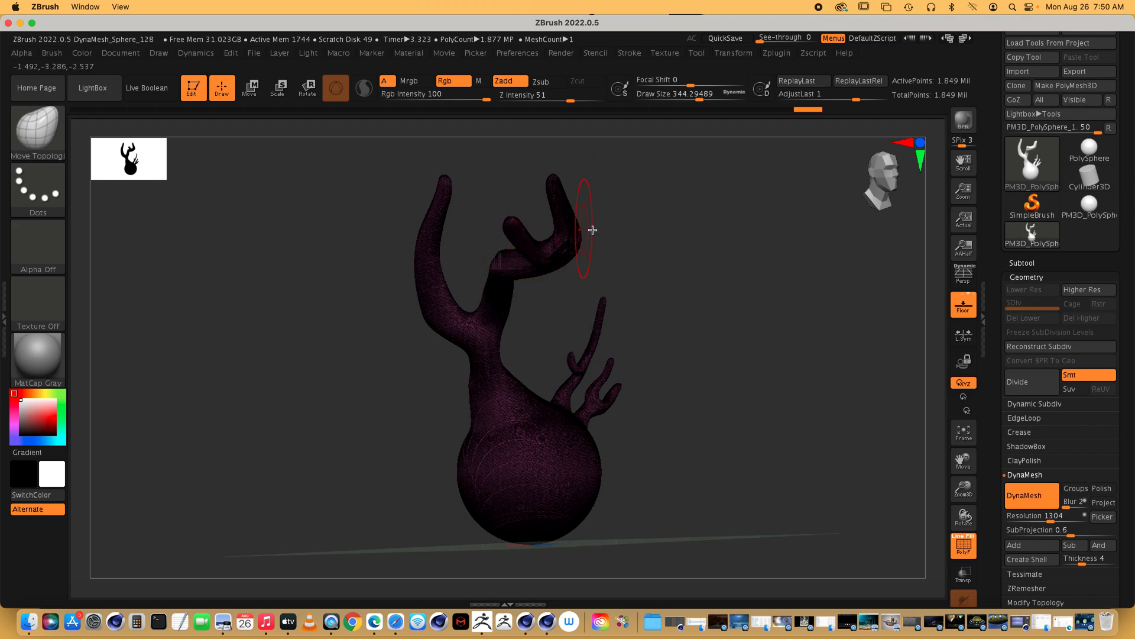
{"action": "mouse_move", "coordinate": [680, 272]}
{"action": "left_mouse_down"}
{"action": "mouse_move", "coordinate": [631, 269]}
{"action": "mouse_move", "coordinate": [637, 284]}
{"action": "mouse_move", "coordinate": [815, 256]}
{"action": "mouse_move", "coordinate": [768, 263]}
{"action": "left_mouse_up"}
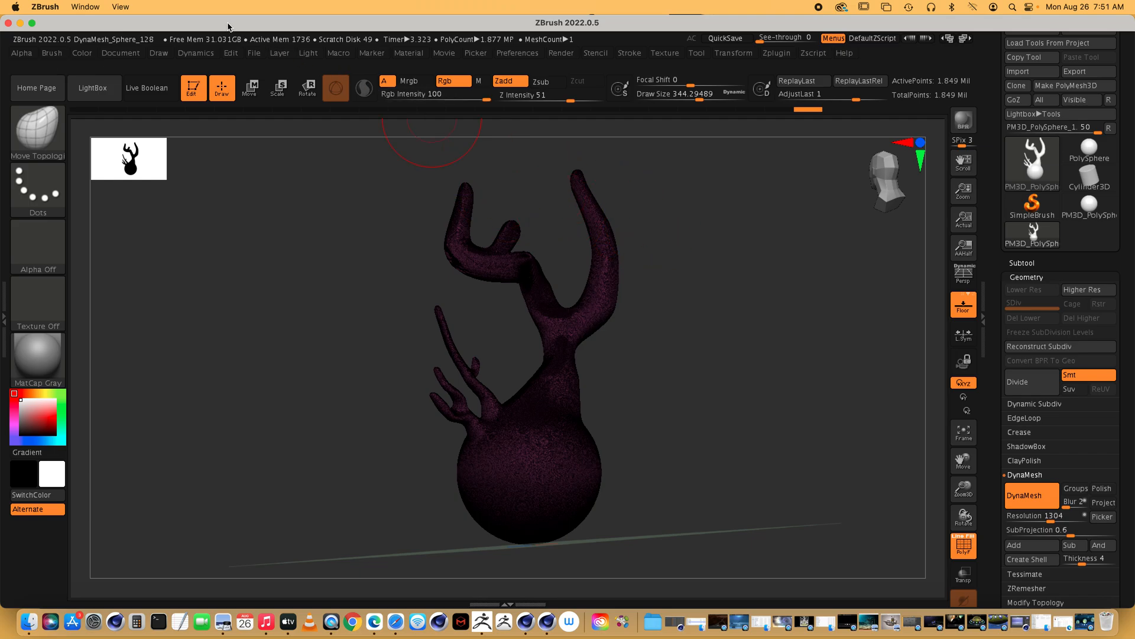
Step: Reposition the ZBrush window, open the tool's mesh export dialog with the OBJ format, and cancel it without saving
{"action": "mouse_move", "coordinate": [228, 26]}
{"action": "left_mouse_down"}
{"action": "mouse_move", "coordinate": [244, 26]}
{"action": "mouse_move", "coordinate": [204, 25]}
{"action": "mouse_move", "coordinate": [220, 25]}
{"action": "left_mouse_up"}
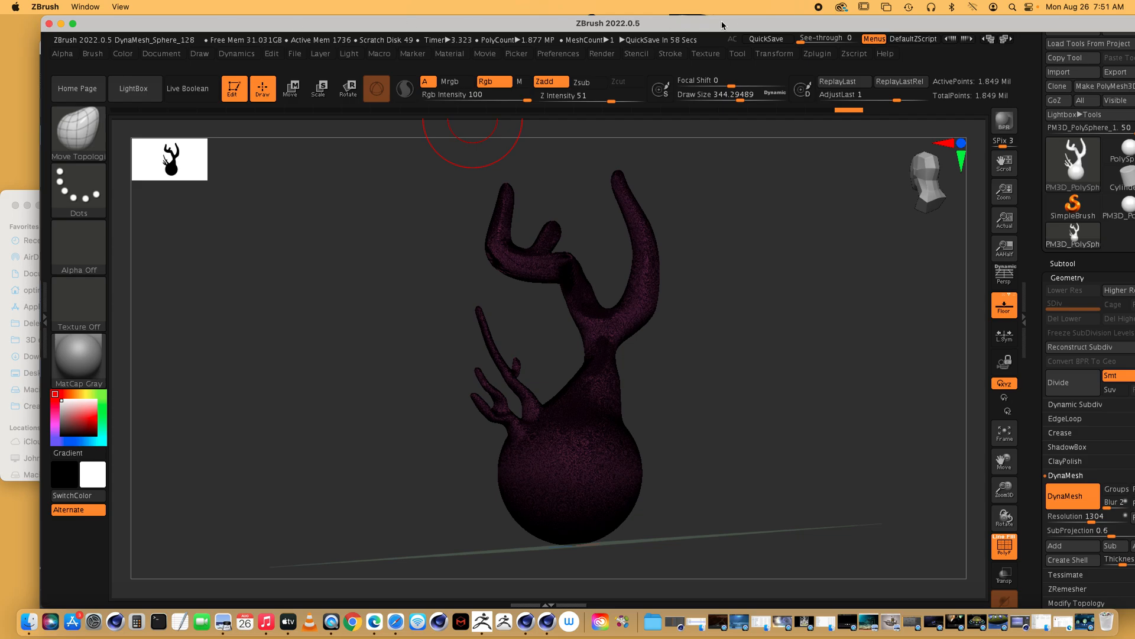
{"action": "left_click_drag", "start_coordinate": [722, 25], "coordinate": [633, 28]}
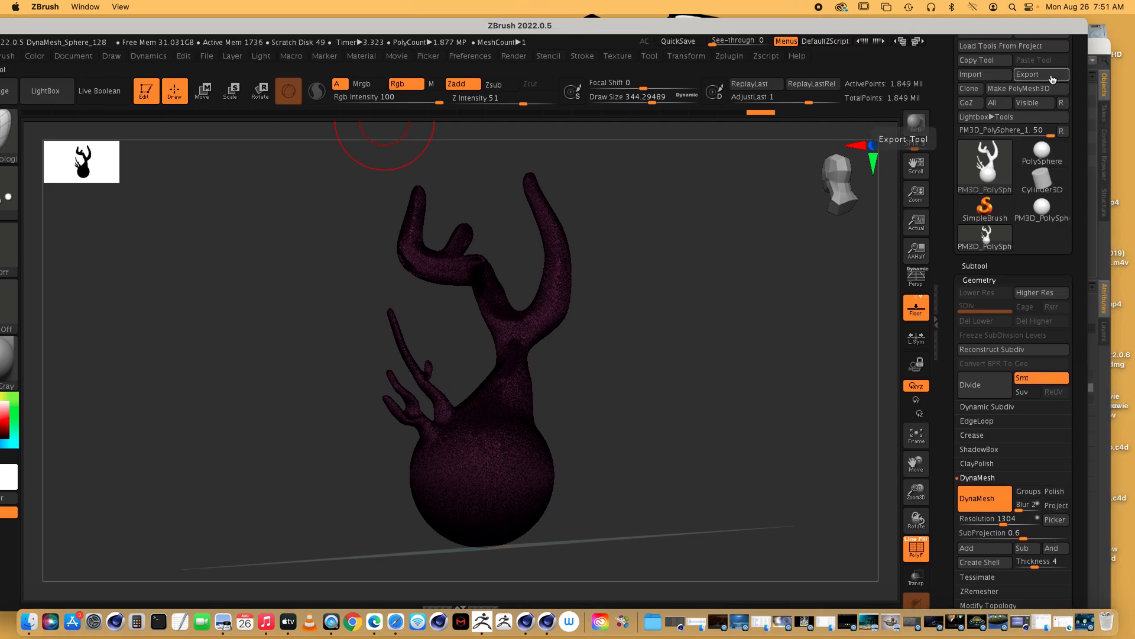
{"action": "scroll", "coordinate": [1053, 79], "scroll_direction": "up", "scroll_amount": 5, "text": "ctrl"}
{"action": "scroll", "coordinate": [1052, 81], "scroll_direction": "down", "scroll_amount": 5, "text": "ctrl"}
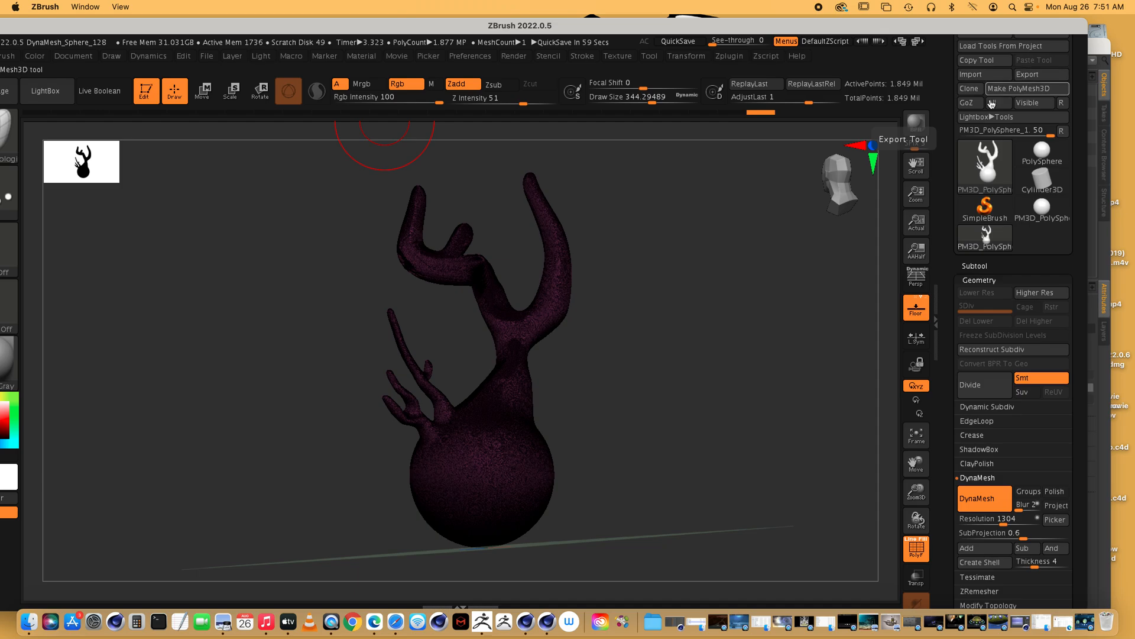
{"action": "left_click", "coordinate": [1042, 76]}
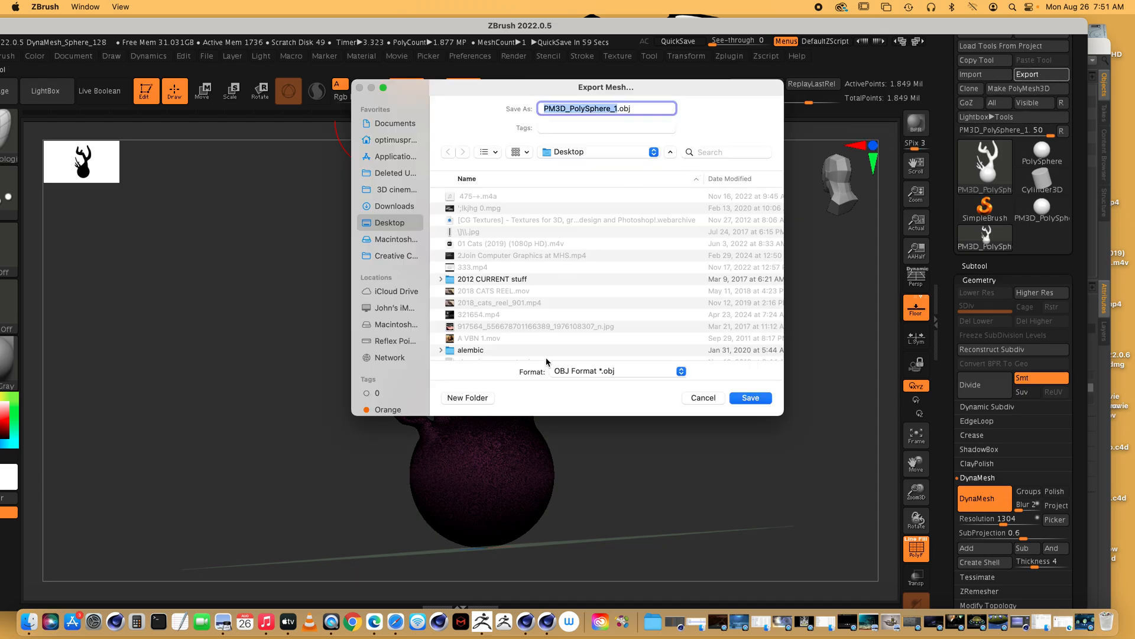
{"action": "left_click", "coordinate": [699, 398]}
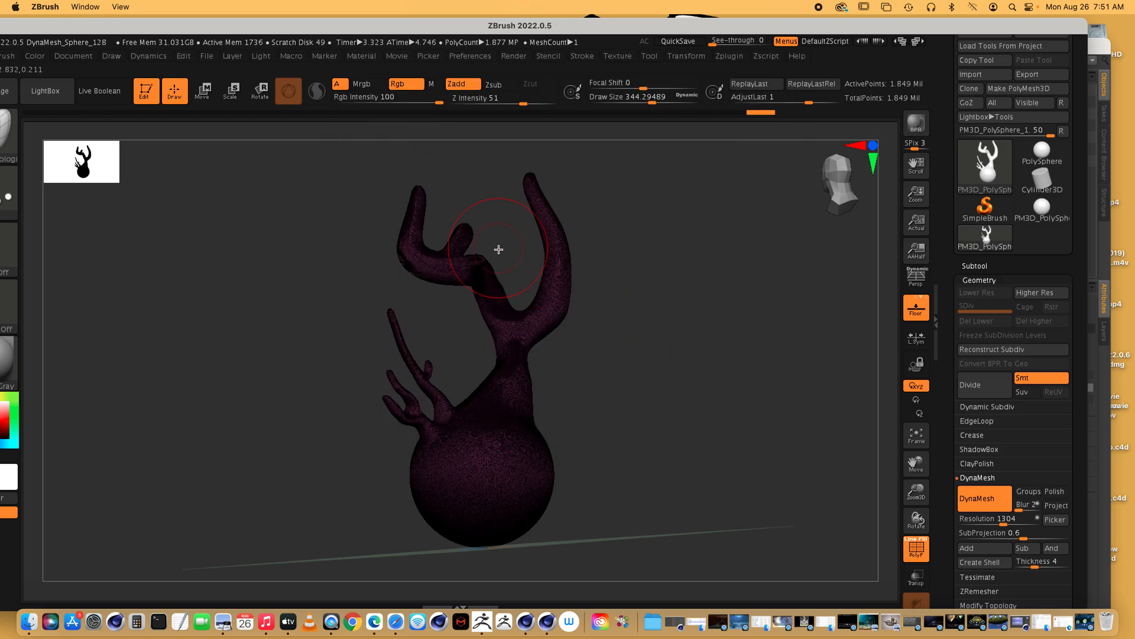
Step: Minimize ZBrush, switch to Cinema 4D, and display its Sculpt layout in a maximized window
{"action": "left_click_drag", "start_coordinate": [157, 24], "coordinate": [274, 32]}
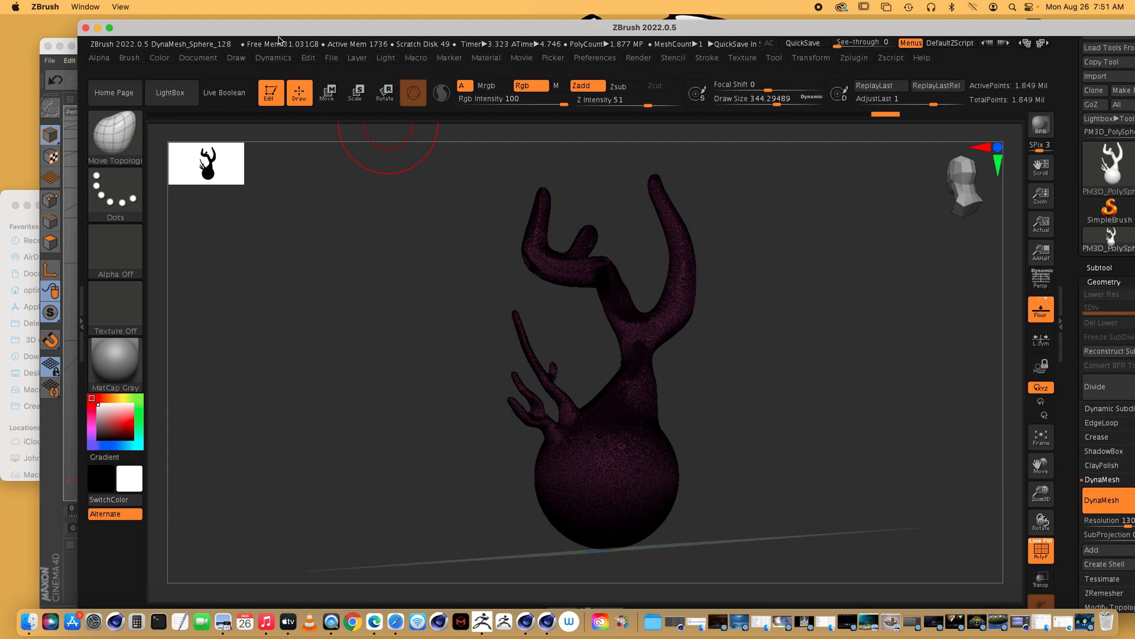
{"action": "left_click", "coordinate": [98, 28]}
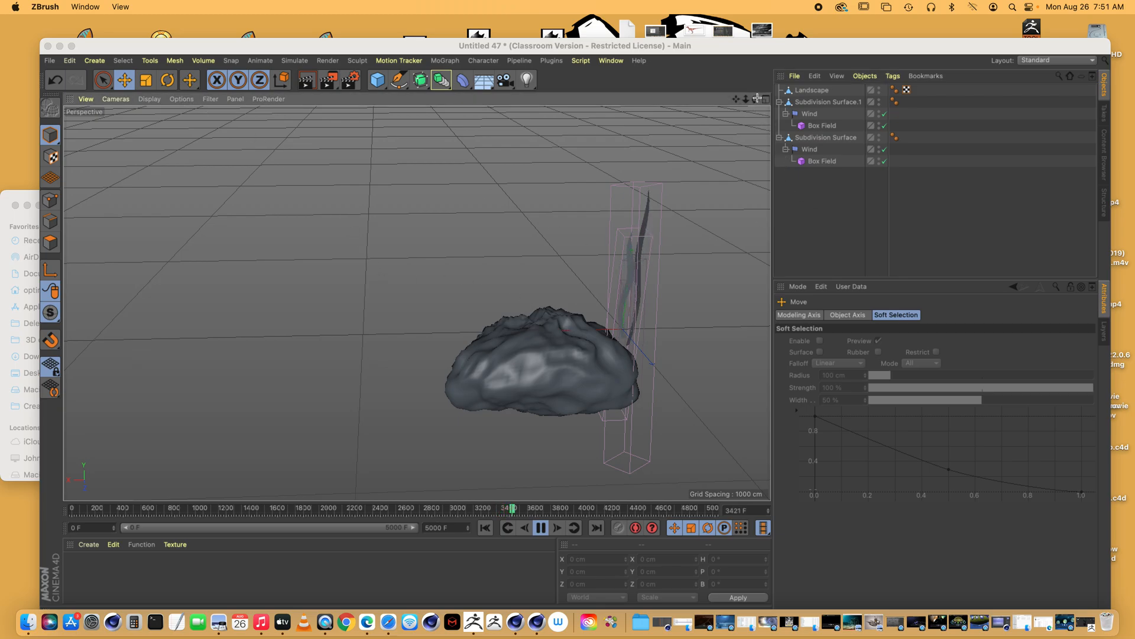
{"action": "left_click_drag", "start_coordinate": [756, 99], "coordinate": [755, 123]}
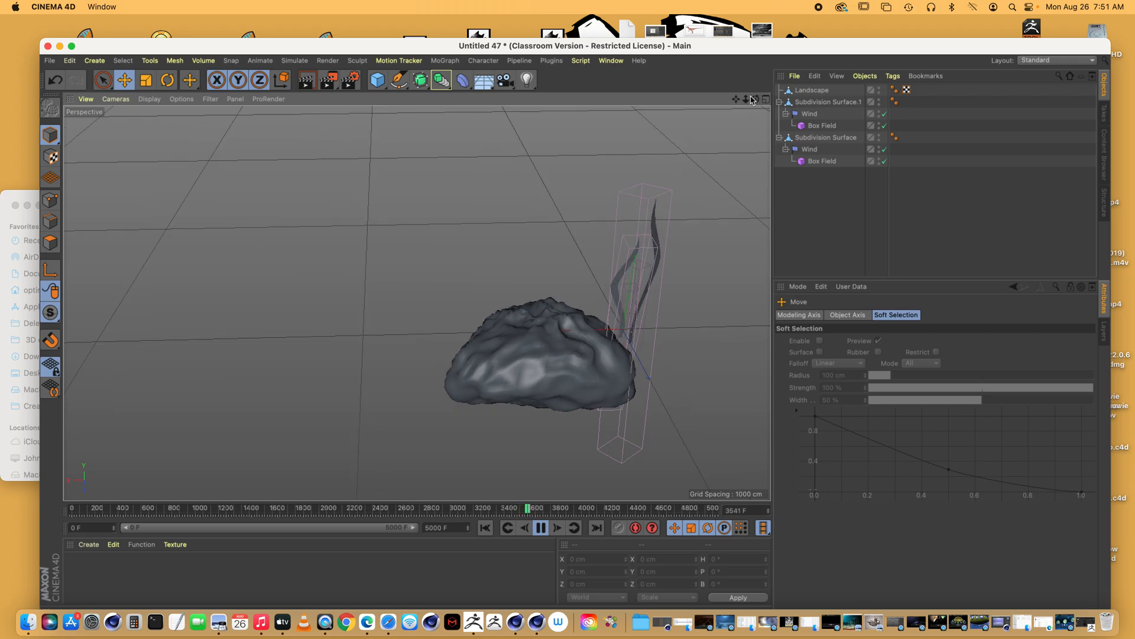
{"action": "left_click_drag", "start_coordinate": [738, 99], "coordinate": [594, 117]}
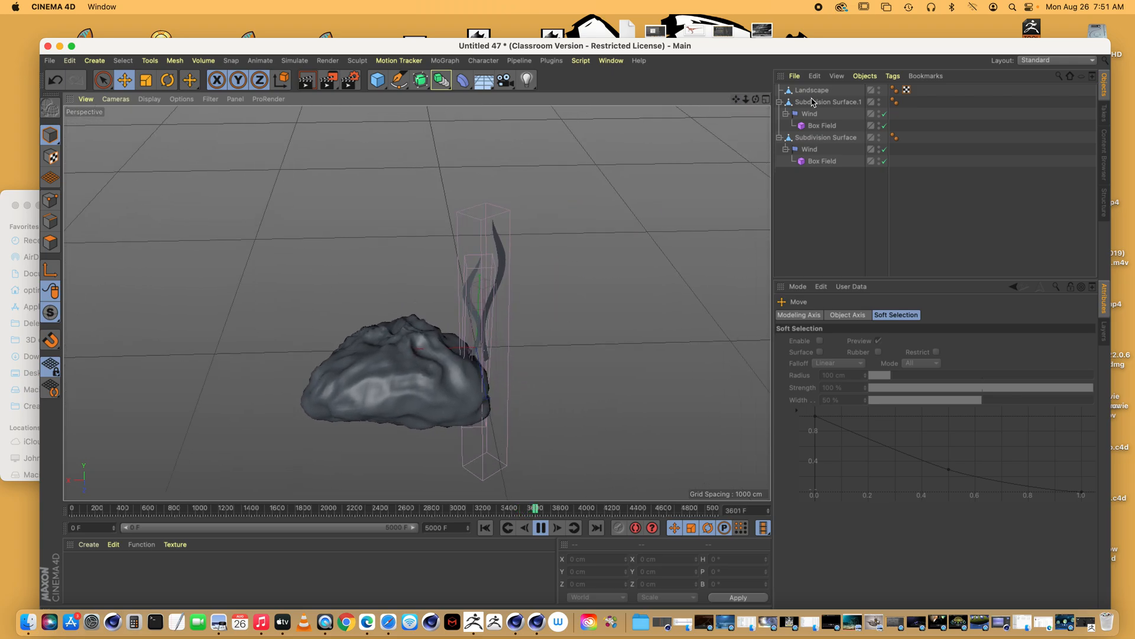
{"action": "left_click", "coordinate": [1046, 61]}
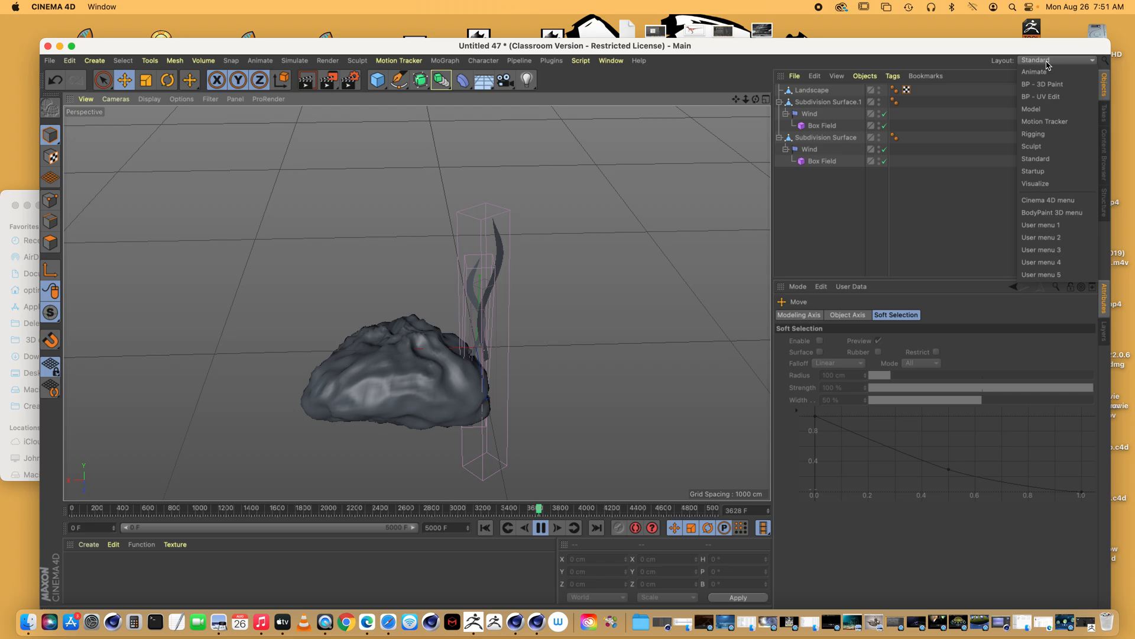
{"action": "left_click", "coordinate": [1052, 148]}
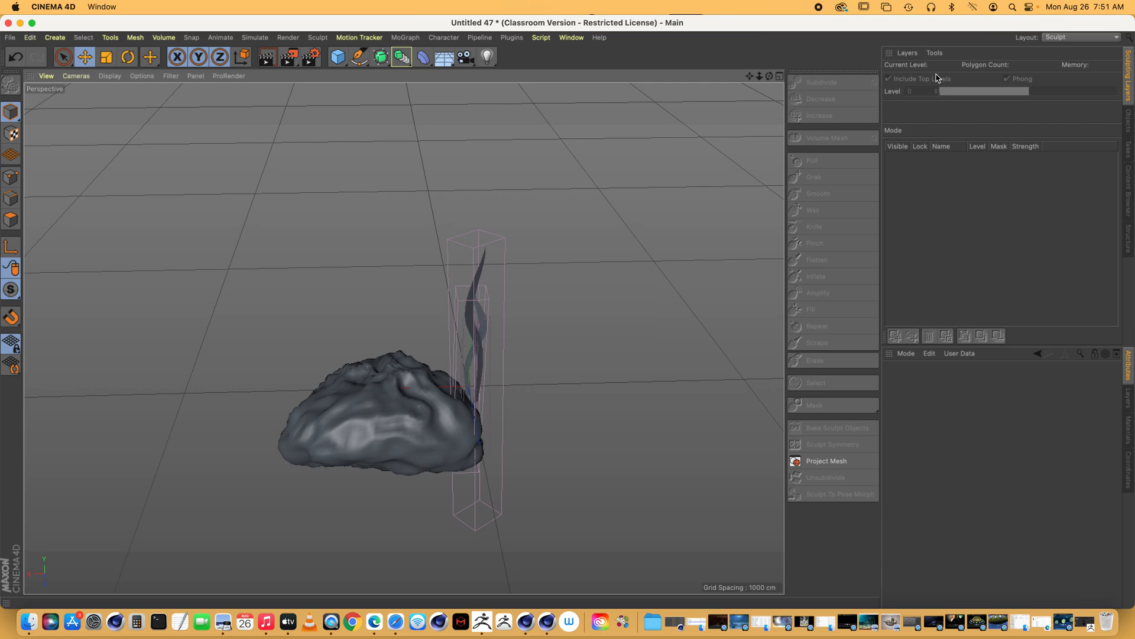
{"action": "left_click_drag", "start_coordinate": [813, 31], "coordinate": [886, 32]}
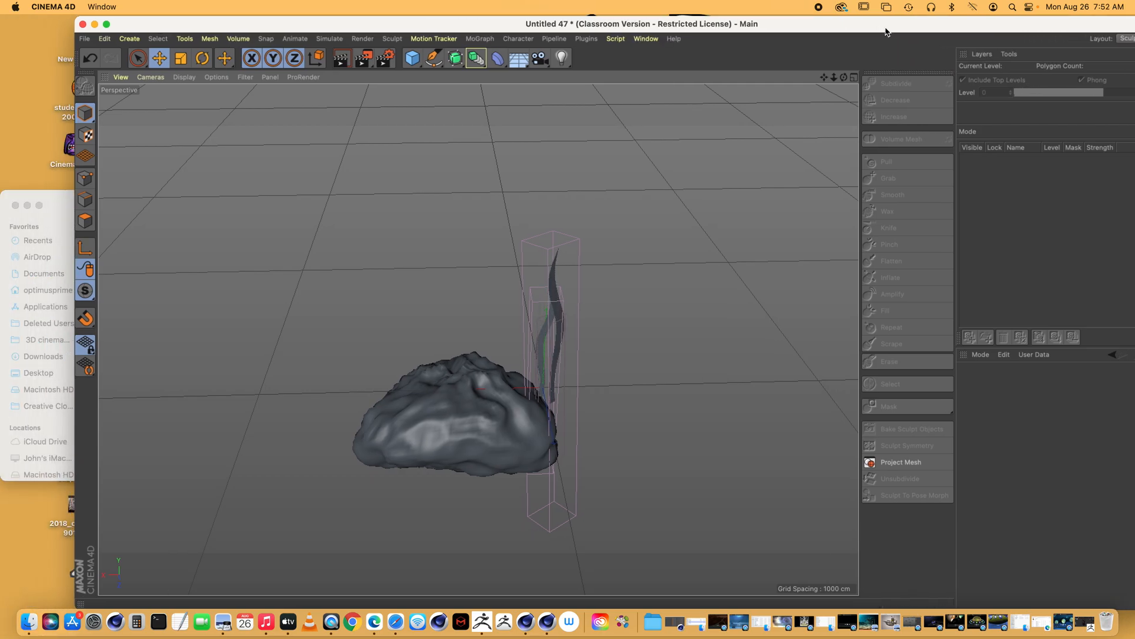
{"action": "double_click", "coordinate": [886, 29]}
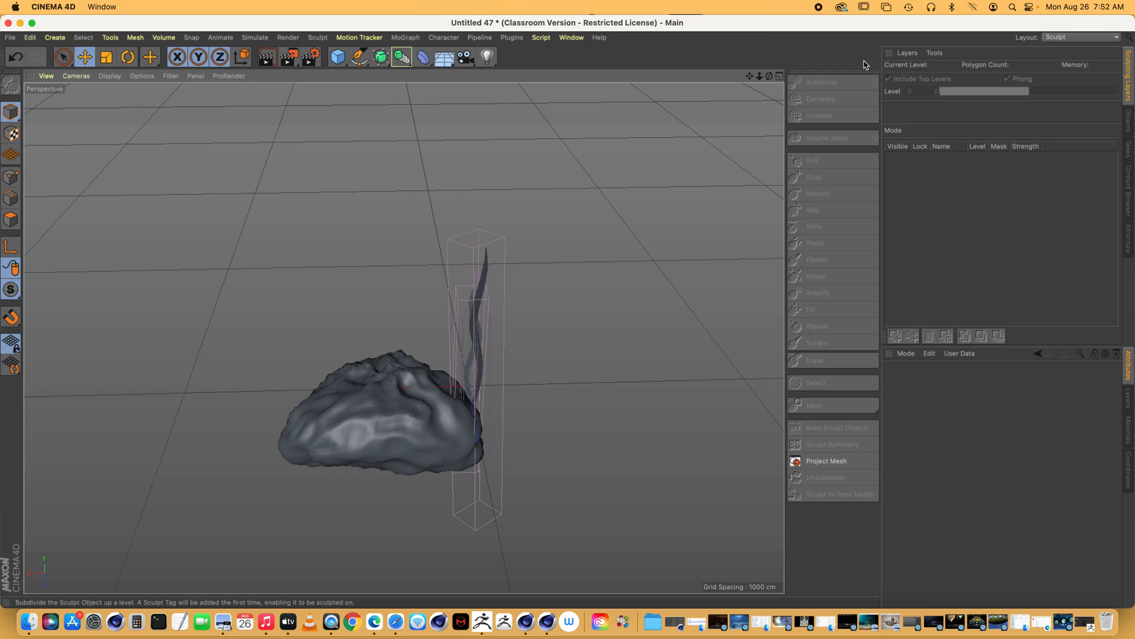
Step: Return Cinema 4D to the Standard layout and select the Landscape object
{"action": "left_click", "coordinate": [1067, 39]}
{"action": "left_click", "coordinate": [1068, 48]}
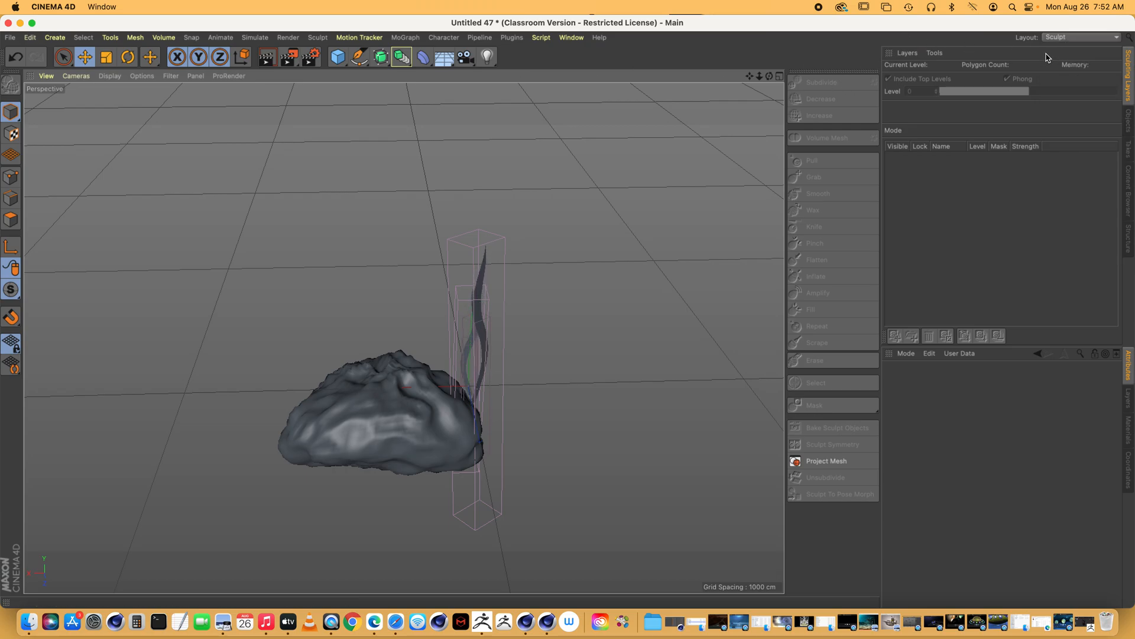
{"action": "left_click", "coordinate": [1068, 38]}
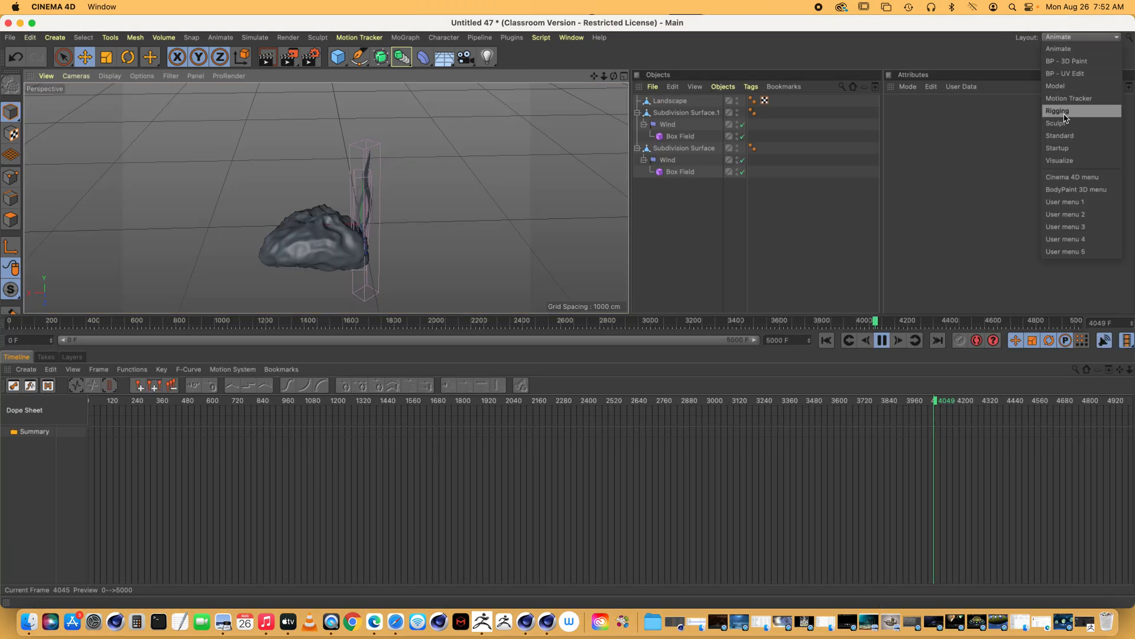
{"action": "left_click", "coordinate": [1065, 135]}
{"action": "left_click", "coordinate": [816, 67]}
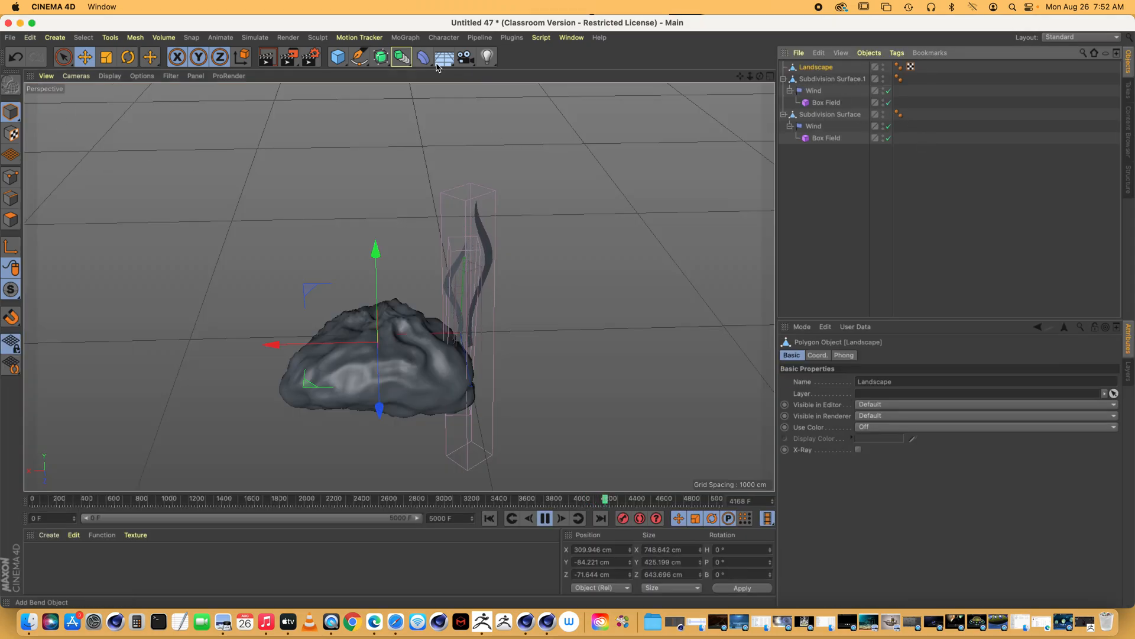
Step: Scale the Landscape uniformly down to about 327 cm wide, 185 cm high and 281 cm deep
{"action": "scroll", "coordinate": [518, 270], "scroll_direction": "up", "scroll_amount": 5}
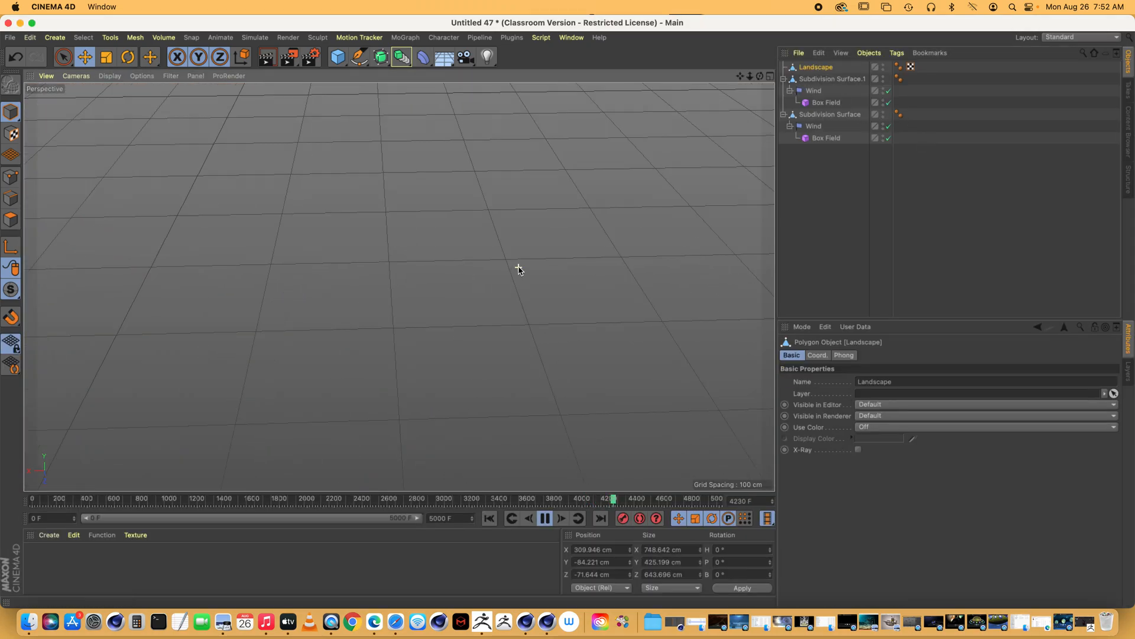
{"action": "scroll", "coordinate": [519, 271], "scroll_direction": "up", "scroll_amount": 5}
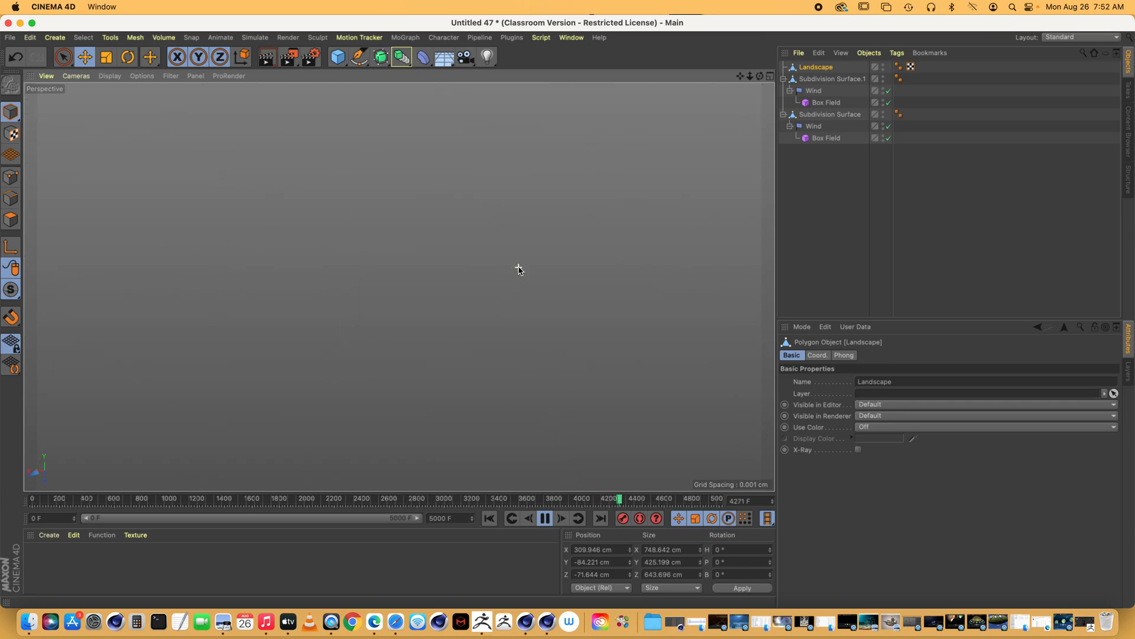
{"action": "scroll", "coordinate": [519, 270], "scroll_direction": "down", "scroll_amount": 5}
{"action": "scroll", "coordinate": [398, 286], "scroll_direction": "down", "scroll_amount": 3}
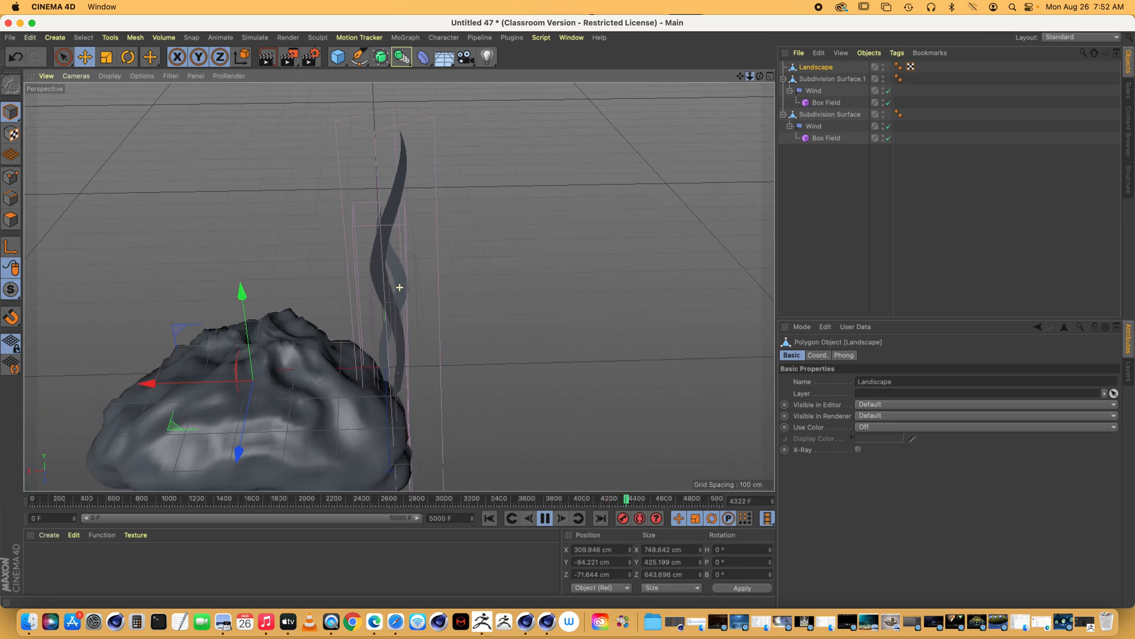
{"action": "scroll", "coordinate": [399, 287], "scroll_direction": "down", "scroll_amount": 3}
{"action": "scroll", "coordinate": [398, 287], "scroll_direction": "down", "scroll_amount": 3}
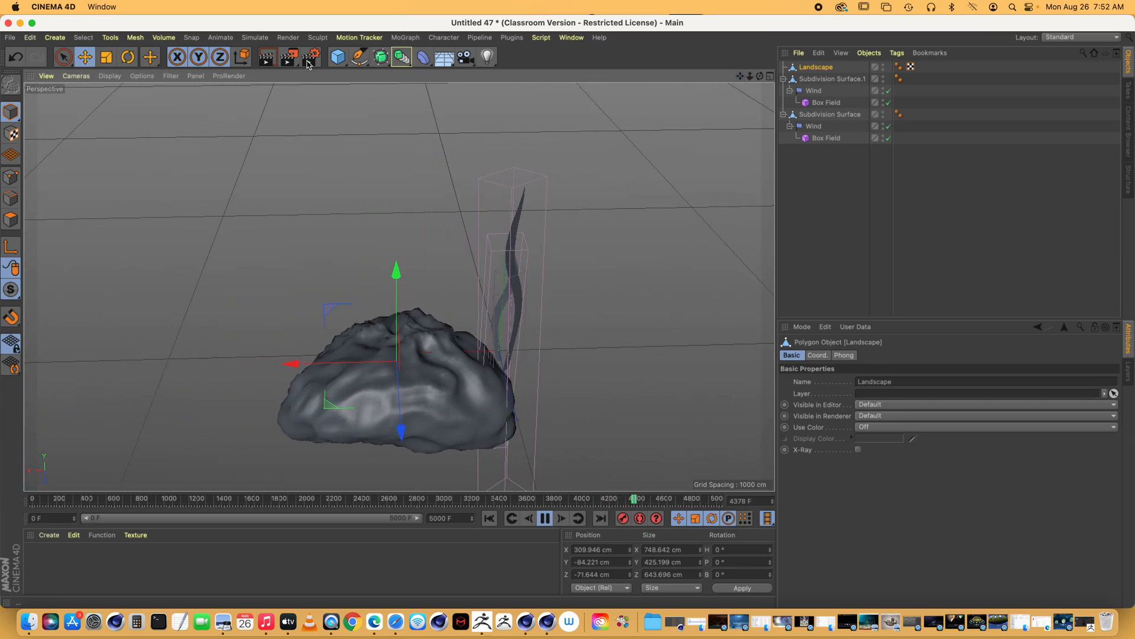
{"action": "left_click", "coordinate": [105, 58]}
{"action": "left_click_drag", "start_coordinate": [347, 182], "coordinate": [178, 177]}
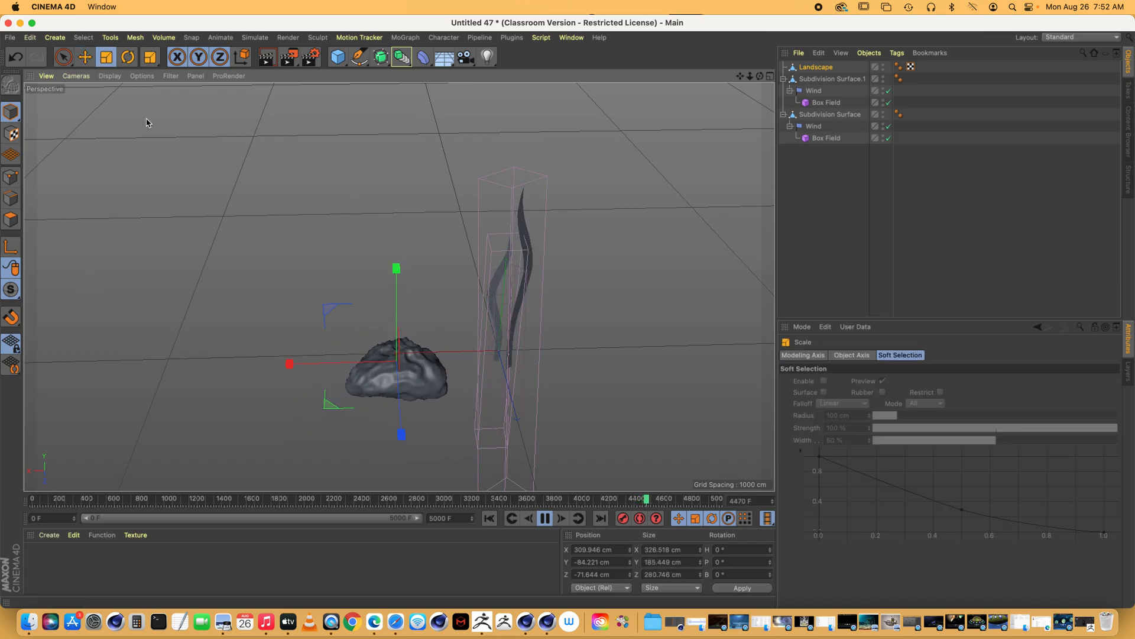
Step: Open the Sculpt layout with the Landscape selected and subdivide it once for sculpting
{"action": "left_click", "coordinate": [815, 68]}
{"action": "left_click", "coordinate": [1080, 37]}
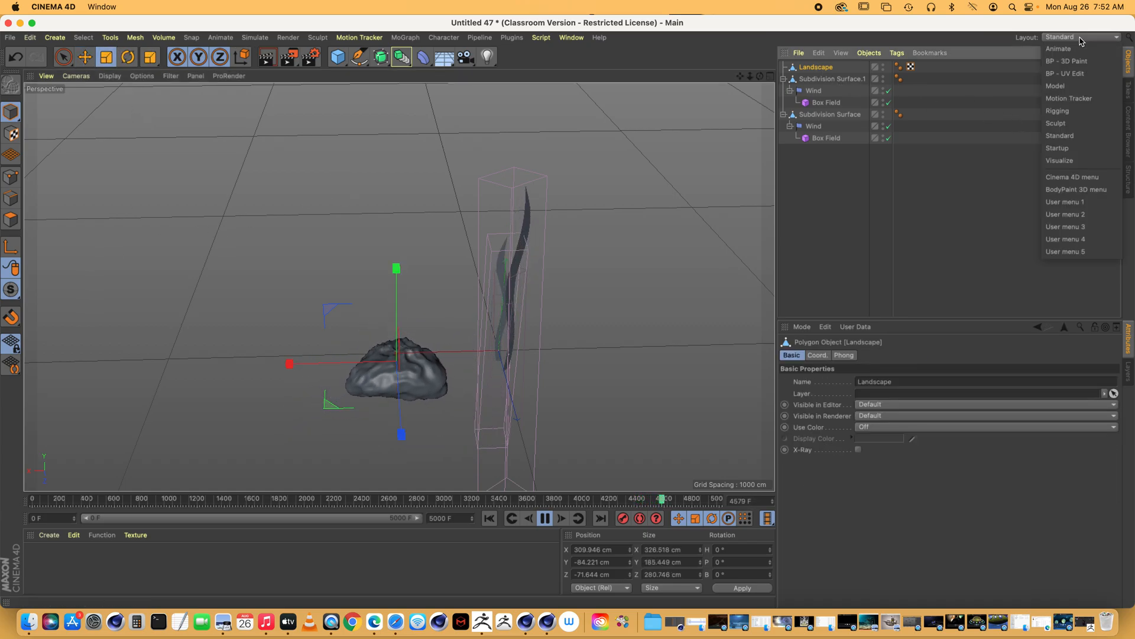
{"action": "left_click", "coordinate": [1073, 128]}
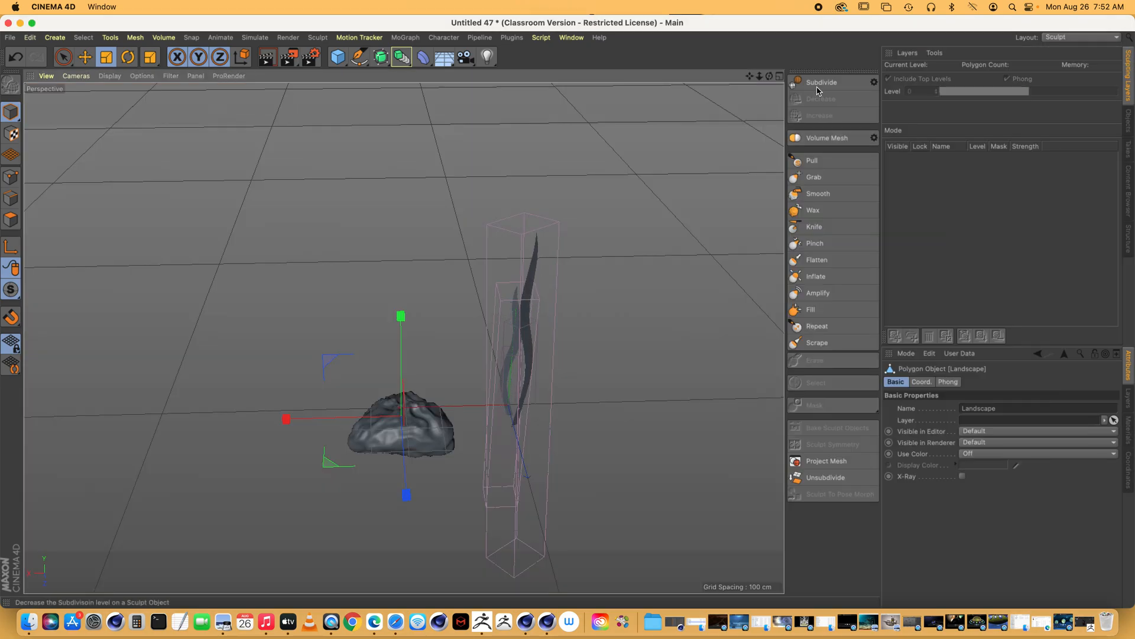
{"action": "left_click", "coordinate": [819, 84]}
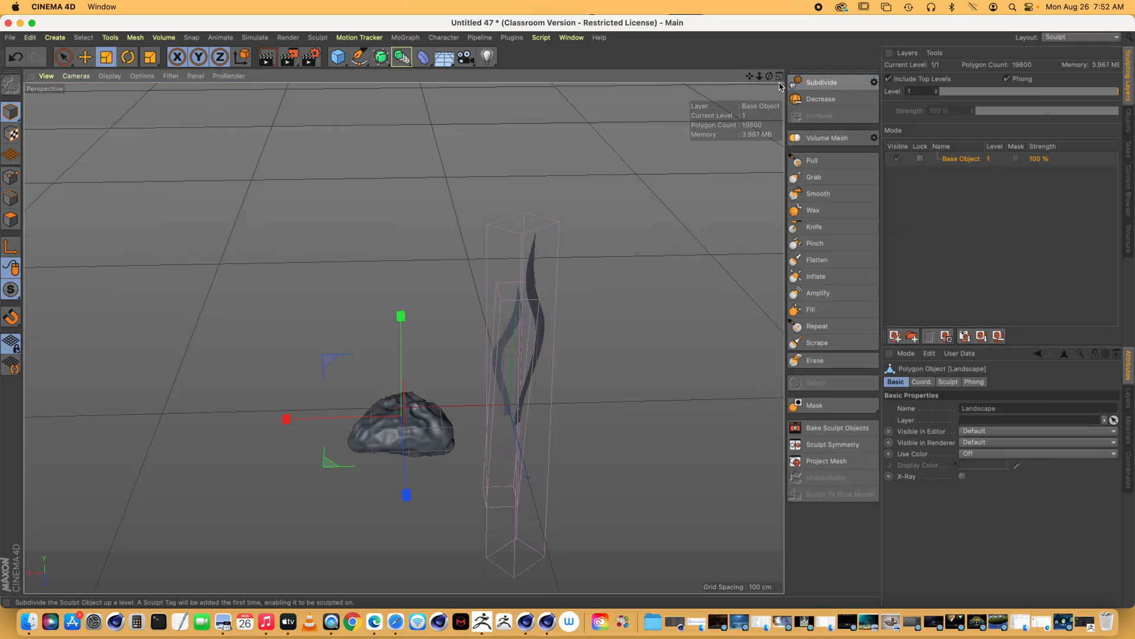
Step: Decrease the Landscape's sculpt level to 0 and pull a two-pointed stub up from its peak with the Grab brush
{"action": "mouse_move", "coordinate": [759, 78]}
{"action": "left_mouse_down"}
{"action": "mouse_move", "coordinate": [837, 78]}
{"action": "mouse_move", "coordinate": [765, 50]}
{"action": "mouse_move", "coordinate": [778, 25]}
{"action": "left_mouse_up"}
{"action": "left_click", "coordinate": [811, 160]}
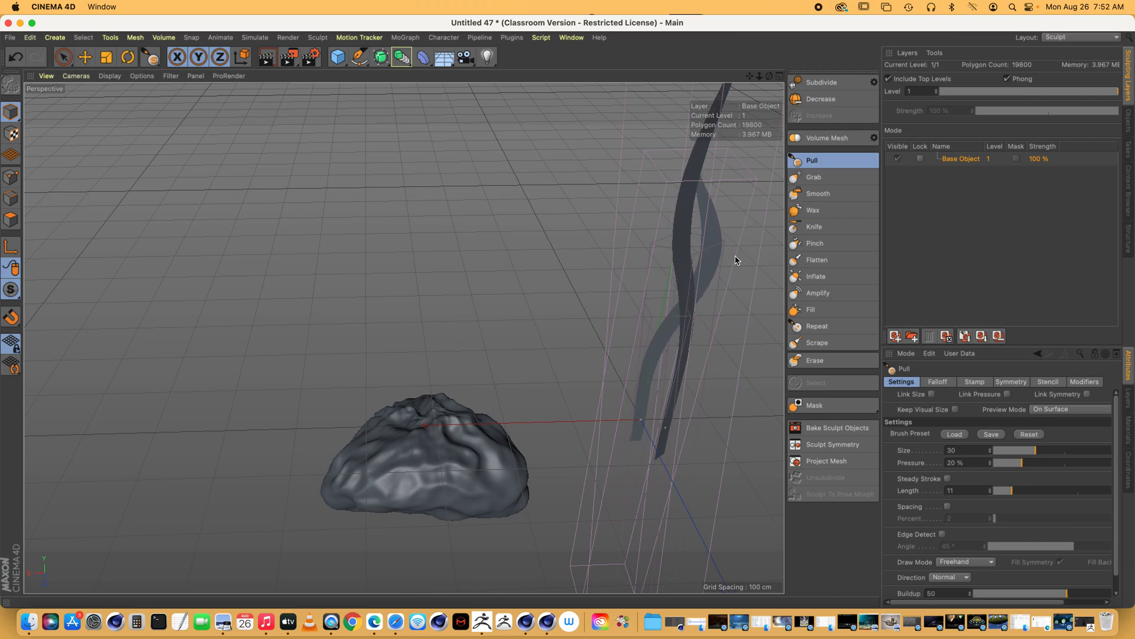
{"action": "left_click", "coordinate": [821, 99]}
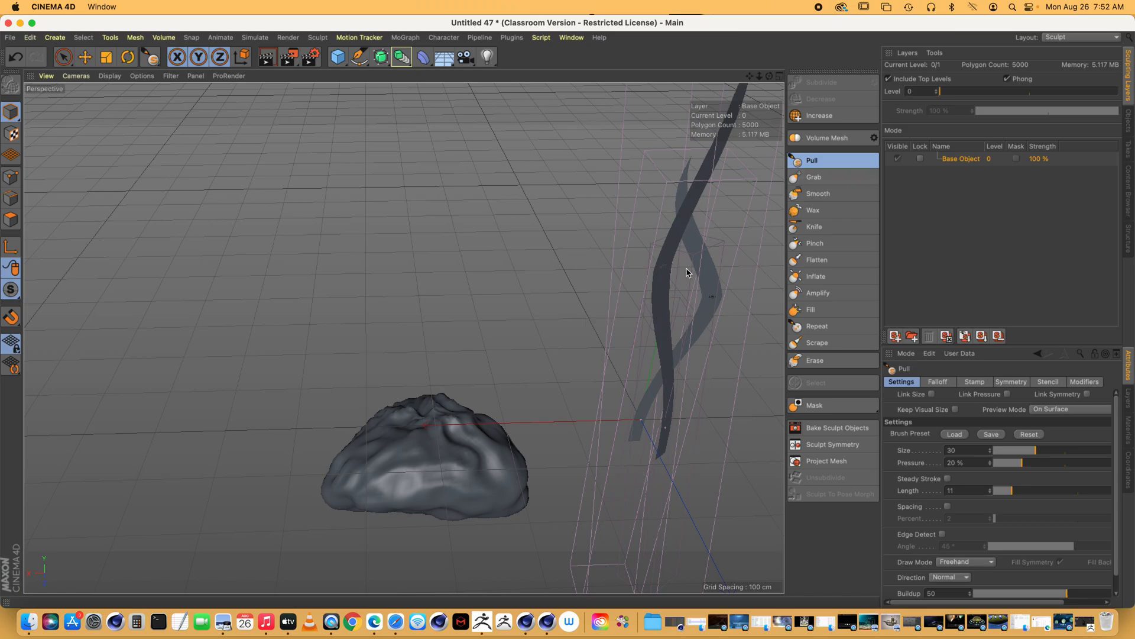
{"action": "left_click", "coordinate": [815, 177]}
{"action": "mouse_move", "coordinate": [445, 398]}
{"action": "left_mouse_down"}
{"action": "mouse_move", "coordinate": [445, 315]}
{"action": "mouse_move", "coordinate": [483, 338]}
{"action": "mouse_move", "coordinate": [479, 355]}
{"action": "mouse_move", "coordinate": [431, 349]}
{"action": "mouse_move", "coordinate": [450, 372]}
{"action": "left_mouse_up"}
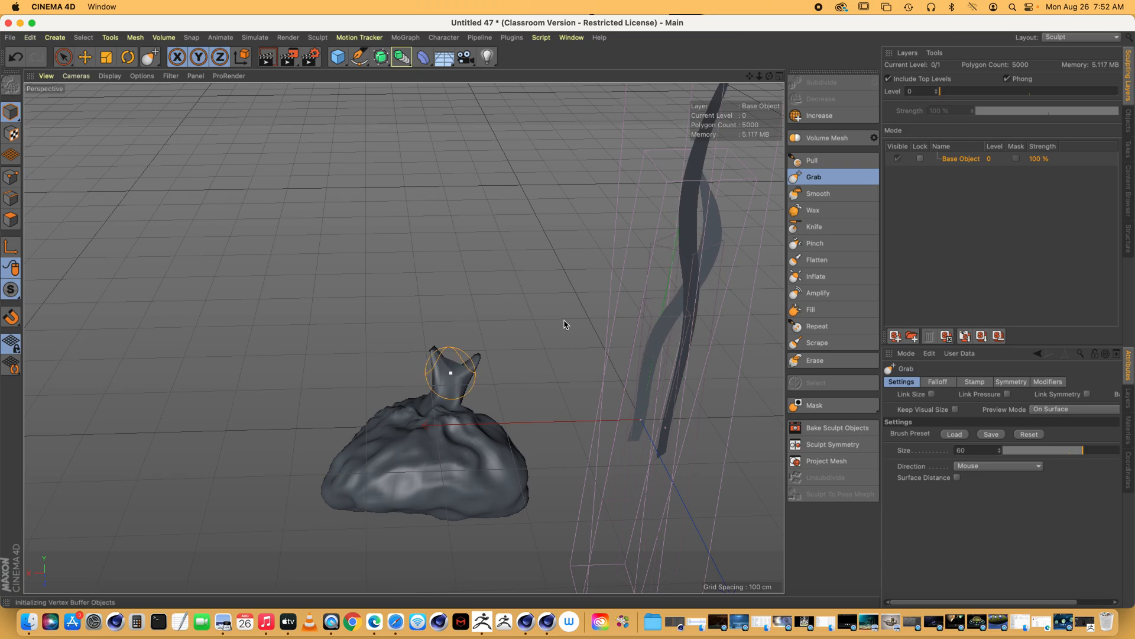
Step: Soften the pointed tips of the pulled-out stub with the Smooth brush at size 30 and 100% pressure
{"action": "left_click", "coordinate": [817, 193]}
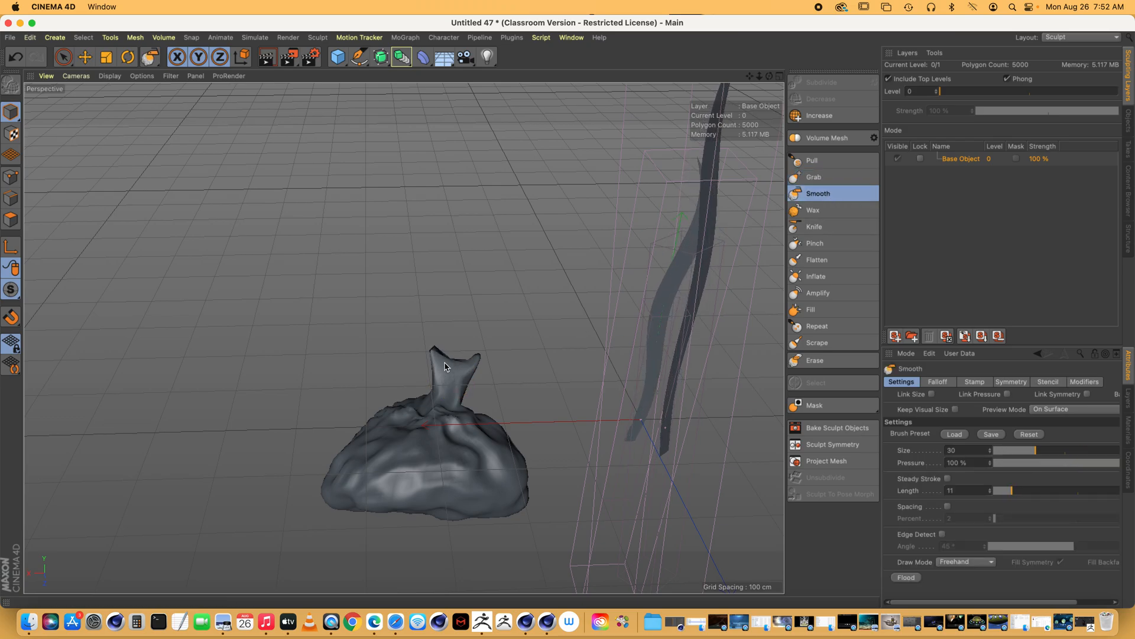
{"action": "left_click_drag", "start_coordinate": [434, 353], "coordinate": [431, 348]}
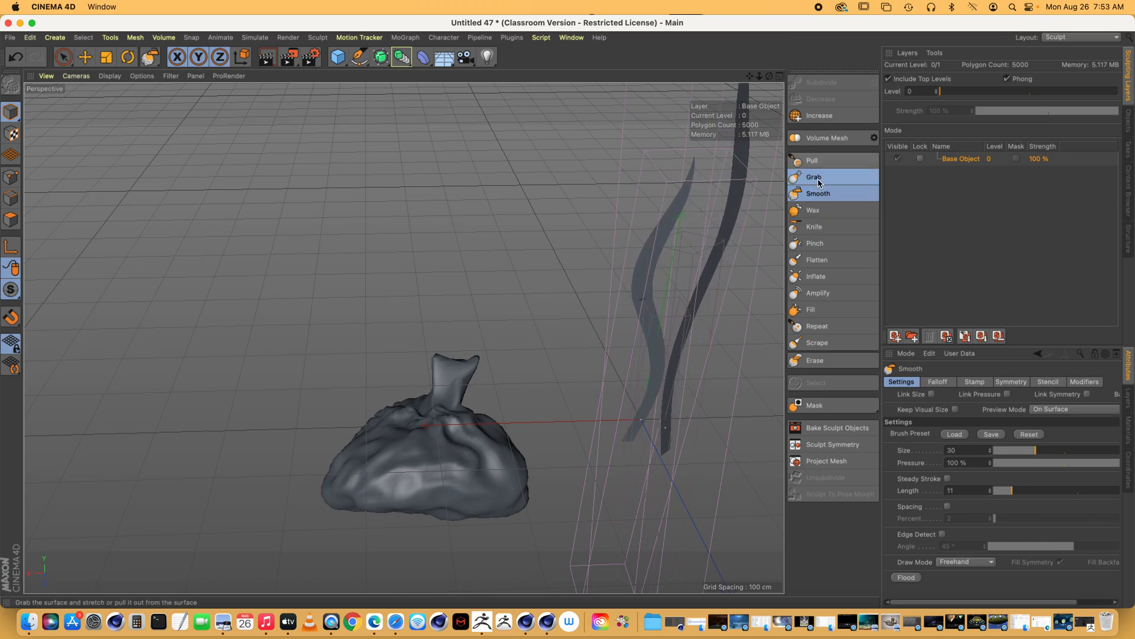
{"action": "left_click", "coordinate": [819, 179]}
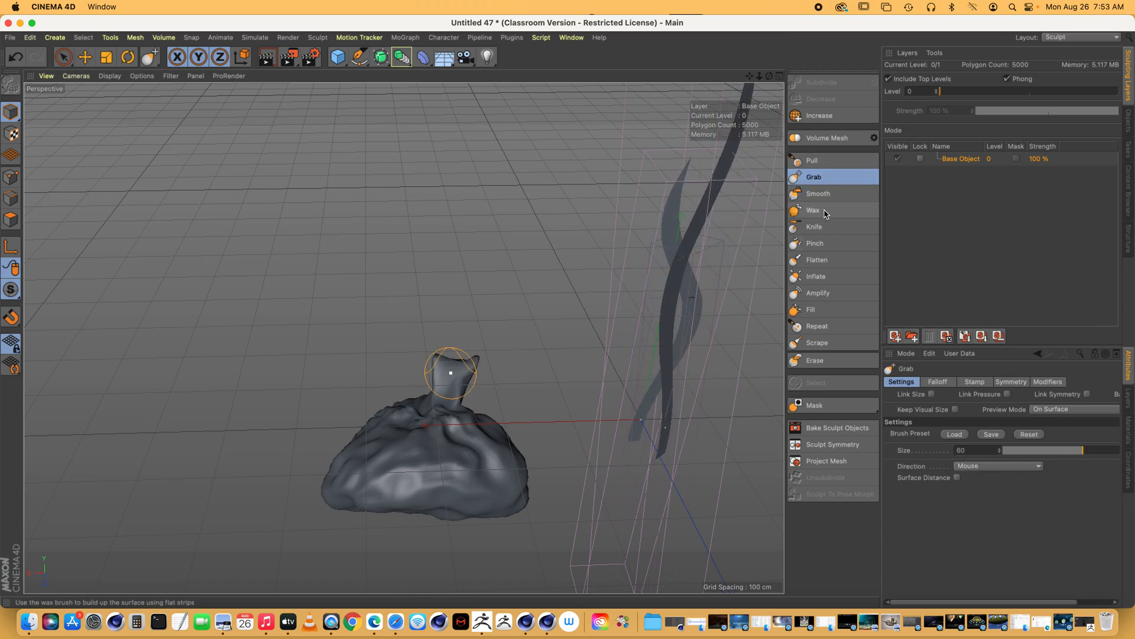
{"action": "left_click", "coordinate": [806, 211]}
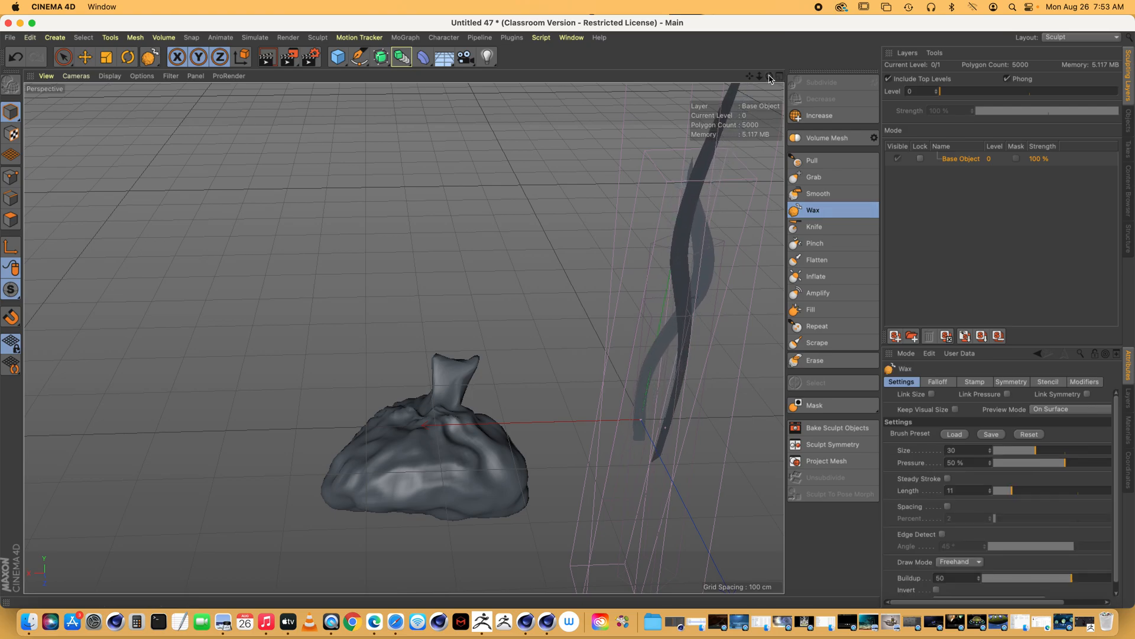
Step: View the stub up close from another side and stretch one upper corner outward and upward with the Grab brush at size 60
{"action": "left_click_drag", "start_coordinate": [769, 77], "coordinate": [904, 64]}
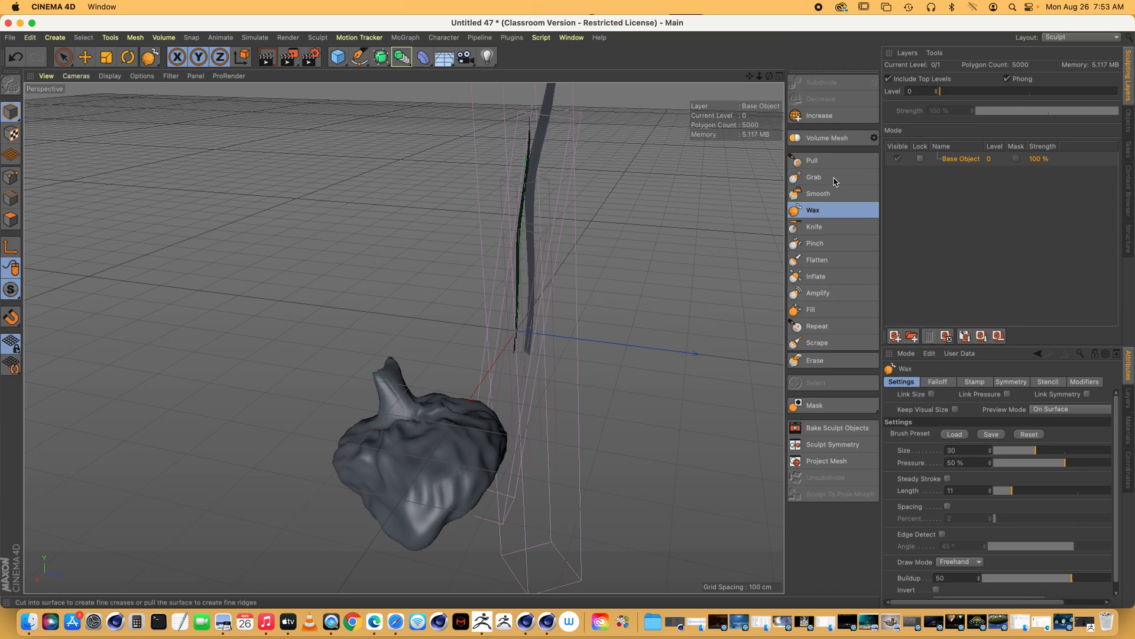
{"action": "mouse_move", "coordinate": [769, 76]}
{"action": "left_mouse_down"}
{"action": "mouse_move", "coordinate": [779, 77]}
{"action": "mouse_move", "coordinate": [749, 74]}
{"action": "mouse_move", "coordinate": [751, 61]}
{"action": "left_mouse_up"}
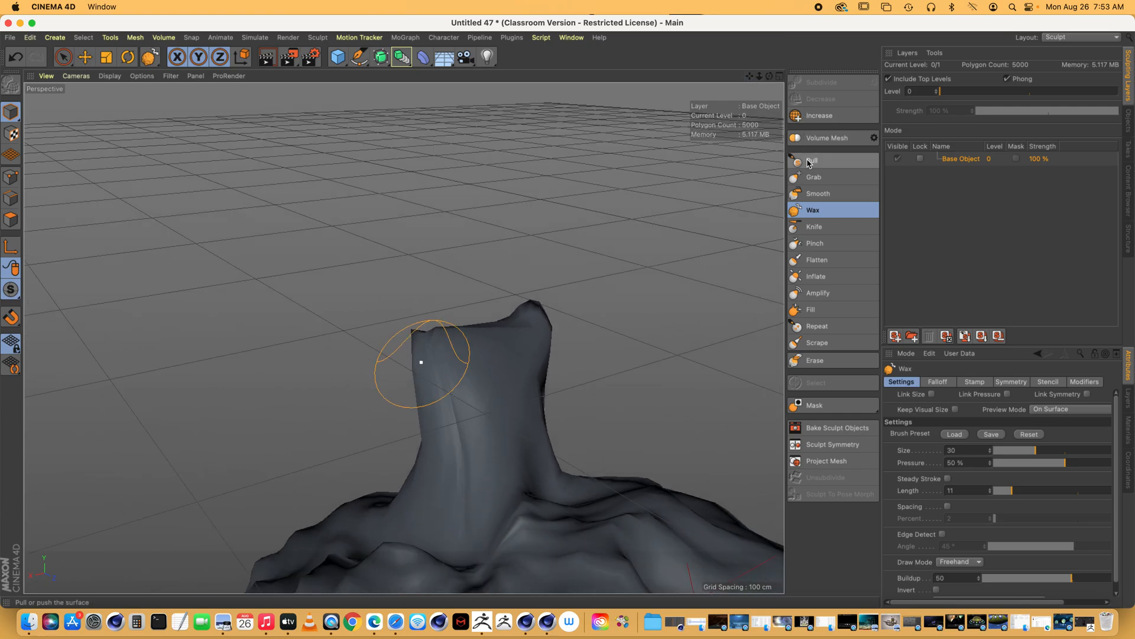
{"action": "left_click", "coordinate": [809, 160]}
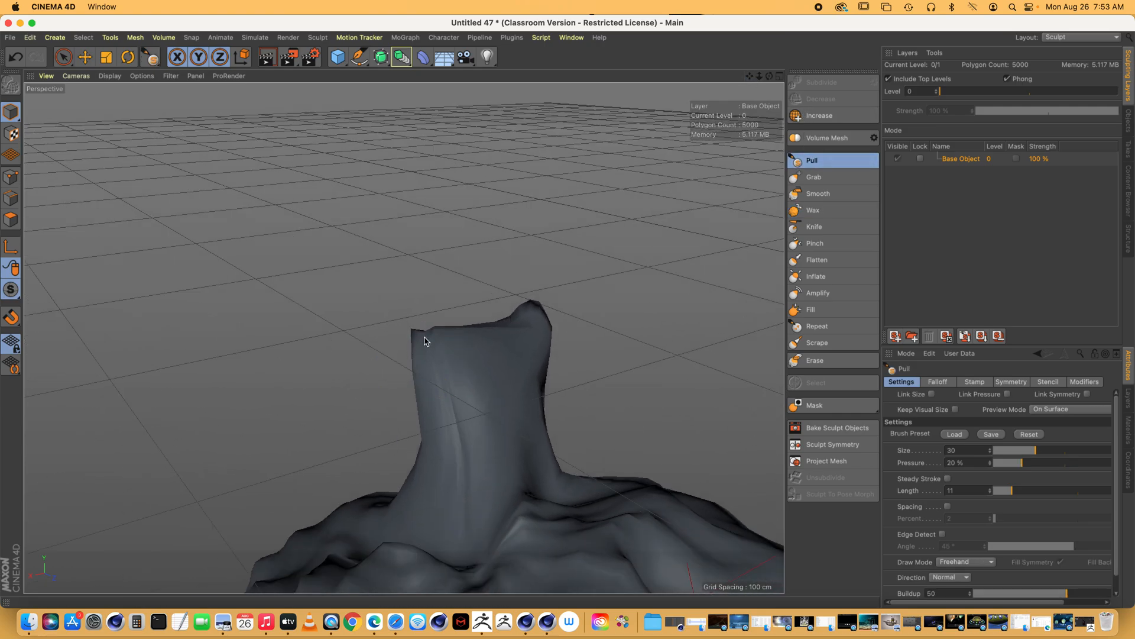
{"action": "left_click", "coordinate": [813, 177]}
{"action": "mouse_move", "coordinate": [421, 335]}
{"action": "left_mouse_down"}
{"action": "mouse_move", "coordinate": [382, 311]}
{"action": "mouse_move", "coordinate": [377, 275]}
{"action": "left_mouse_up"}
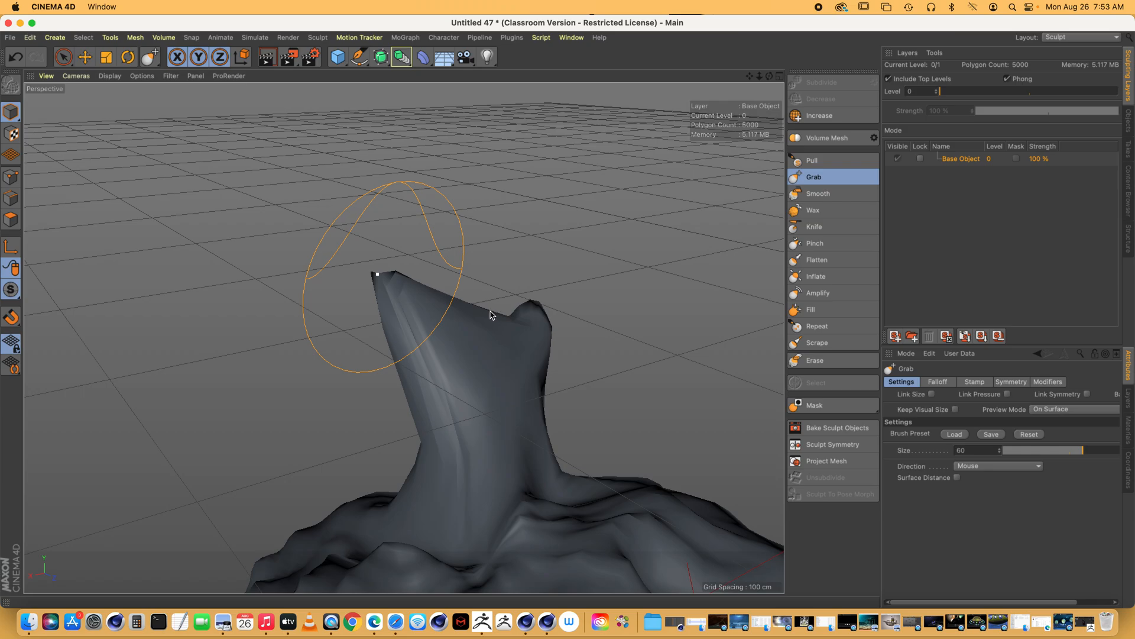
Step: Deepen the dip between the stub's two tips and stretch one tip upward into a tall spike with the Grab brush
{"action": "mouse_move", "coordinate": [490, 314]}
{"action": "left_mouse_down"}
{"action": "mouse_move", "coordinate": [464, 354]}
{"action": "mouse_move", "coordinate": [466, 336]}
{"action": "left_mouse_up"}
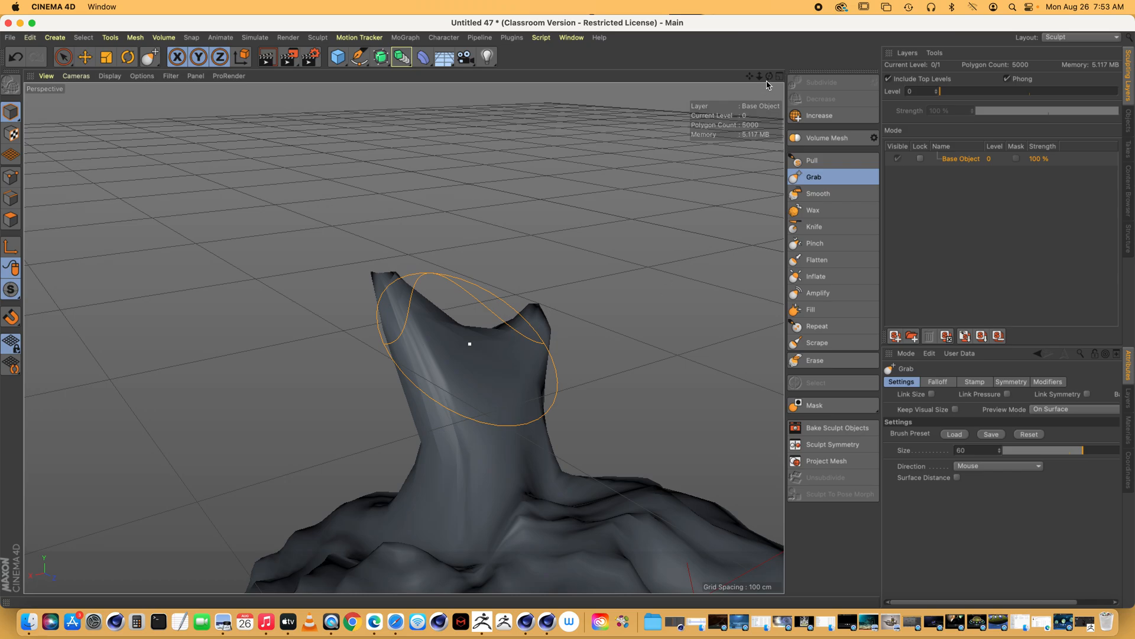
{"action": "left_click_drag", "start_coordinate": [760, 77], "coordinate": [748, 77]}
{"action": "left_click_drag", "start_coordinate": [439, 300], "coordinate": [436, 226]}
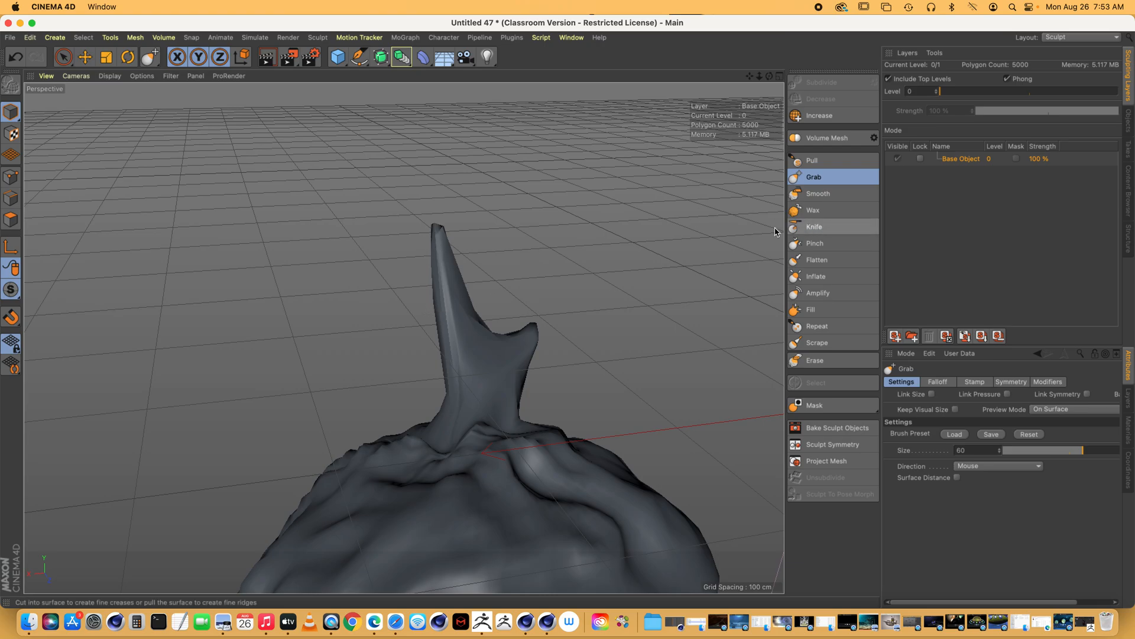
Step: Build up the inner side of the tall spike with the Wax brush at 50% pressure and smooth over it
{"action": "left_click", "coordinate": [813, 210]}
{"action": "mouse_move", "coordinate": [479, 319]}
{"action": "left_mouse_down"}
{"action": "mouse_move", "coordinate": [446, 327]}
{"action": "mouse_move", "coordinate": [496, 337]}
{"action": "mouse_move", "coordinate": [429, 350]}
{"action": "mouse_move", "coordinate": [486, 291]}
{"action": "left_mouse_up"}
{"action": "mouse_move", "coordinate": [450, 247]}
{"action": "left_mouse_down", "text": "shift"}
{"action": "mouse_move", "coordinate": [469, 306]}
{"action": "mouse_move", "coordinate": [364, 343]}
{"action": "left_mouse_up", "text": "shift"}
{"action": "left_click_drag", "start_coordinate": [449, 363], "coordinate": [372, 344]}
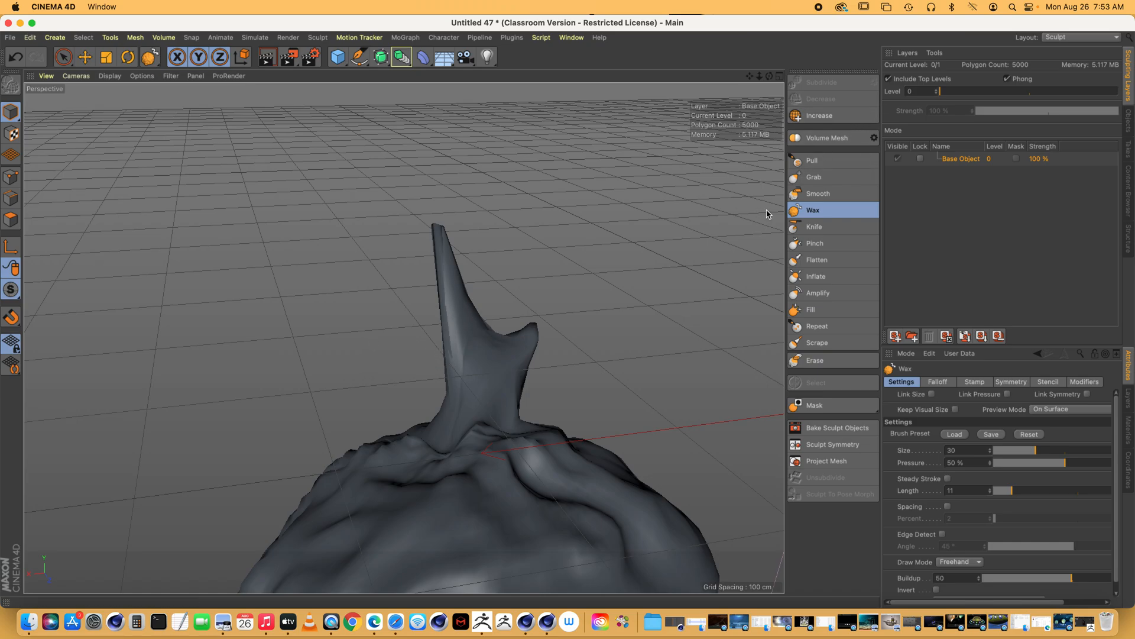
Step: Try to pull the middle of the spike outward with the Grab brush at size 60, and undo the change
{"action": "left_click", "coordinate": [813, 176]}
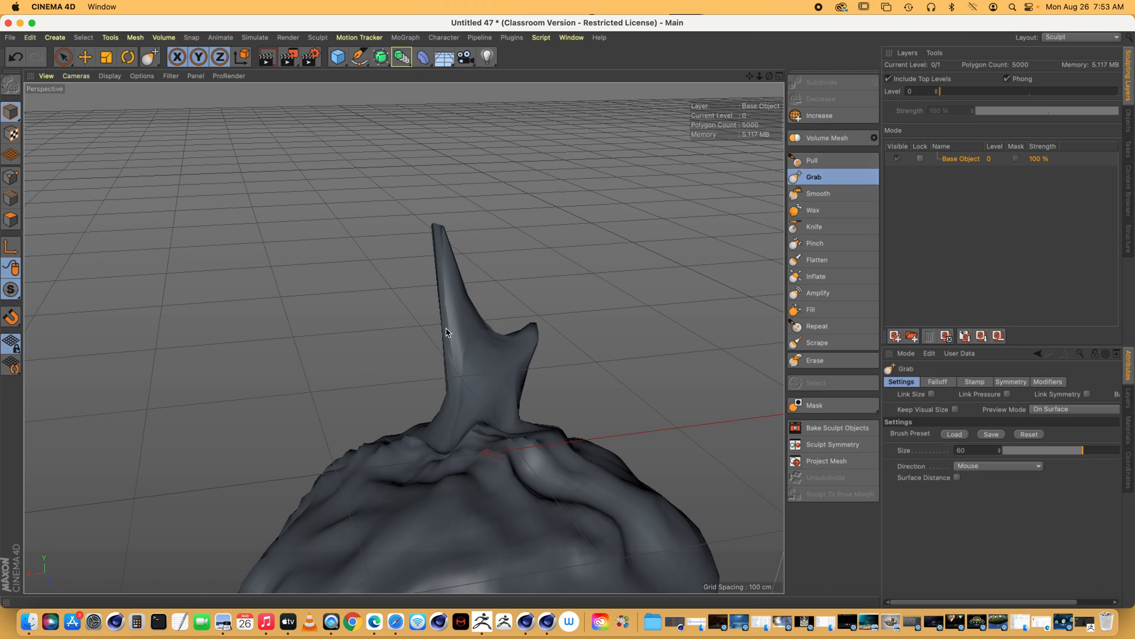
{"action": "left_click_drag", "start_coordinate": [447, 332], "coordinate": [383, 255]}
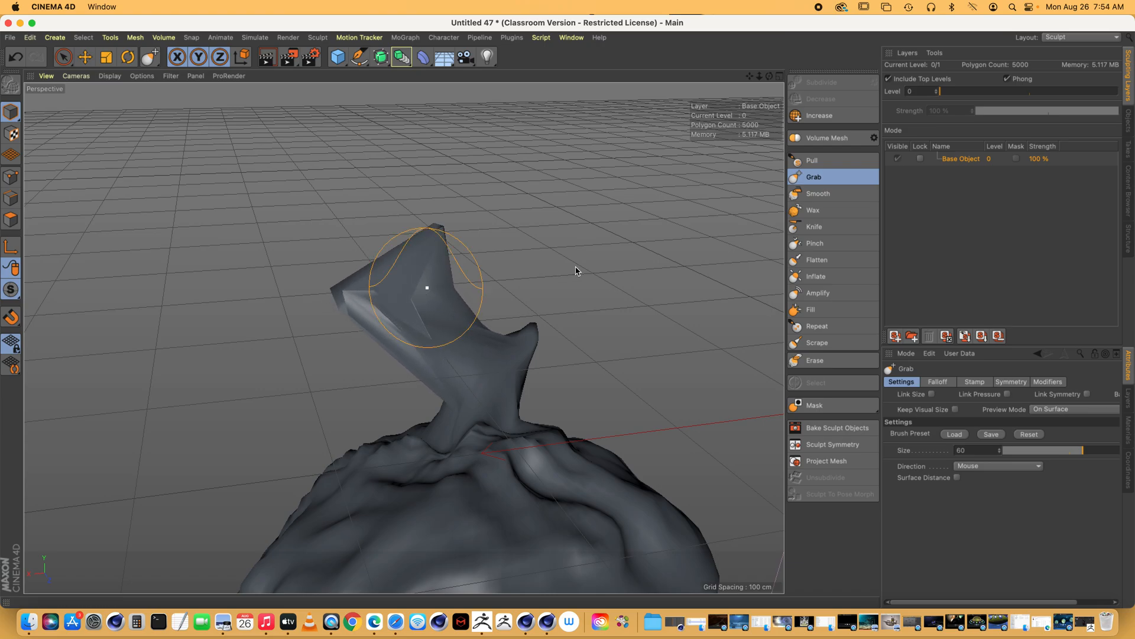
{"action": "key", "text": "super+z"}
{"action": "key", "text": "super+z"}
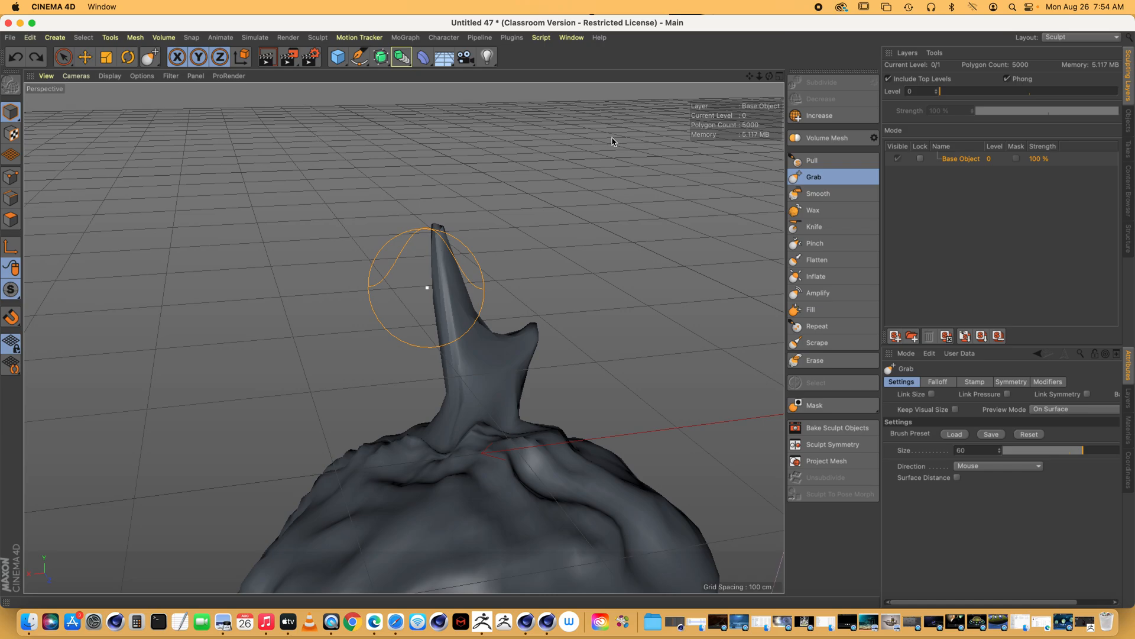
Step: Switch to ZBrush to compare its branched DynaMesh sphere, and return to Cinema 4D by minimizing the ZBrush window
{"action": "left_click", "coordinate": [337, 58]}
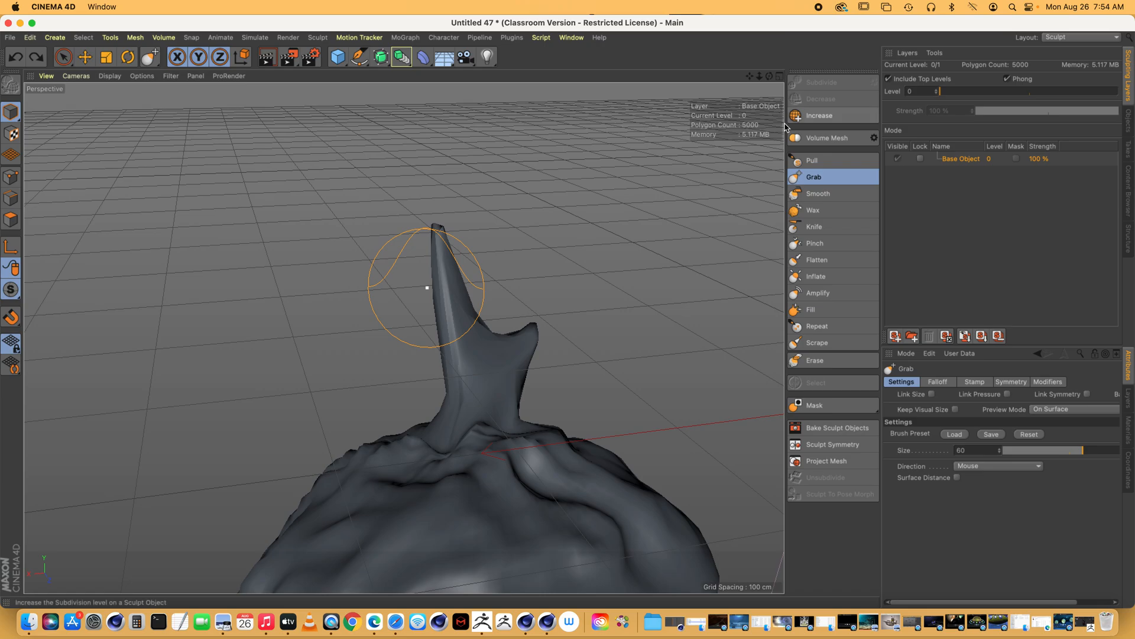
{"action": "left_click", "coordinate": [482, 621]}
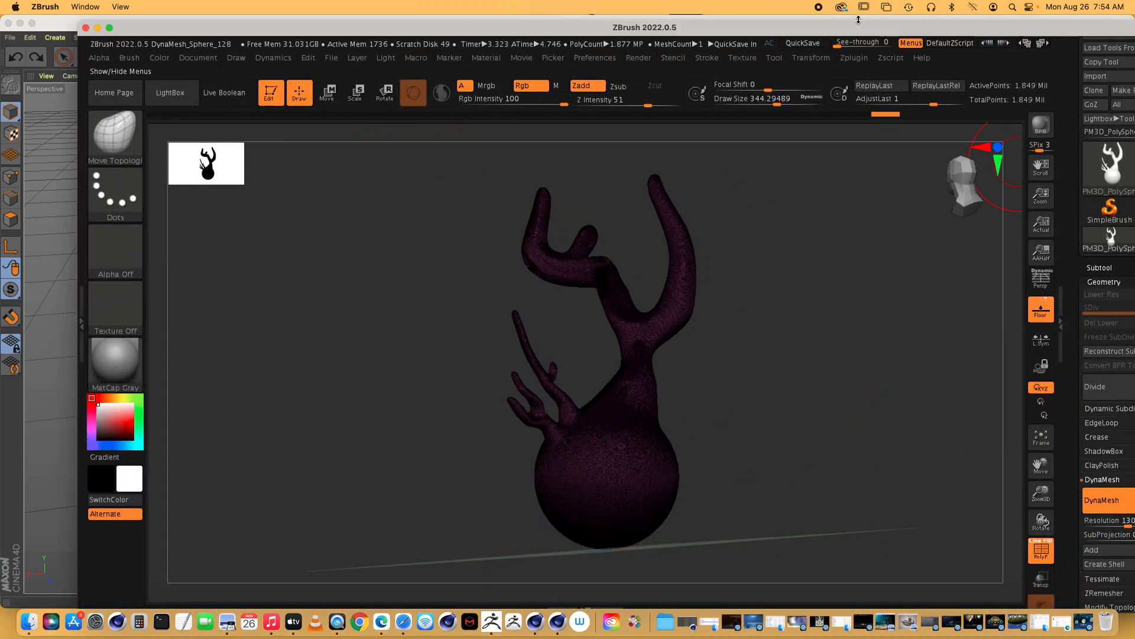
{"action": "left_click_drag", "start_coordinate": [847, 27], "coordinate": [752, 22]}
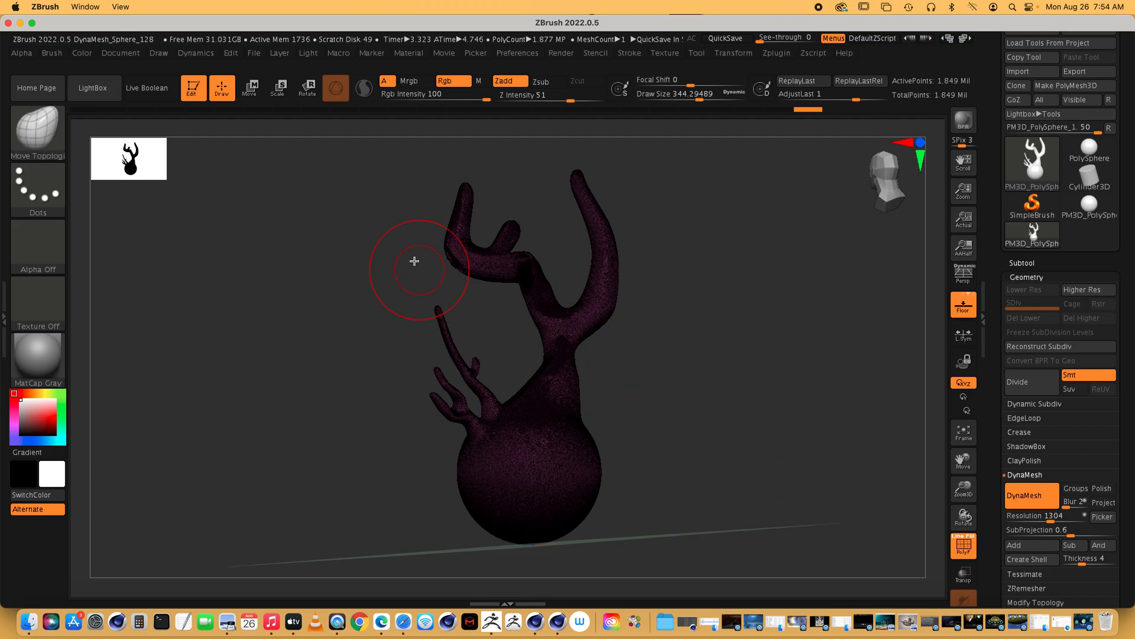
{"action": "left_click_drag", "start_coordinate": [149, 25], "coordinate": [221, 24]}
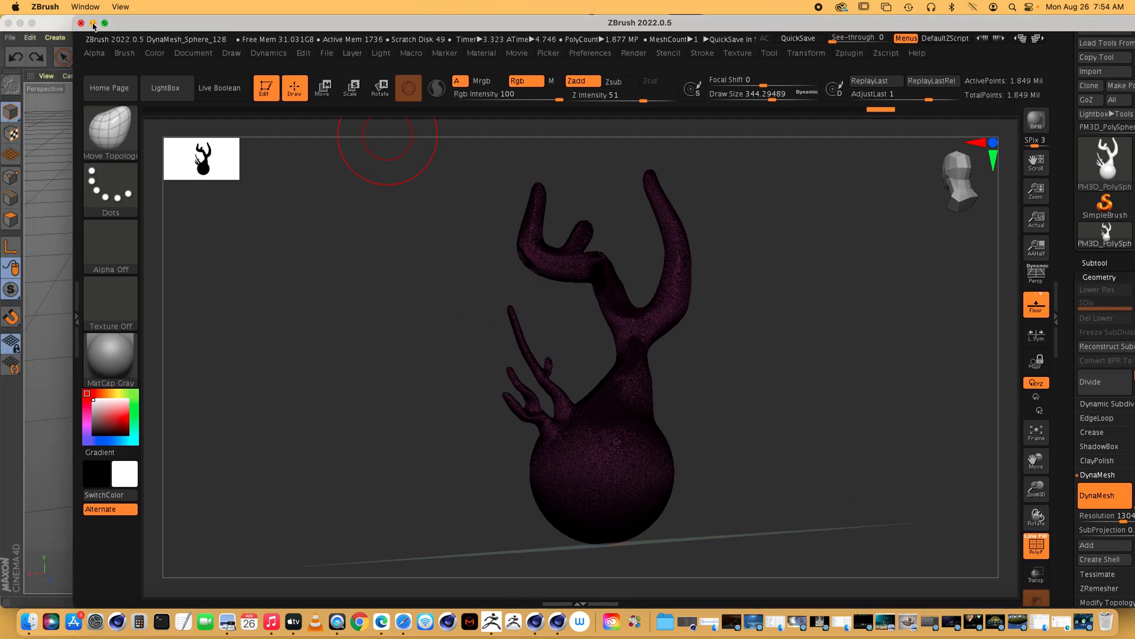
{"action": "left_click", "coordinate": [93, 24]}
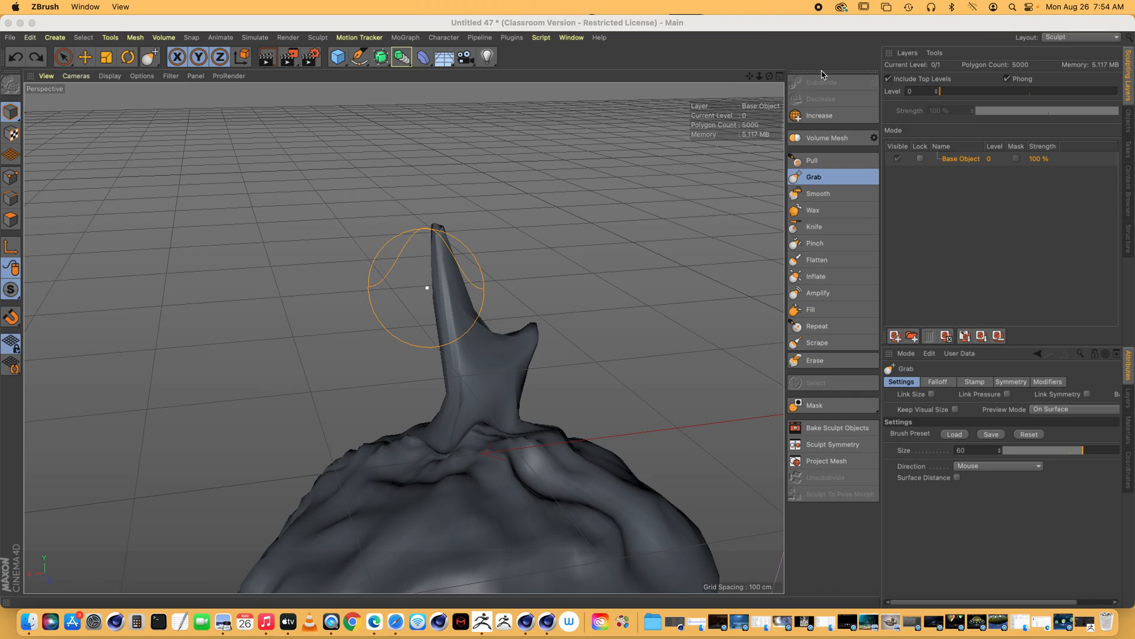
Step: Bring the whole sculpted Landscape into view and switch the interface to the Standard layout
{"action": "mouse_move", "coordinate": [766, 78]}
{"action": "left_mouse_down"}
{"action": "mouse_move", "coordinate": [781, 81]}
{"action": "mouse_move", "coordinate": [750, 82]}
{"action": "left_mouse_up"}
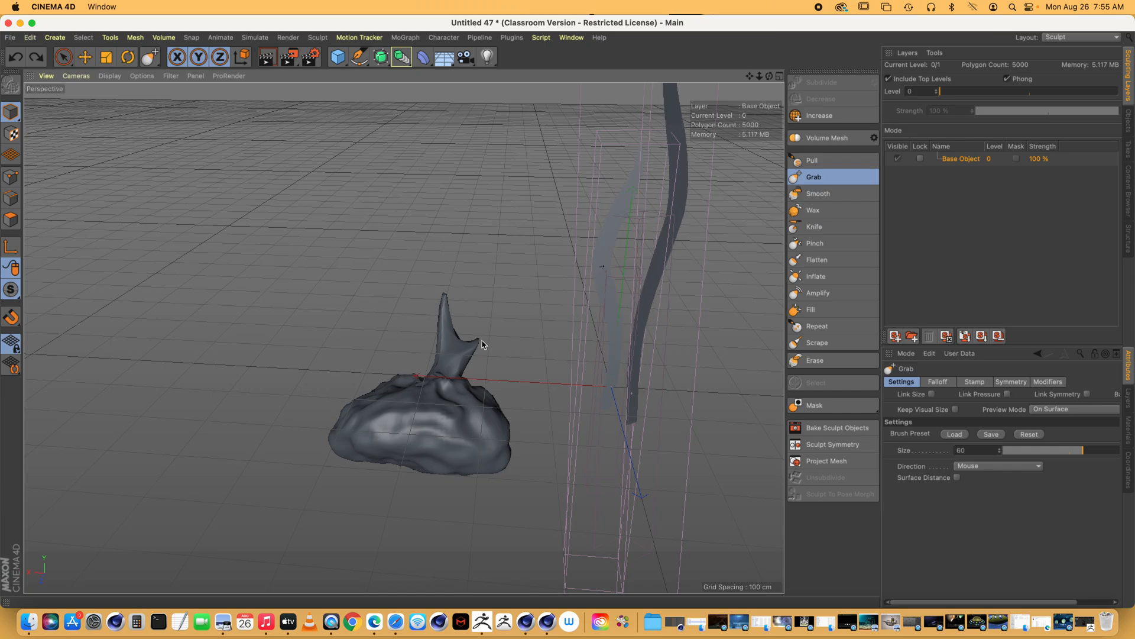
{"action": "left_click", "coordinate": [1063, 38]}
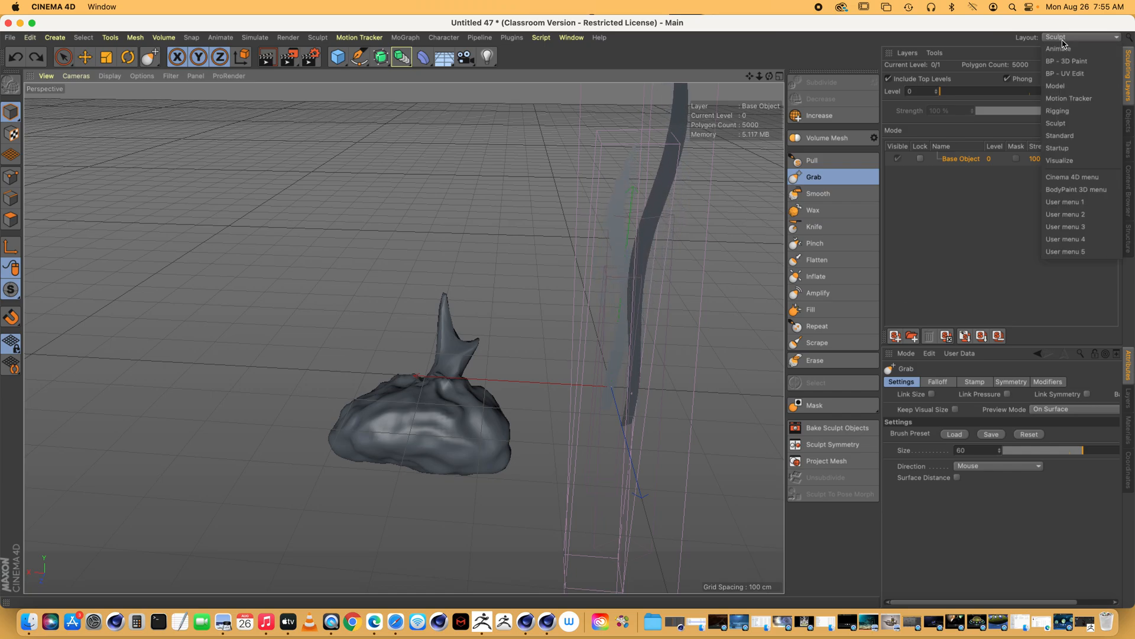
{"action": "left_click", "coordinate": [1069, 136]}
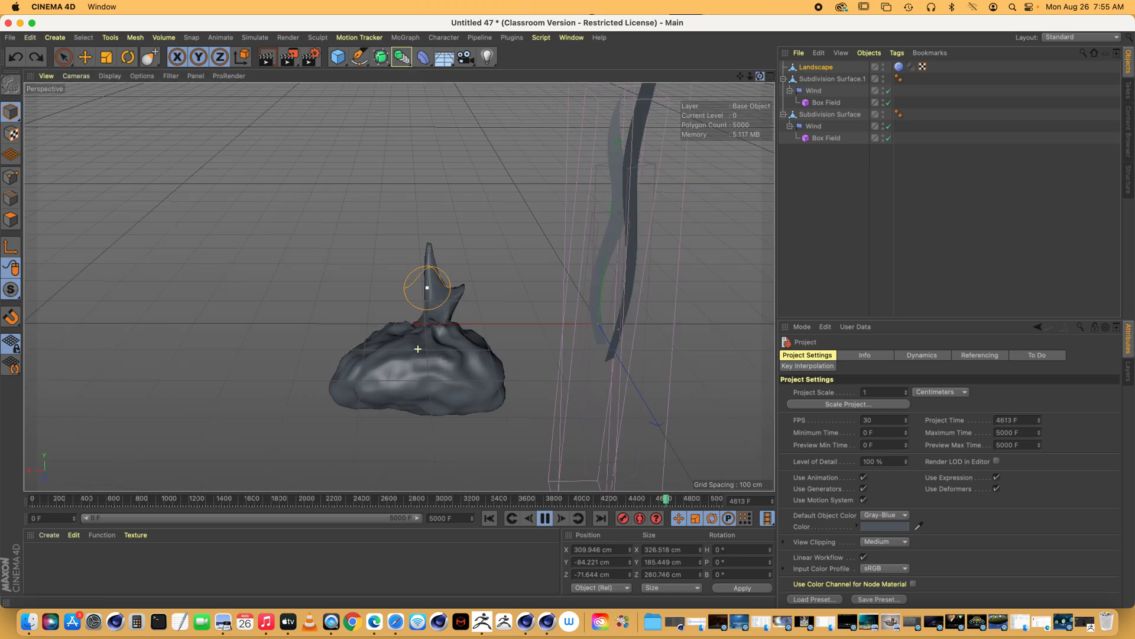
Step: Add a Sphere with 48 segments to the scene and make it editable
{"action": "left_click_drag", "start_coordinate": [760, 76], "coordinate": [786, 127]}
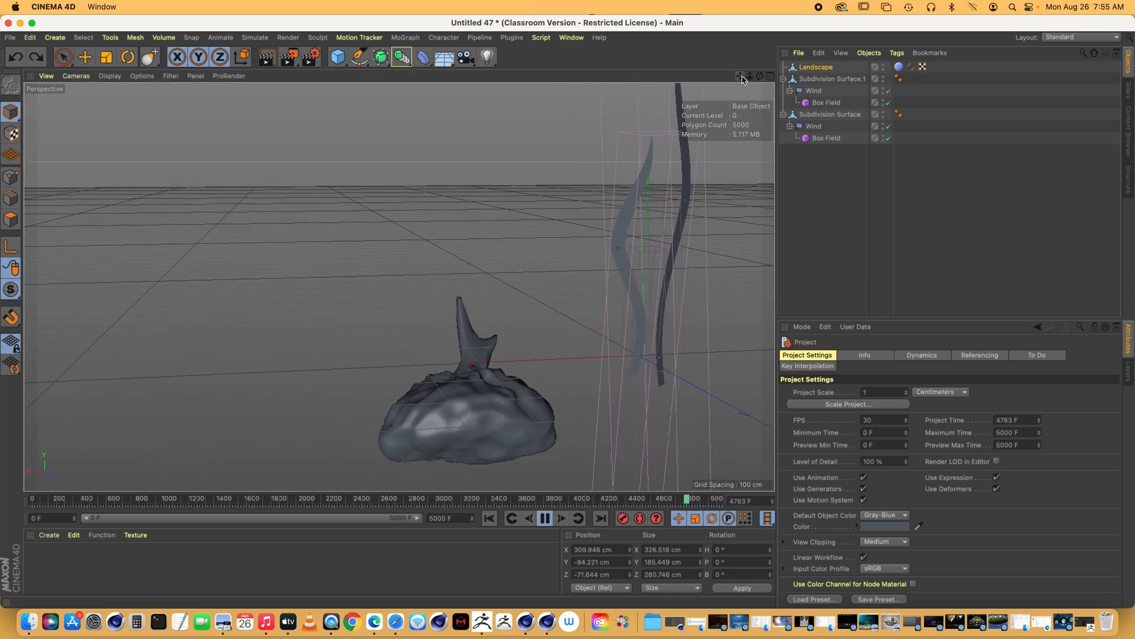
{"action": "left_click", "coordinate": [337, 58]}
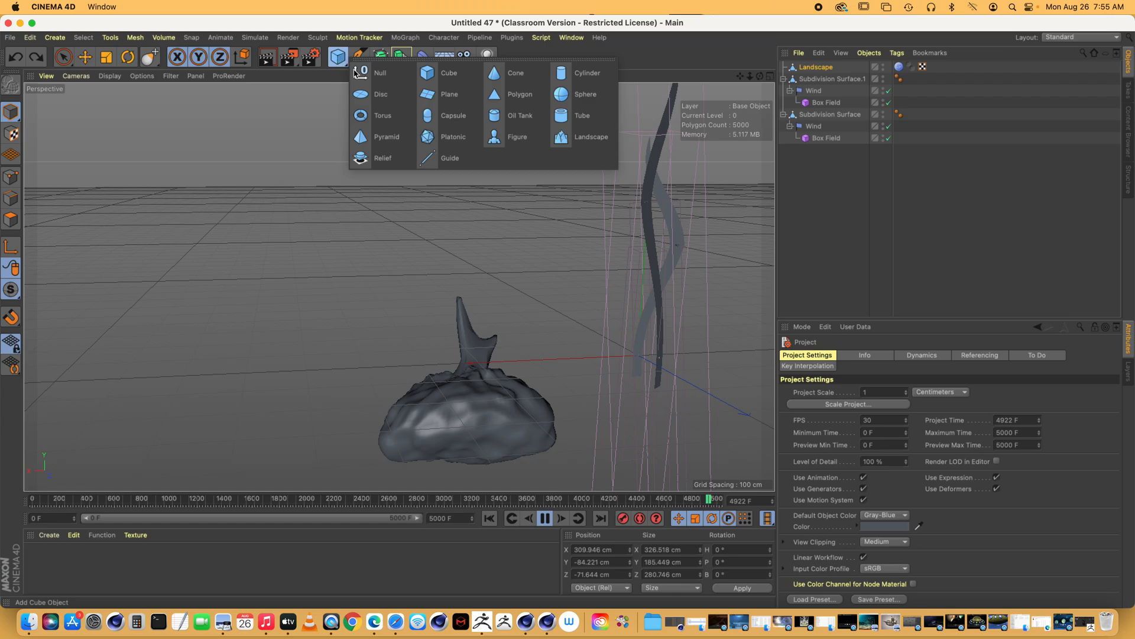
{"action": "left_click", "coordinate": [568, 94]}
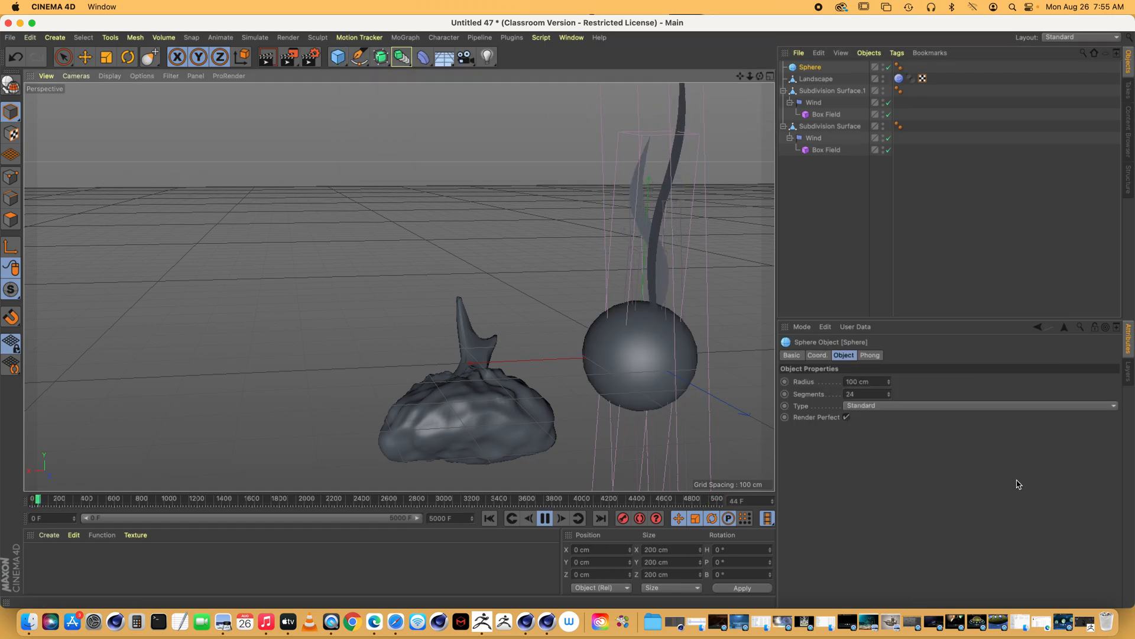
{"action": "left_click", "coordinate": [859, 394]}
{"action": "type", "text": "48"}
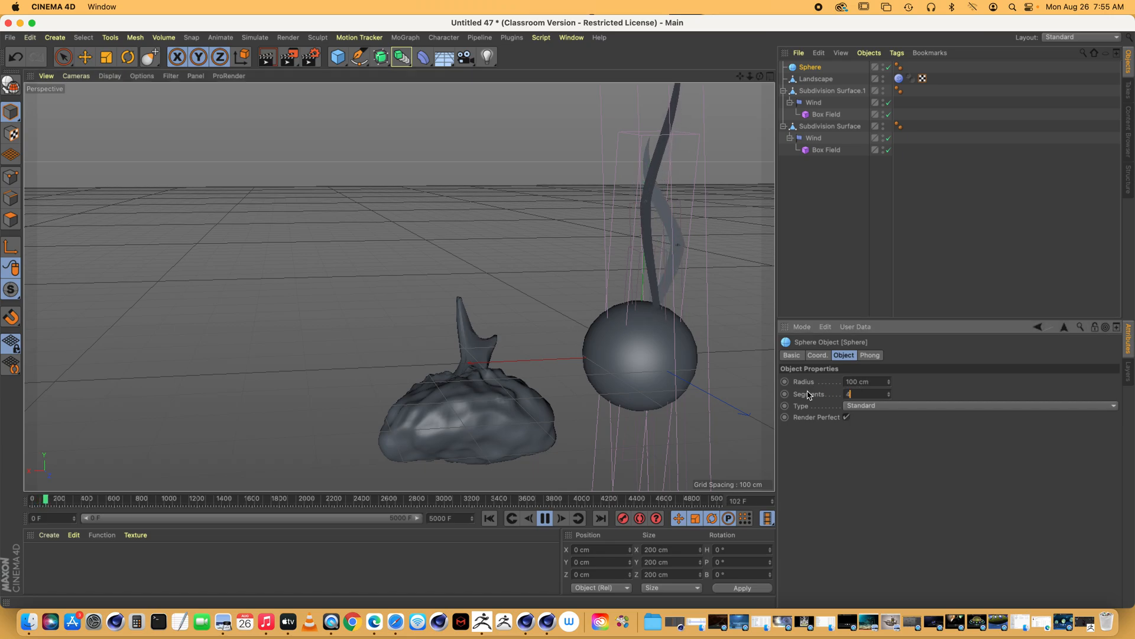
{"action": "key", "text": "Return"}
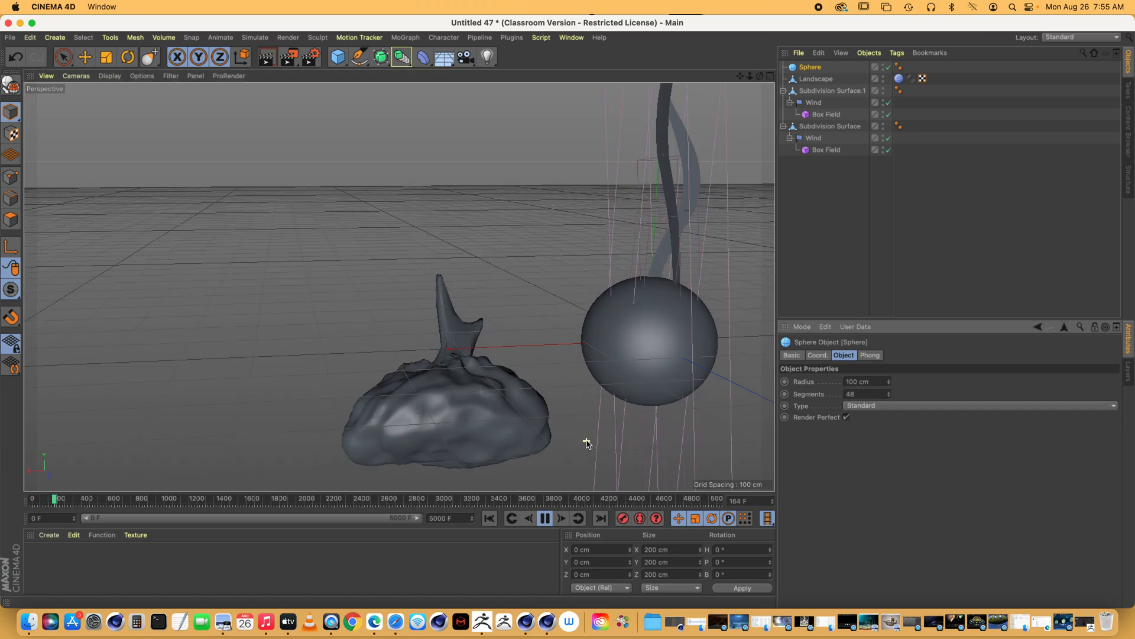
{"action": "scroll", "coordinate": [591, 444], "scroll_direction": "up", "scroll_amount": 3}
{"action": "scroll", "coordinate": [591, 444], "scroll_direction": "down", "scroll_amount": 8}
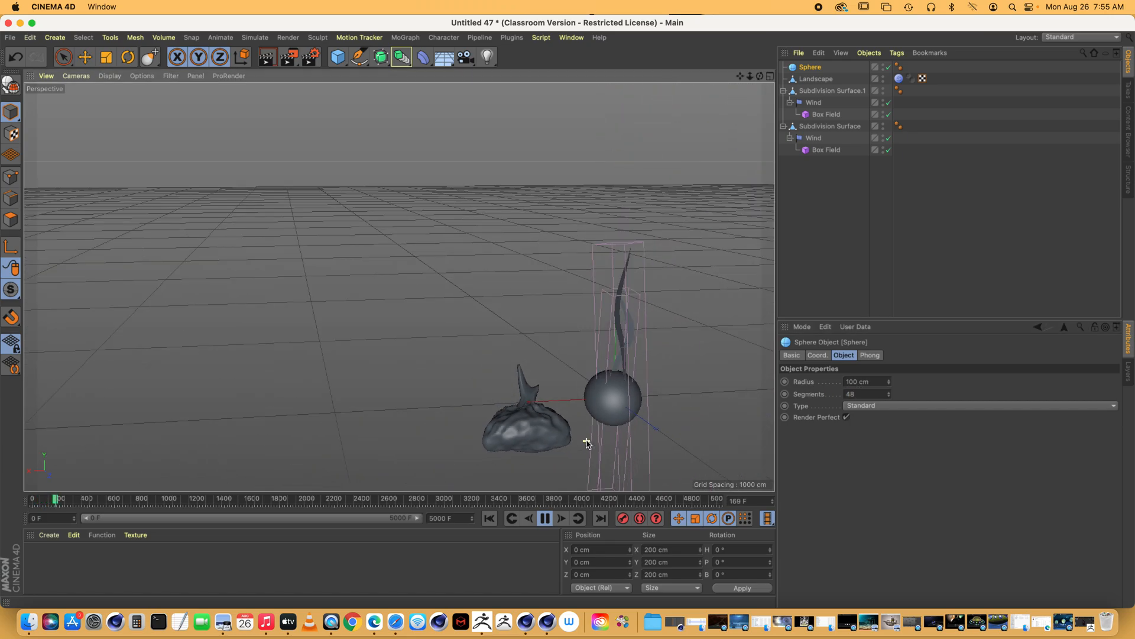
{"action": "left_click", "coordinate": [12, 87]}
Step: Flatten the sphere vertically to about 73 cm high and move it along X to about 1147 cm, clear of the other objects
{"action": "left_click", "coordinate": [106, 57]}
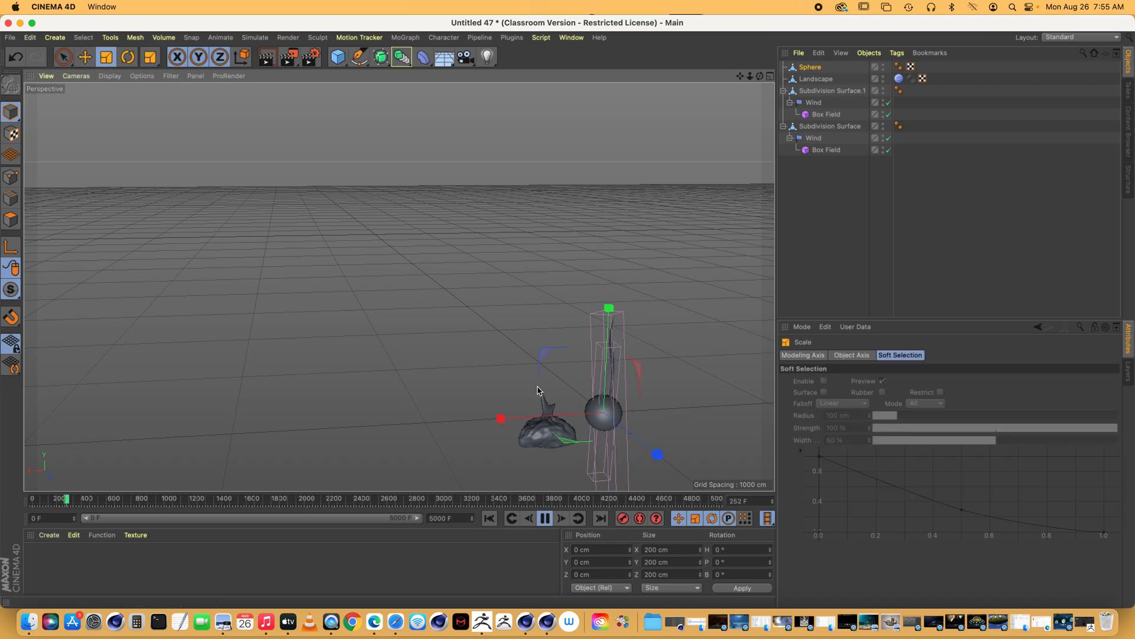
{"action": "left_click_drag", "start_coordinate": [609, 312], "coordinate": [609, 381]}
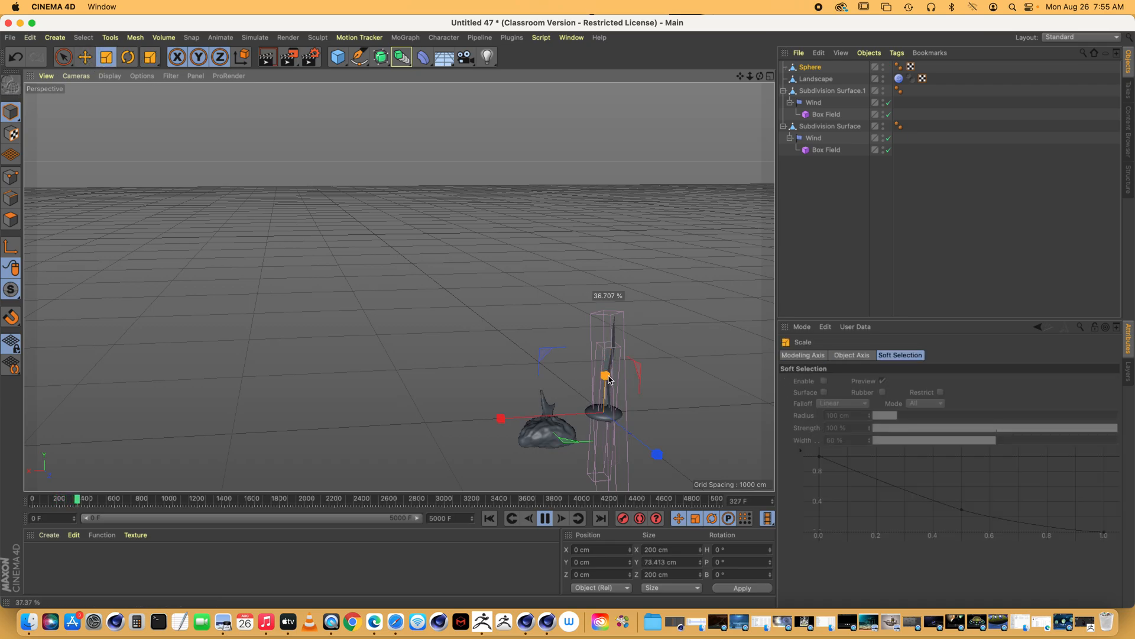
{"action": "left_click", "coordinate": [85, 58]}
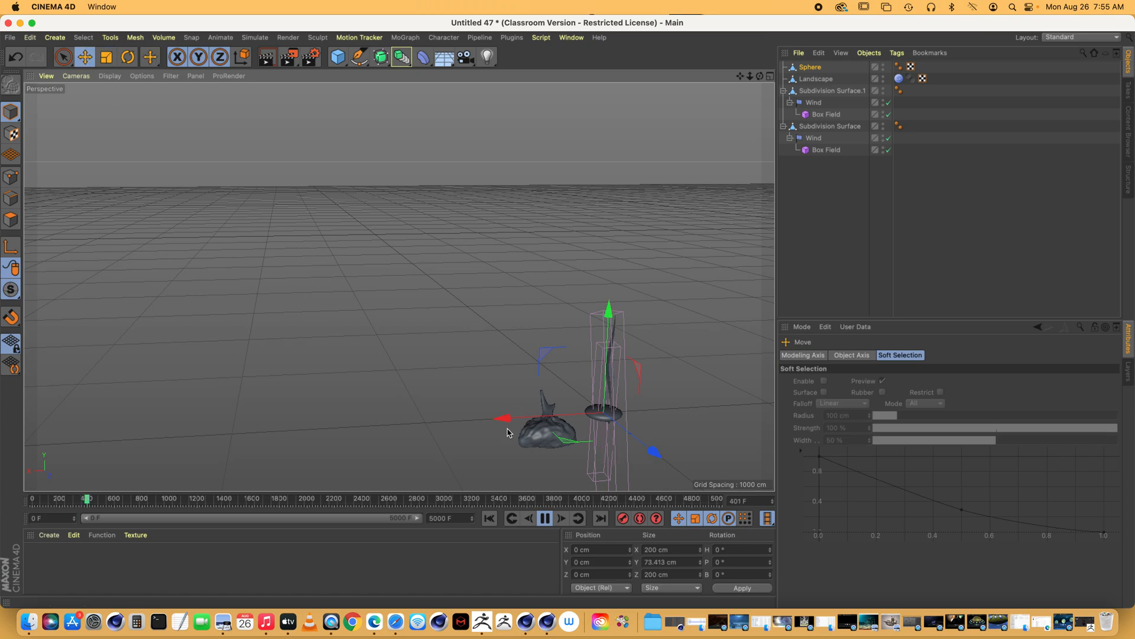
{"action": "left_click_drag", "start_coordinate": [502, 418], "coordinate": [292, 430]}
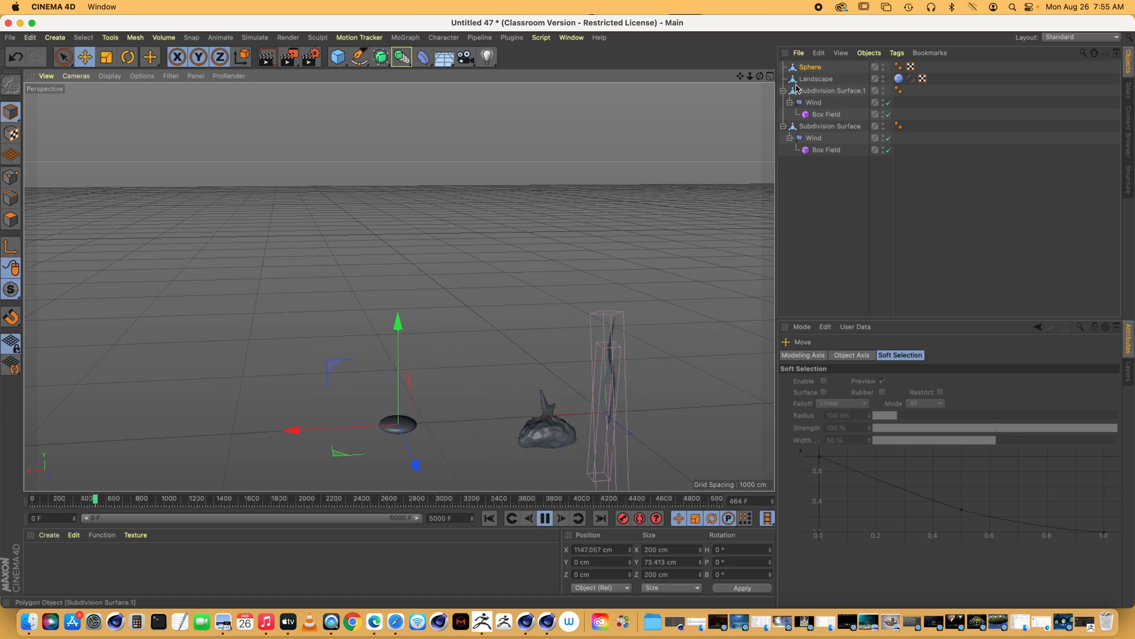
Step: Open the Sculpt layout and subdivide the flattened sphere to level 1 for sculpting
{"action": "left_click", "coordinate": [1060, 37]}
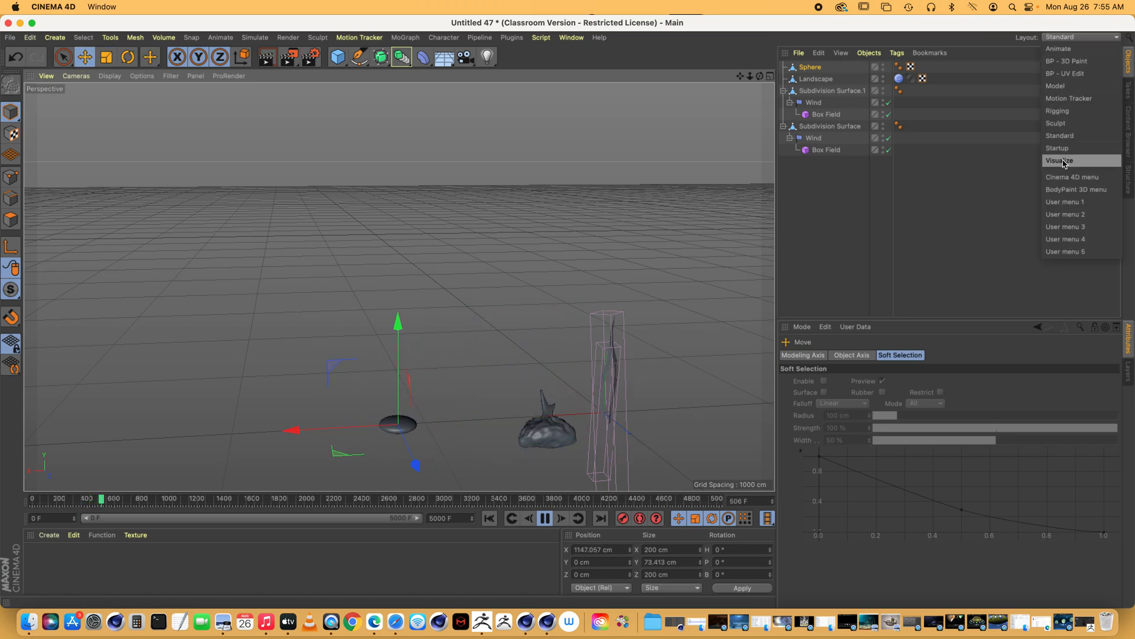
{"action": "left_click", "coordinate": [1060, 123]}
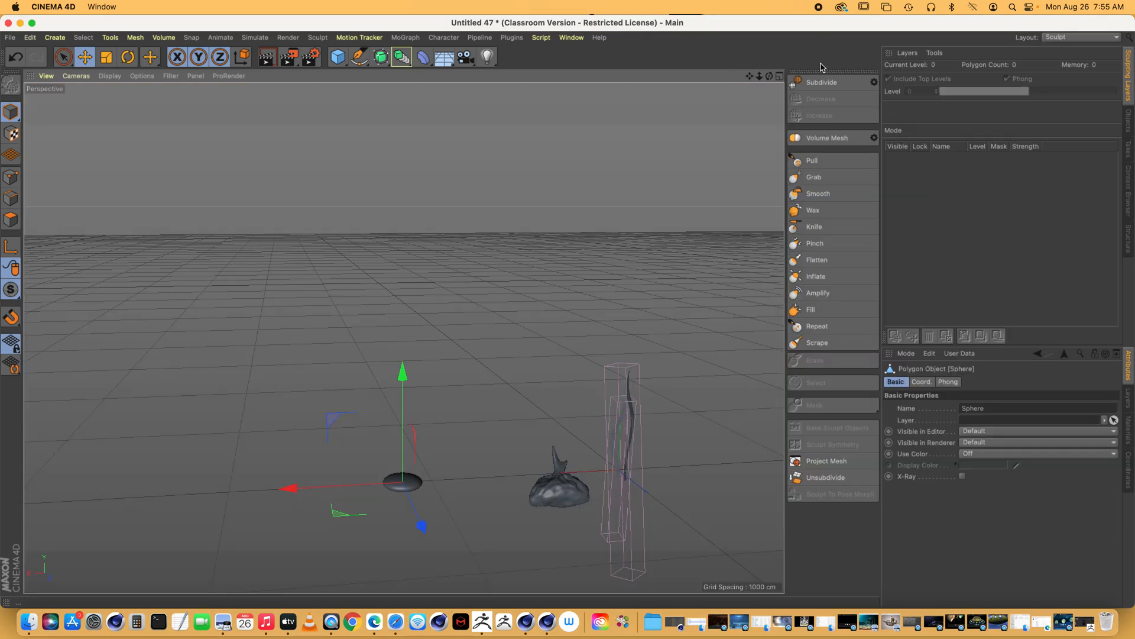
{"action": "left_click_drag", "start_coordinate": [760, 76], "coordinate": [725, 12]}
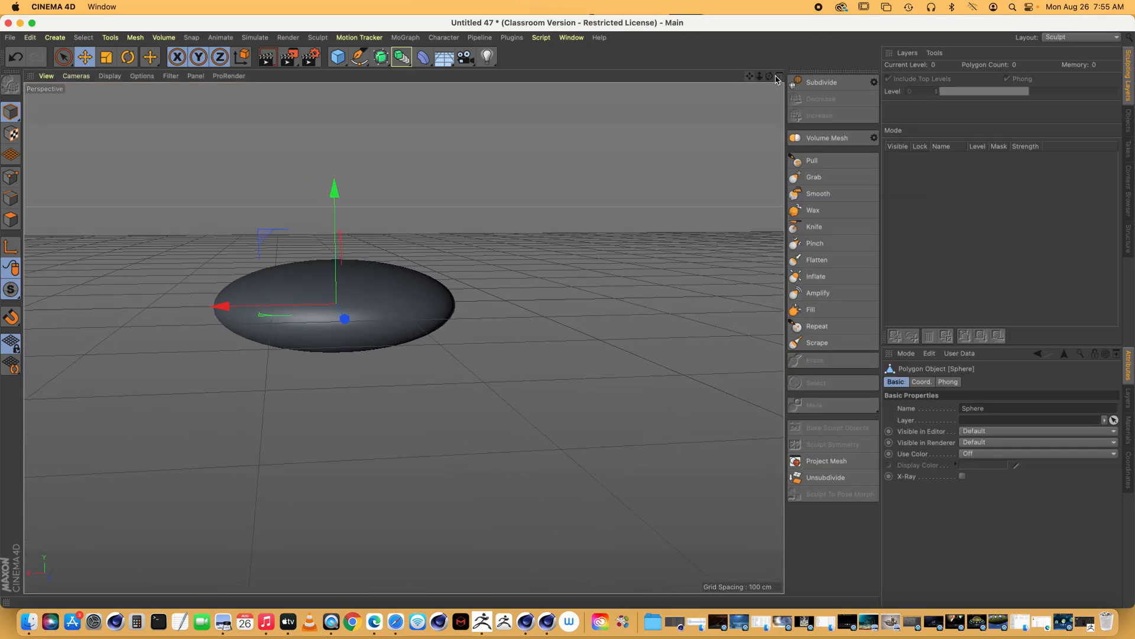
{"action": "left_click_drag", "start_coordinate": [769, 76], "coordinate": [770, 79]}
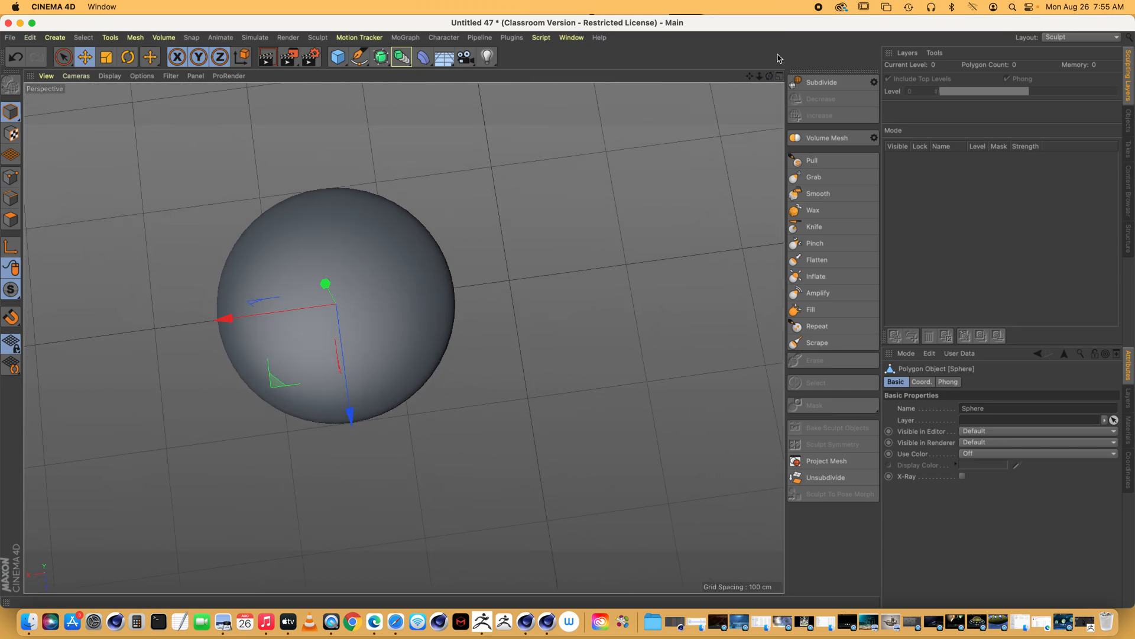
{"action": "left_click", "coordinate": [815, 84]}
{"action": "left_click", "coordinate": [827, 85]}
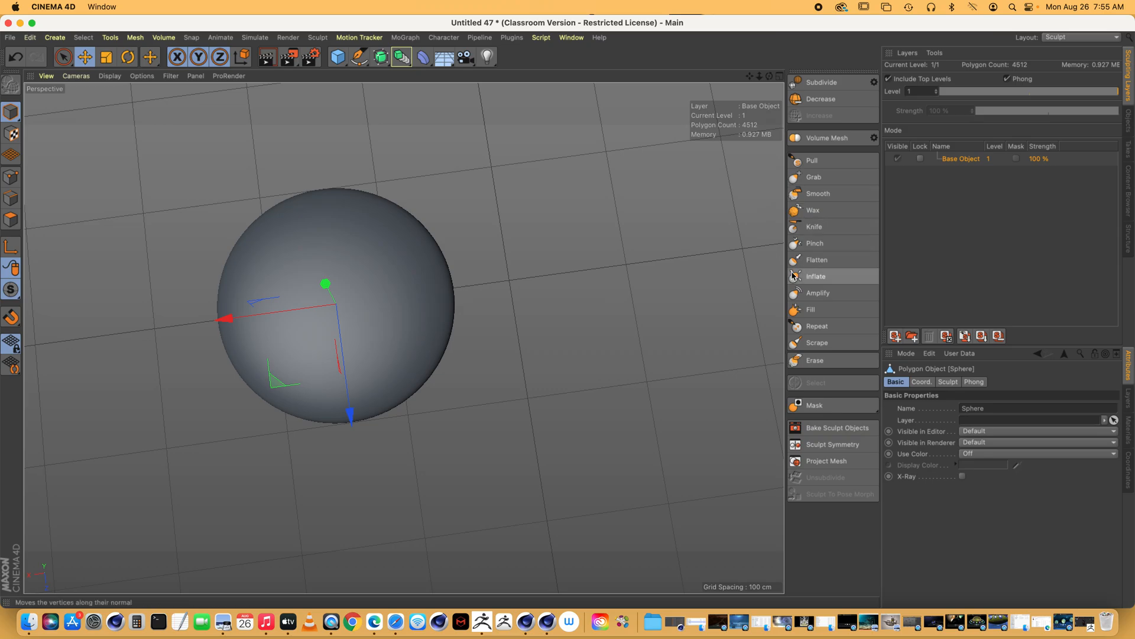
Step: Display the shaded sphere with its mesh lines and subdivide it to sculpt level 2
{"action": "left_click", "coordinate": [110, 76]}
{"action": "left_click", "coordinate": [118, 106]}
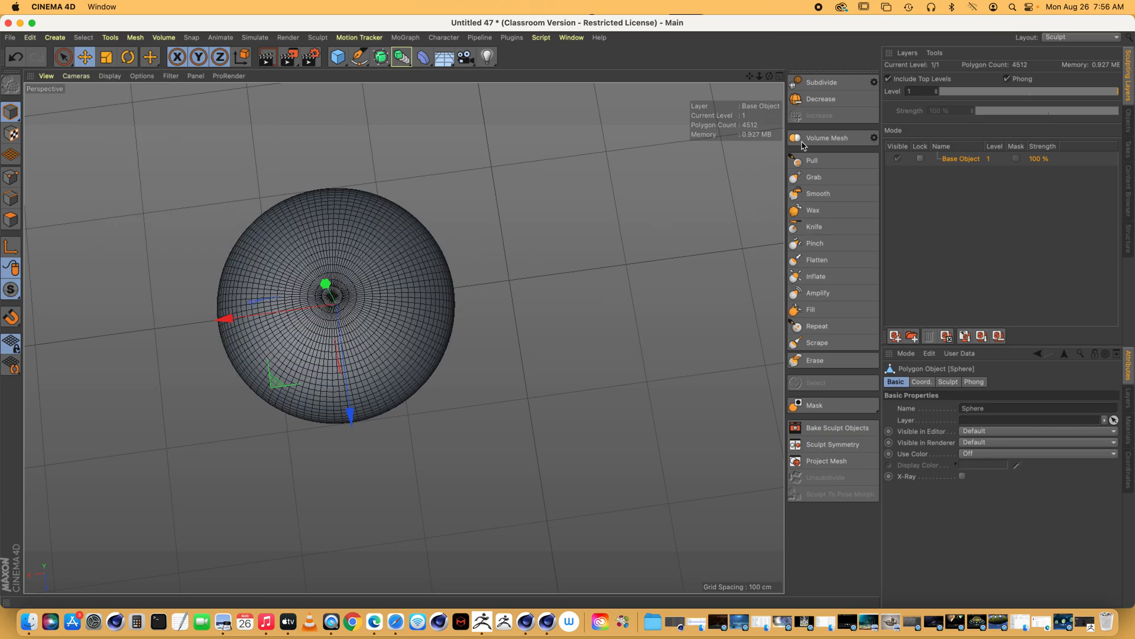
{"action": "left_click", "coordinate": [835, 83]}
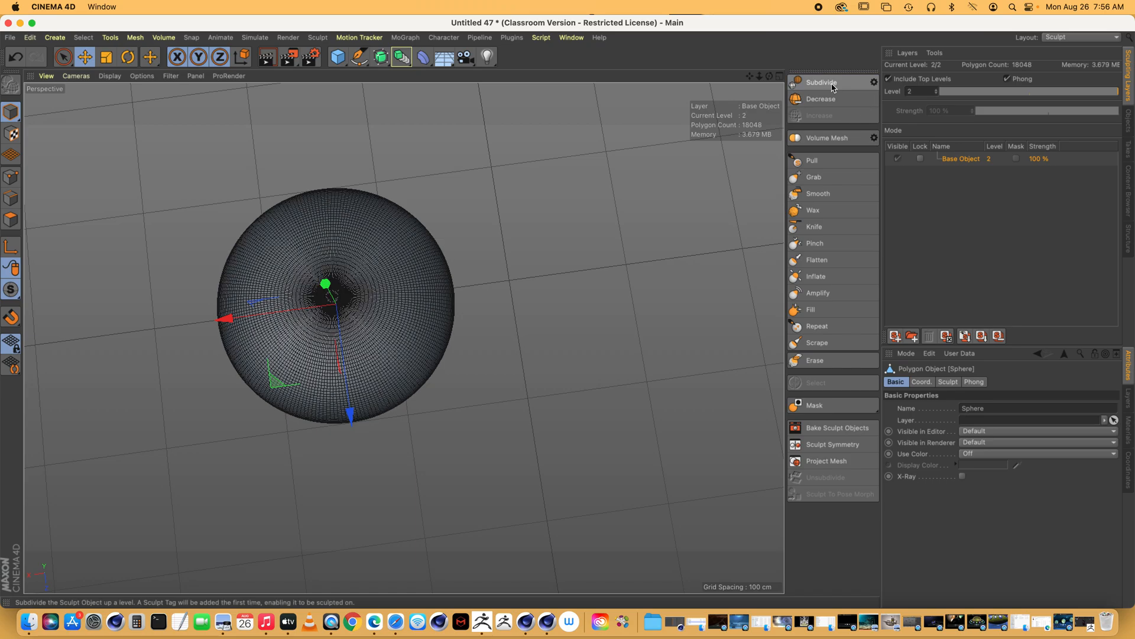
Step: Set the Pull brush to size 42 and pressure 30.9% and raise a ridge along one side of the flattened sphere
{"action": "mouse_move", "coordinate": [750, 76]}
{"action": "left_mouse_down"}
{"action": "mouse_move", "coordinate": [798, 77]}
{"action": "mouse_move", "coordinate": [742, 81]}
{"action": "mouse_move", "coordinate": [770, 80]}
{"action": "left_mouse_up"}
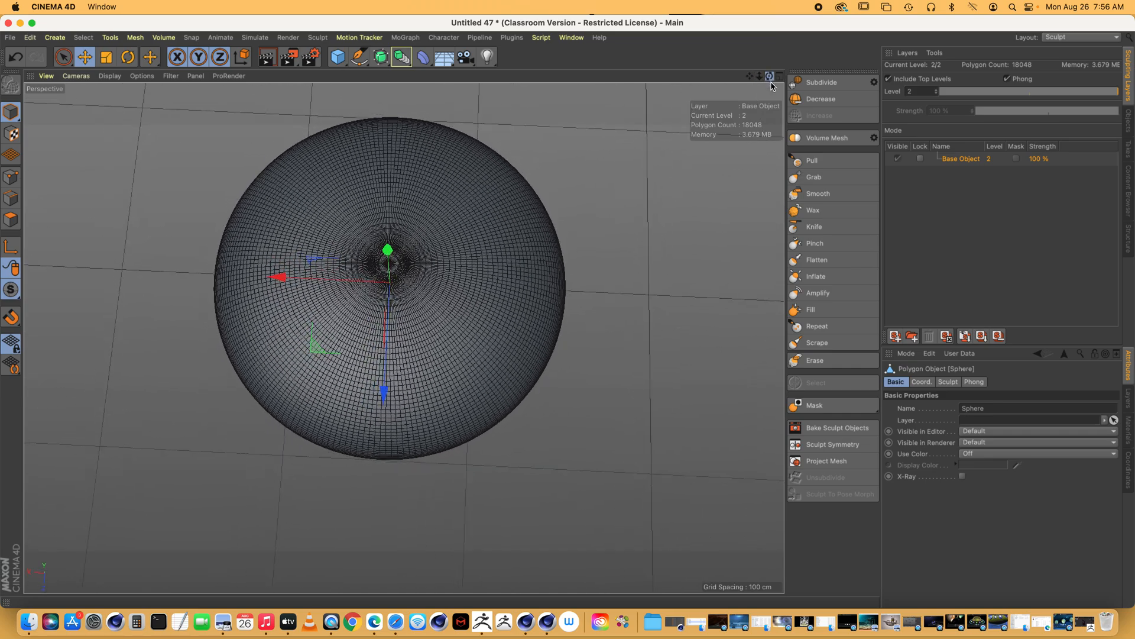
{"action": "left_click", "coordinate": [812, 165]}
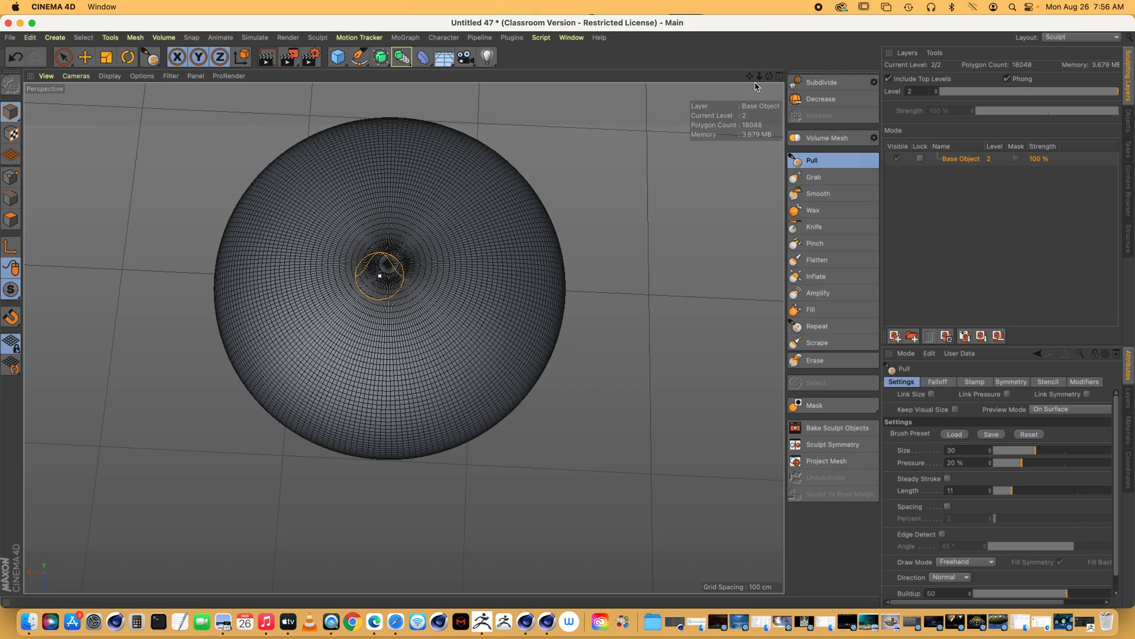
{"action": "left_click_drag", "start_coordinate": [770, 76], "coordinate": [770, 76]}
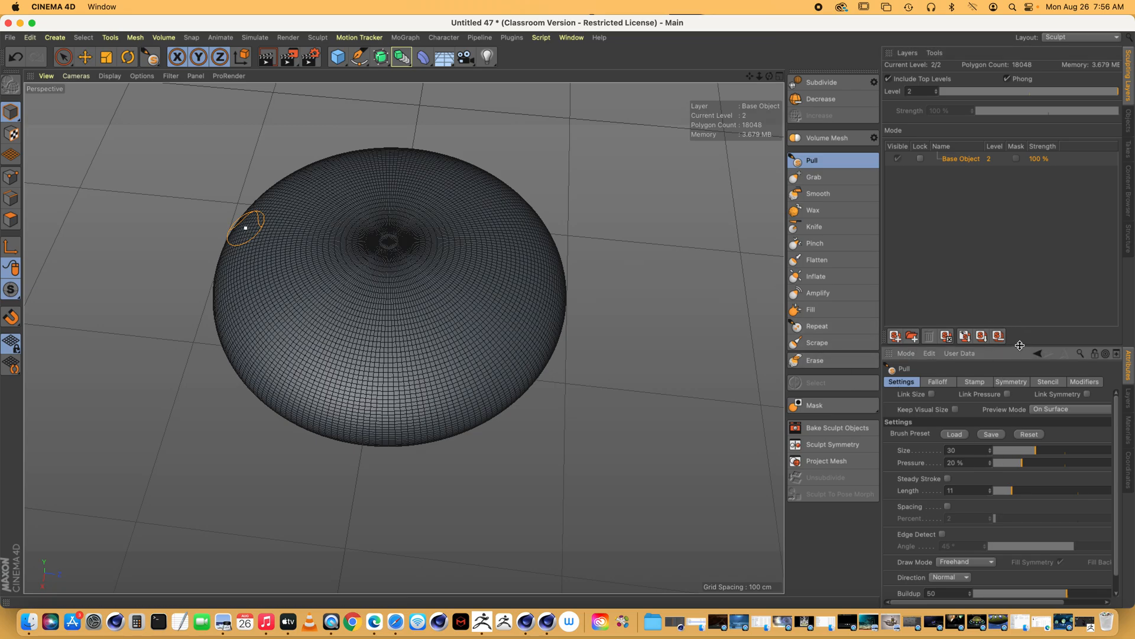
{"action": "left_click_drag", "start_coordinate": [1020, 345], "coordinate": [1013, 223]}
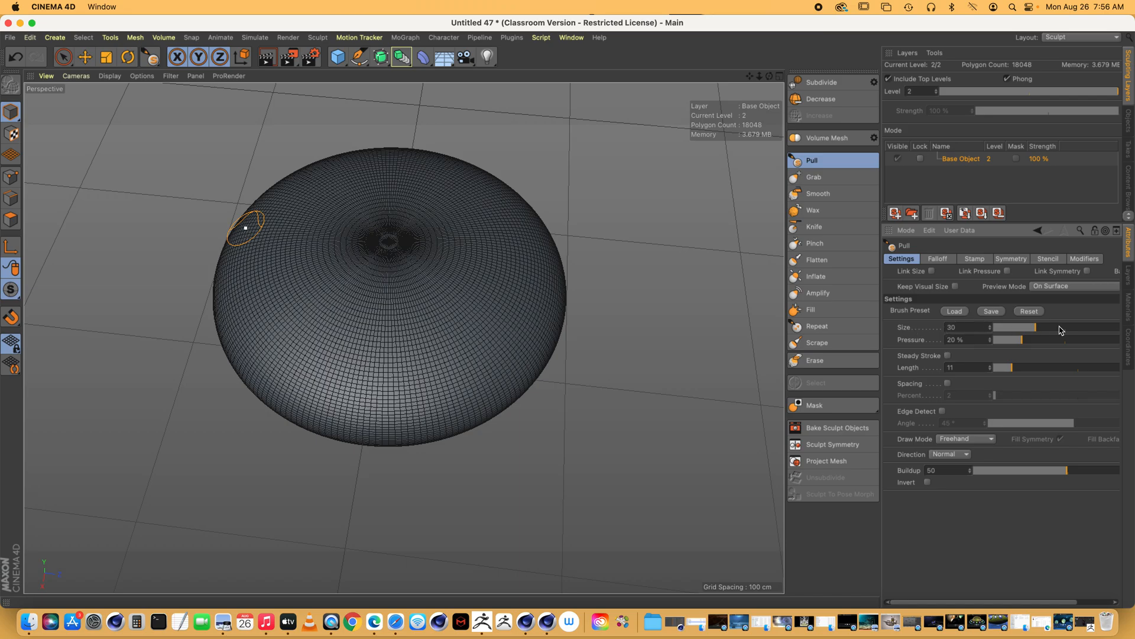
{"action": "left_click_drag", "start_coordinate": [1044, 329], "coordinate": [1039, 340]}
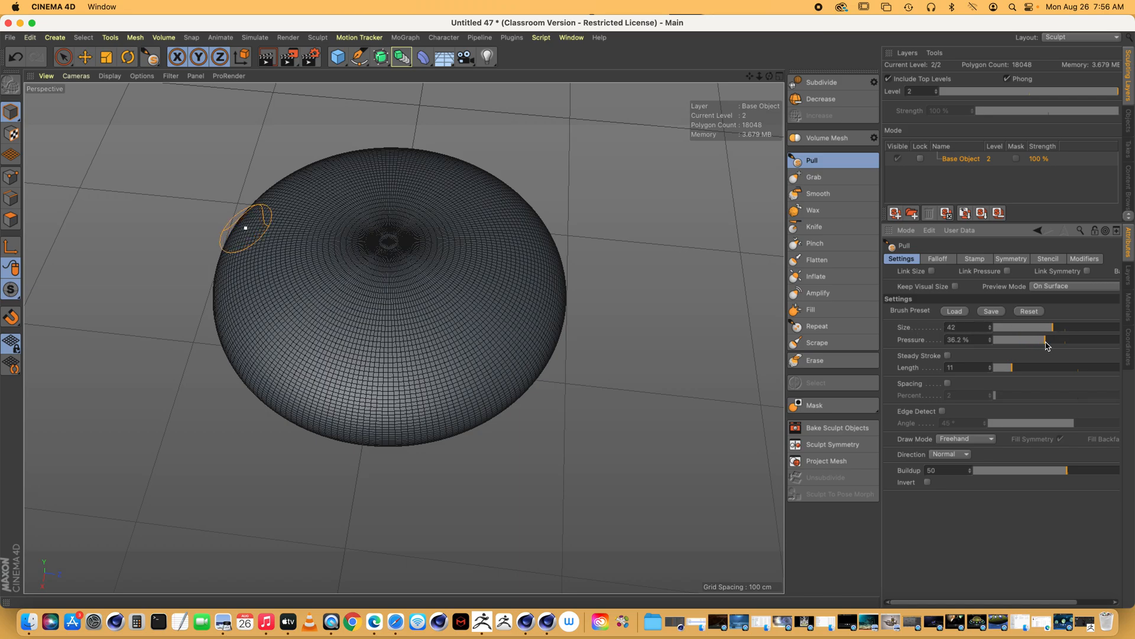
{"action": "mouse_move", "coordinate": [247, 232]}
{"action": "left_mouse_down"}
{"action": "mouse_move", "coordinate": [296, 402]}
{"action": "mouse_move", "coordinate": [248, 221]}
{"action": "mouse_move", "coordinate": [243, 270]}
{"action": "mouse_move", "coordinate": [321, 422]}
{"action": "mouse_move", "coordinate": [341, 414]}
{"action": "left_mouse_up"}
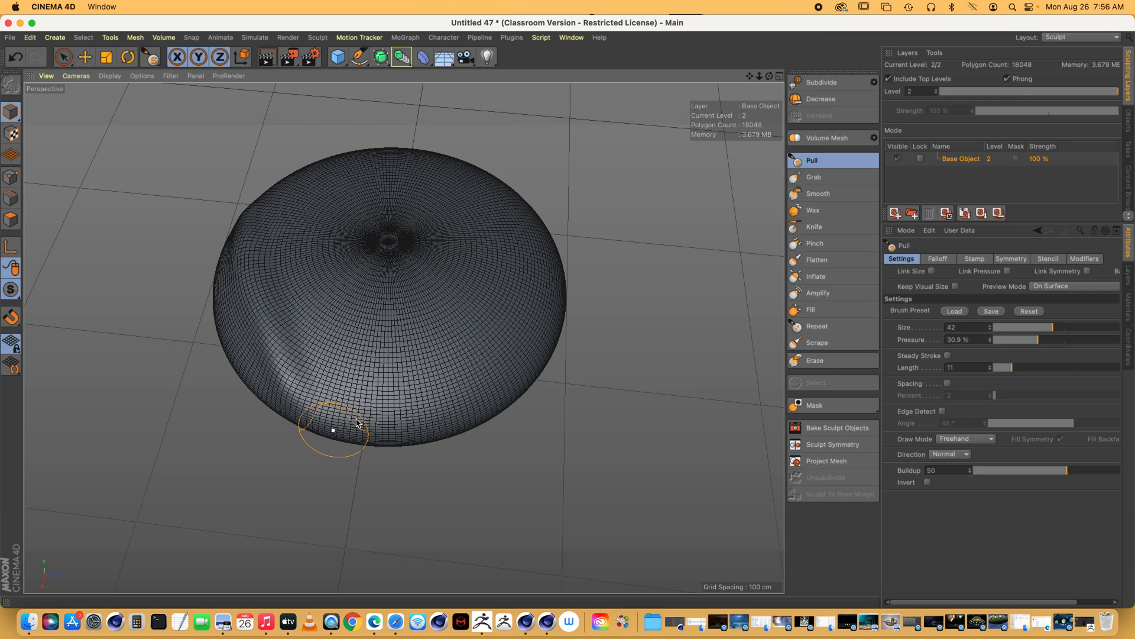
Step: Set the Pull brush to size 69 and pressure 49.4% and add broader ridges beside the first one
{"action": "left_click_drag", "start_coordinate": [1056, 328], "coordinate": [1092, 329]}
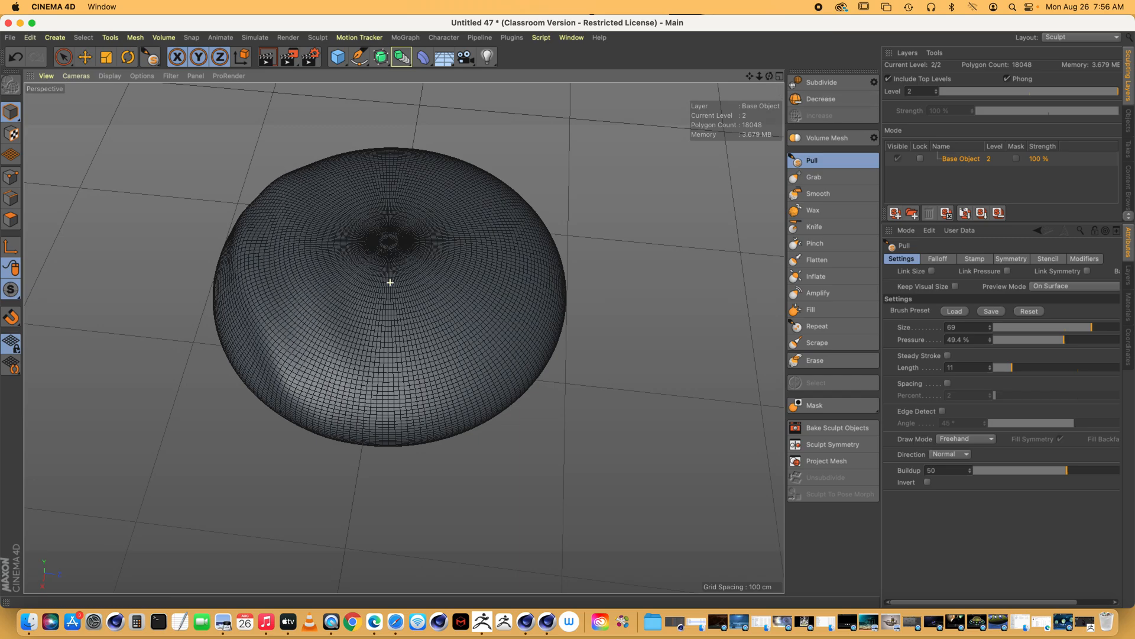
{"action": "left_click_drag", "start_coordinate": [390, 283], "coordinate": [278, 157], "text": "alt"}
{"action": "mouse_move", "coordinate": [224, 307]}
{"action": "left_mouse_down"}
{"action": "mouse_move", "coordinate": [264, 400]}
{"action": "mouse_move", "coordinate": [186, 266]}
{"action": "left_mouse_up"}
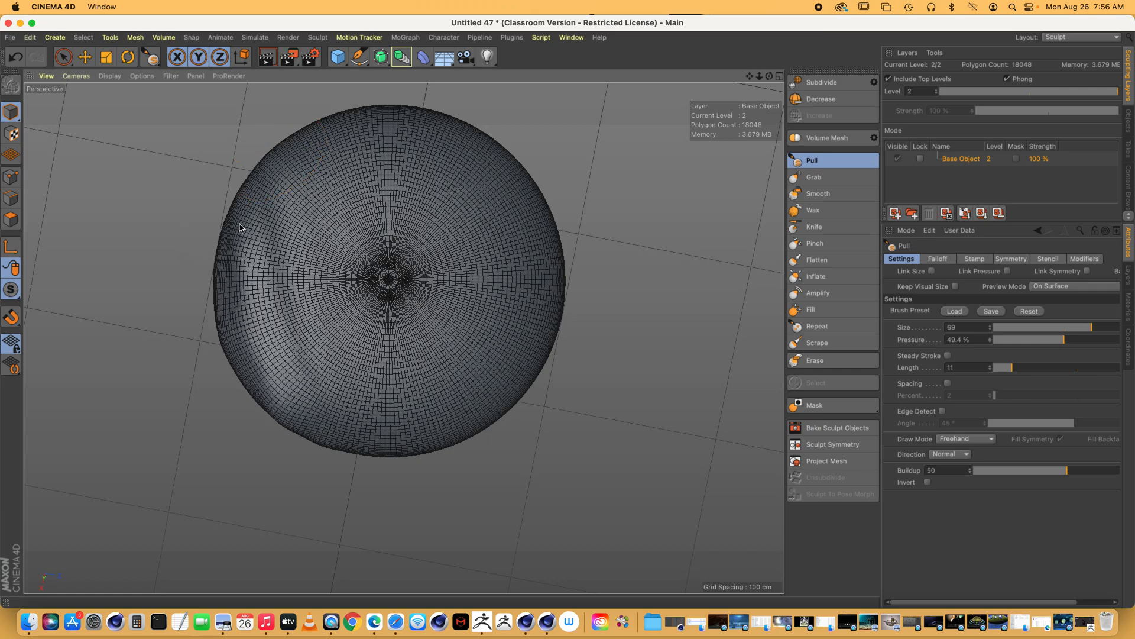
{"action": "mouse_move", "coordinate": [299, 155]}
{"action": "left_mouse_down"}
{"action": "mouse_move", "coordinate": [263, 232]}
{"action": "mouse_move", "coordinate": [347, 426]}
{"action": "left_mouse_up"}
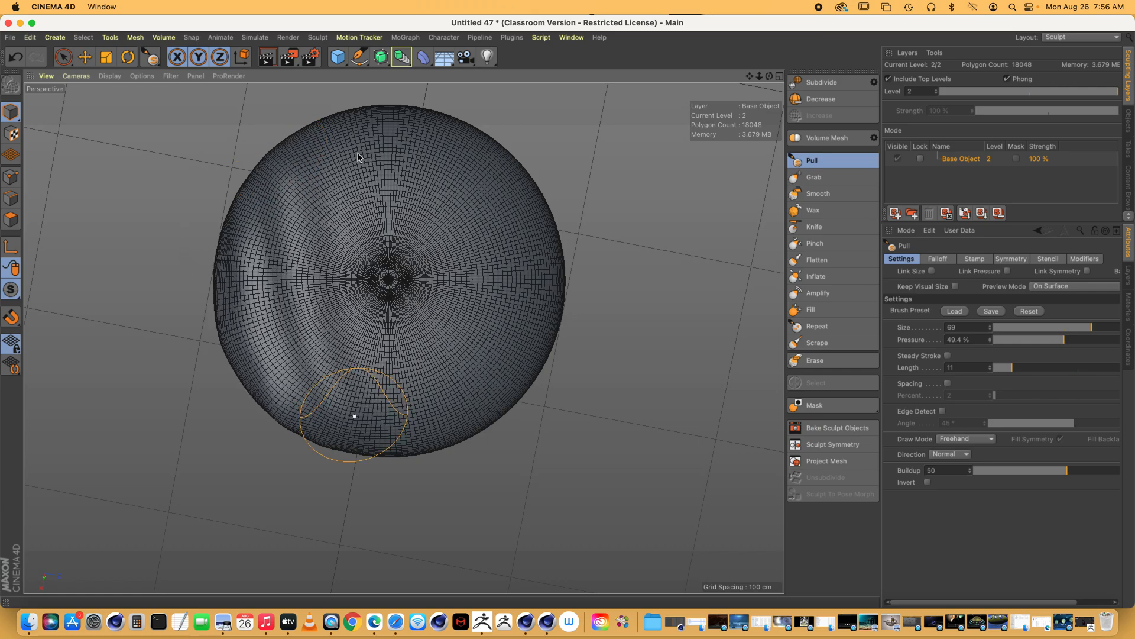
{"action": "left_click_drag", "start_coordinate": [336, 135], "coordinate": [393, 393]}
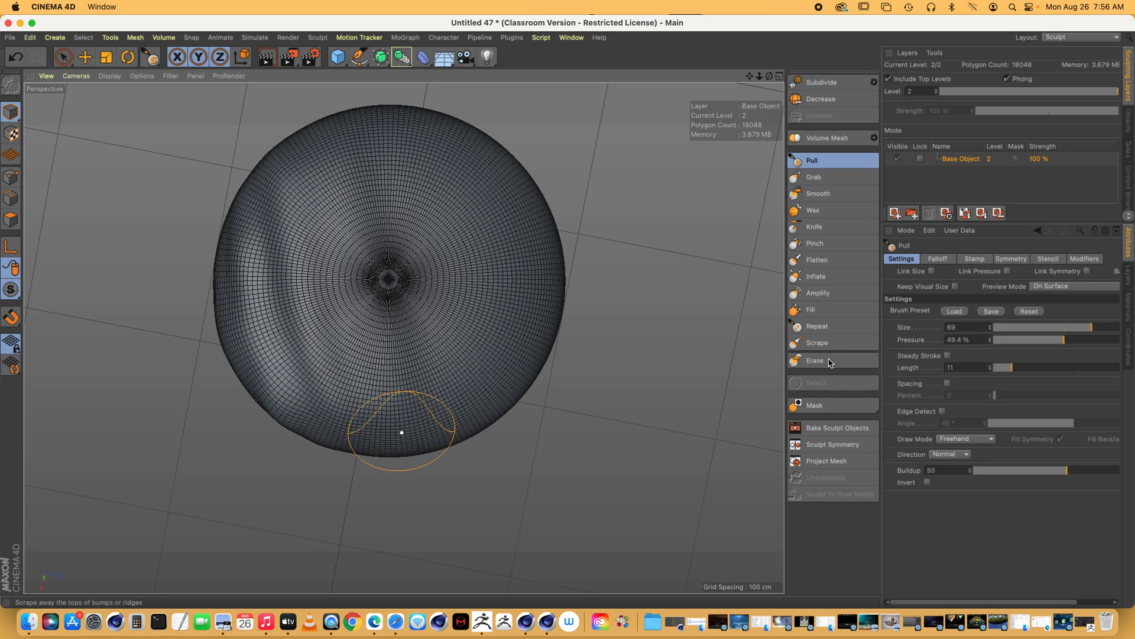
Step: Set the Pull brush to size about 52 and pressure 68.4% and sculpt shell-like ridges fanning across the first half of the sphere
{"action": "left_click", "coordinate": [1066, 327]}
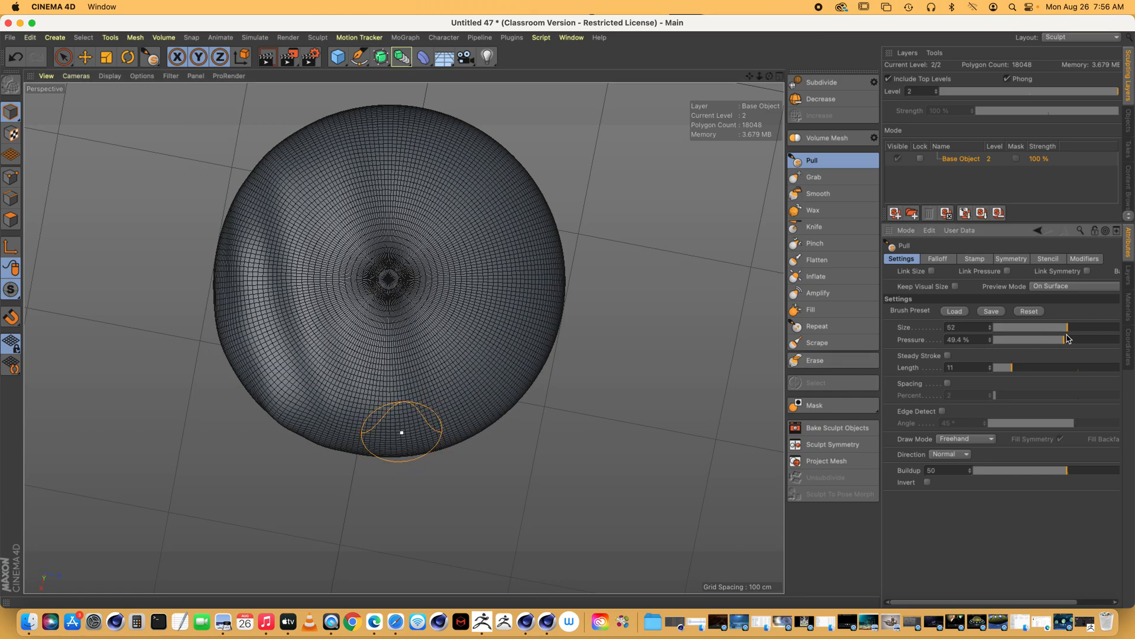
{"action": "left_click_drag", "start_coordinate": [1065, 340], "coordinate": [1091, 340]}
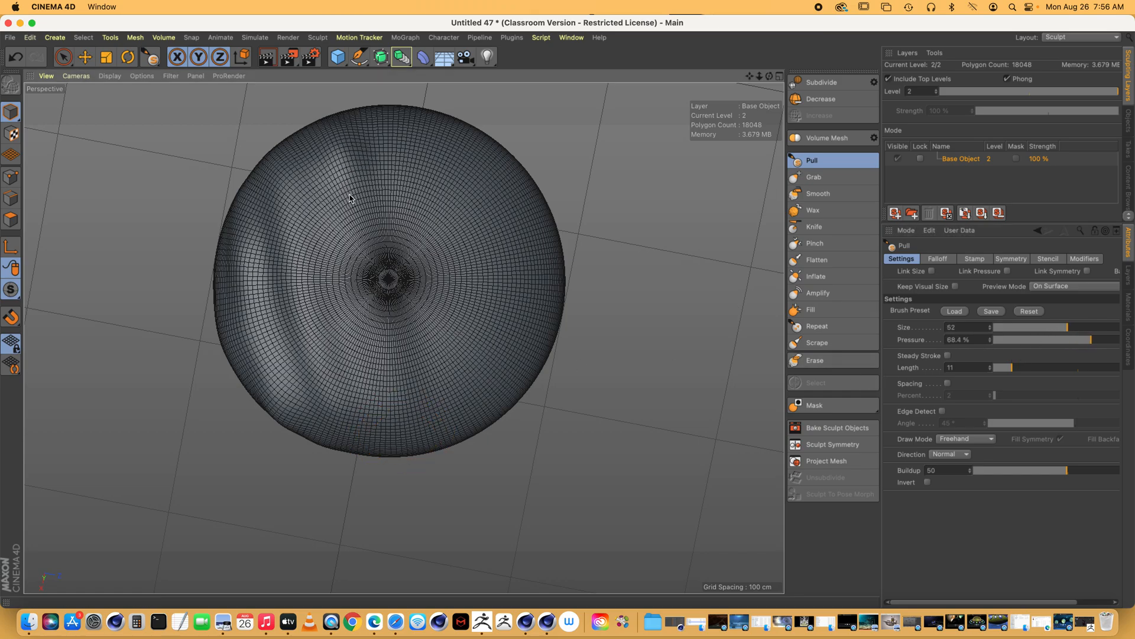
{"action": "left_click_drag", "start_coordinate": [342, 144], "coordinate": [406, 426]}
{"action": "left_click_drag", "start_coordinate": [335, 318], "coordinate": [251, 160]}
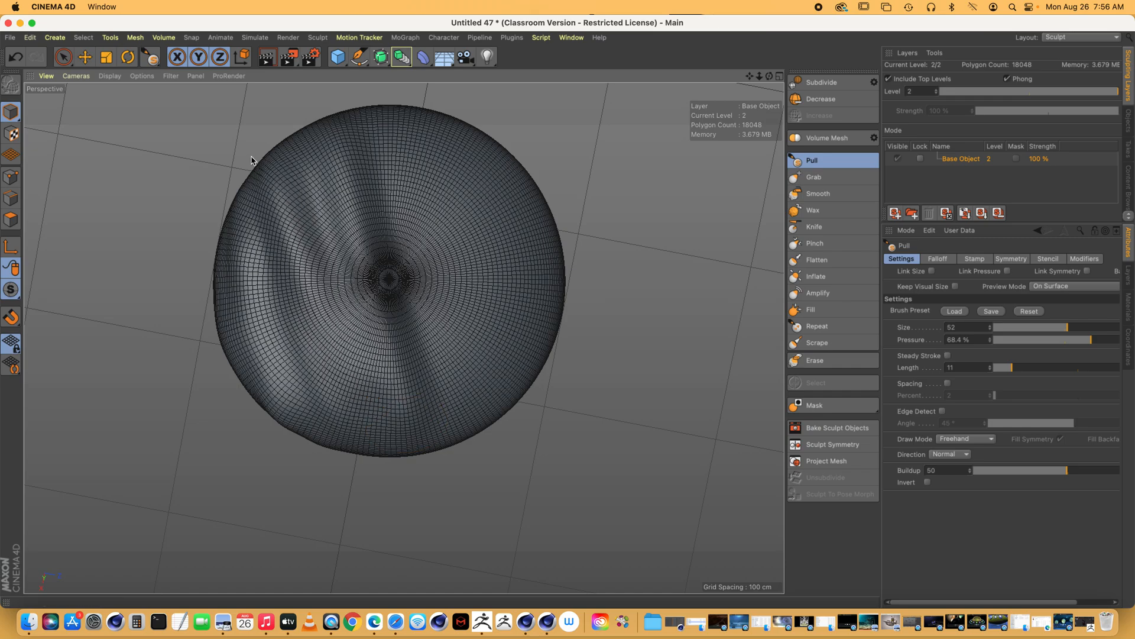
{"action": "left_click_drag", "start_coordinate": [385, 405], "coordinate": [241, 193]}
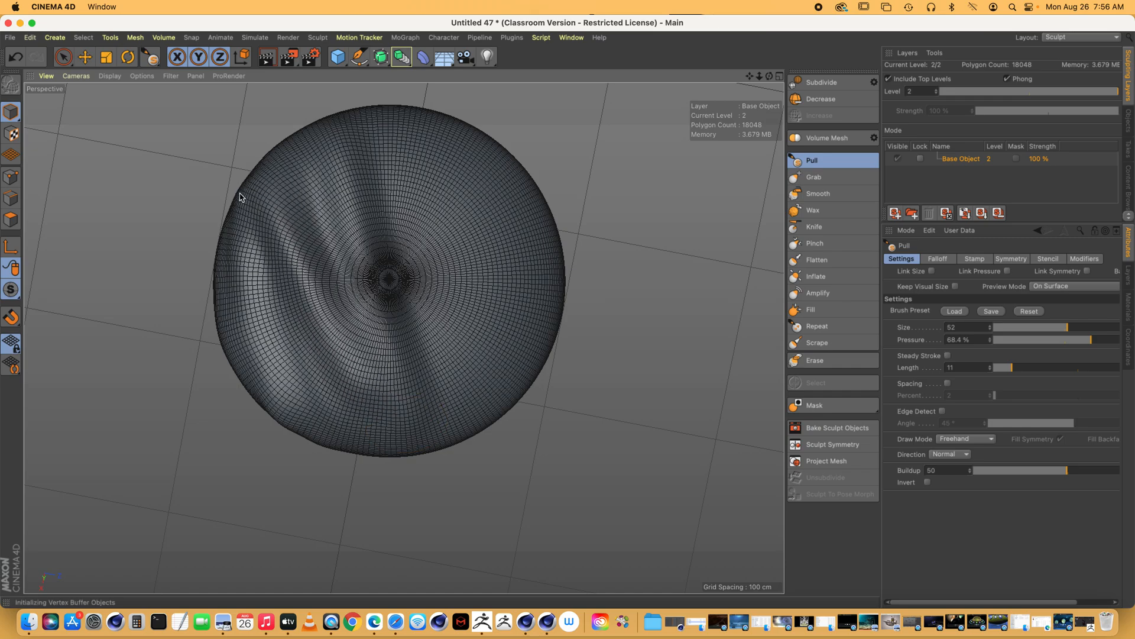
{"action": "left_click_drag", "start_coordinate": [324, 405], "coordinate": [204, 249]}
Step: Continue the fanning Pull ridges over the sphere's other half and build up the front edge where they converge
{"action": "left_click_drag", "start_coordinate": [430, 391], "coordinate": [401, 110]}
{"action": "left_click_drag", "start_coordinate": [461, 389], "coordinate": [488, 126]}
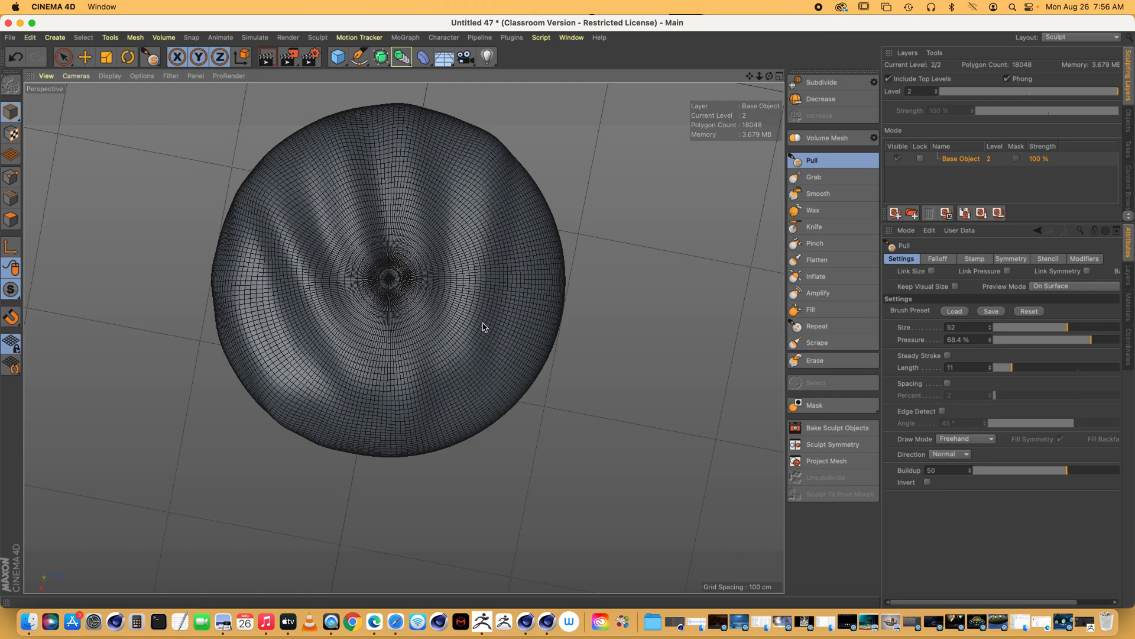
{"action": "left_click_drag", "start_coordinate": [489, 384], "coordinate": [549, 206]}
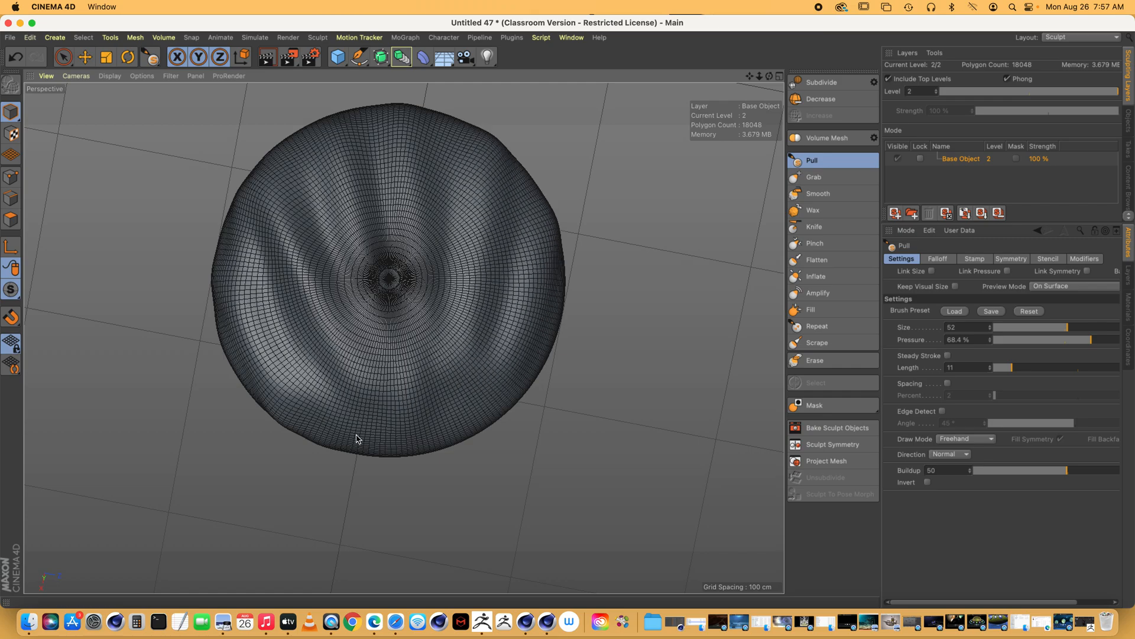
{"action": "mouse_move", "coordinate": [448, 425]}
{"action": "left_mouse_down"}
{"action": "mouse_move", "coordinate": [362, 432]}
{"action": "mouse_move", "coordinate": [469, 414]}
{"action": "mouse_move", "coordinate": [345, 442]}
{"action": "left_mouse_up"}
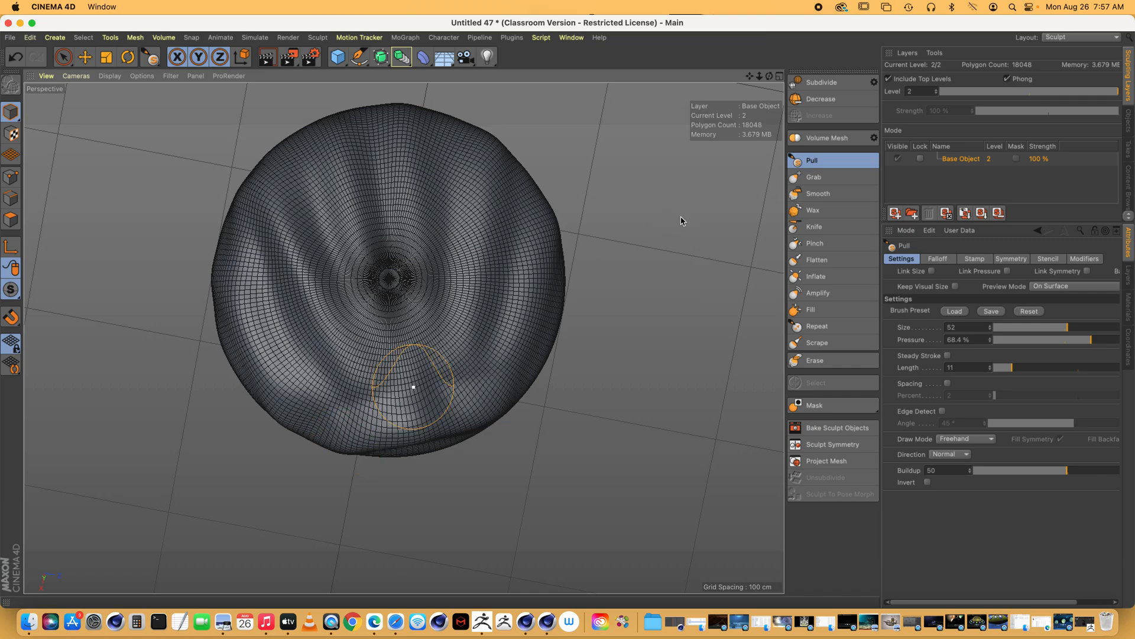
Step: Use the Grab brush to stretch the front edge outward into a wide, two-cornered shell base
{"action": "left_click", "coordinate": [814, 177]}
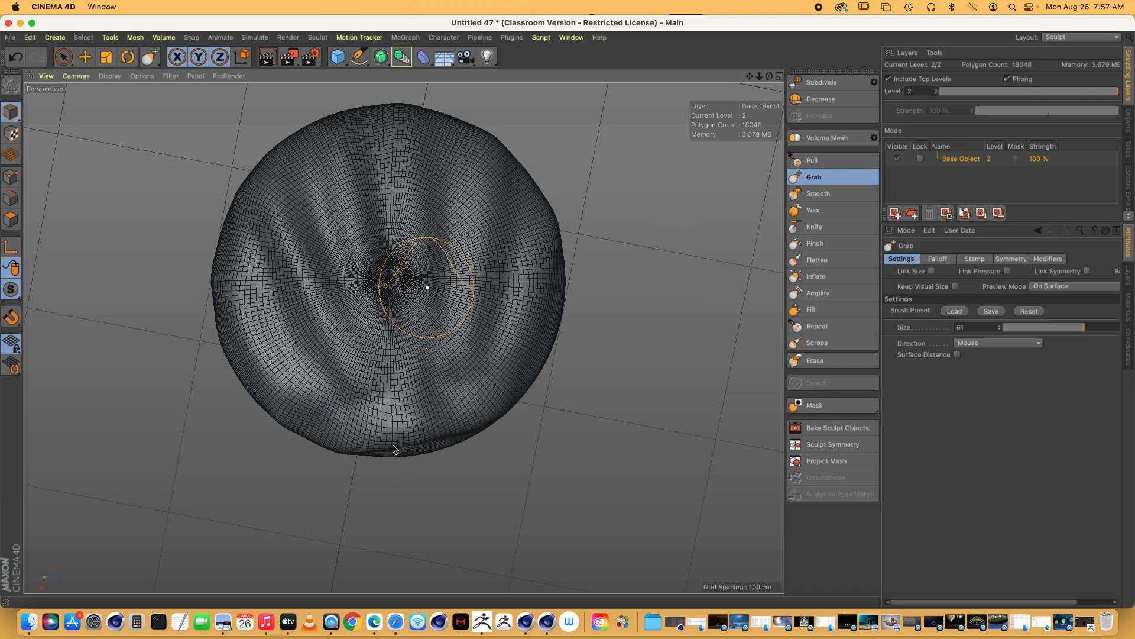
{"action": "mouse_move", "coordinate": [395, 449]}
{"action": "left_mouse_down"}
{"action": "mouse_move", "coordinate": [373, 474]}
{"action": "mouse_move", "coordinate": [392, 463]}
{"action": "mouse_move", "coordinate": [362, 462]}
{"action": "mouse_move", "coordinate": [348, 491]}
{"action": "mouse_move", "coordinate": [424, 470]}
{"action": "mouse_move", "coordinate": [430, 481]}
{"action": "mouse_move", "coordinate": [422, 460]}
{"action": "mouse_move", "coordinate": [441, 473]}
{"action": "mouse_move", "coordinate": [455, 448]}
{"action": "mouse_move", "coordinate": [499, 456]}
{"action": "left_mouse_up"}
{"action": "left_click_drag", "start_coordinate": [414, 467], "coordinate": [385, 487]}
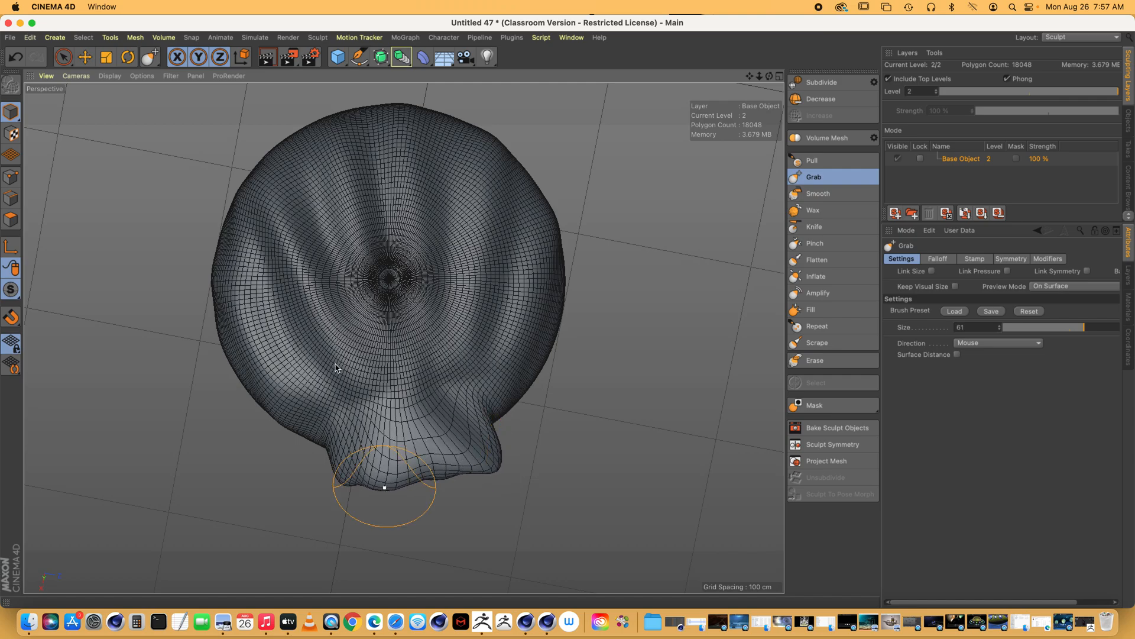
Step: Grab the ends of the ridges around the rim outward one by one to give the shell a scalloped edge
{"action": "left_click_drag", "start_coordinate": [230, 261], "coordinate": [190, 248]}
{"action": "left_click_drag", "start_coordinate": [239, 201], "coordinate": [231, 176]}
{"action": "left_click_drag", "start_coordinate": [289, 137], "coordinate": [283, 123]}
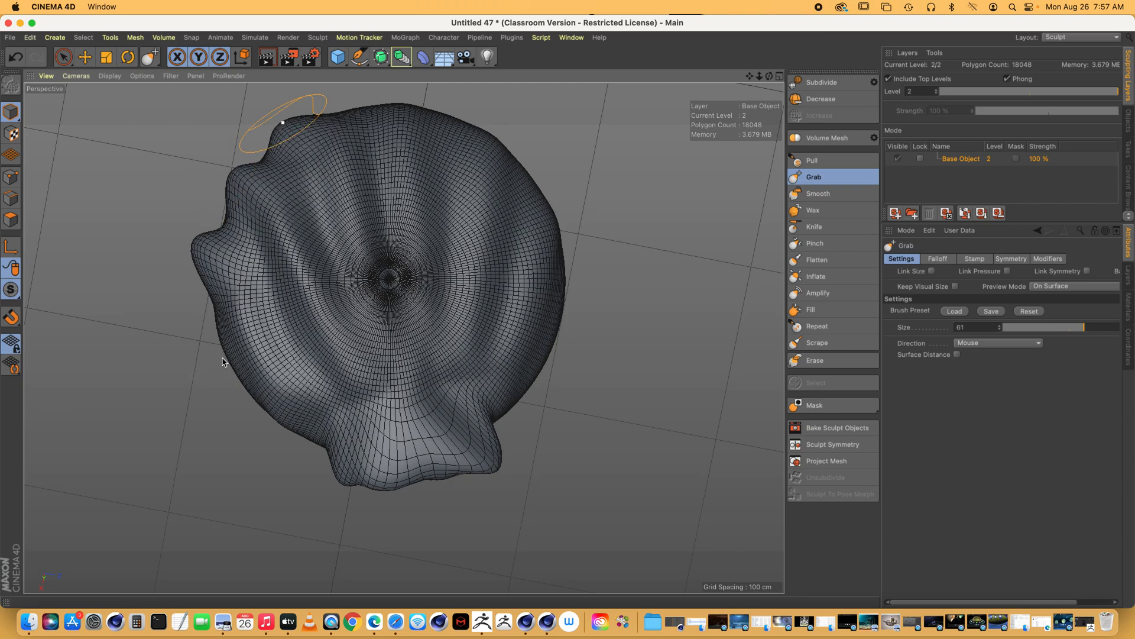
{"action": "left_click_drag", "start_coordinate": [223, 362], "coordinate": [192, 338]}
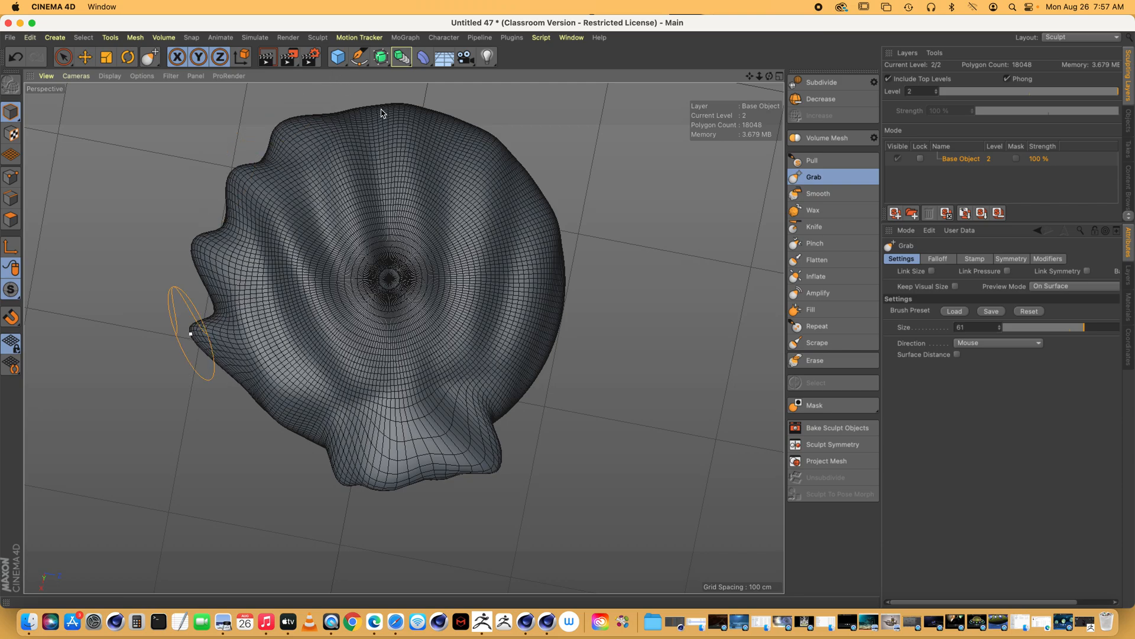
{"action": "left_click_drag", "start_coordinate": [381, 113], "coordinate": [378, 85]}
{"action": "left_click_drag", "start_coordinate": [481, 140], "coordinate": [474, 96]}
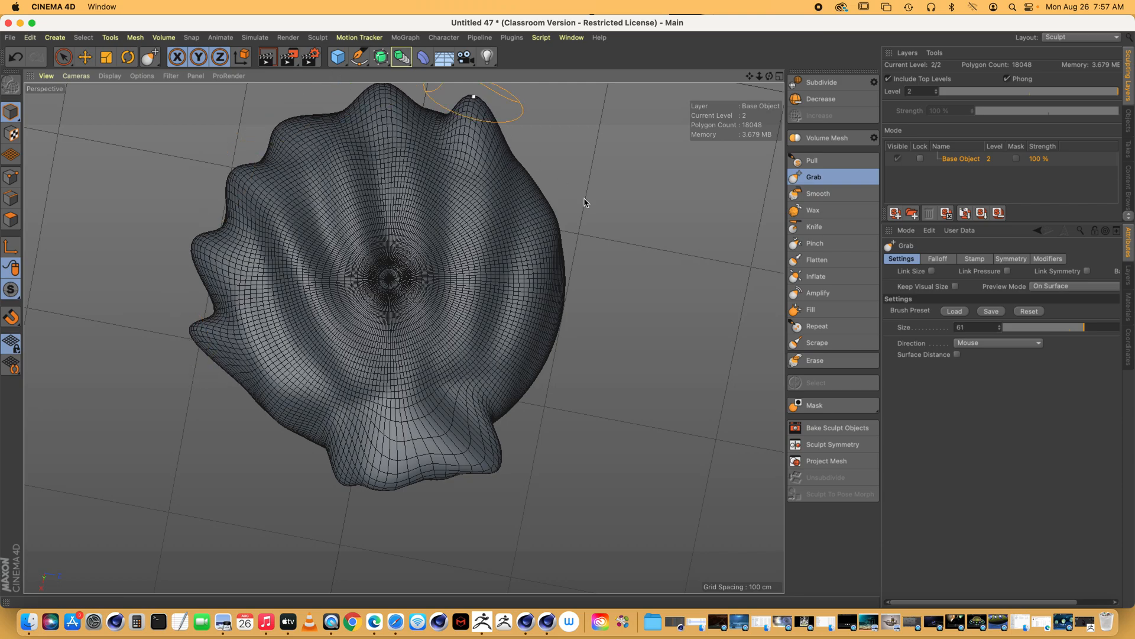
{"action": "left_click_drag", "start_coordinate": [550, 217], "coordinate": [554, 170]}
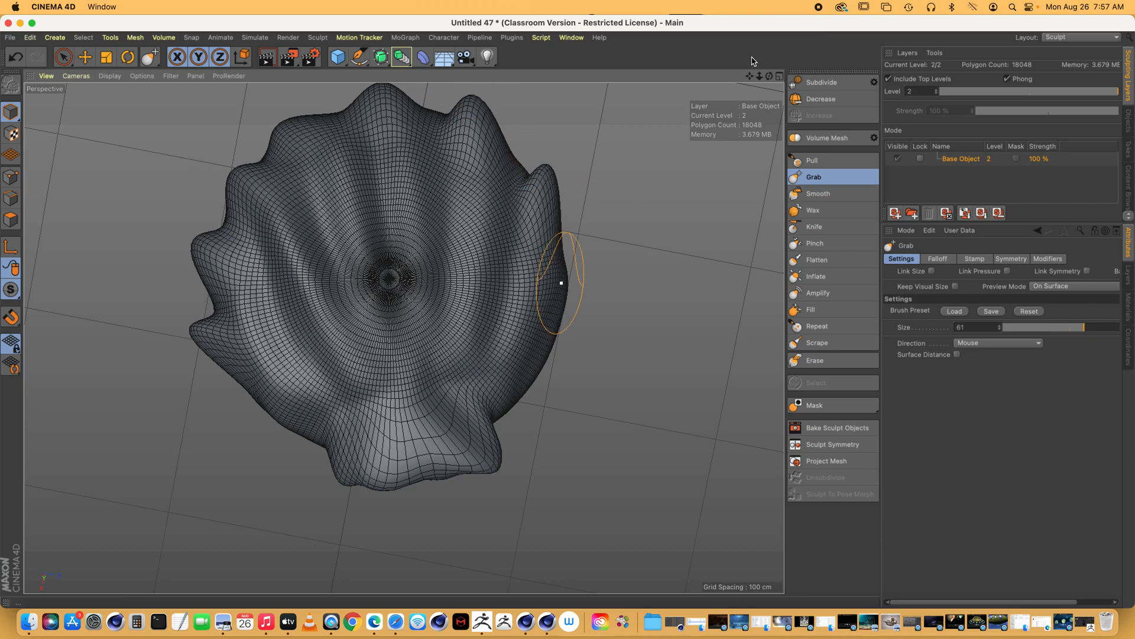
Step: Return to the Standard layout and delete the sculpted sphere from the scene
{"action": "left_click", "coordinate": [1071, 37]}
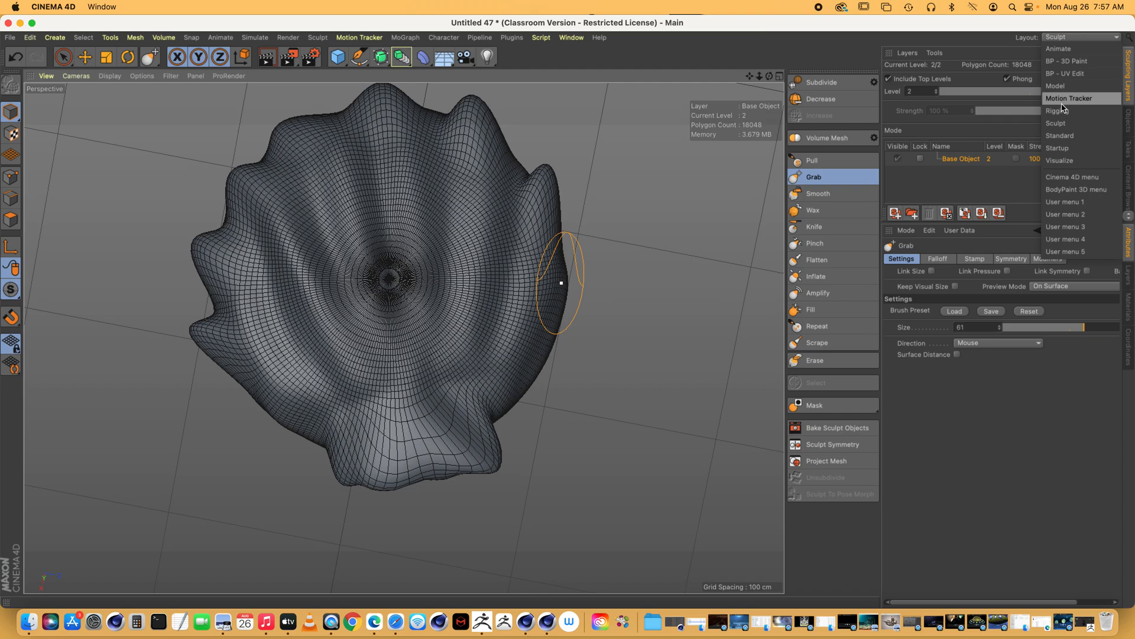
{"action": "left_click", "coordinate": [1059, 135]}
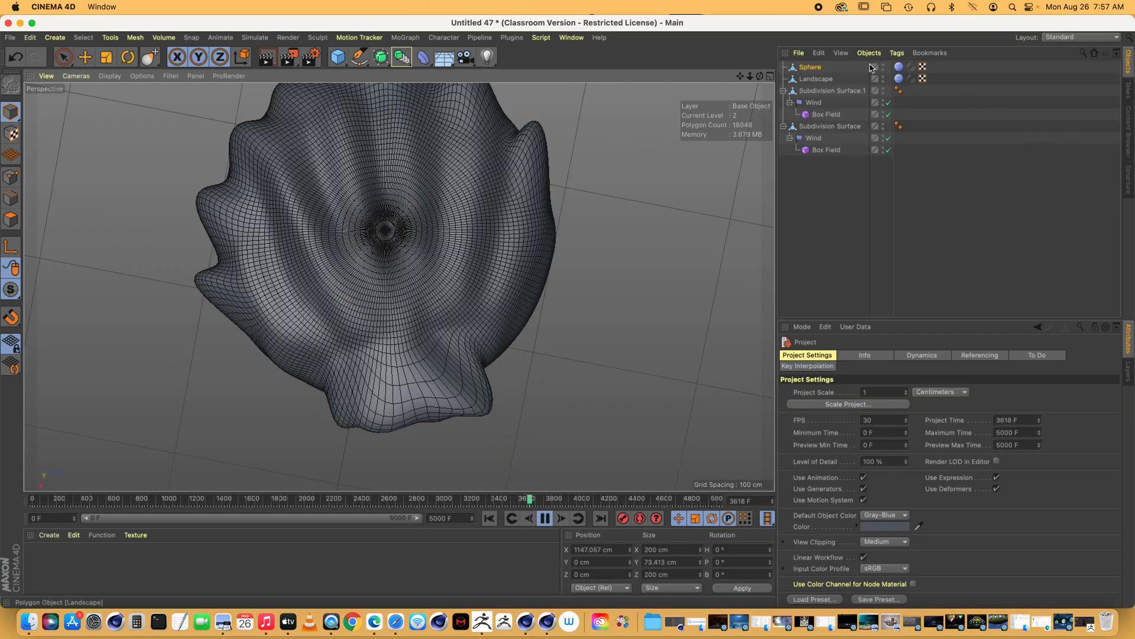
{"action": "left_click_drag", "start_coordinate": [761, 76], "coordinate": [766, 38]}
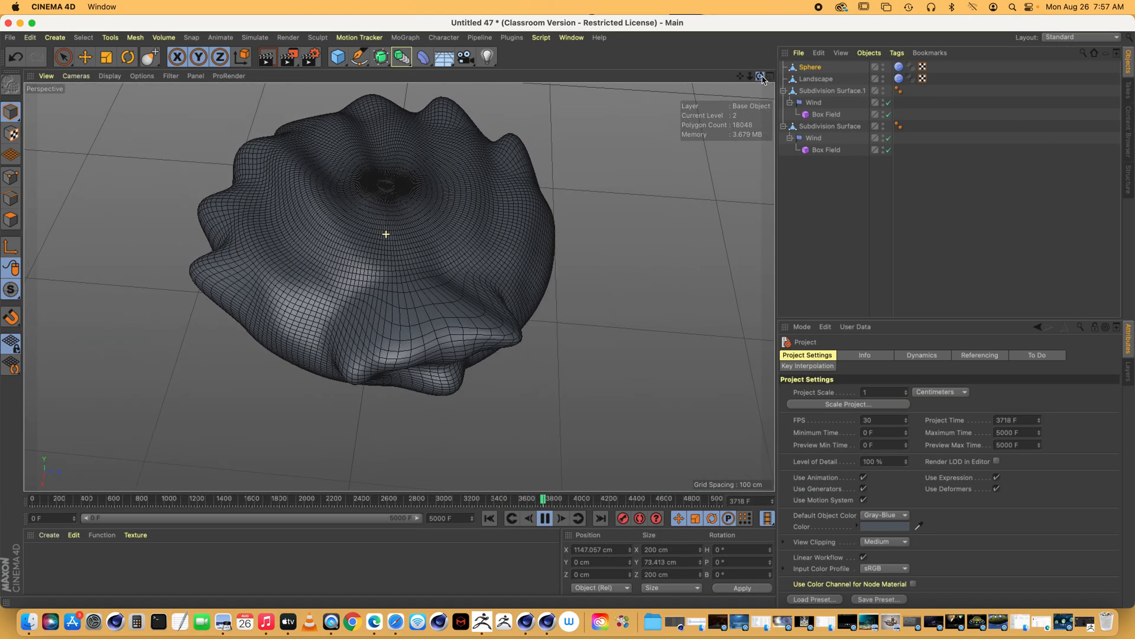
{"action": "left_click", "coordinate": [816, 69]}
{"action": "key", "text": "Delete"}
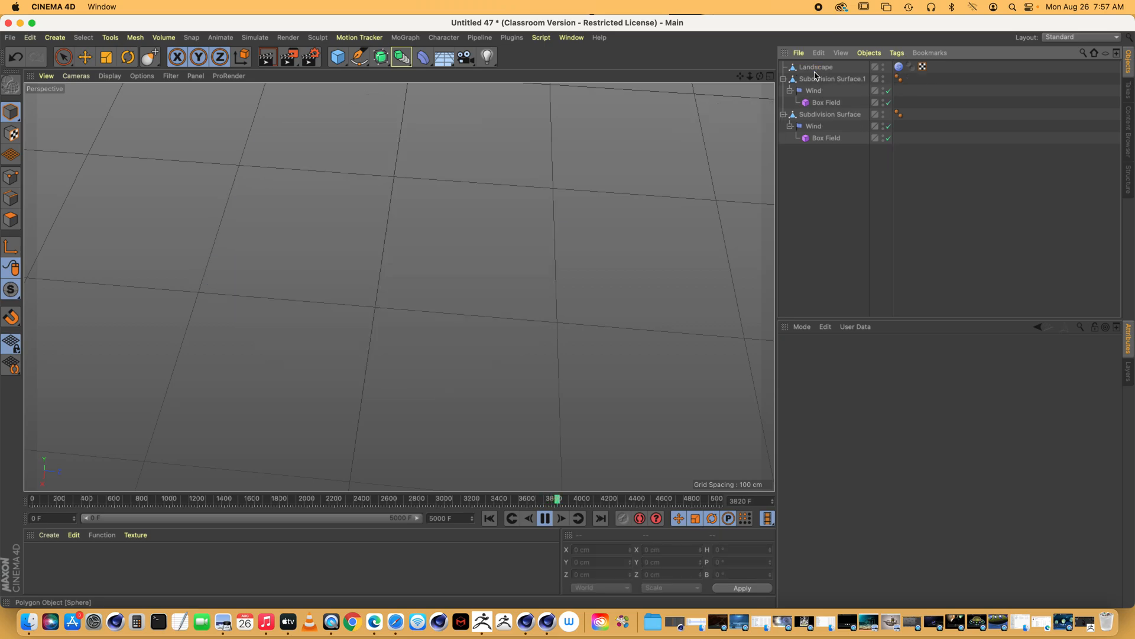
{"action": "left_click_drag", "start_coordinate": [751, 77], "coordinate": [676, 300]}
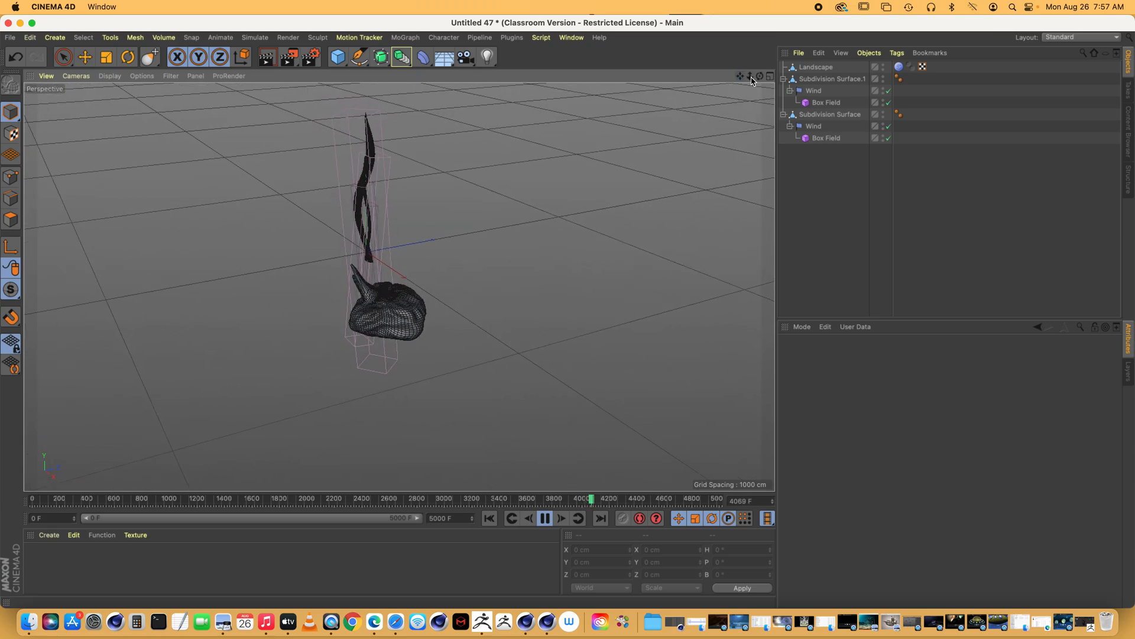
{"action": "left_click_drag", "start_coordinate": [760, 77], "coordinate": [400, 290]}
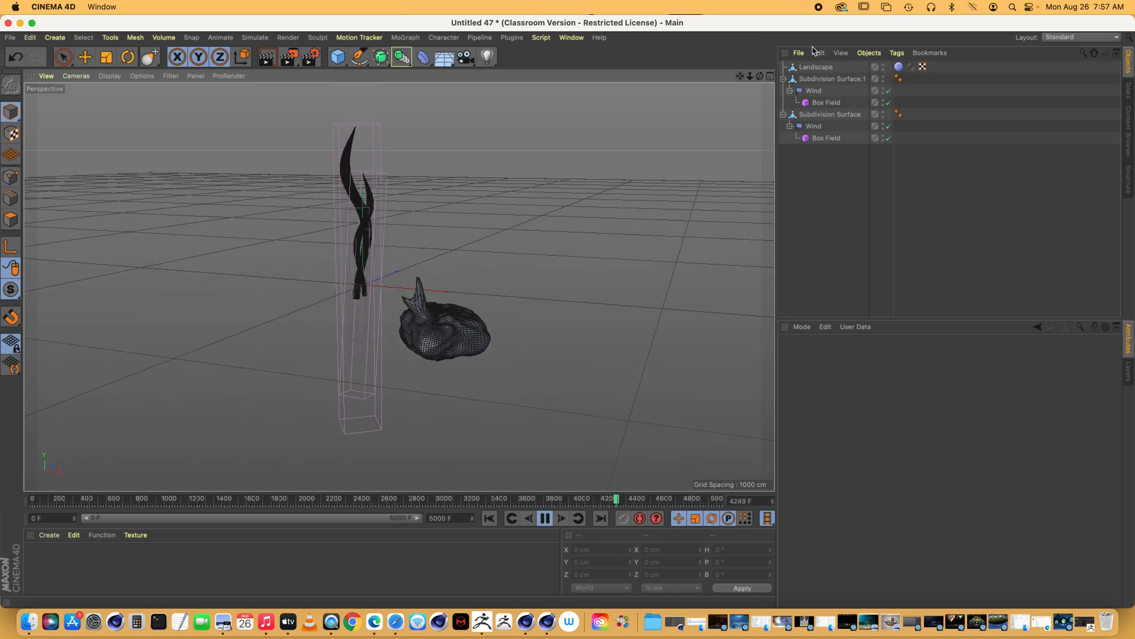